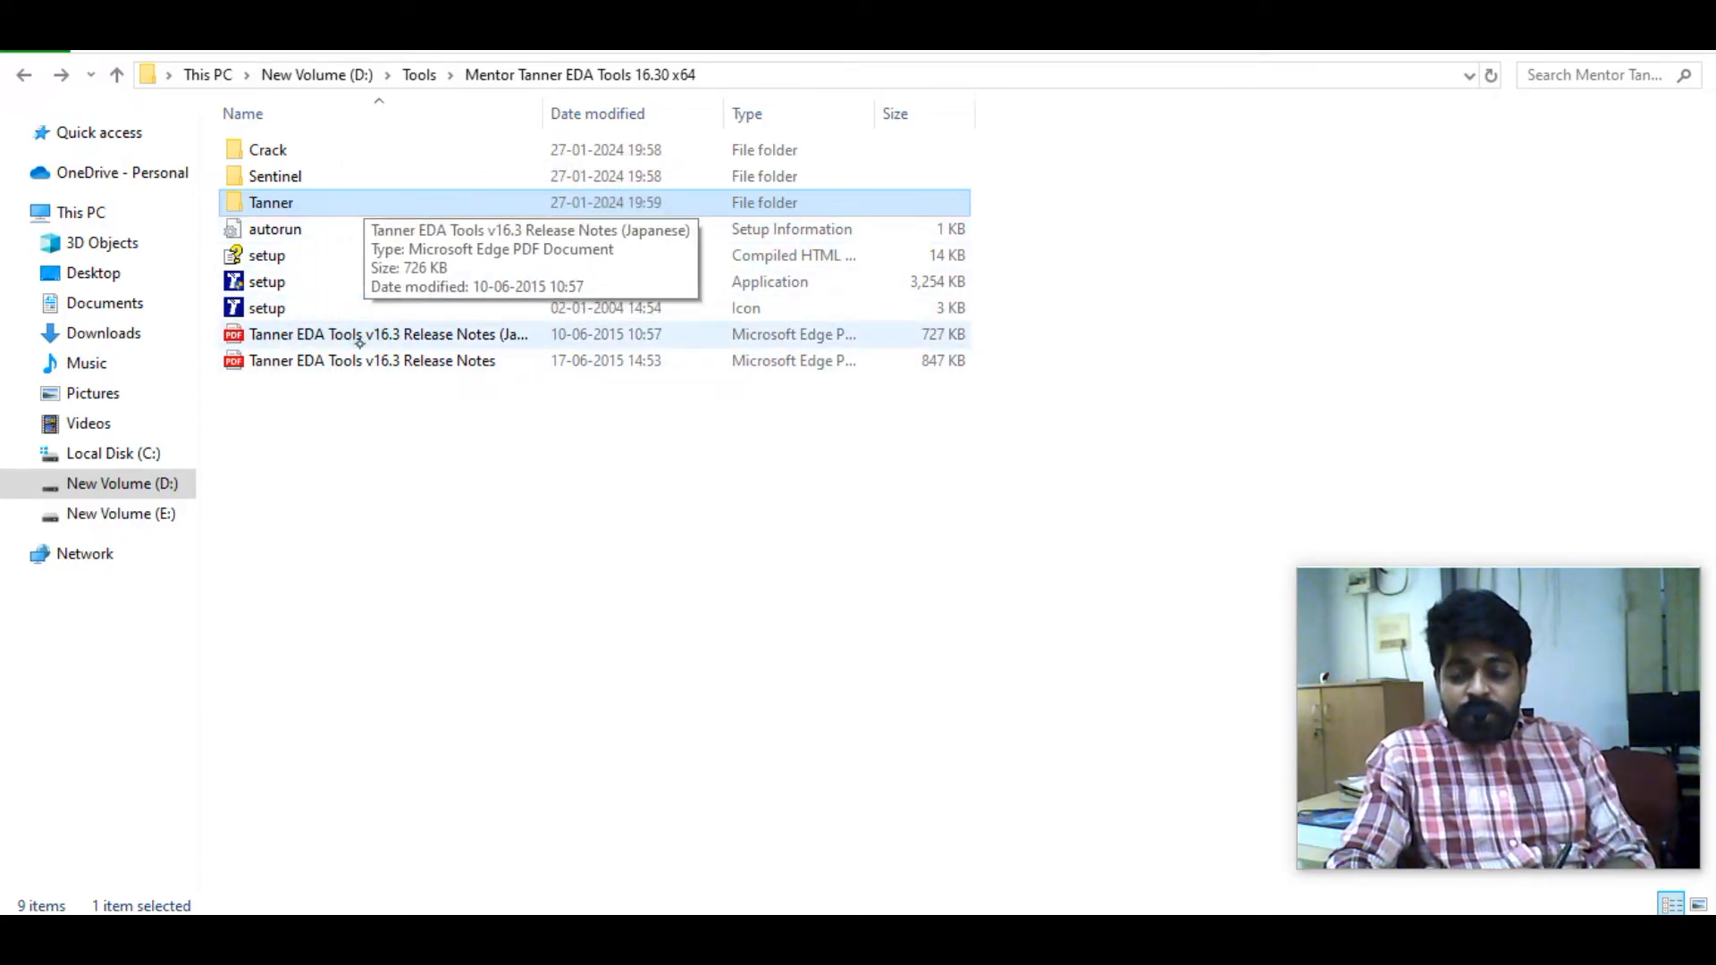
# Switch to Excel to review the Tanner Tools 16.3 installation steps, and return to the installer folder
pyautogui.hotkey('alt', 'Tab')
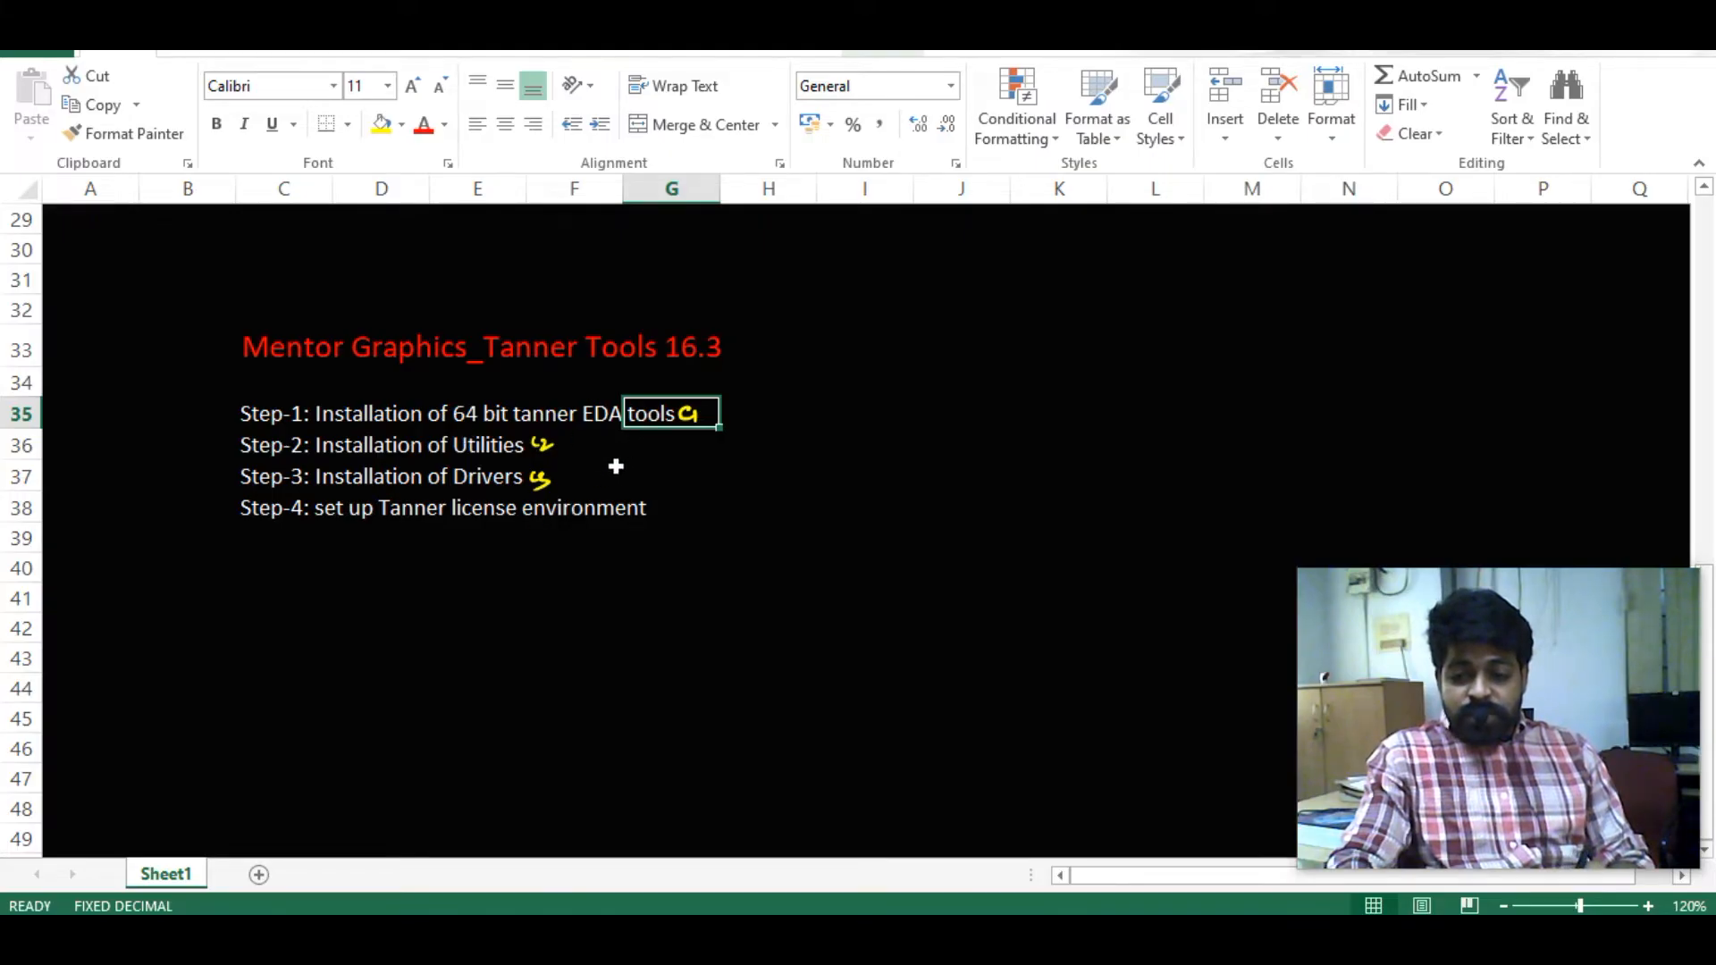
pyautogui.click(747, 559)
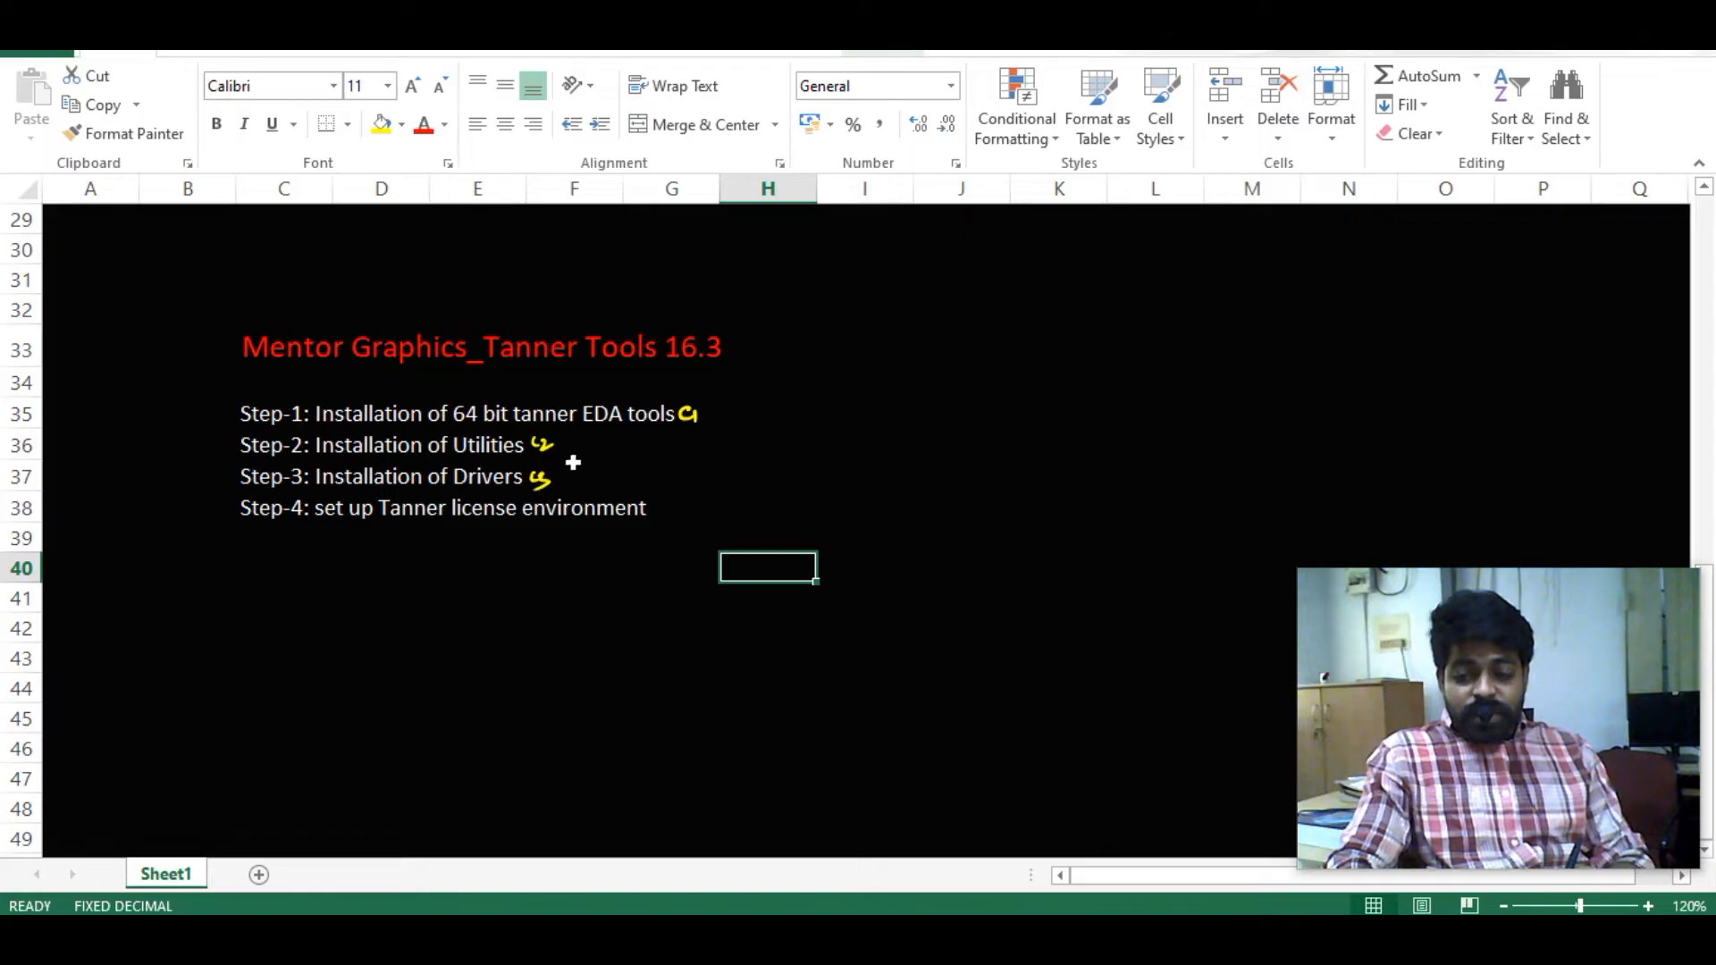
pyautogui.hotkey('alt', 'Tab')
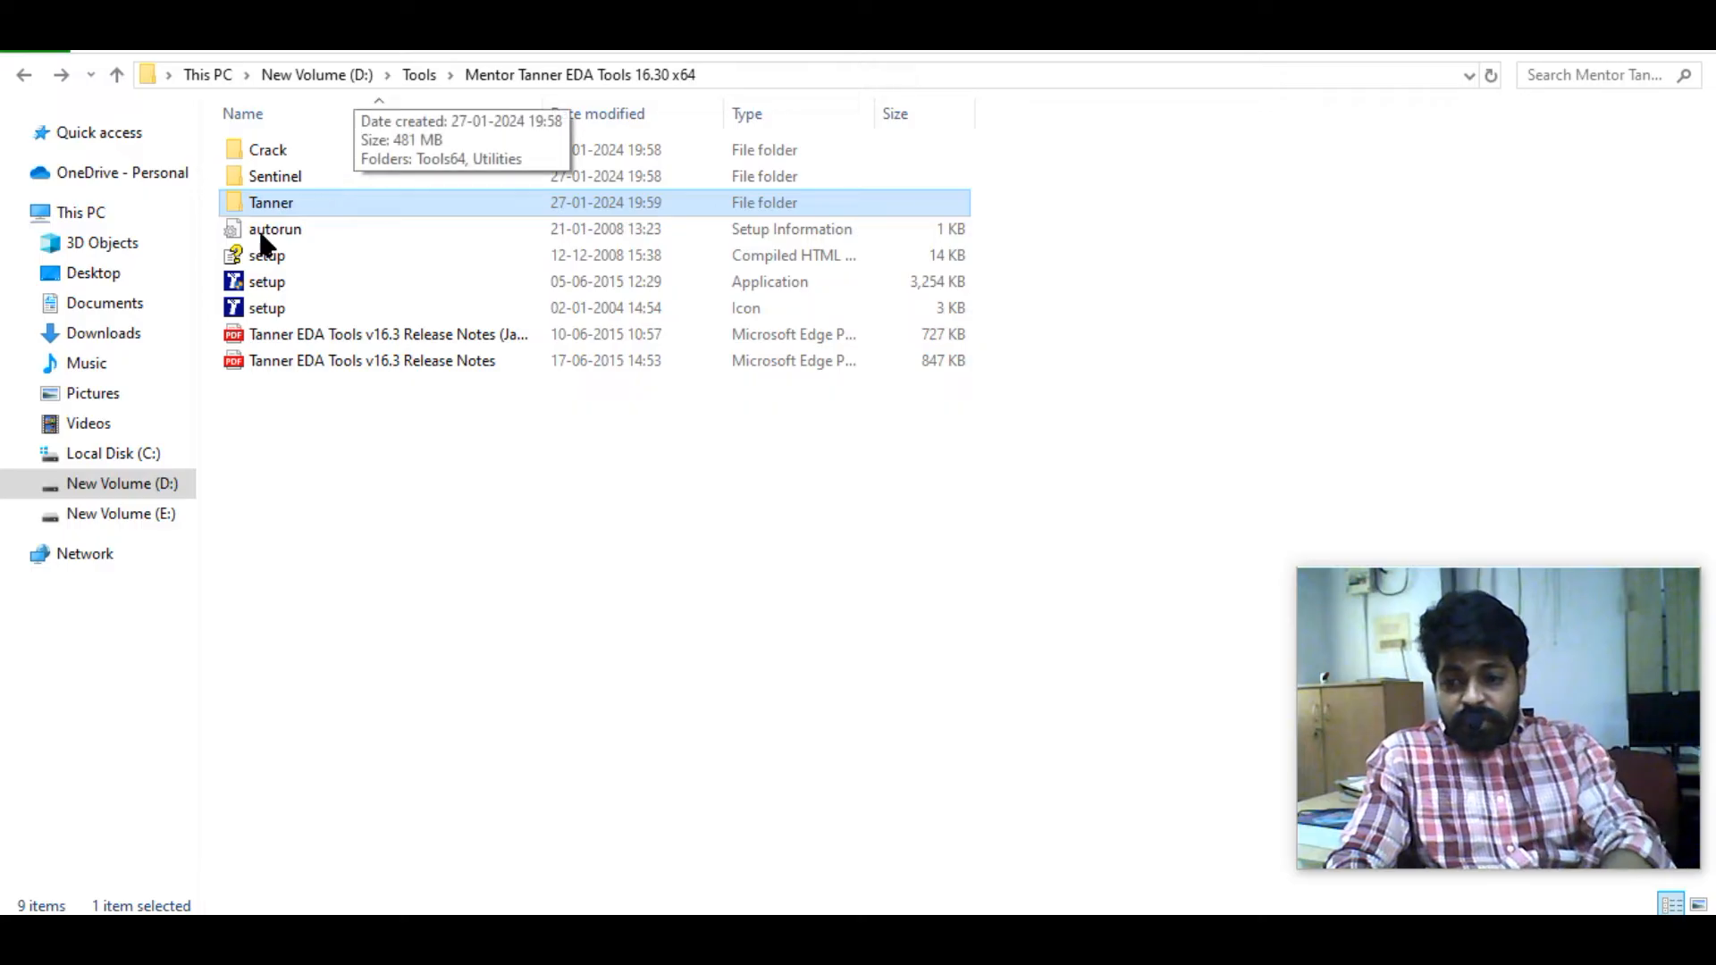
# Open the Tanner folder's Tools64 subfolder and compare its setup files with step 1 of the installation list in Excel
pyautogui.doubleClick(314, 207)
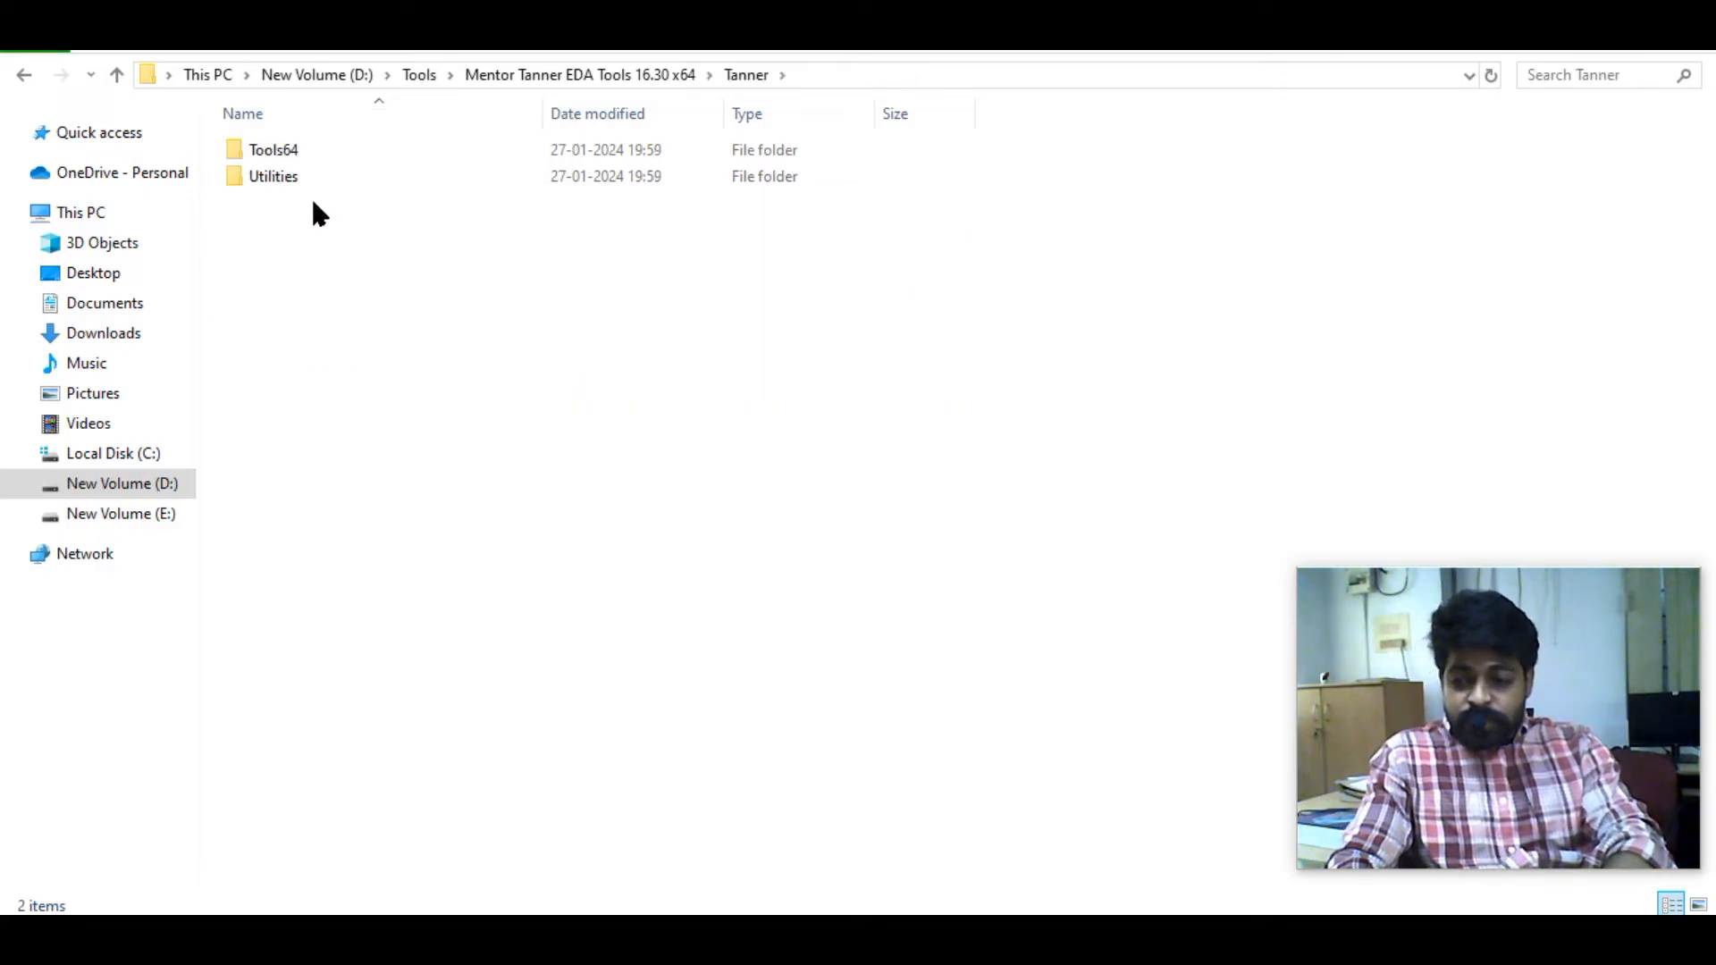
pyautogui.click(304, 154)
pyautogui.doubleClick(304, 153)
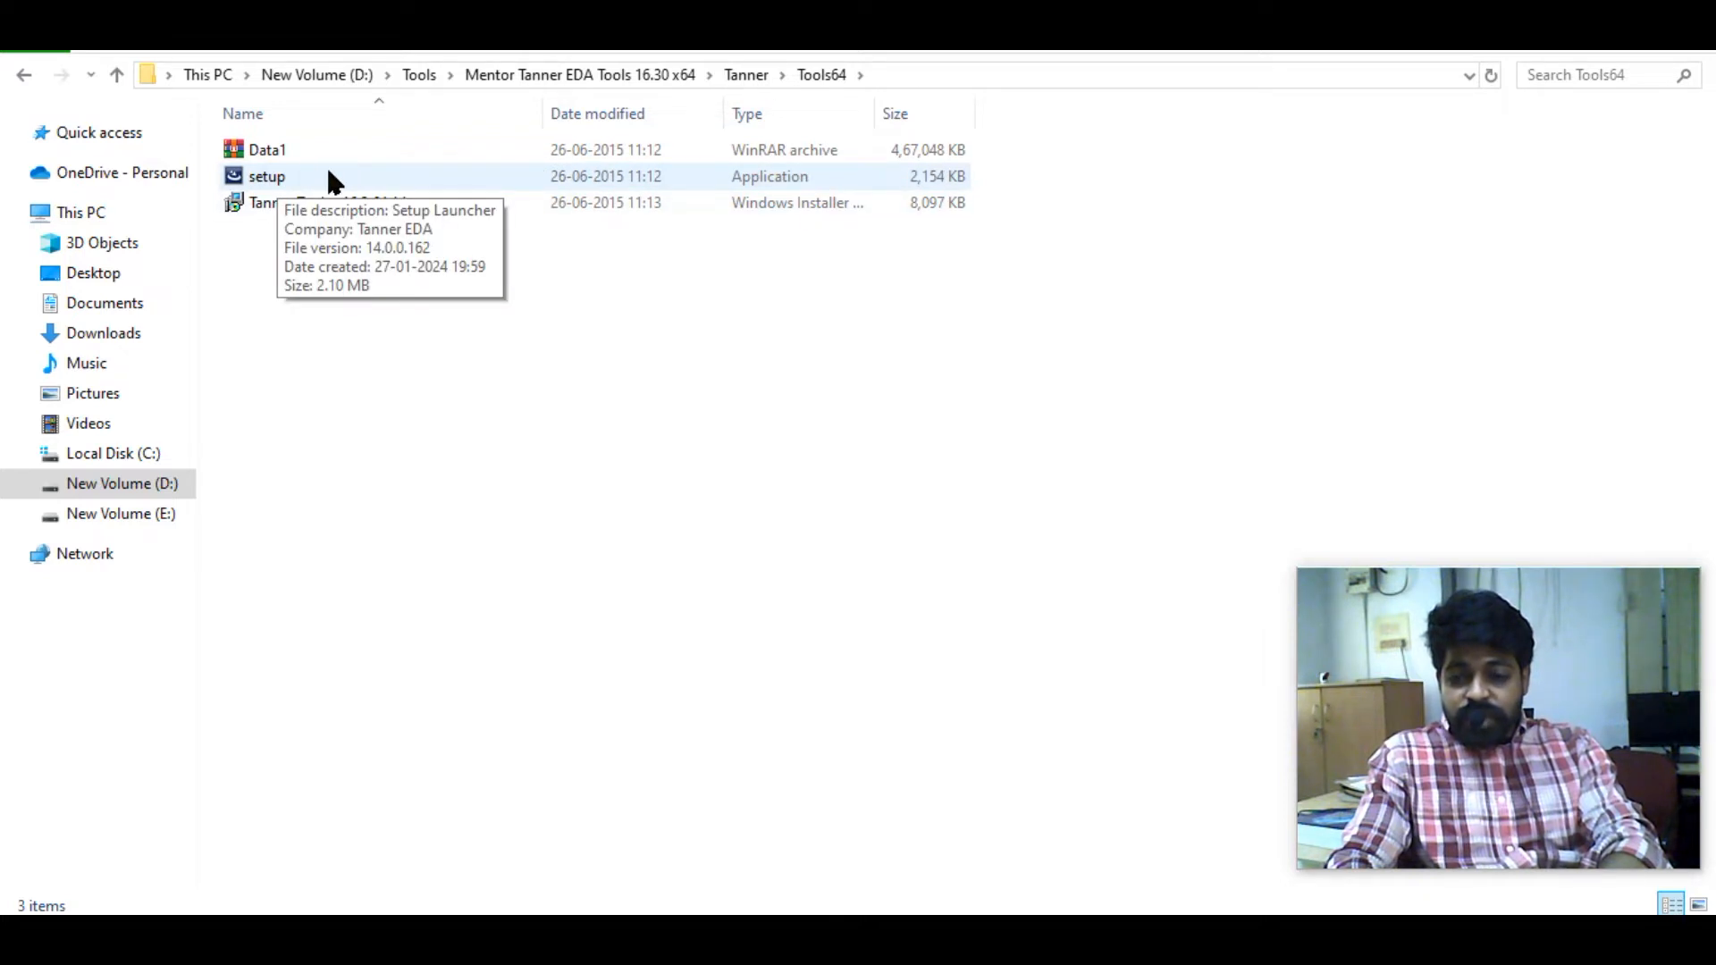
pyautogui.hotkey('alt', 'Tab')
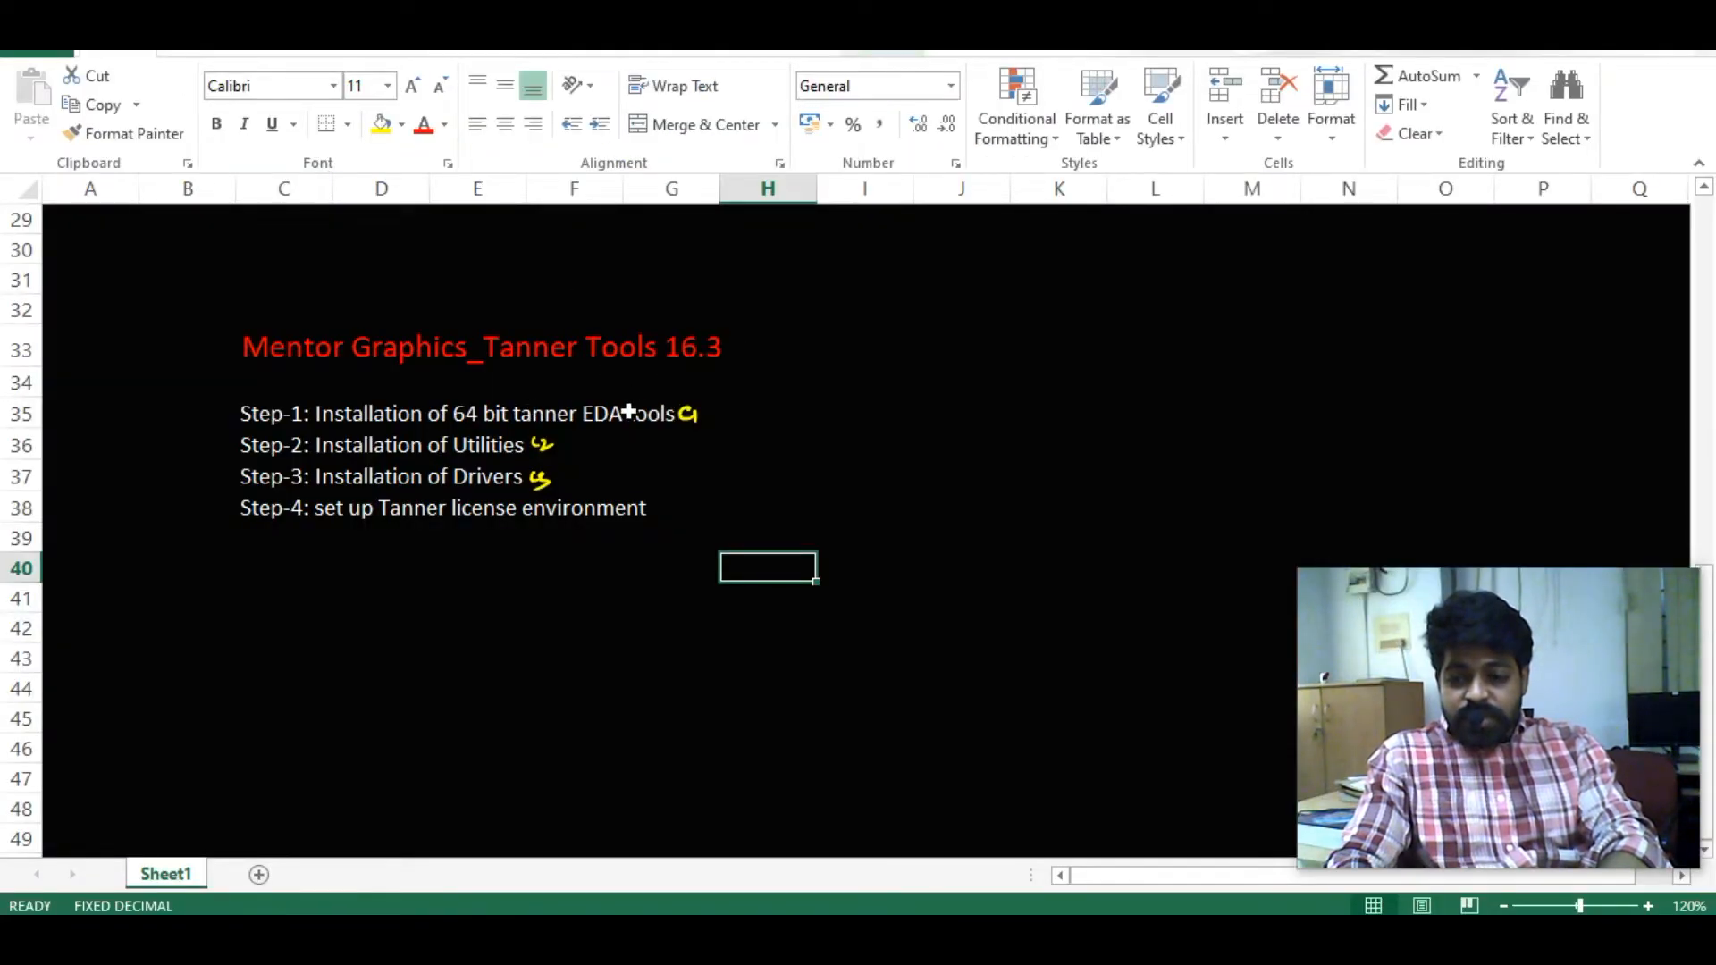
pyautogui.hotkey('alt', 'Tab')
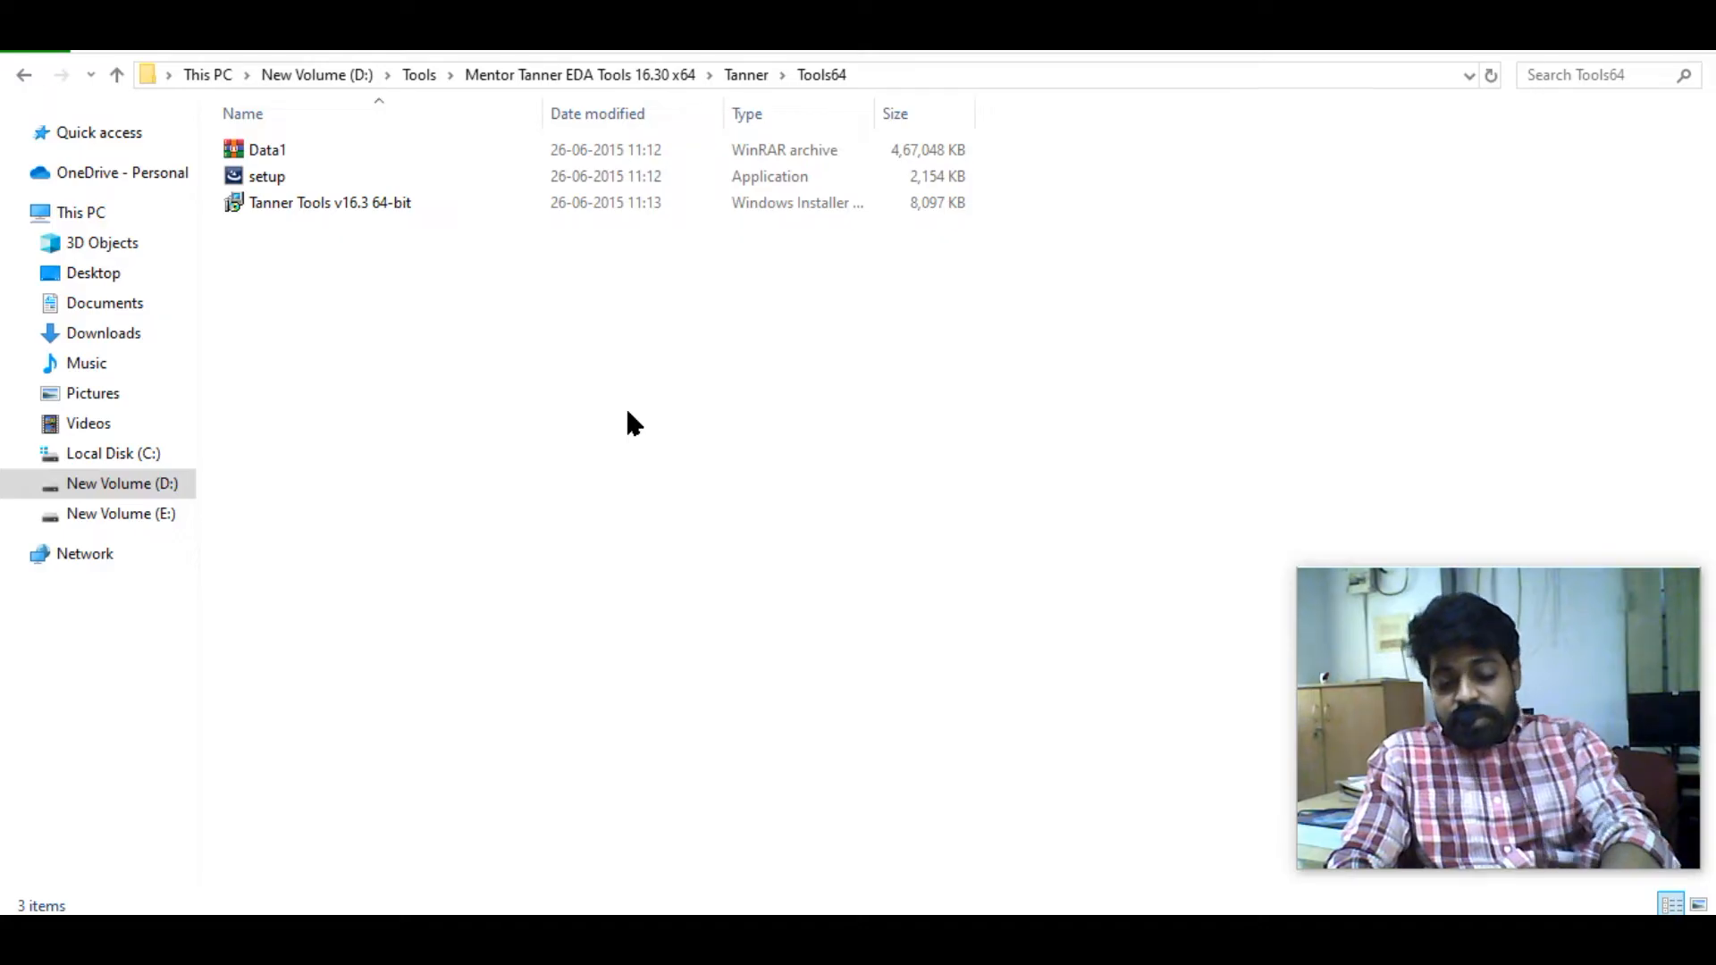
# Open the Utilities folder inside Tanner and compare its setup file with step 2 of the installation list
pyautogui.press('BackSpace')
pyautogui.press('Down')
pyautogui.press('Return')
pyautogui.press('Down')
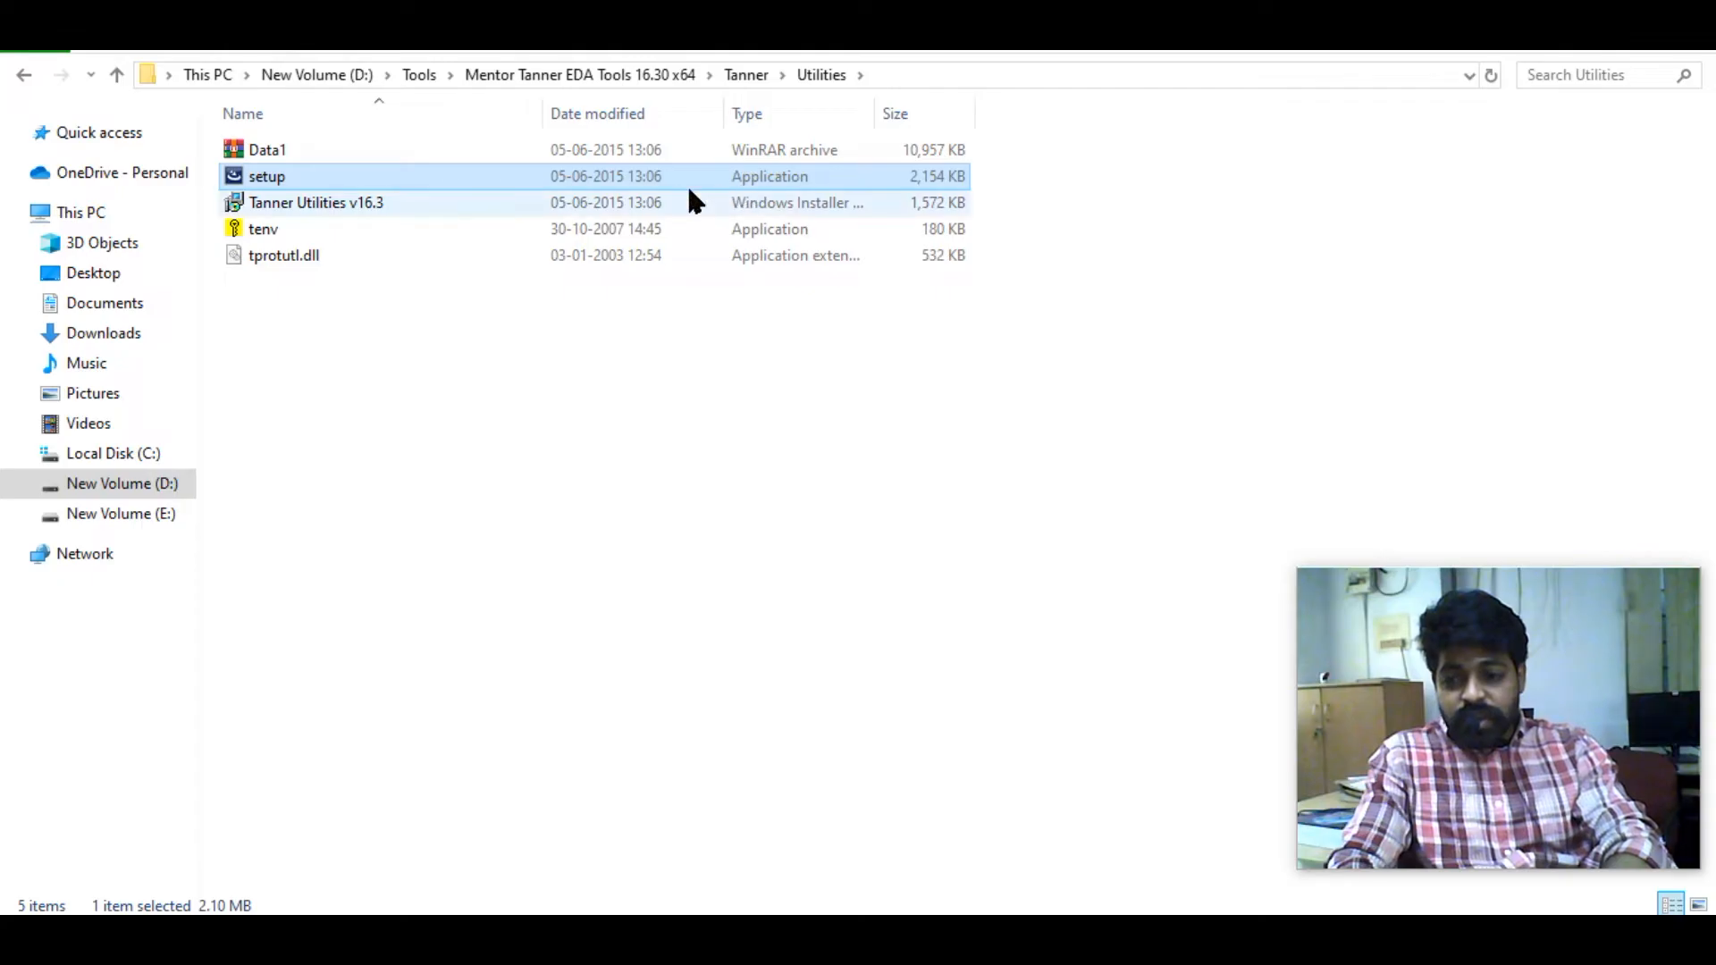
pyautogui.hotkey('alt', 'Tab')
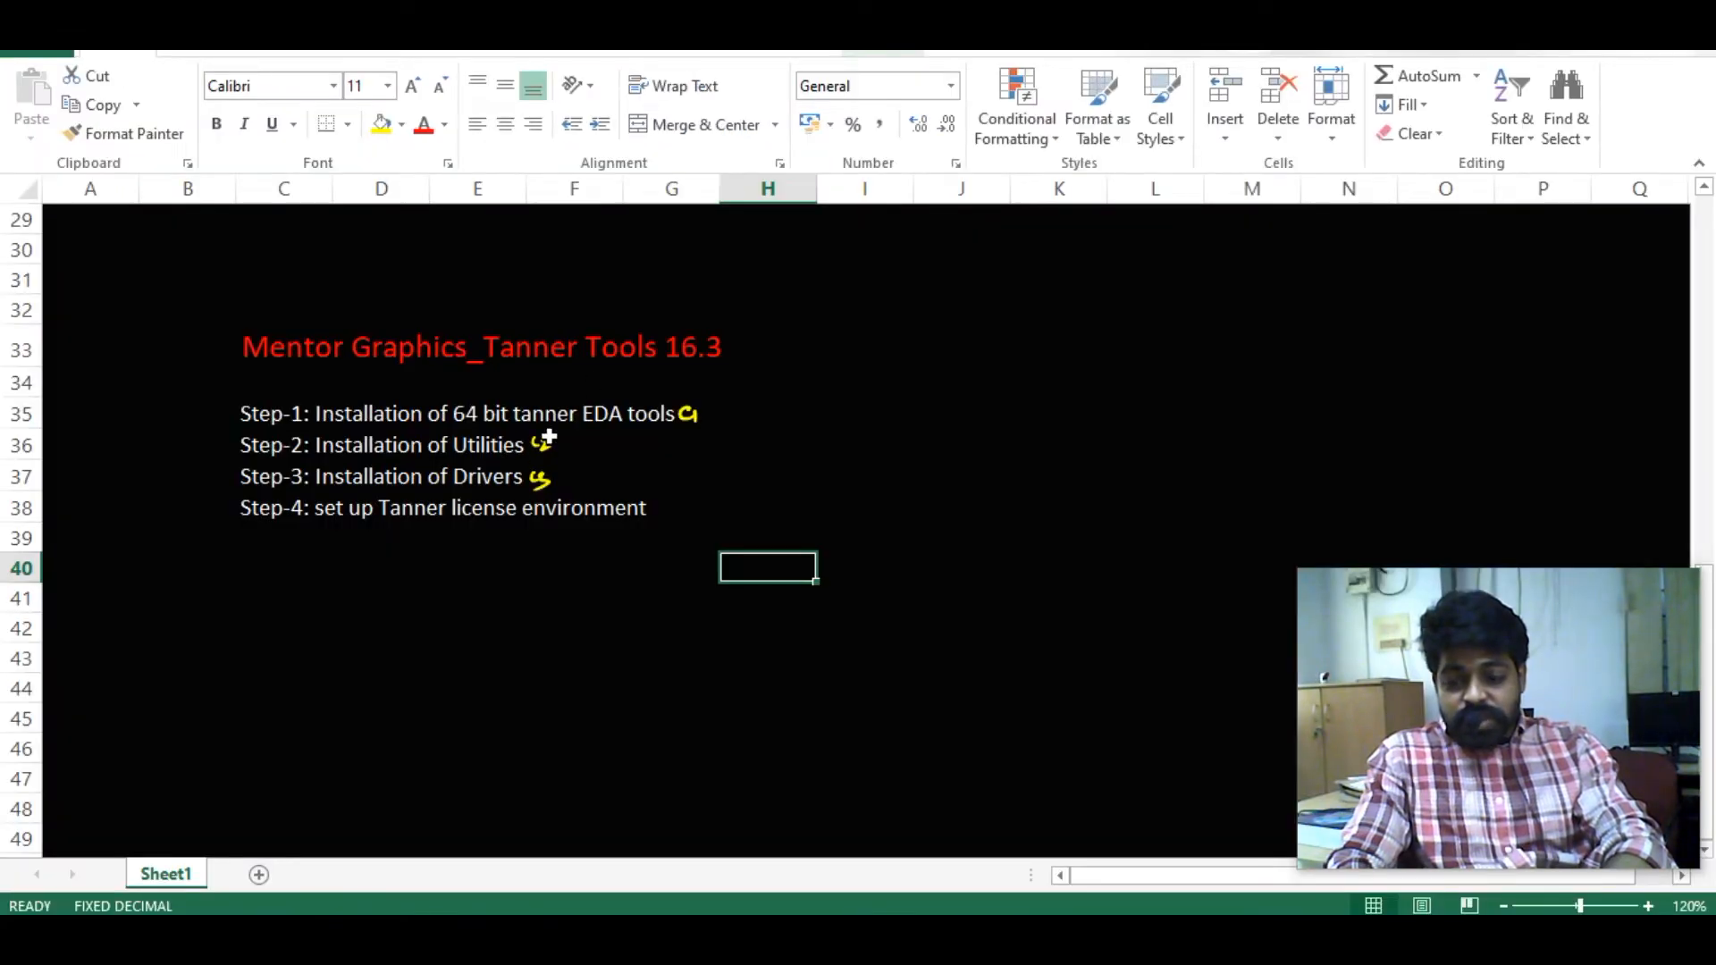
pyautogui.hotkey('alt', 'Tab')
# Open the Sentinel folder's Driver\Win32 subfolder and compare its driver installer with the installation list in Excel
pyautogui.hotkey('alt', 'Up')
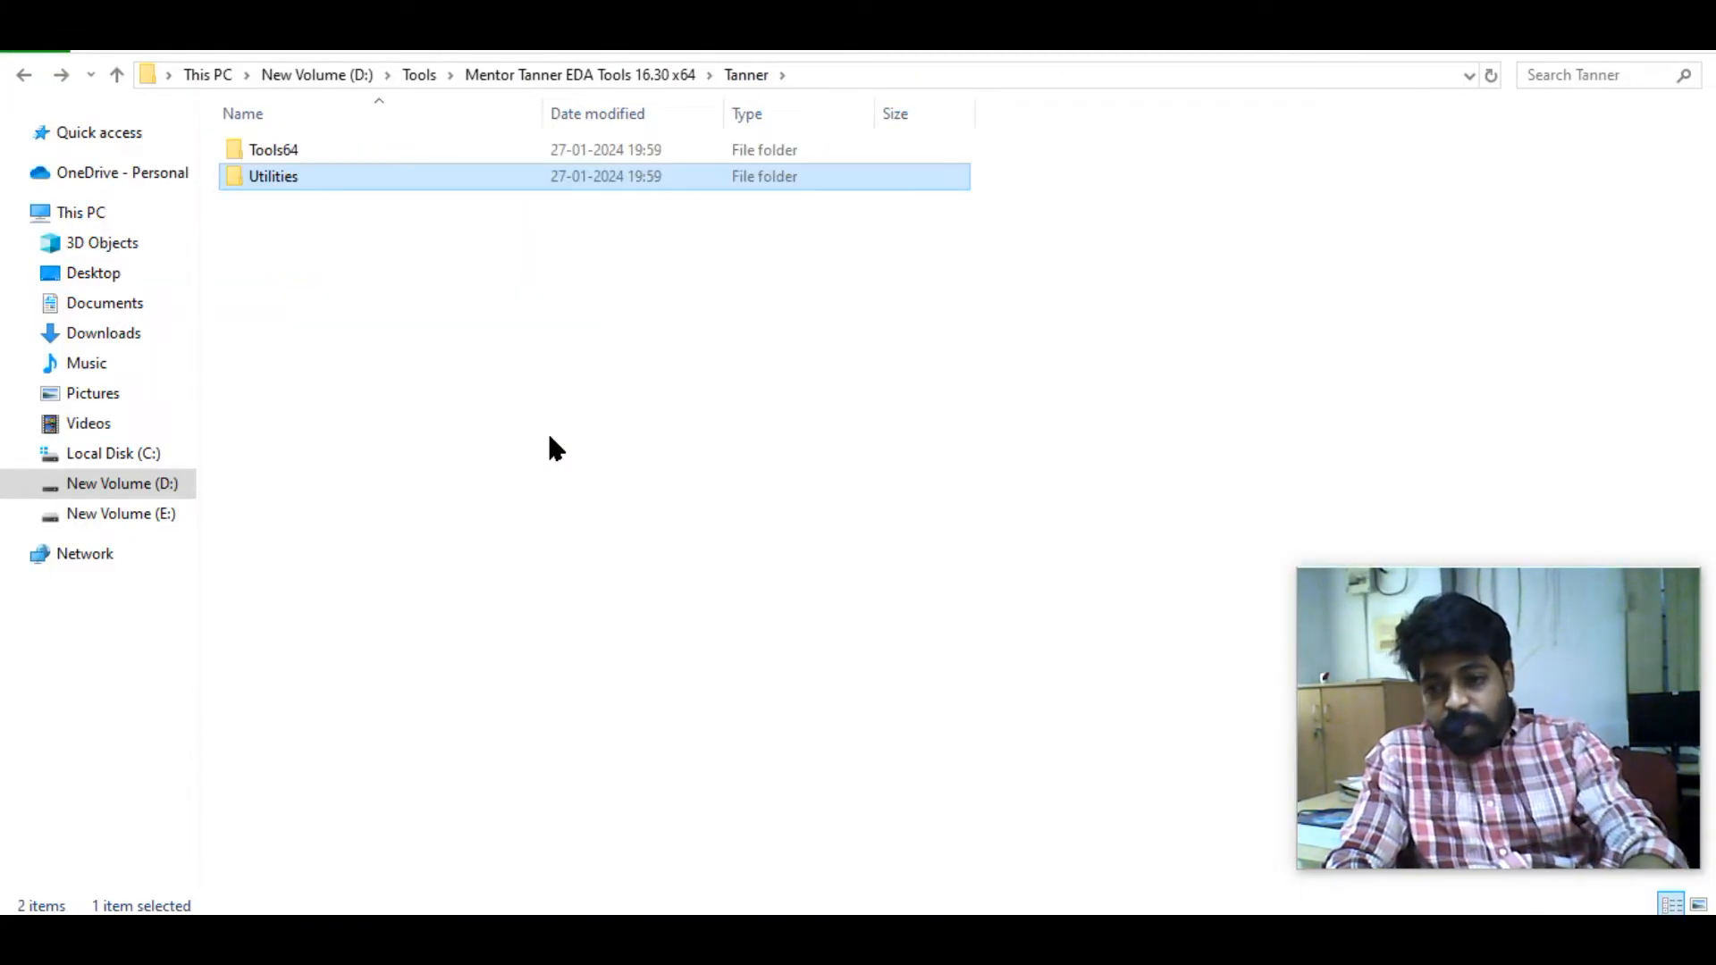
pyautogui.hotkey('alt', 'Up')
pyautogui.press('Up')
pyautogui.press('Return')
pyautogui.press('Down')
pyautogui.press('Return')
pyautogui.press('Down')
pyautogui.press('Return')
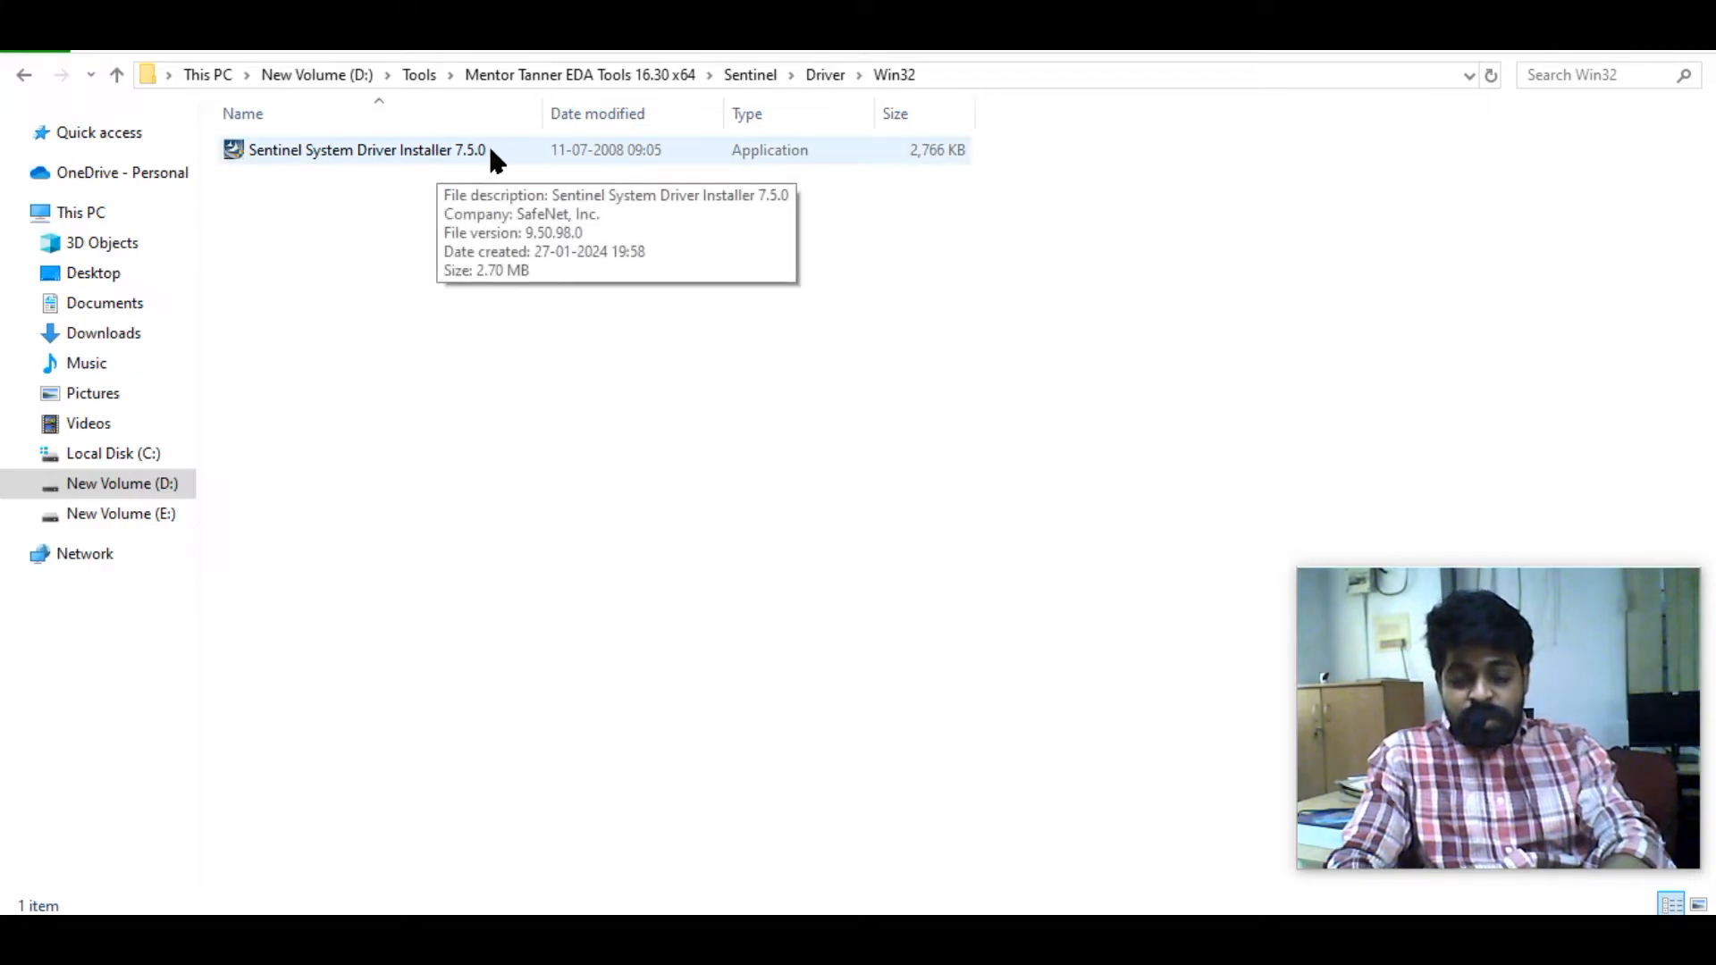
pyautogui.hotkey('alt', 'Tab')
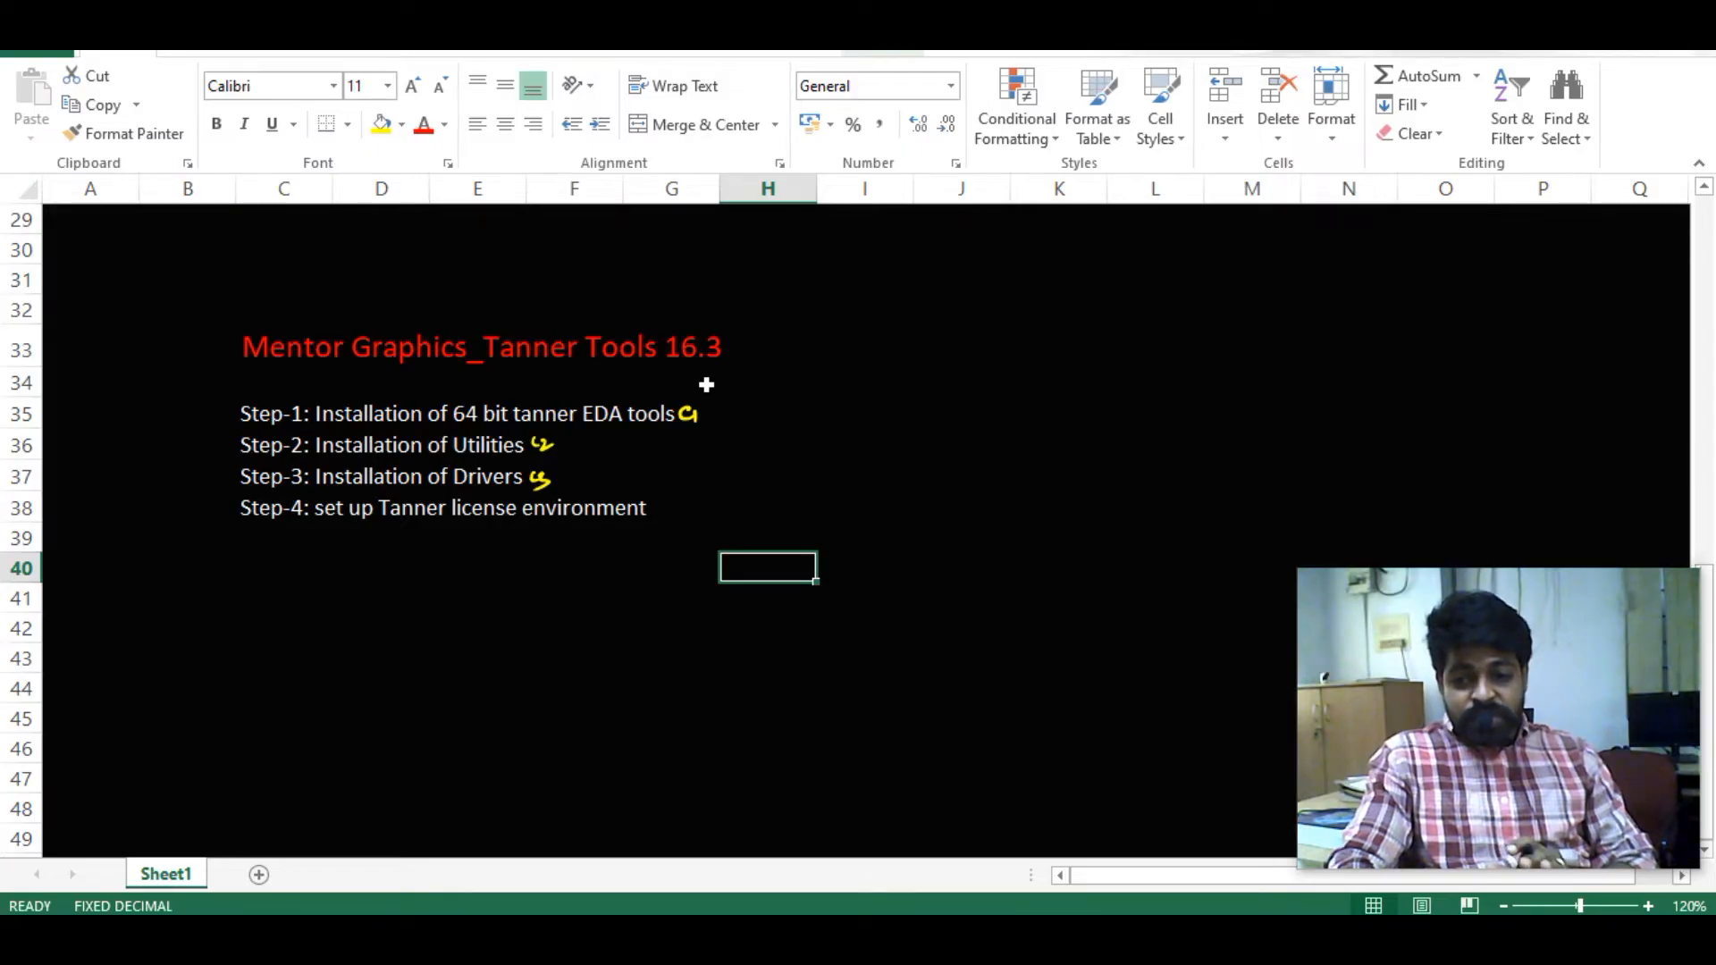
pyautogui.hotkey('alt', 'Tab')
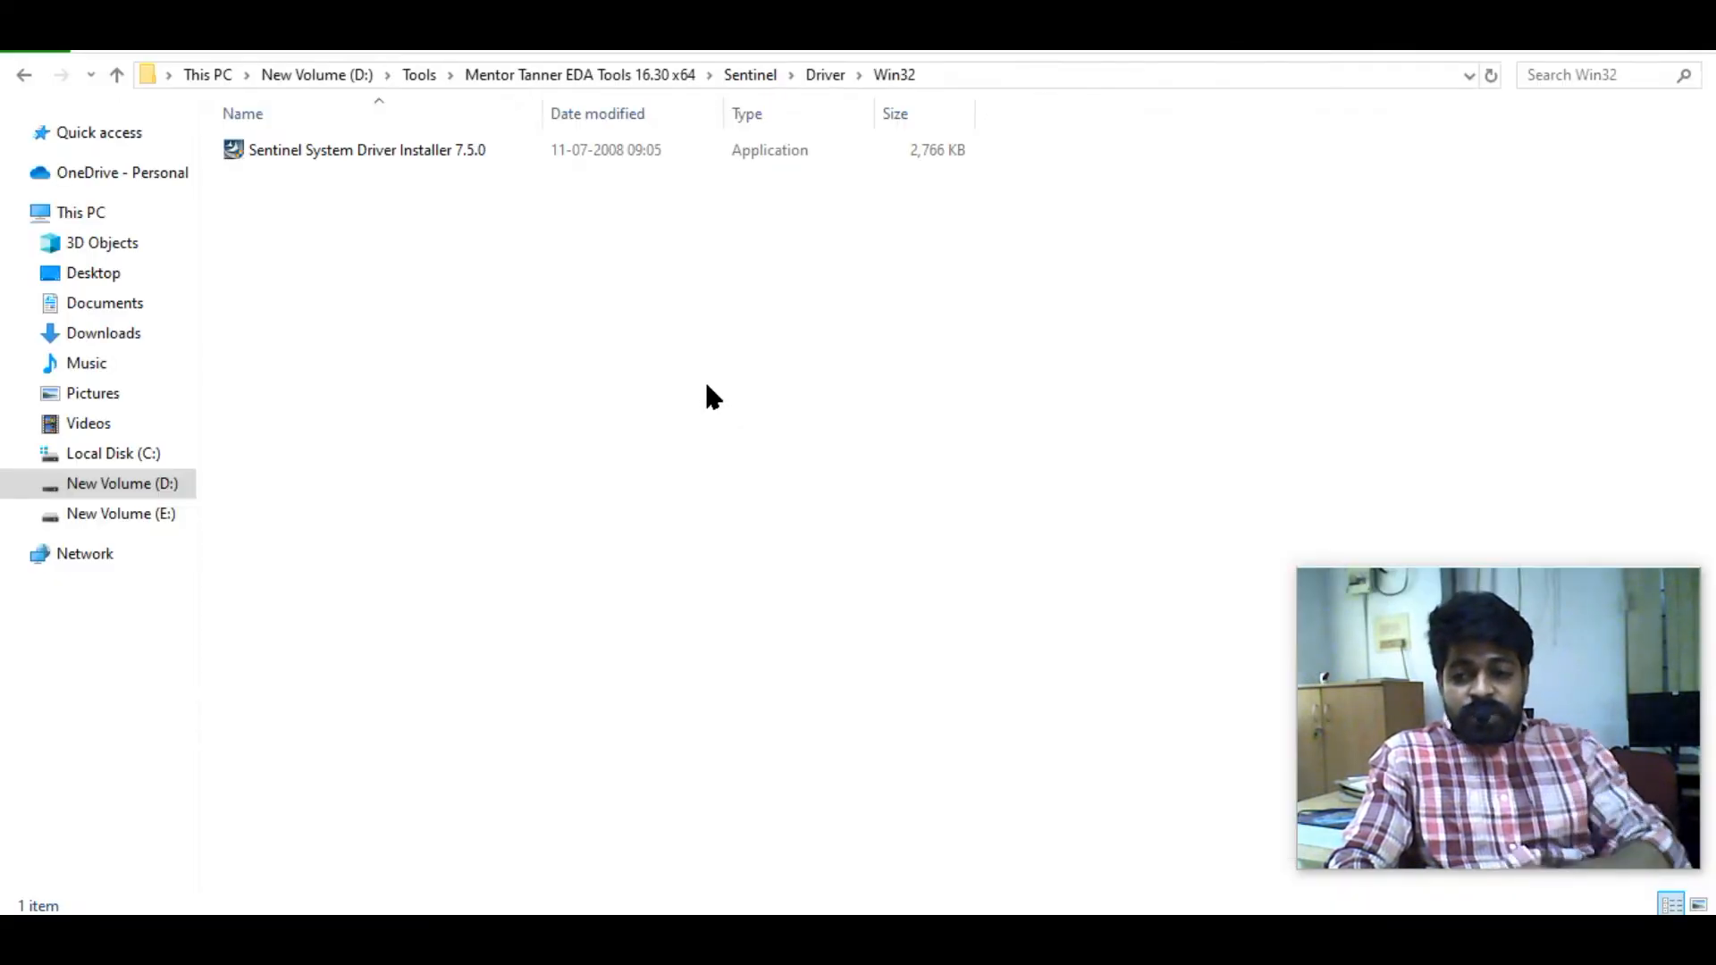
# Return to the Mentor Tanner EDA Tools 16.30 x64 folder and run the setup application as administrator
pyautogui.hotkey('alt', 'Left')
pyautogui.hotkey('alt', 'Left')
pyautogui.press('Down')
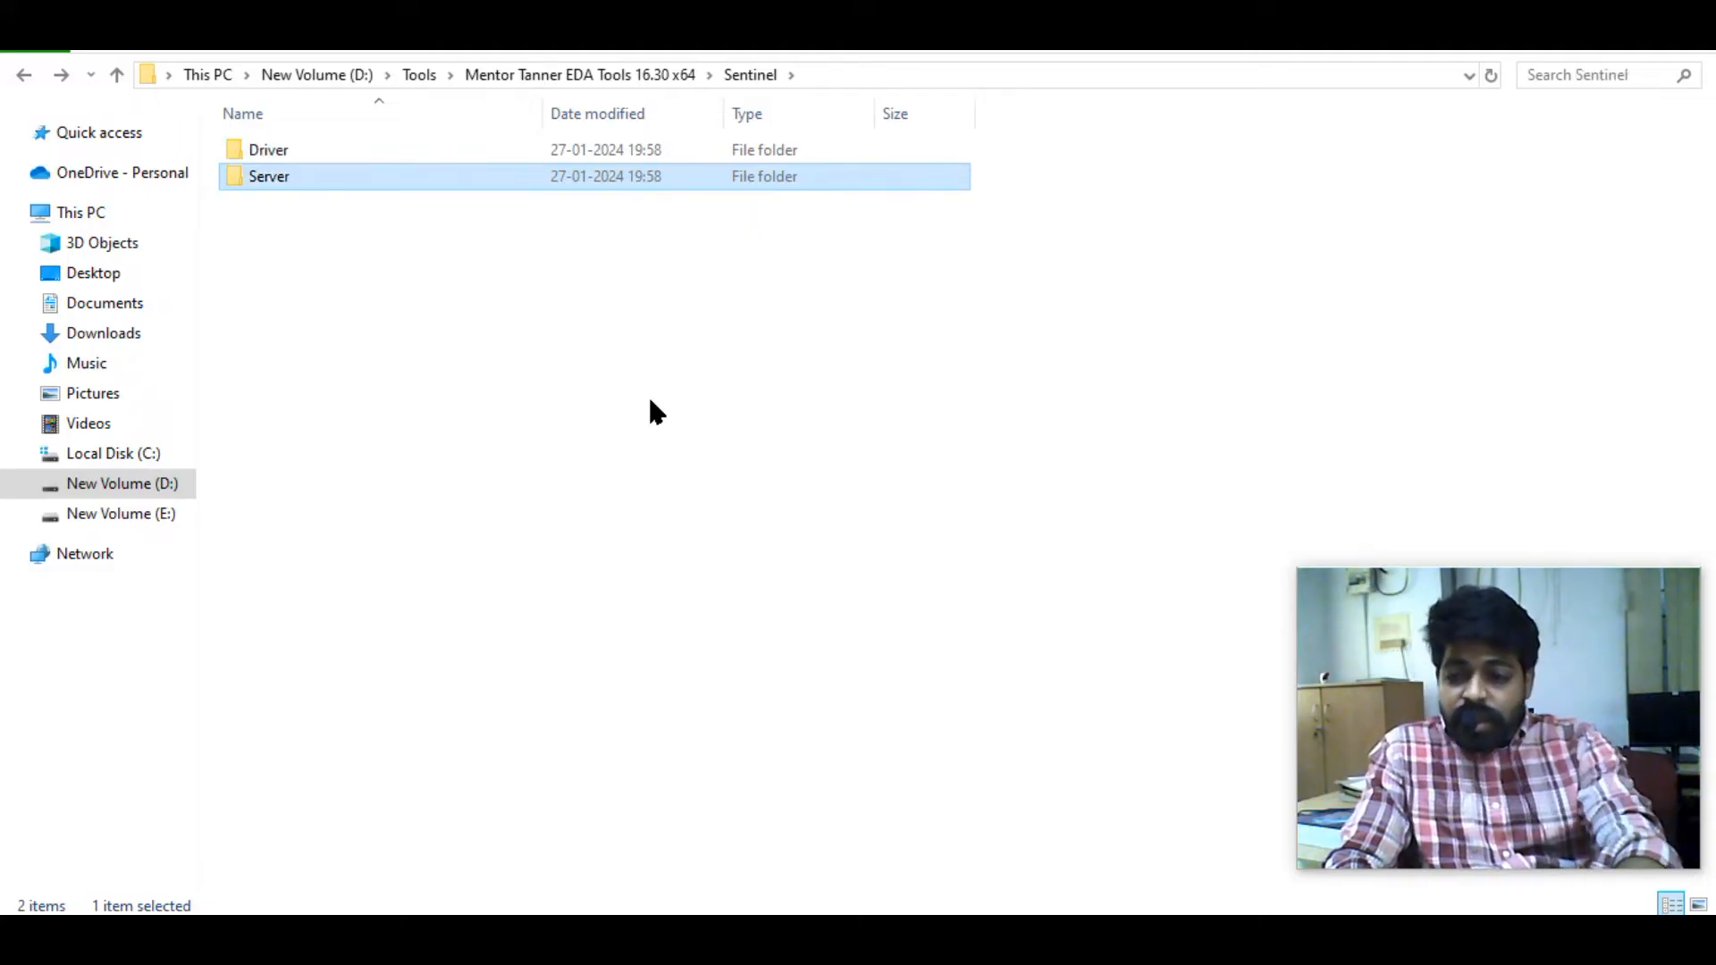
pyautogui.hotkey('alt', 'Left')
pyautogui.press('Down')
pyautogui.press('Down')
pyautogui.press('Down')
pyautogui.press('Down')
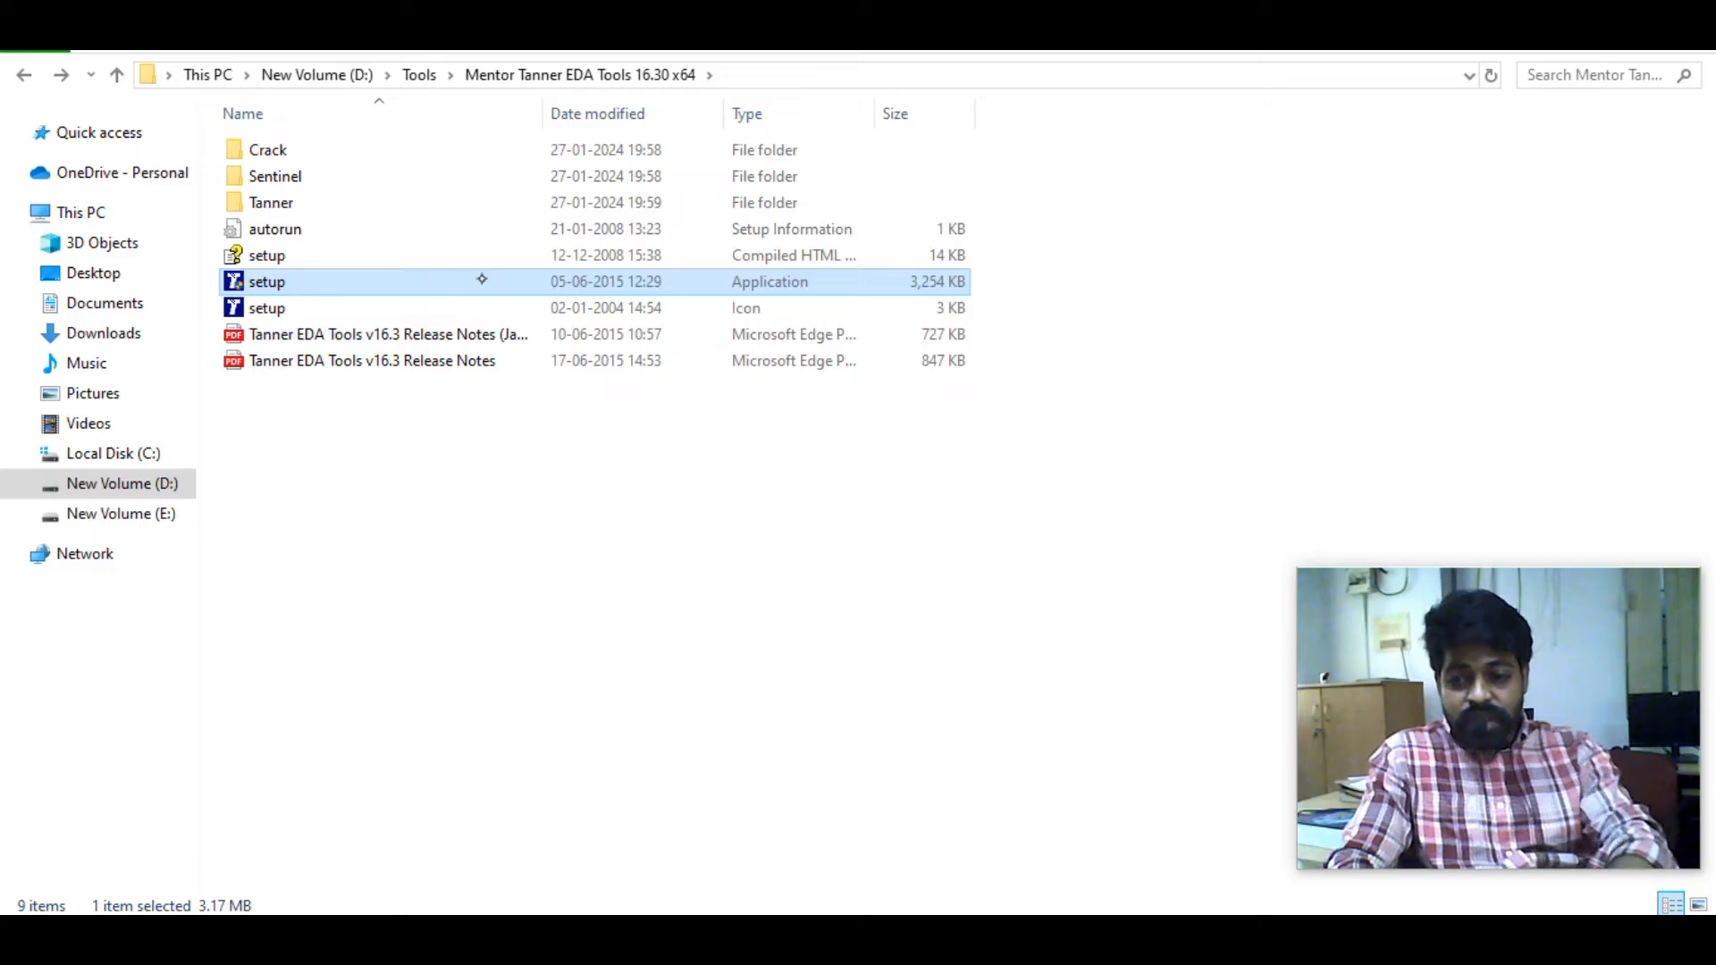
pyautogui.rightClick(425, 295)
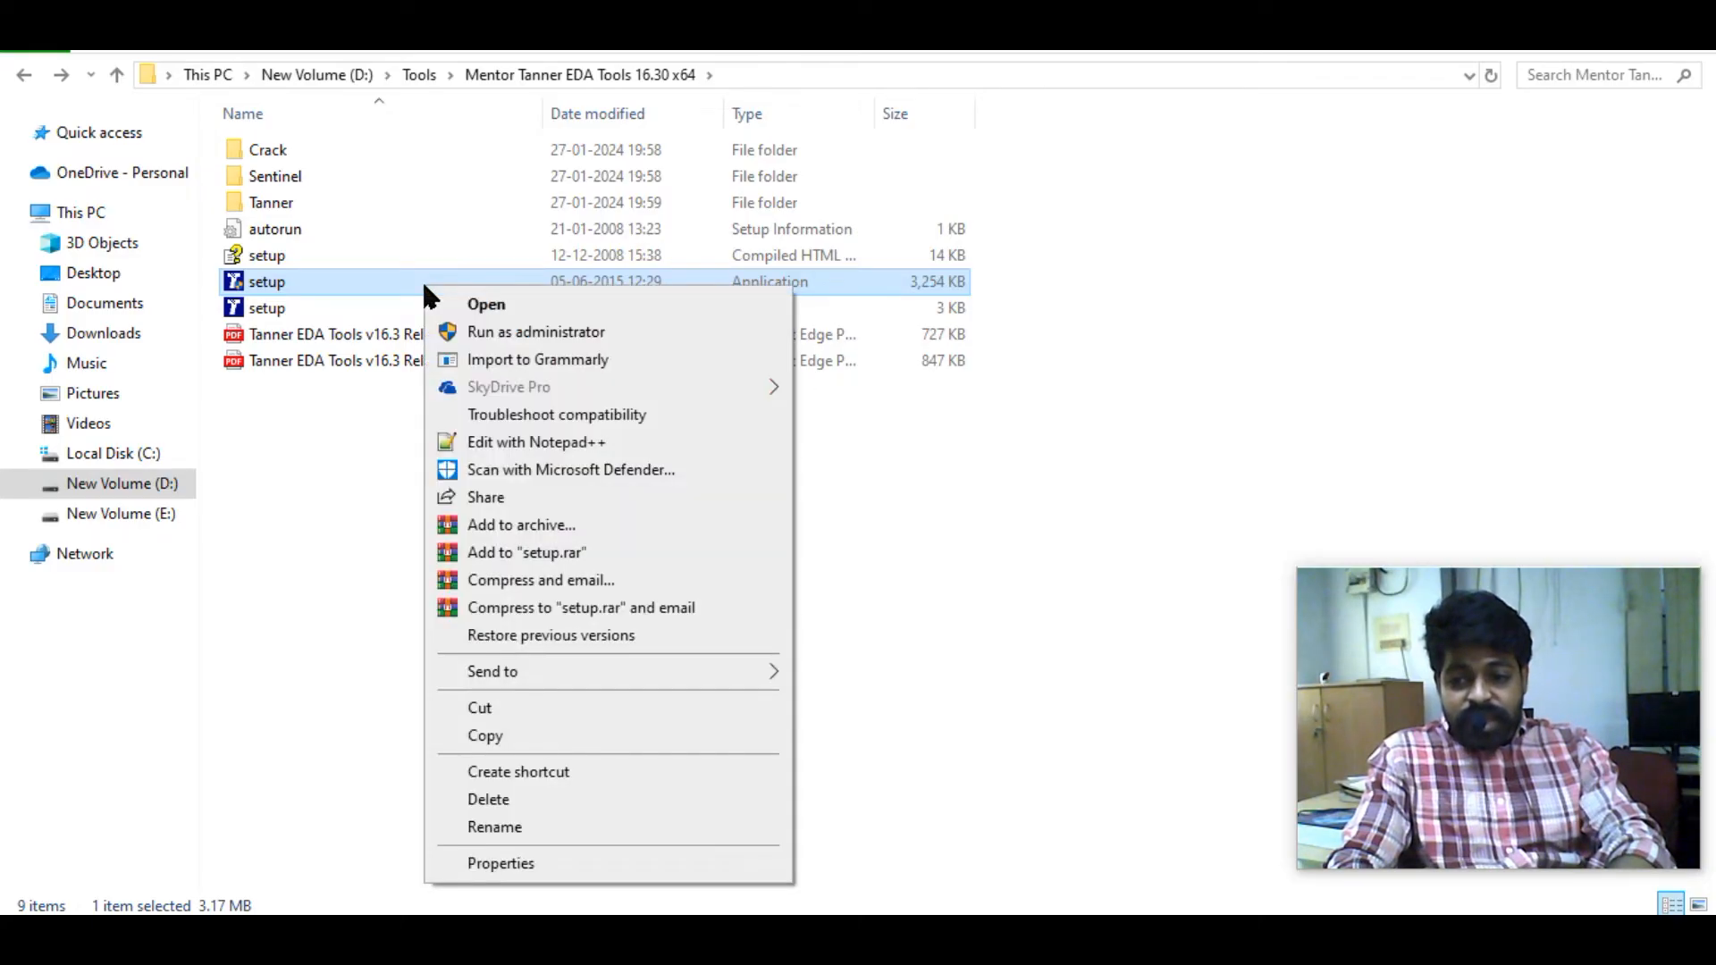
pyautogui.click(473, 340)
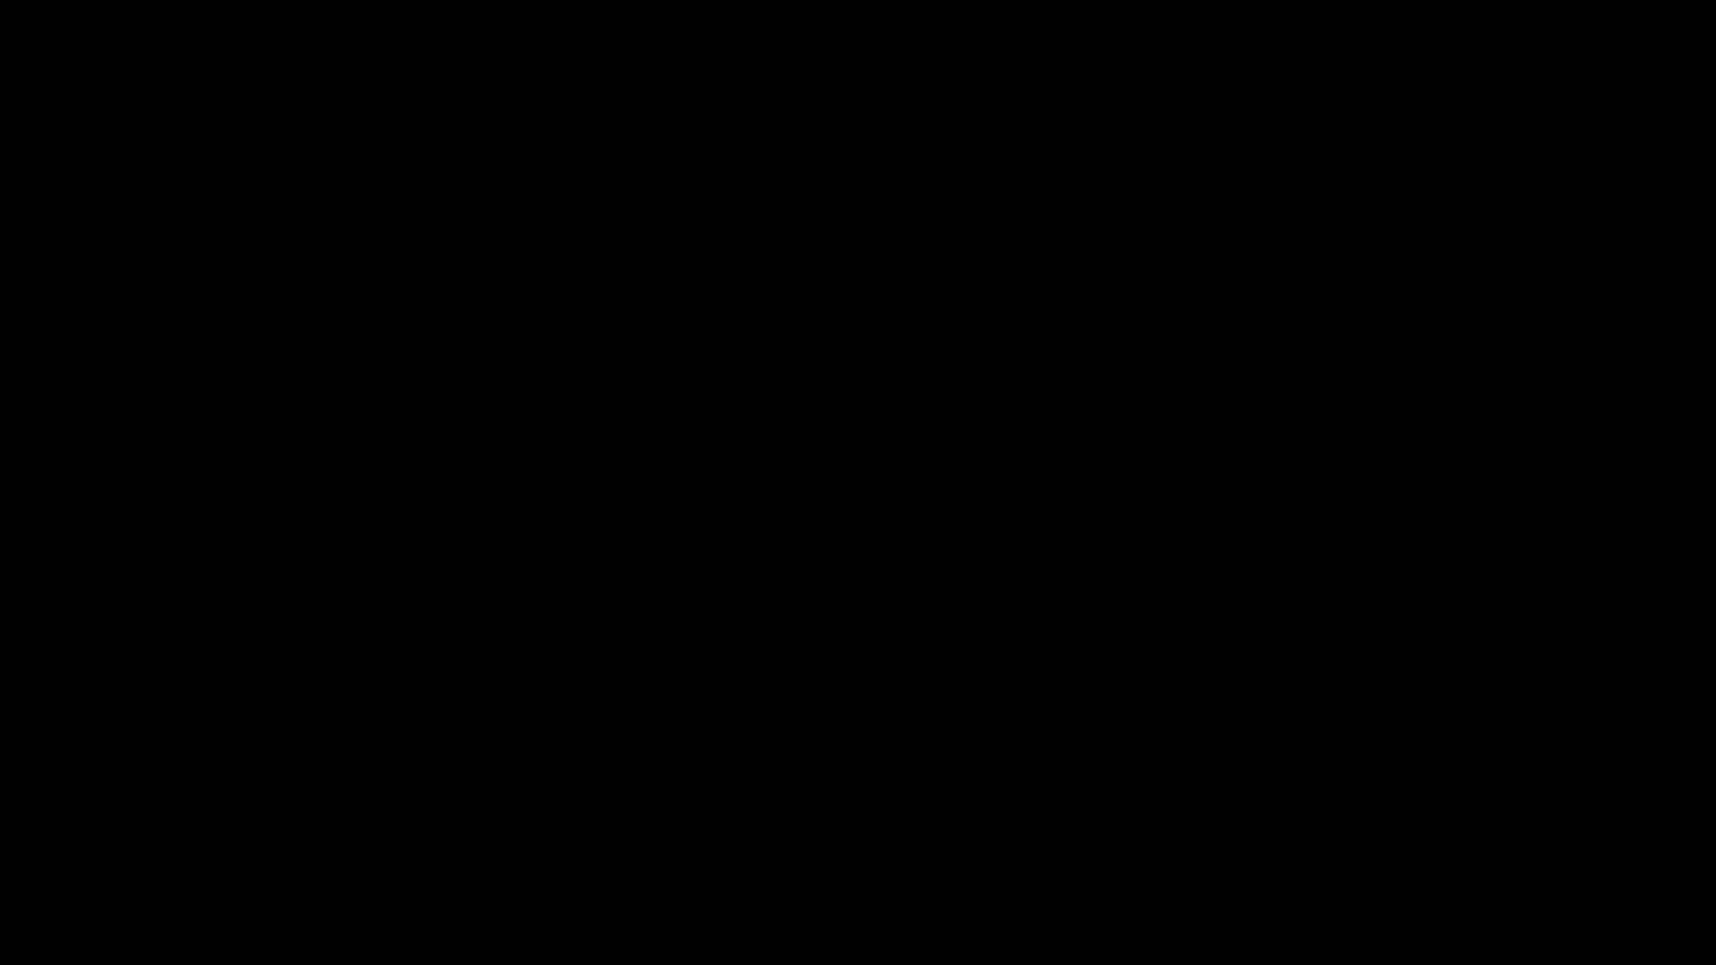
pyautogui.click(742, 639)
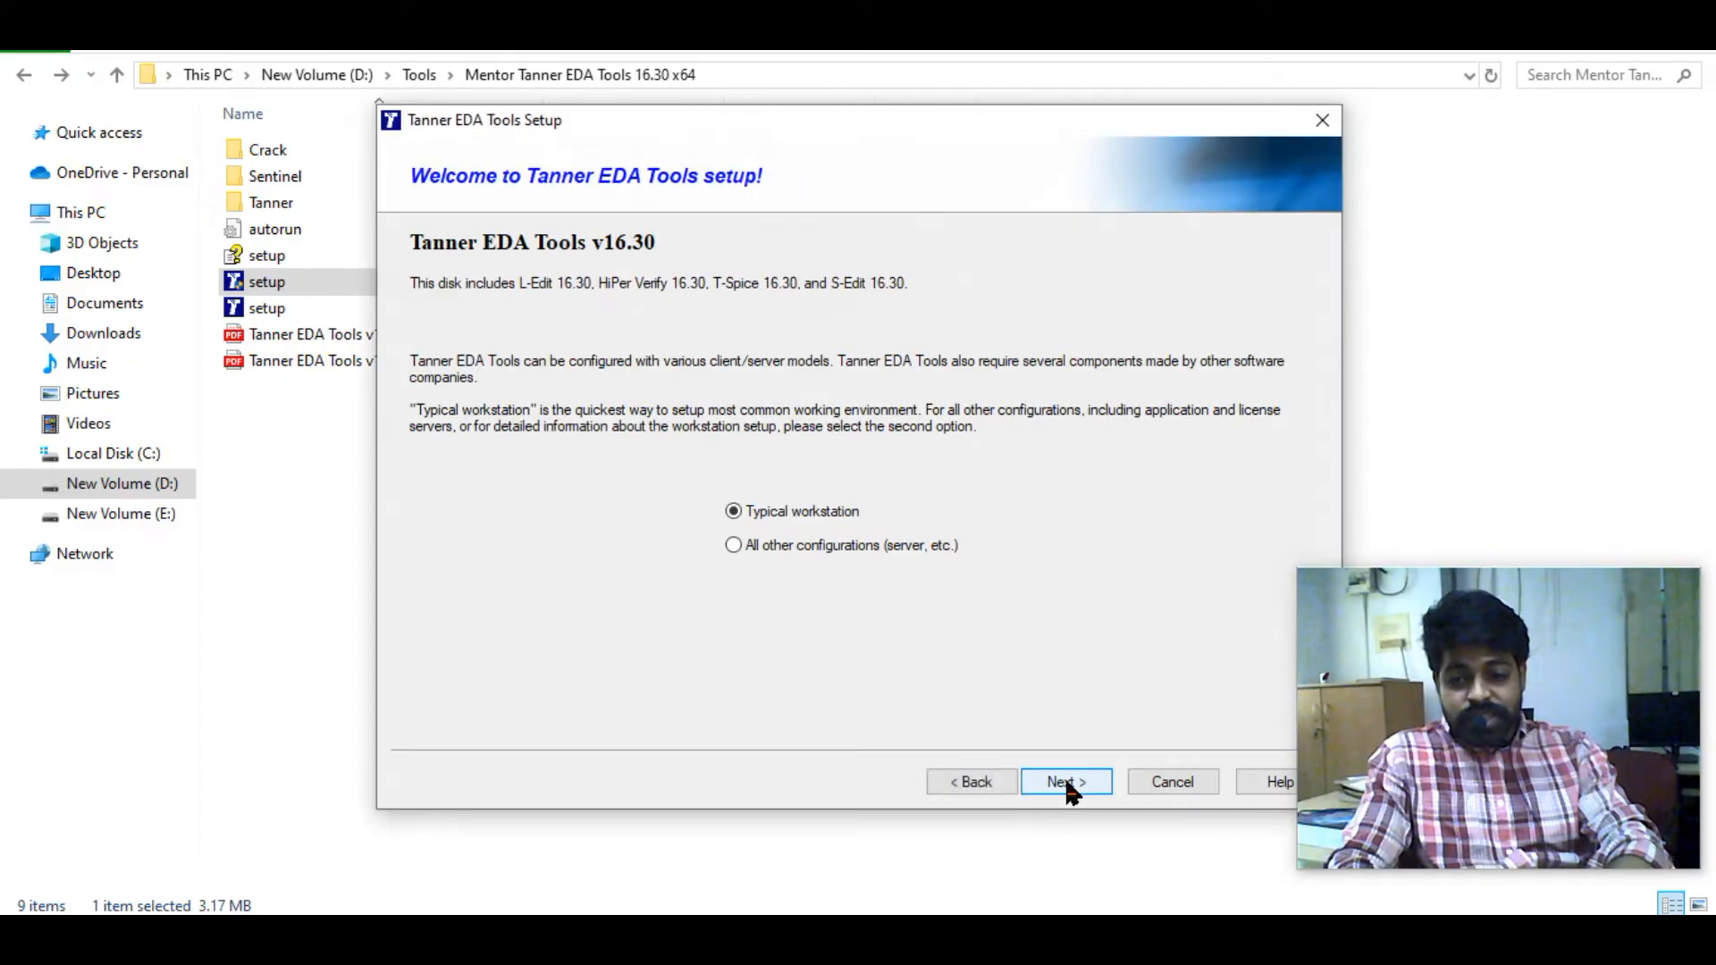
pyautogui.click(1327, 742)
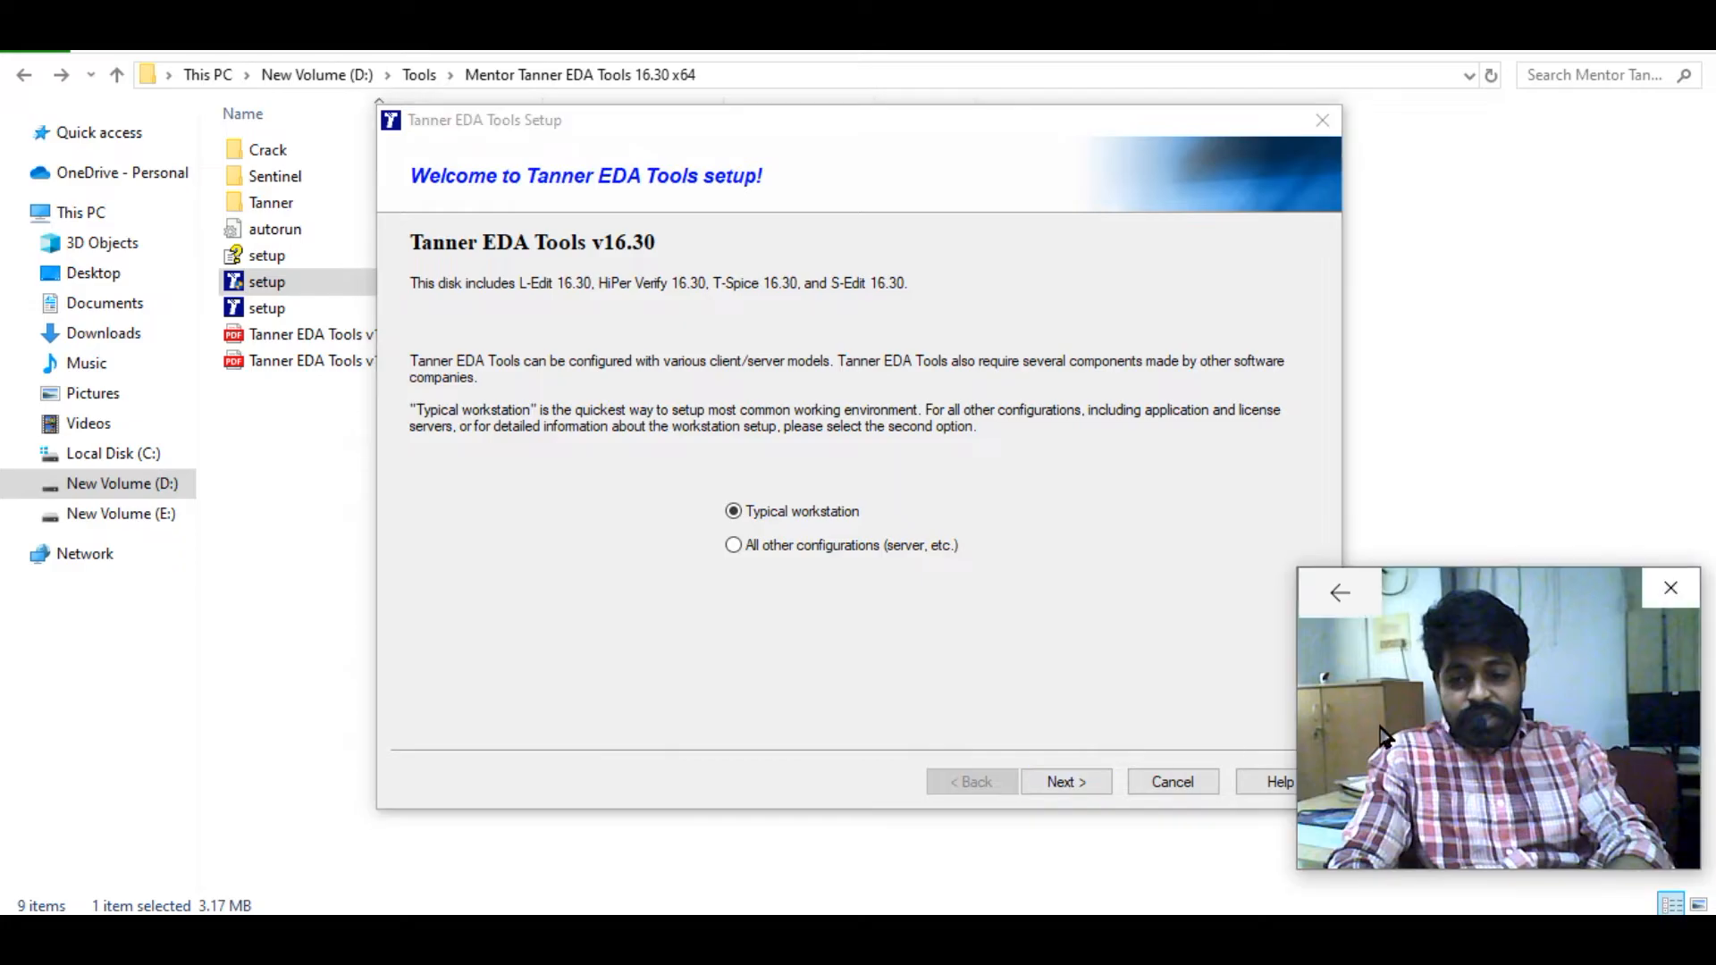
pyautogui.click(1339, 593)
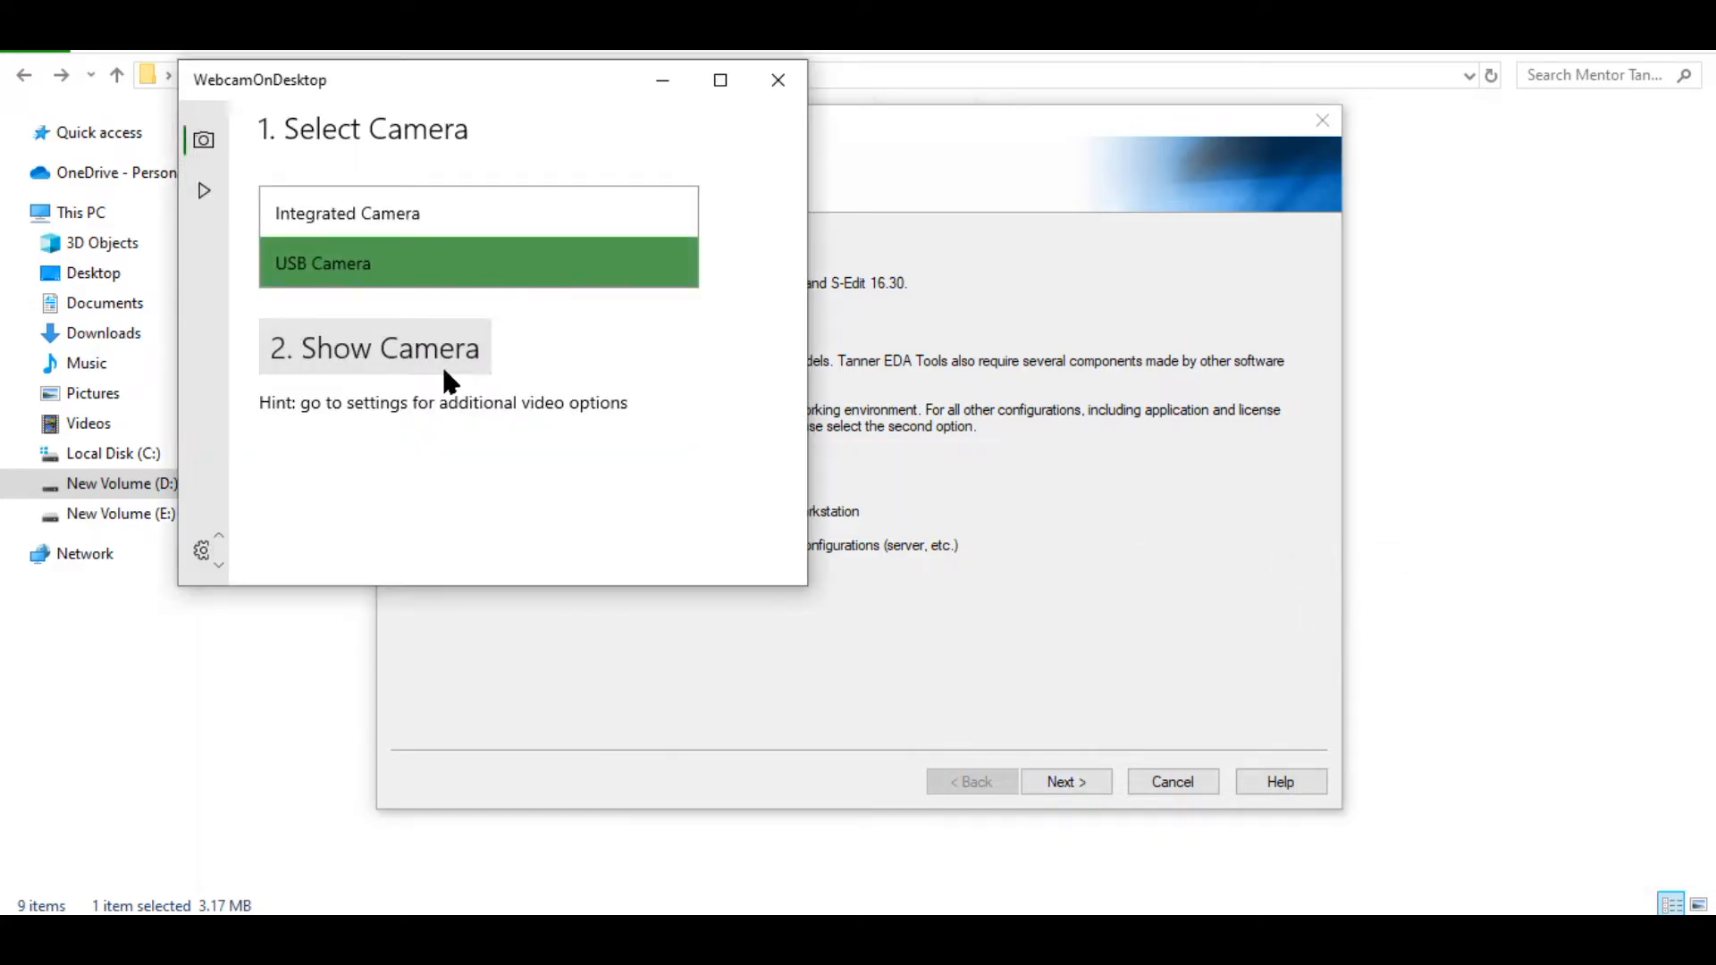
pyautogui.click(420, 346)
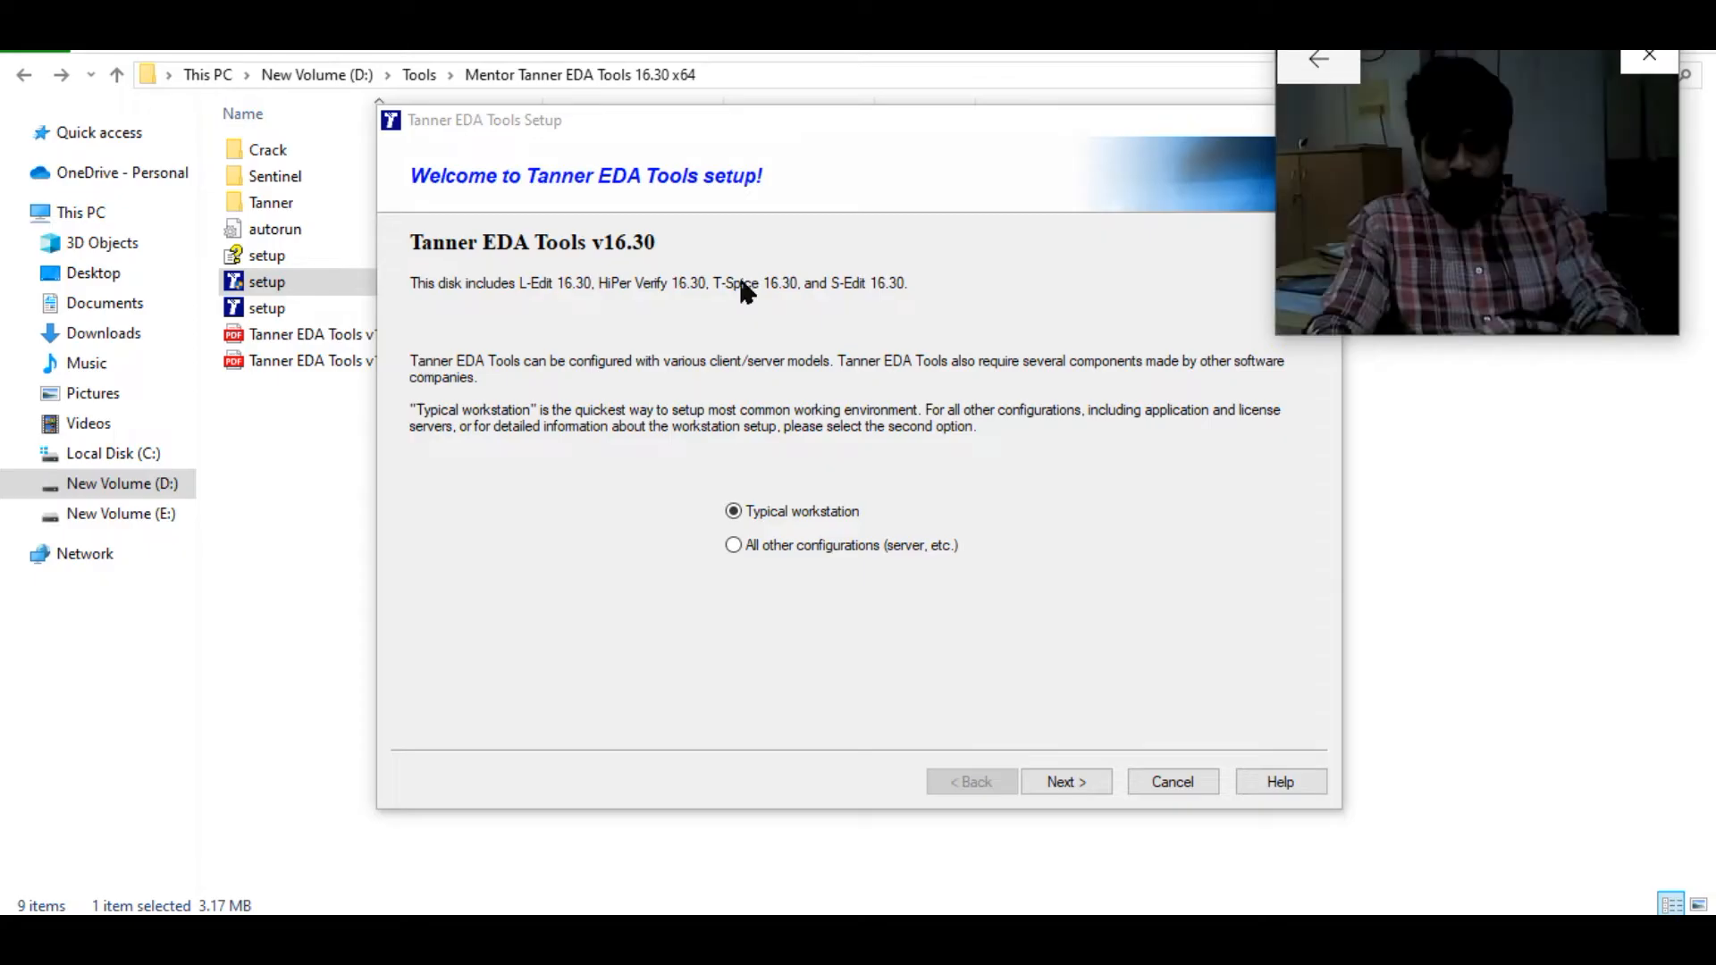
pyautogui.moveTo(1487, 89); pyautogui.dragTo(1526, 667)
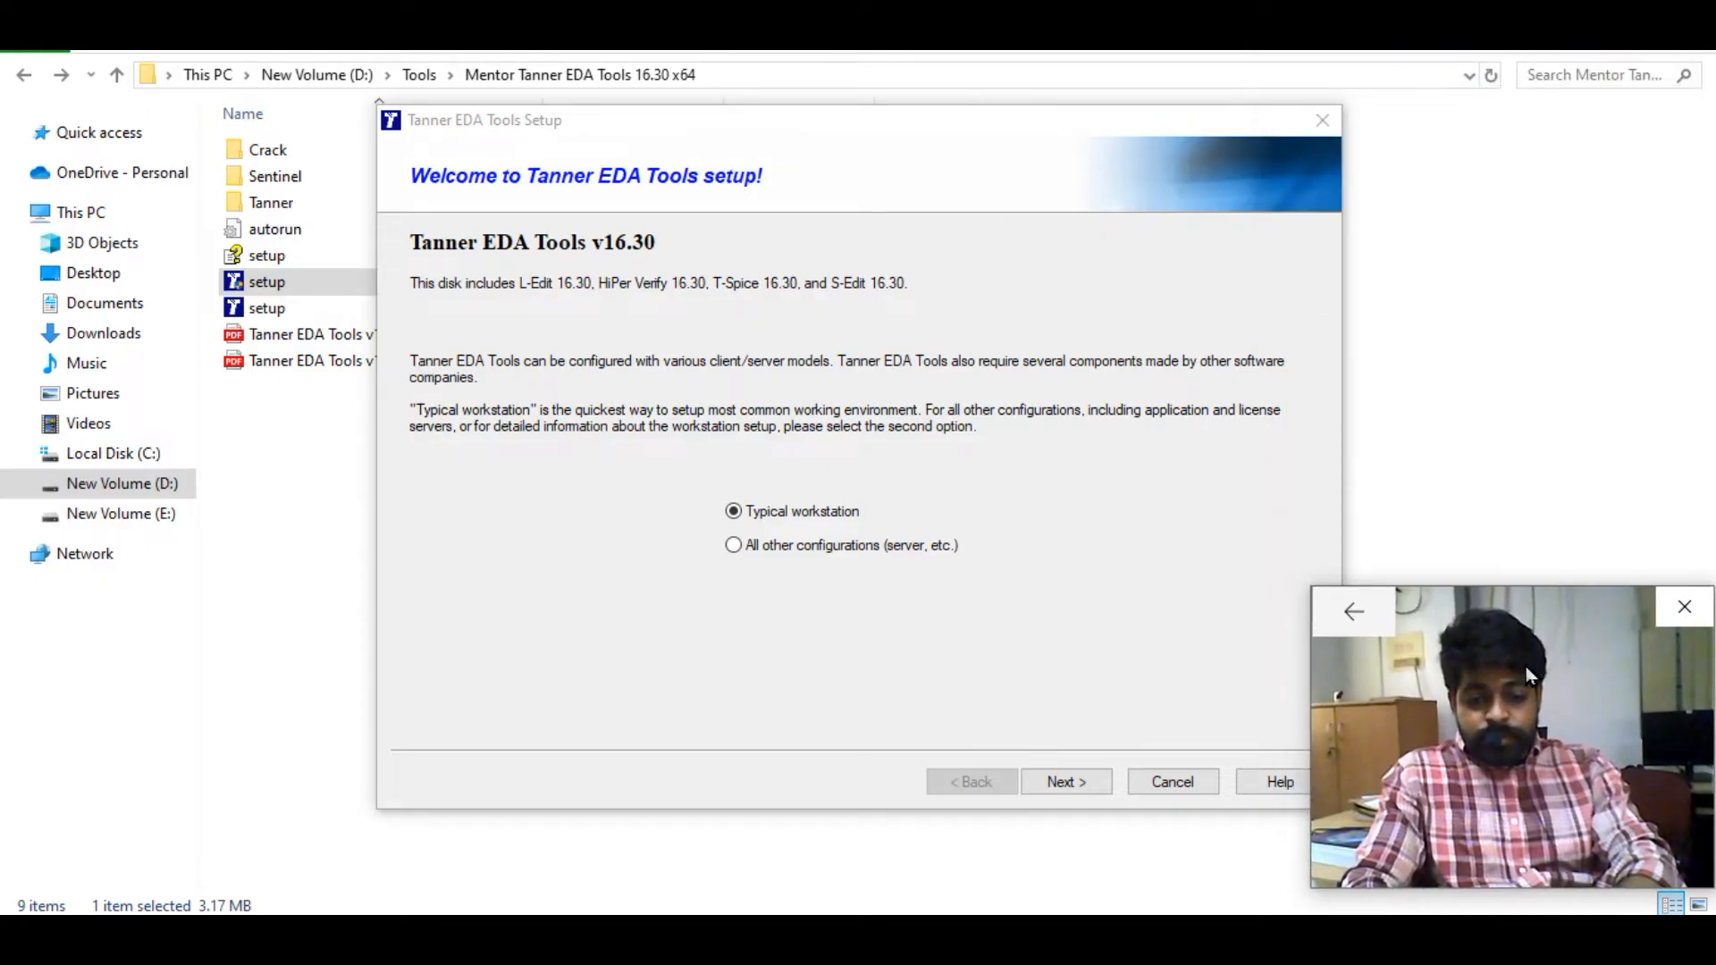
# Proceed with the Typical workstation configuration and start installing the listed Tanner EDA components
pyautogui.click(1104, 779)
pyautogui.click(1105, 783)
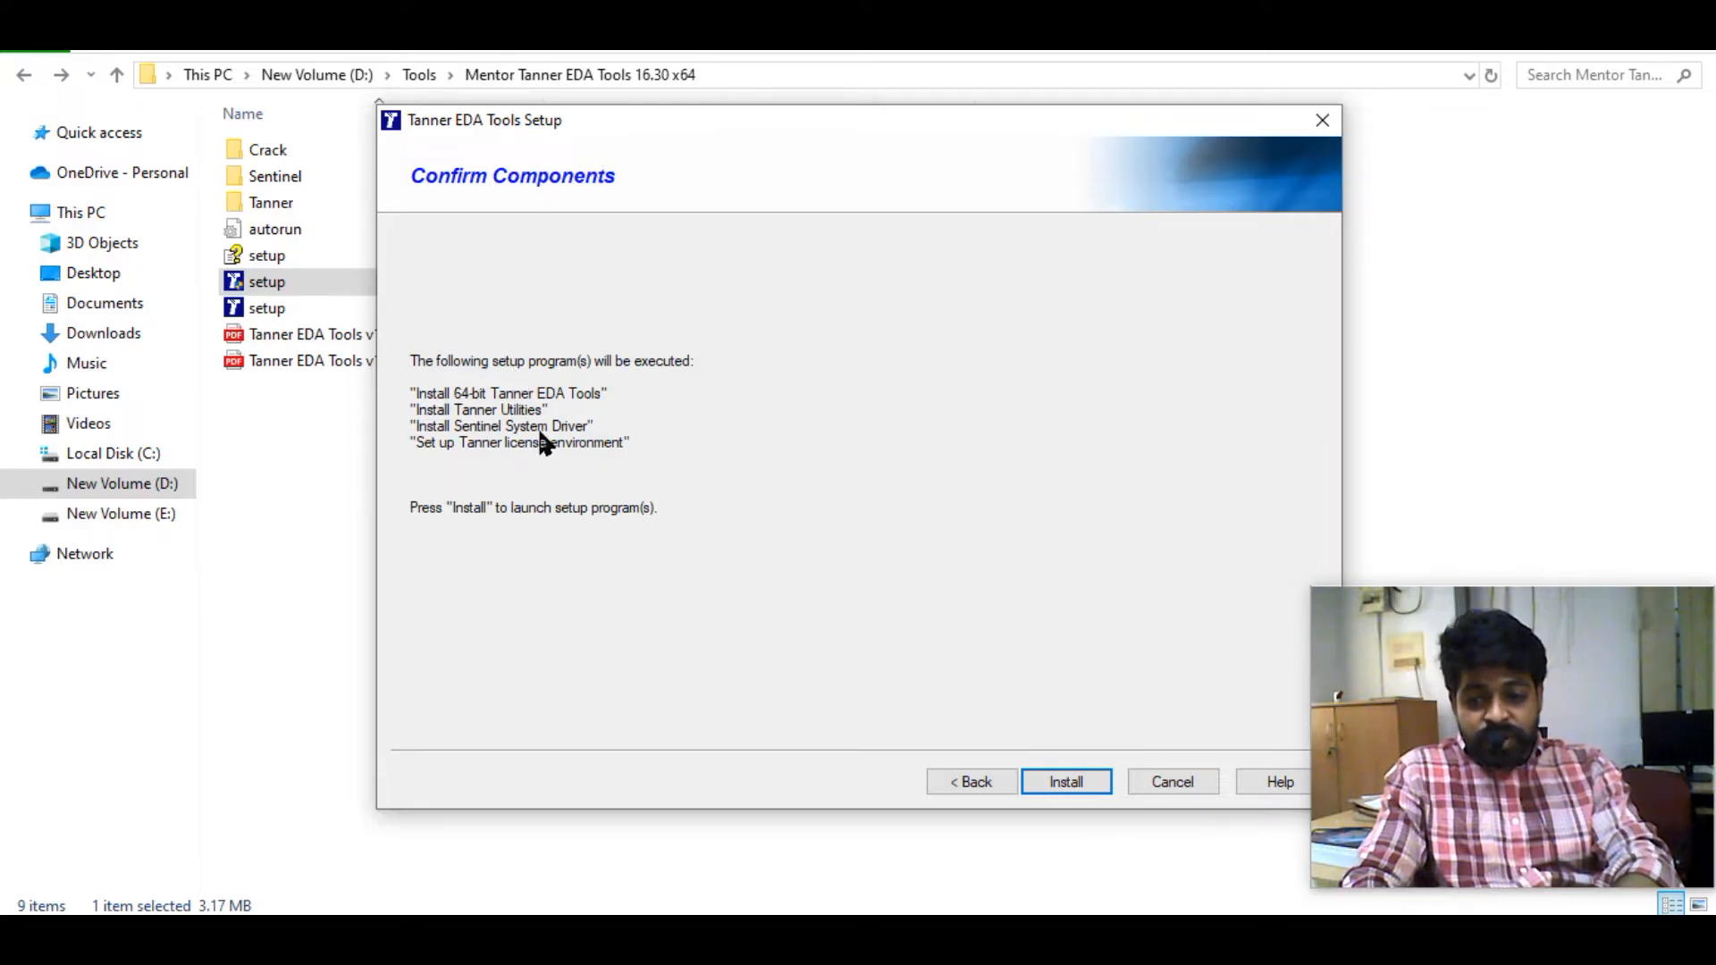
pyautogui.click(1067, 782)
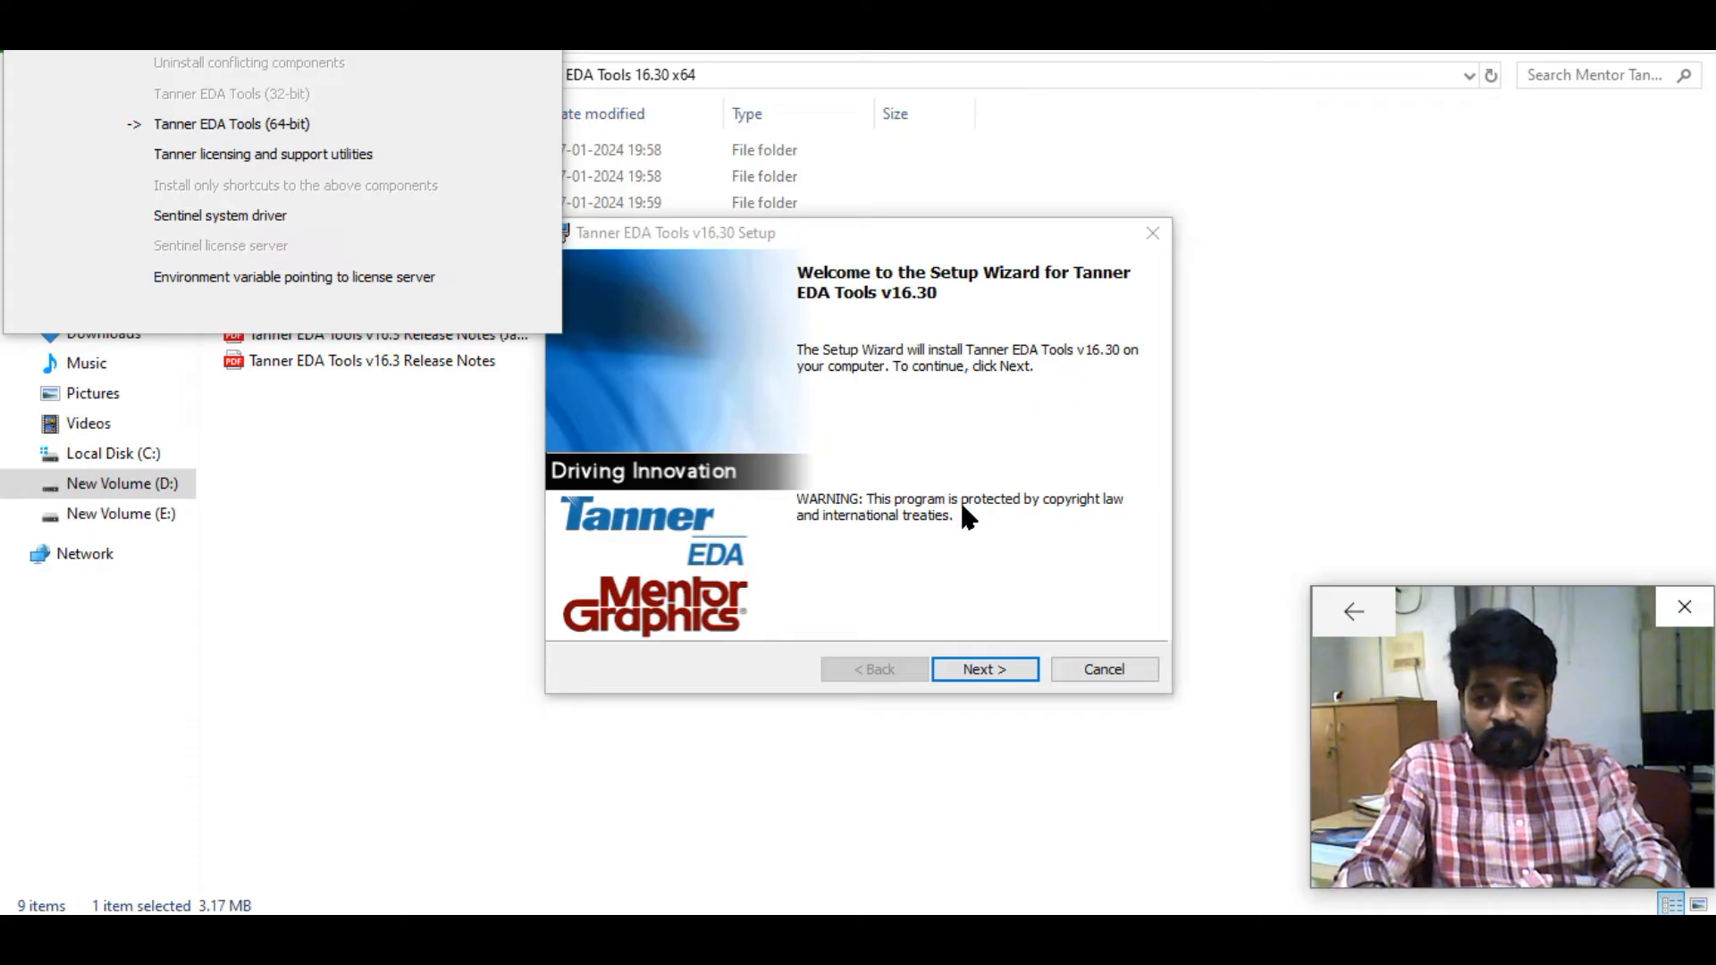
# Start the Tanner EDA Tools v16.30 setup wizard and accept the terms of its license agreement
pyautogui.click(992, 671)
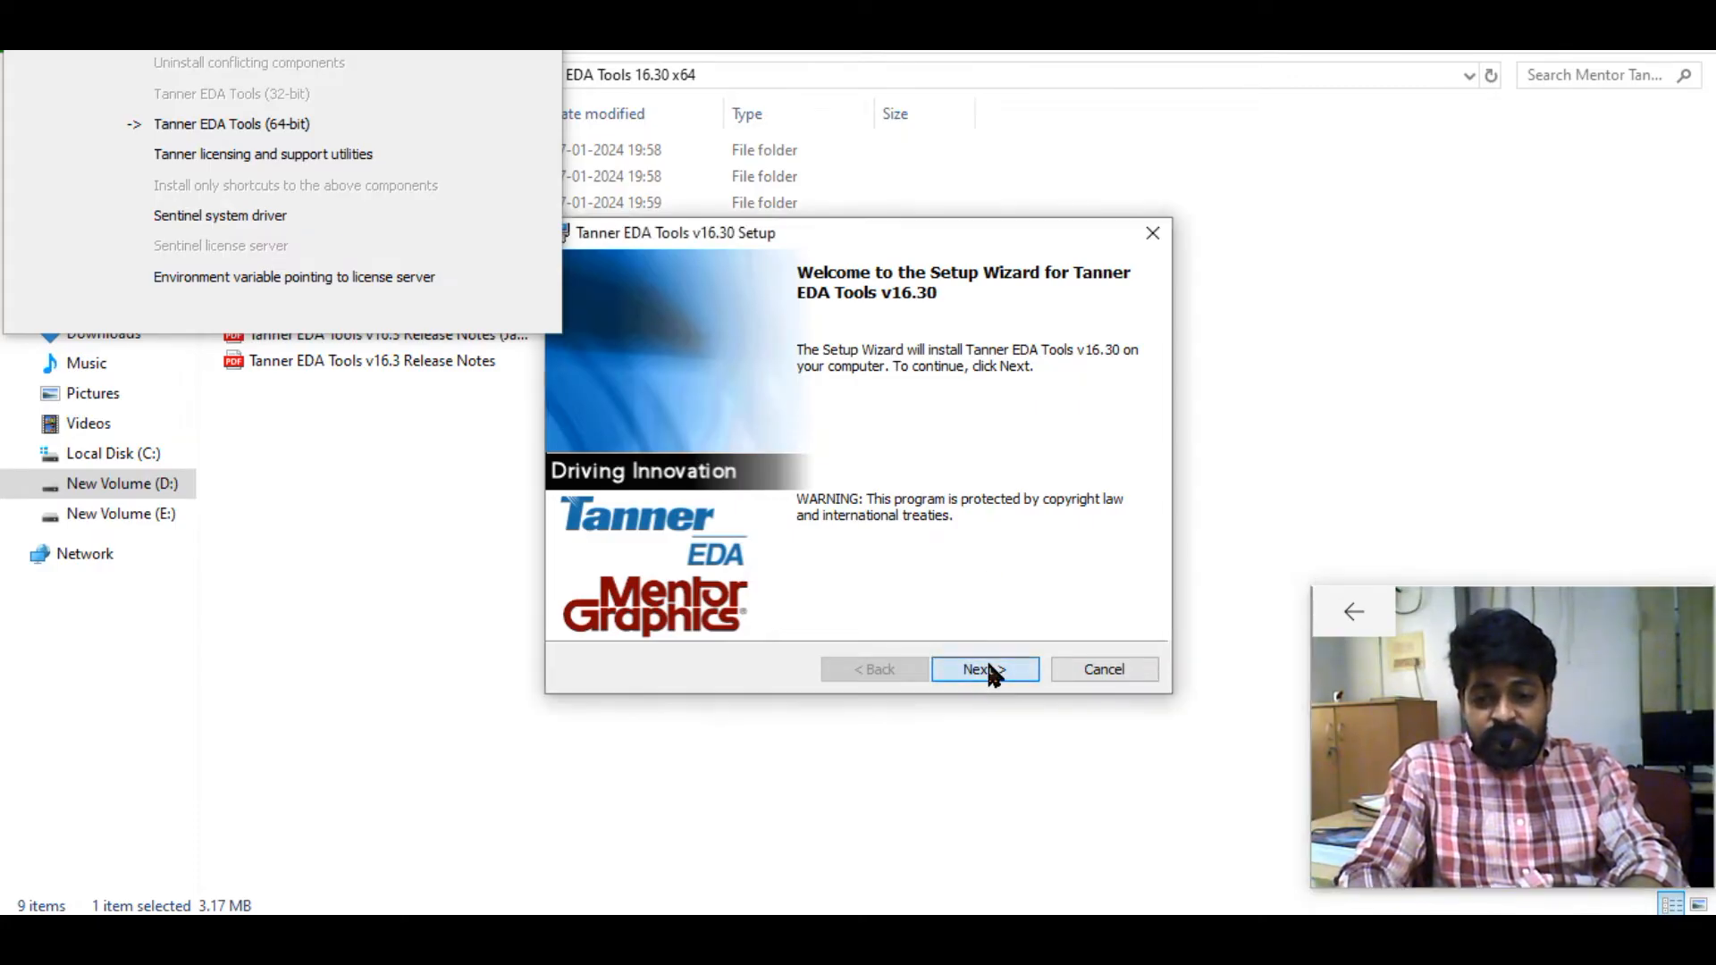
pyautogui.click(767, 581)
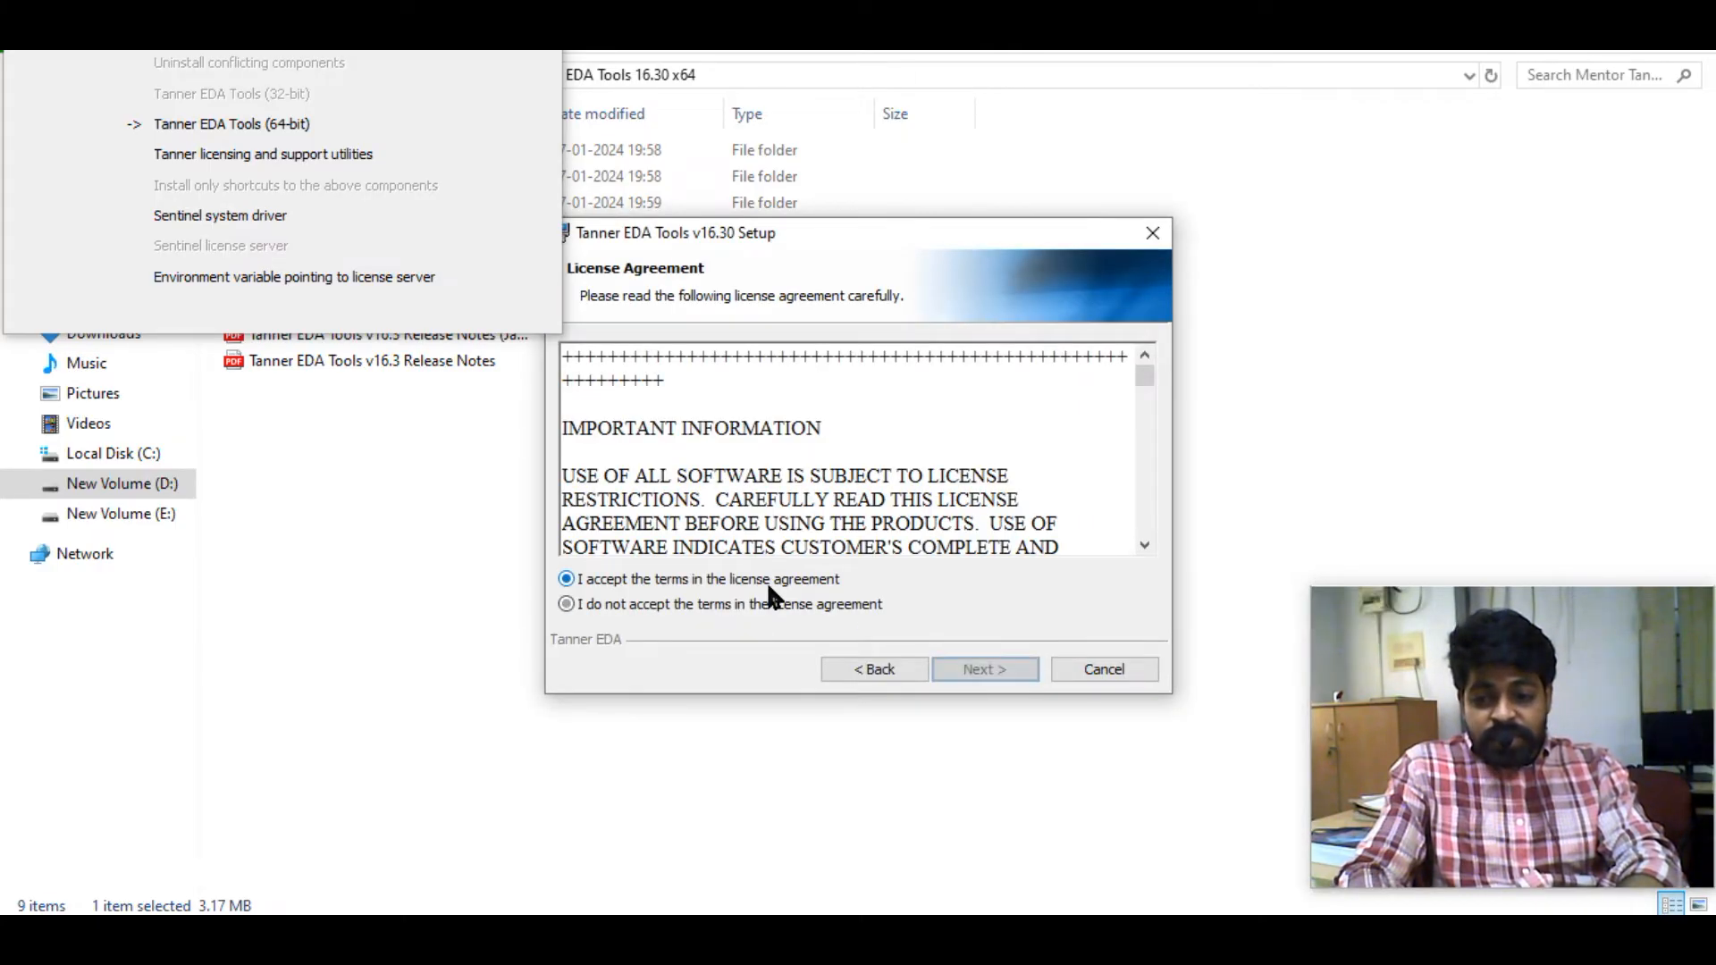
pyautogui.click(976, 672)
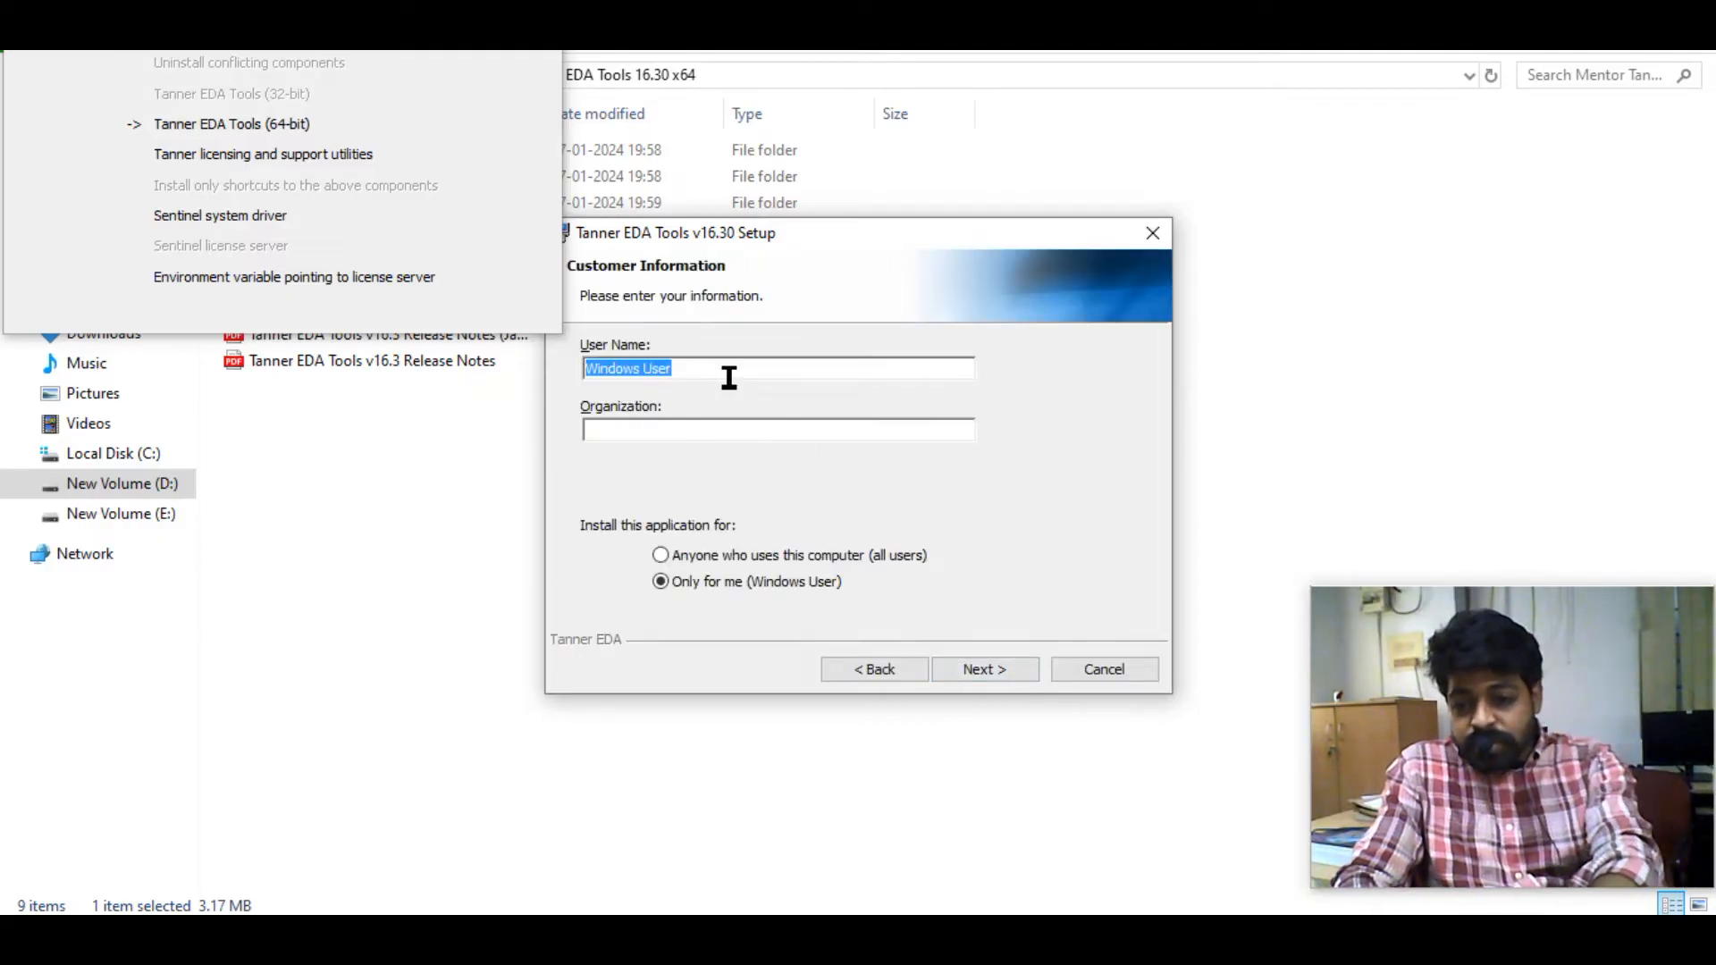
# Enter the user's name and the organization vnr, and set the installation for anyone who uses this computer
pyautogui.write('ganesh')
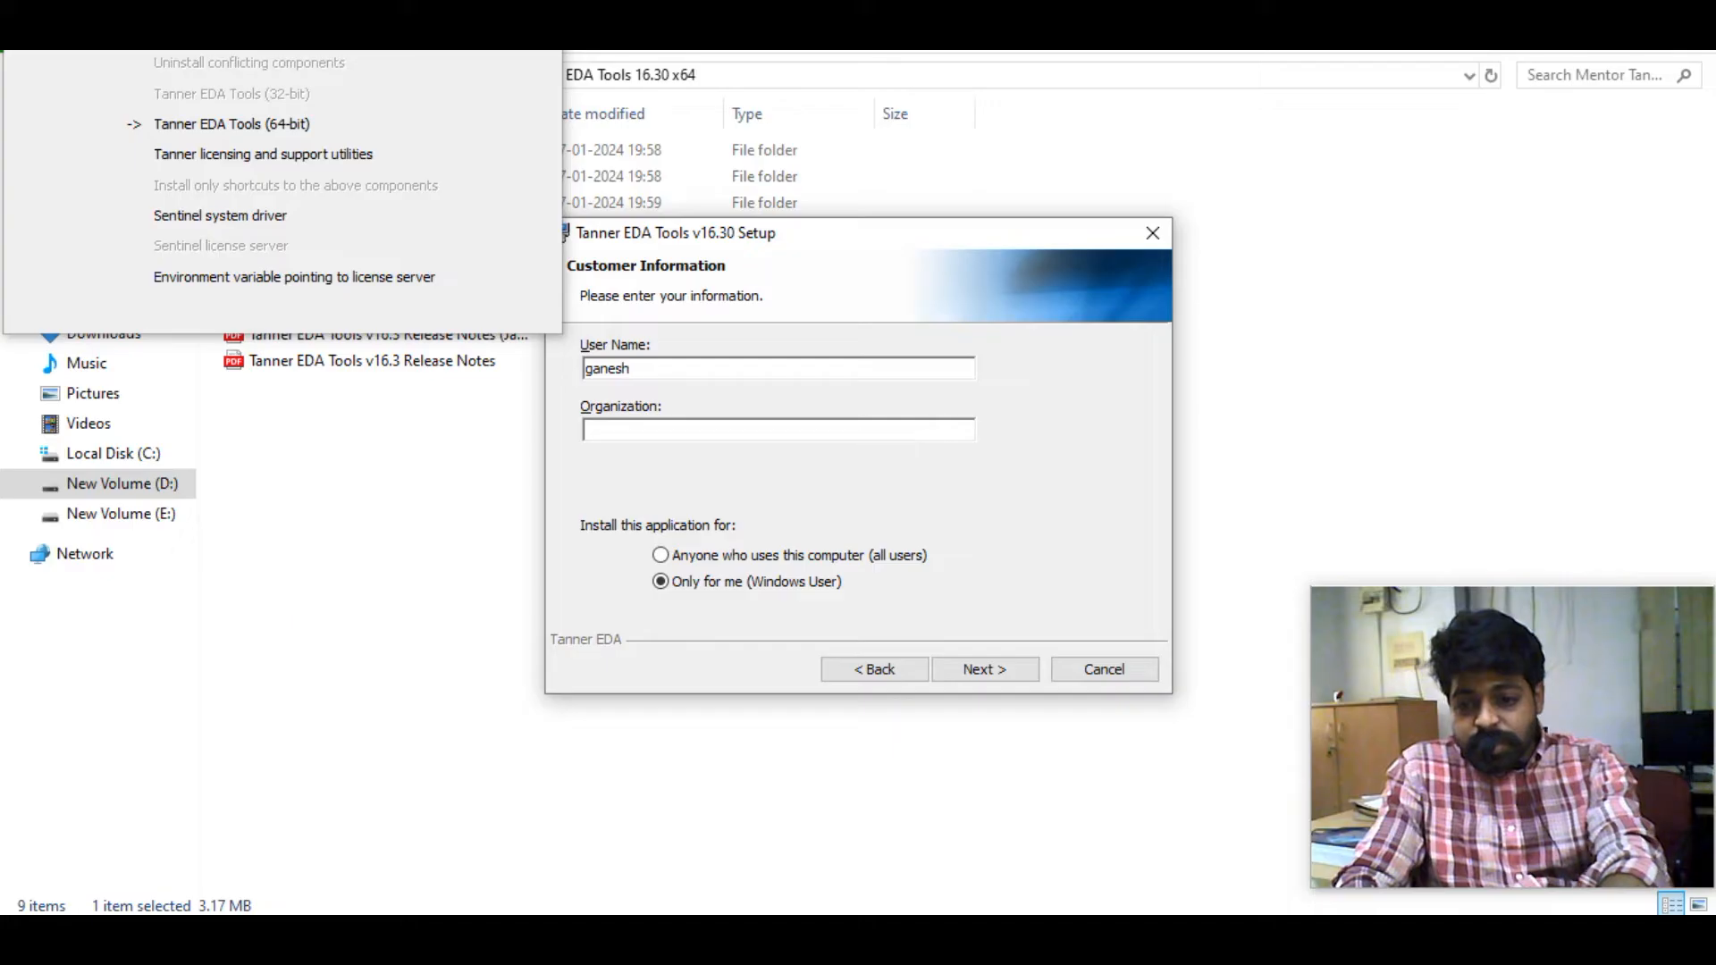
pyautogui.write('vne')
pyautogui.press('BackSpace')
pyautogui.write('r')
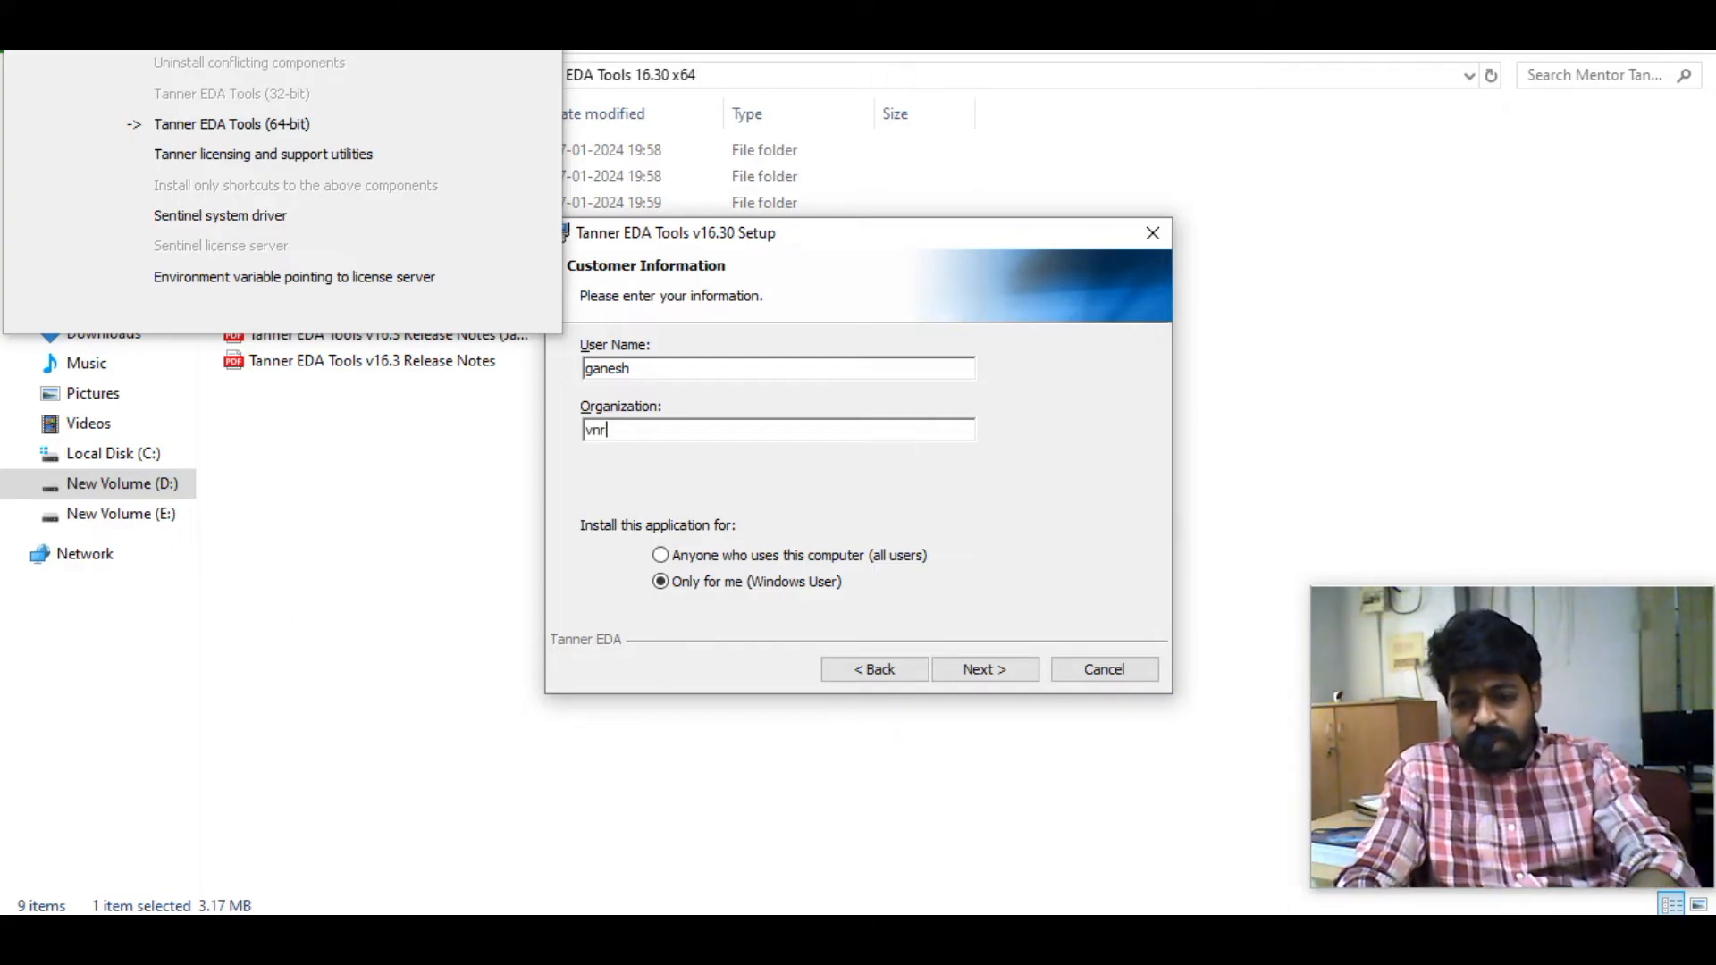
pyautogui.click(724, 554)
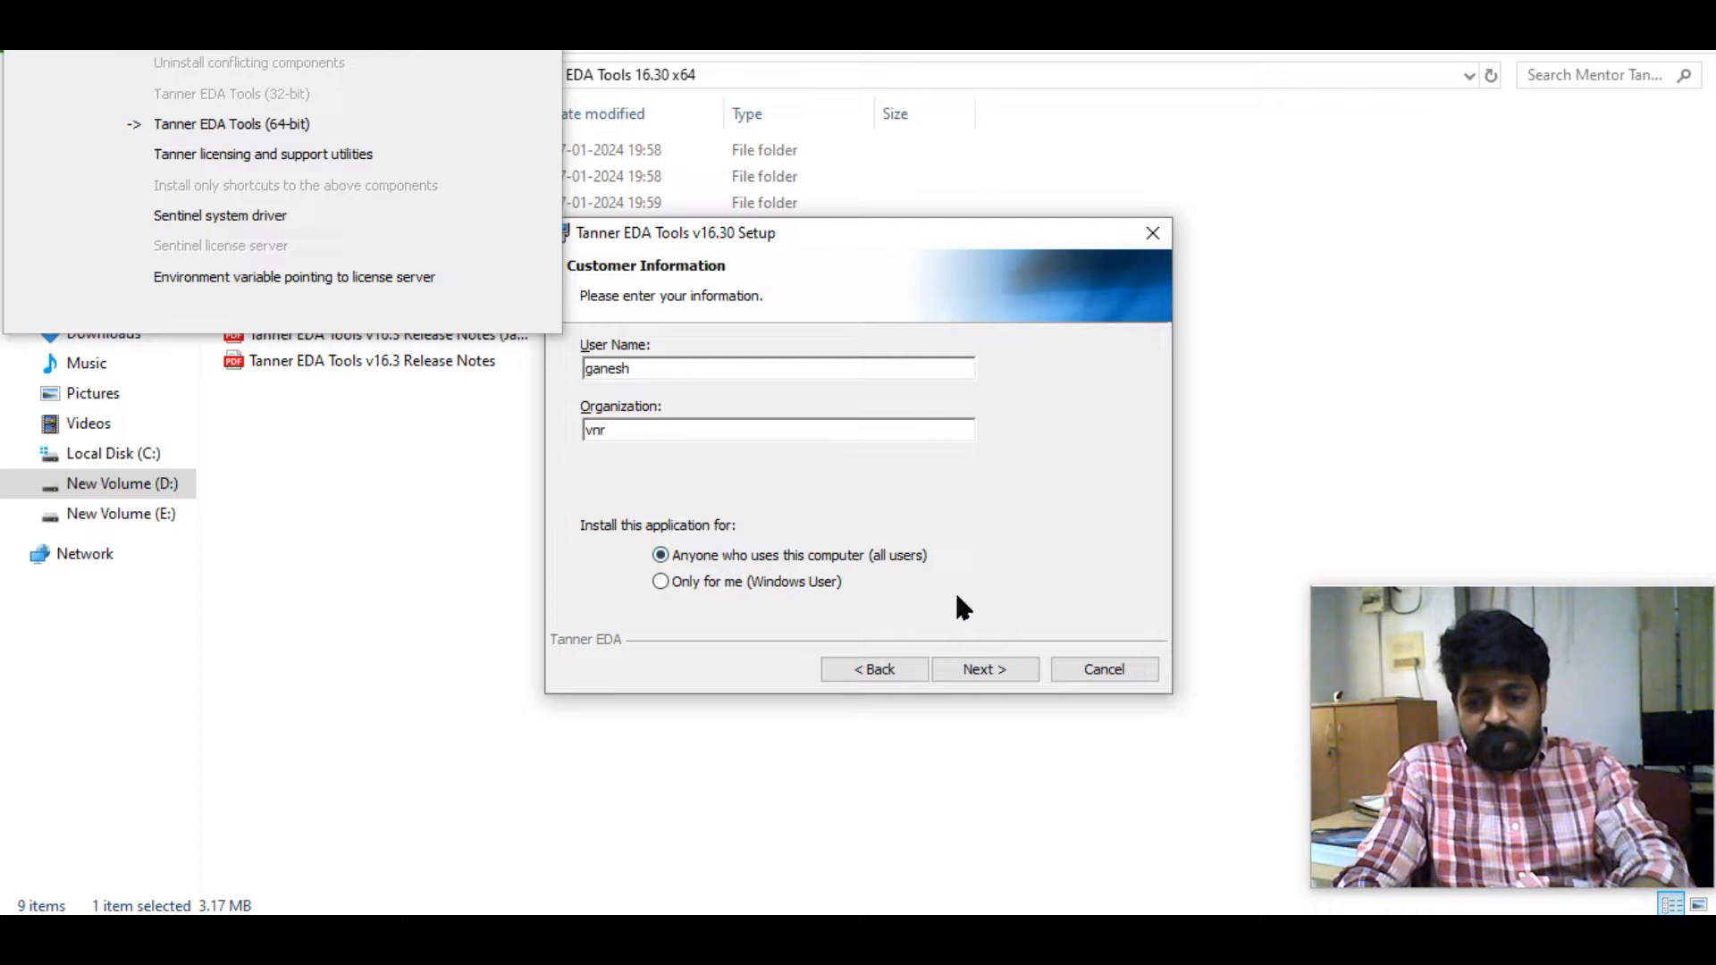
pyautogui.click(1016, 671)
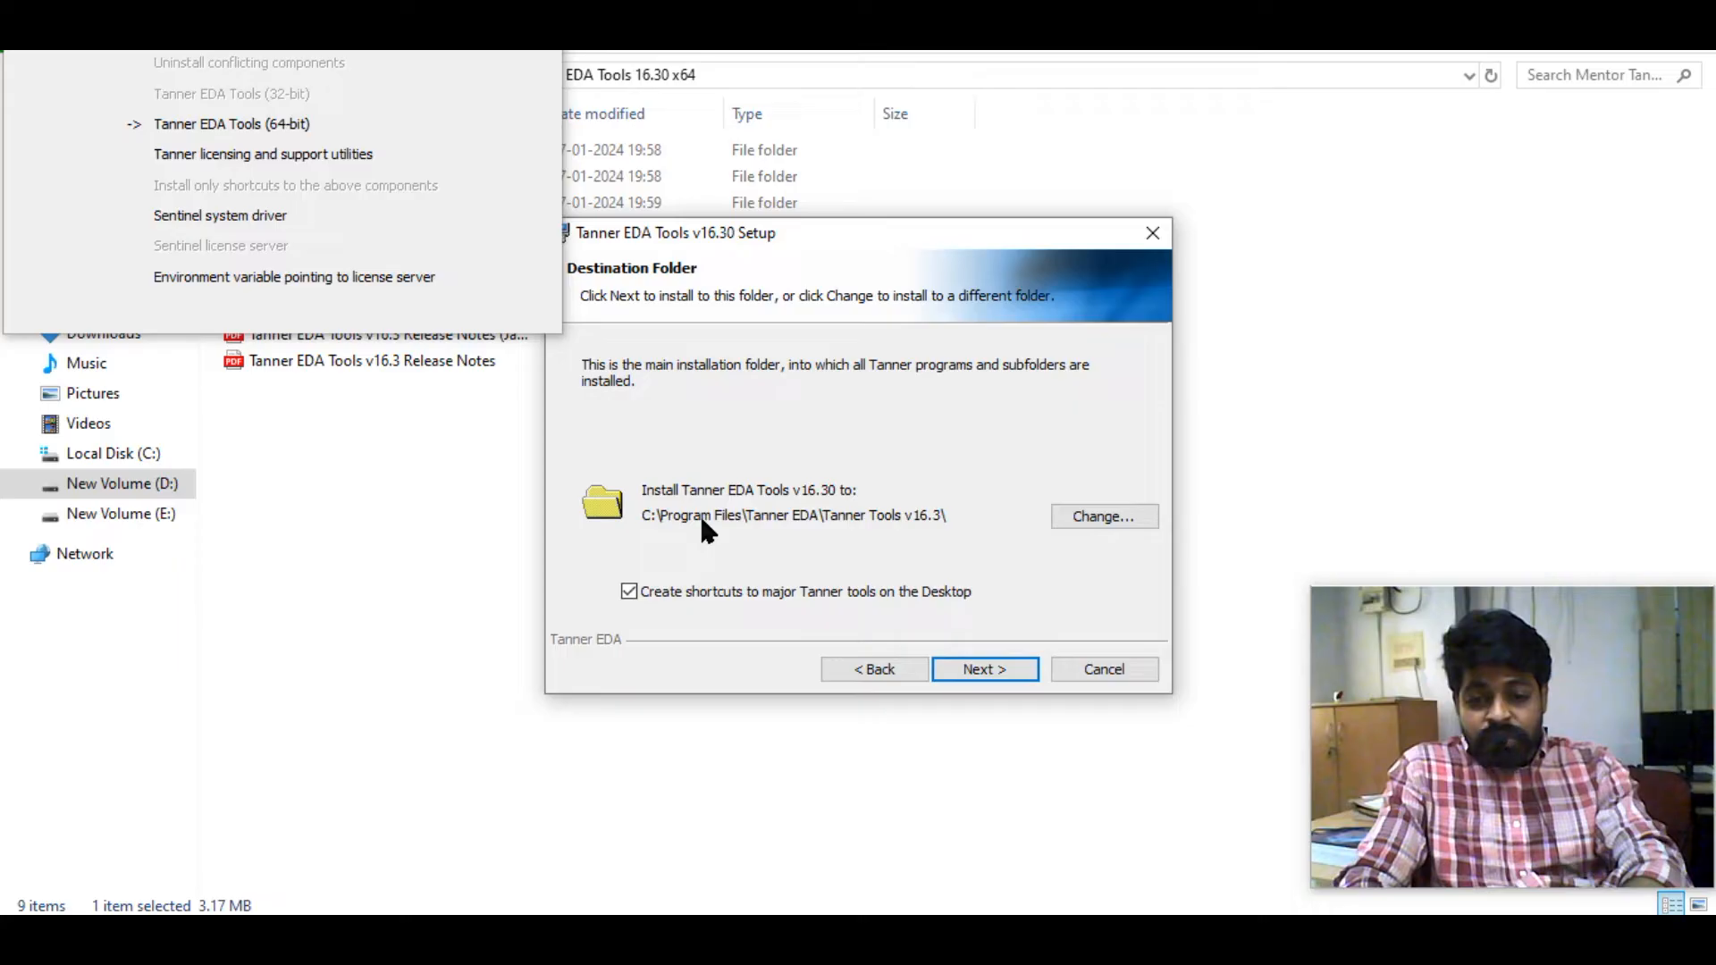
# Change the Tanner EDA Tools destination to a new folder named tanner tools directly on drive C:
pyautogui.click(1062, 516)
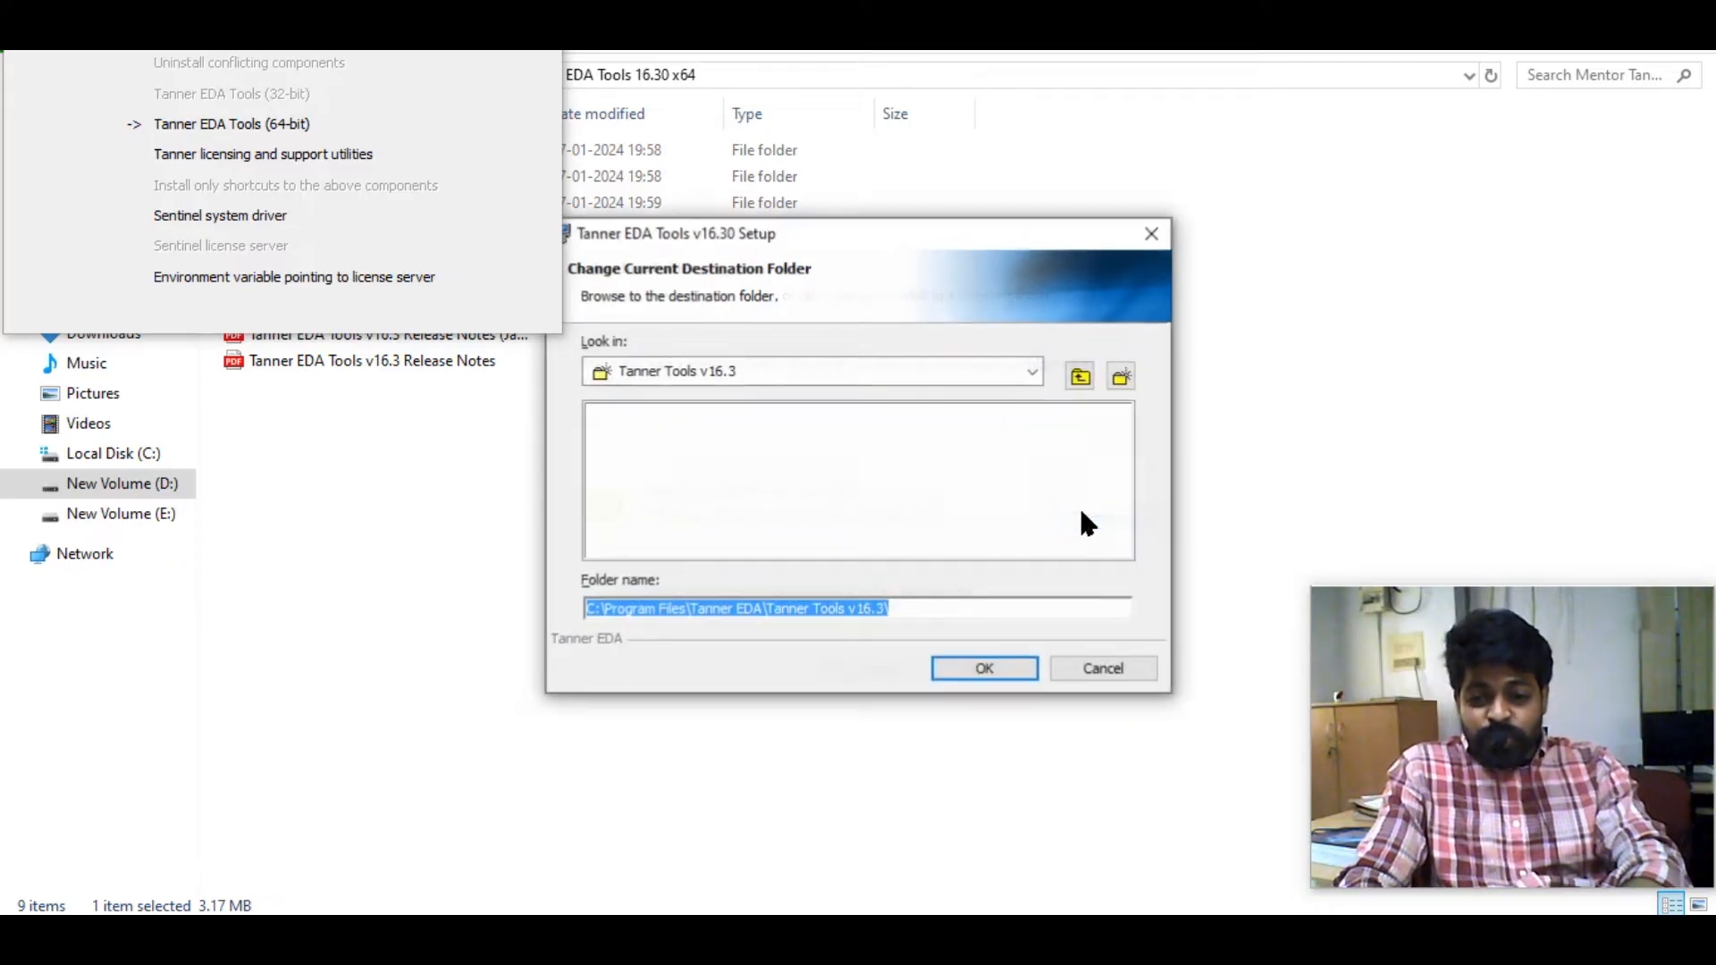
pyautogui.click(1081, 377)
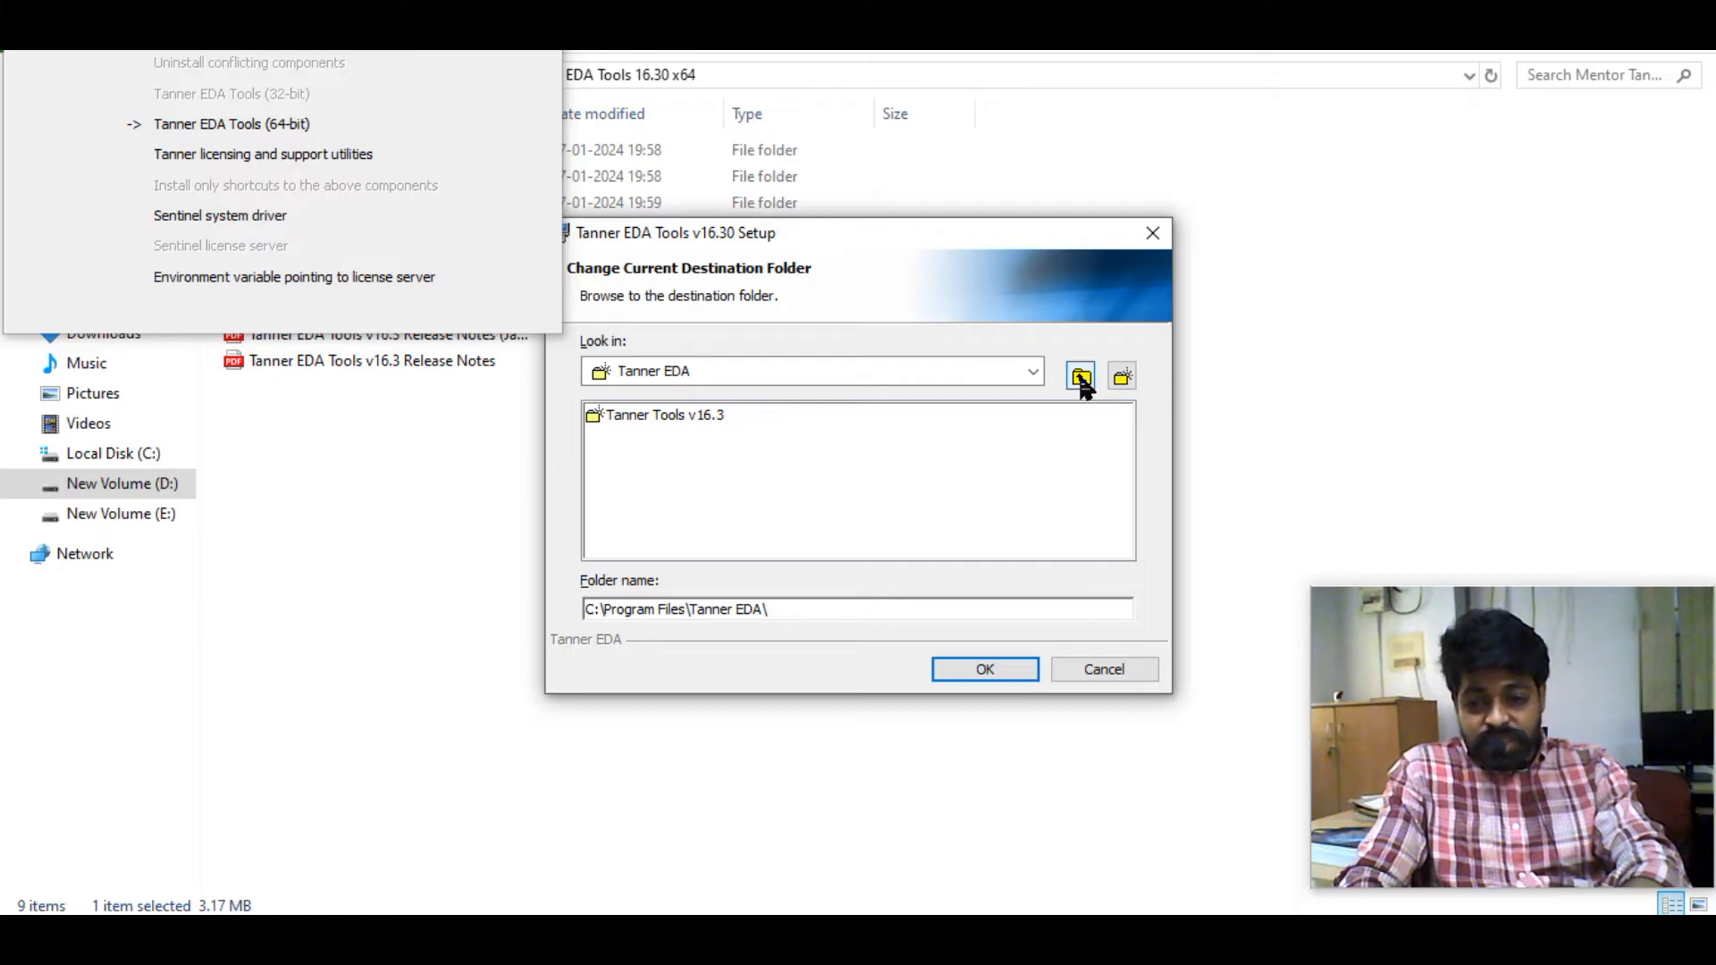
pyautogui.click(1080, 376)
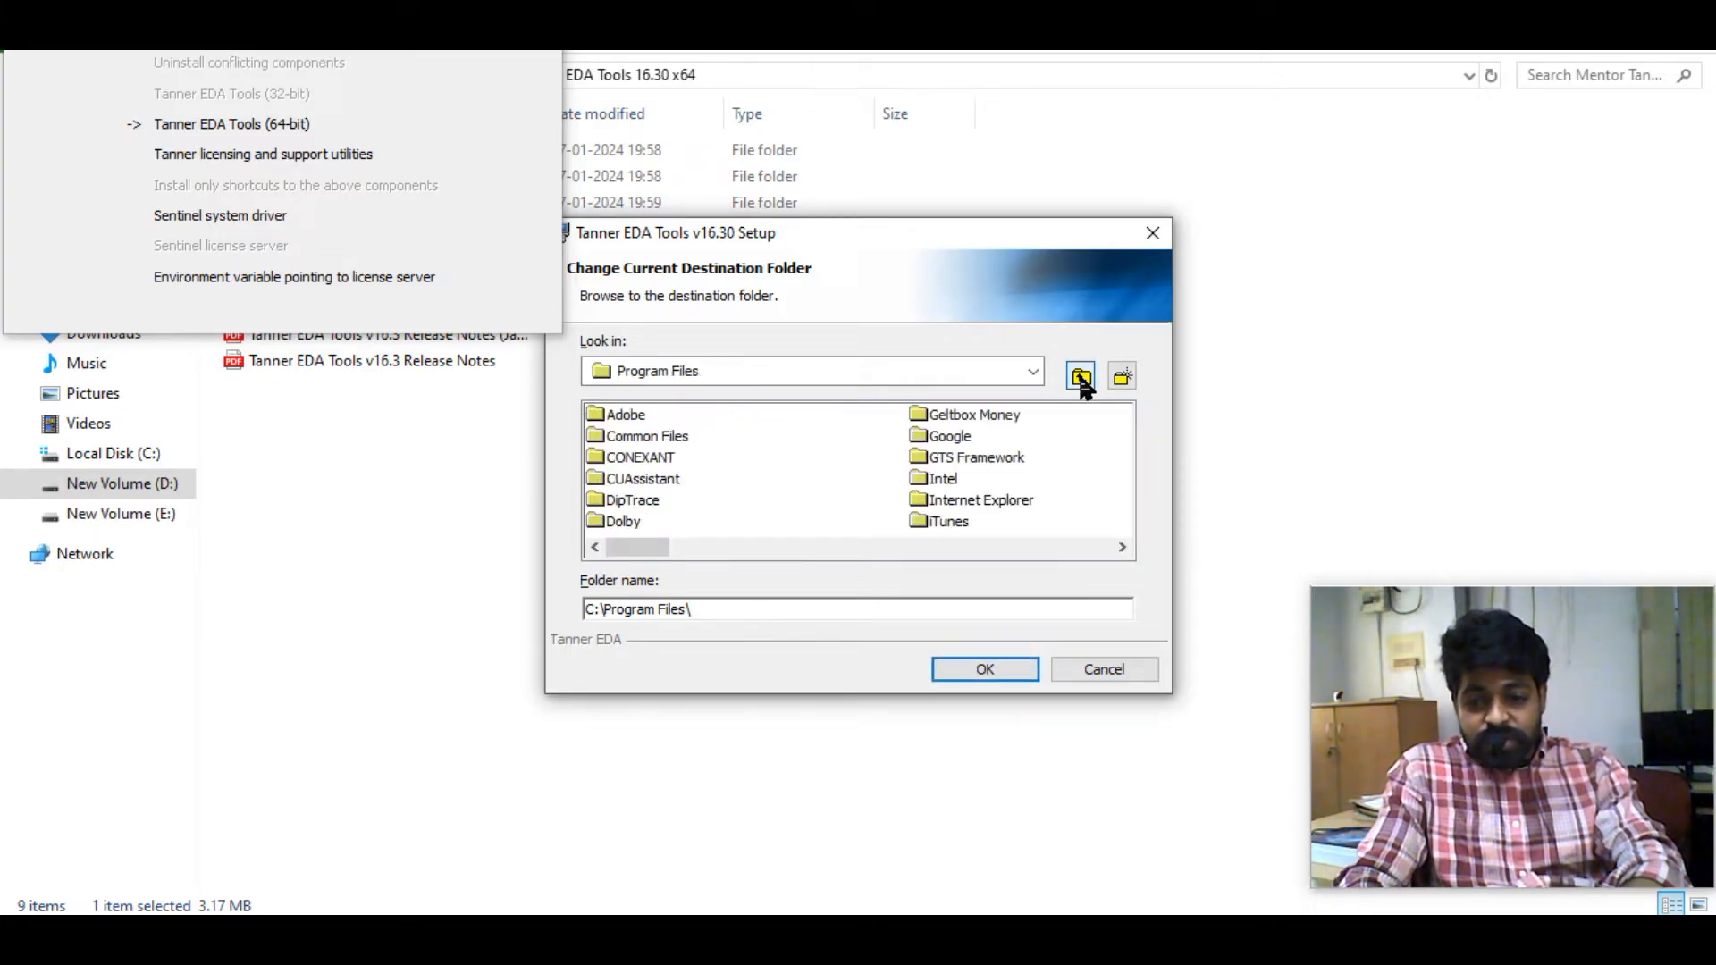
pyautogui.click(1081, 379)
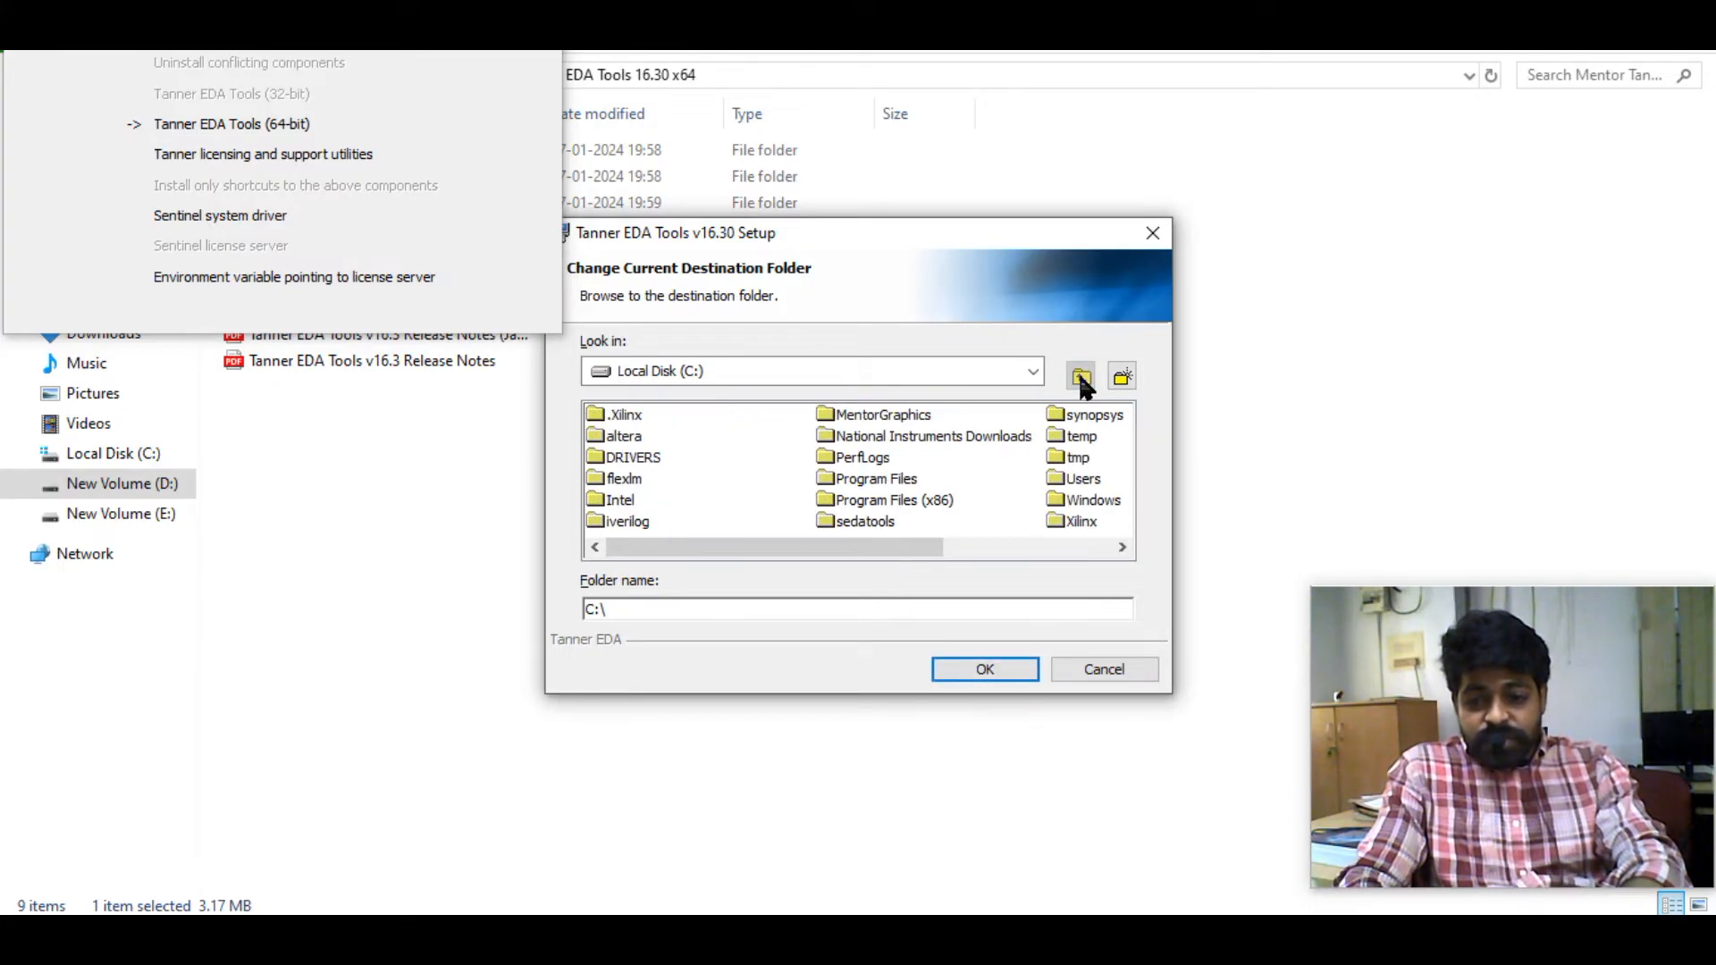
pyautogui.click(1122, 376)
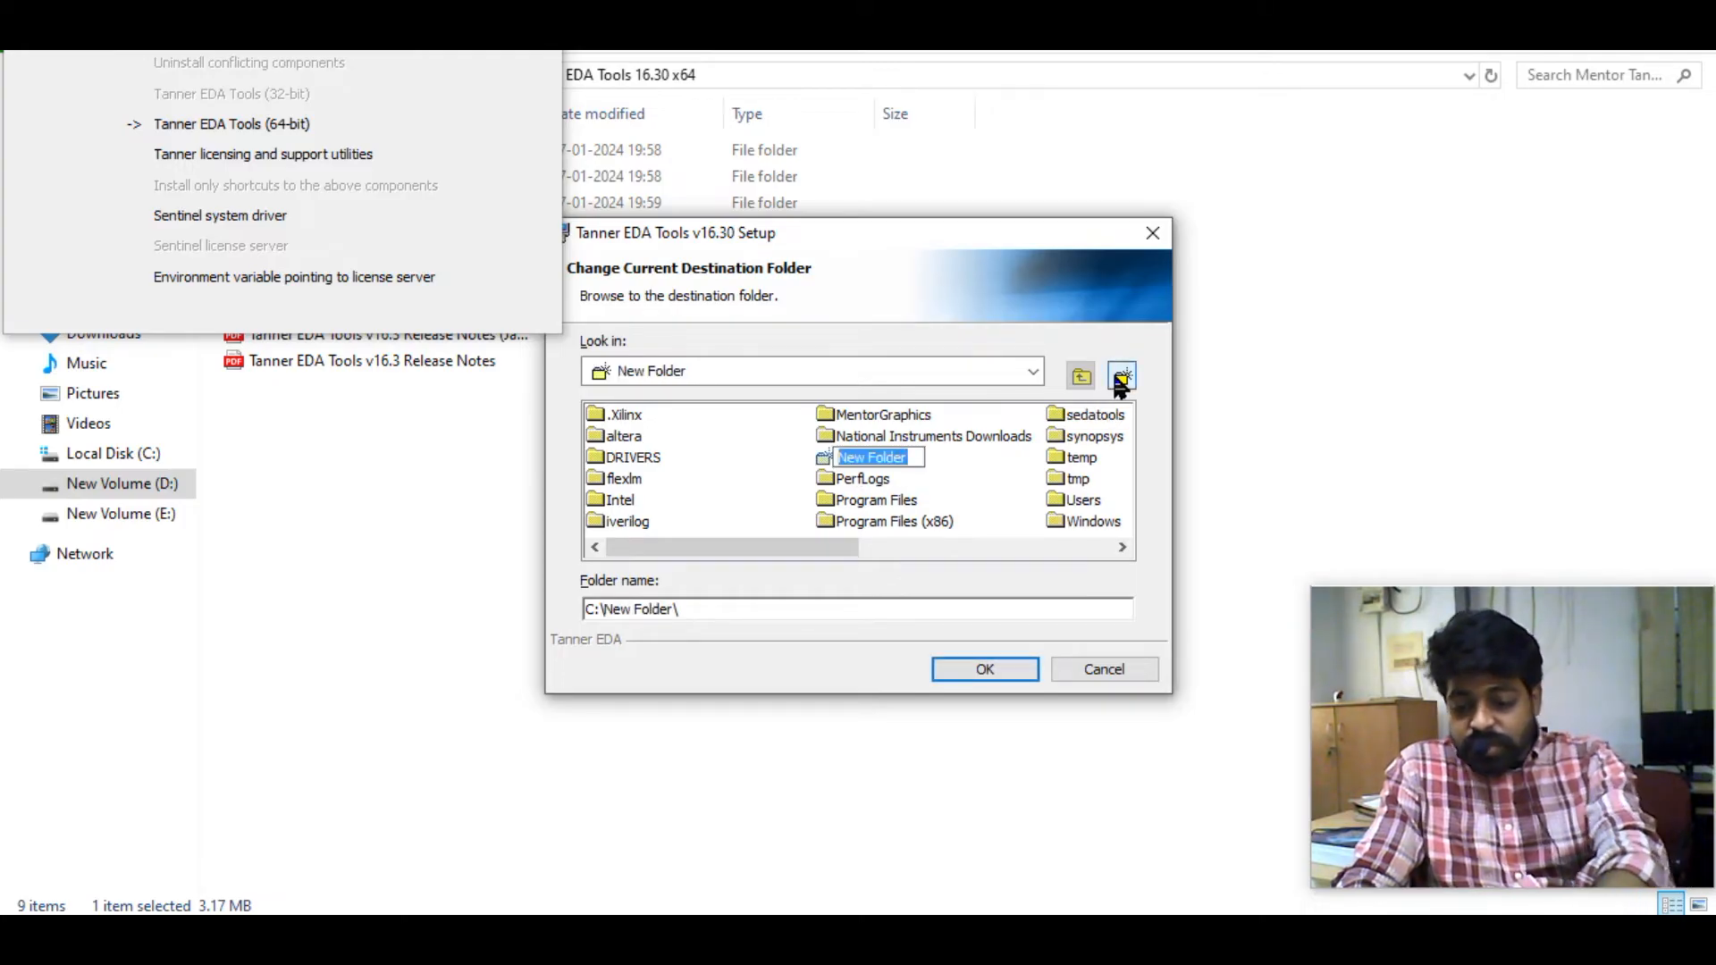
pyautogui.write('tanner tools')
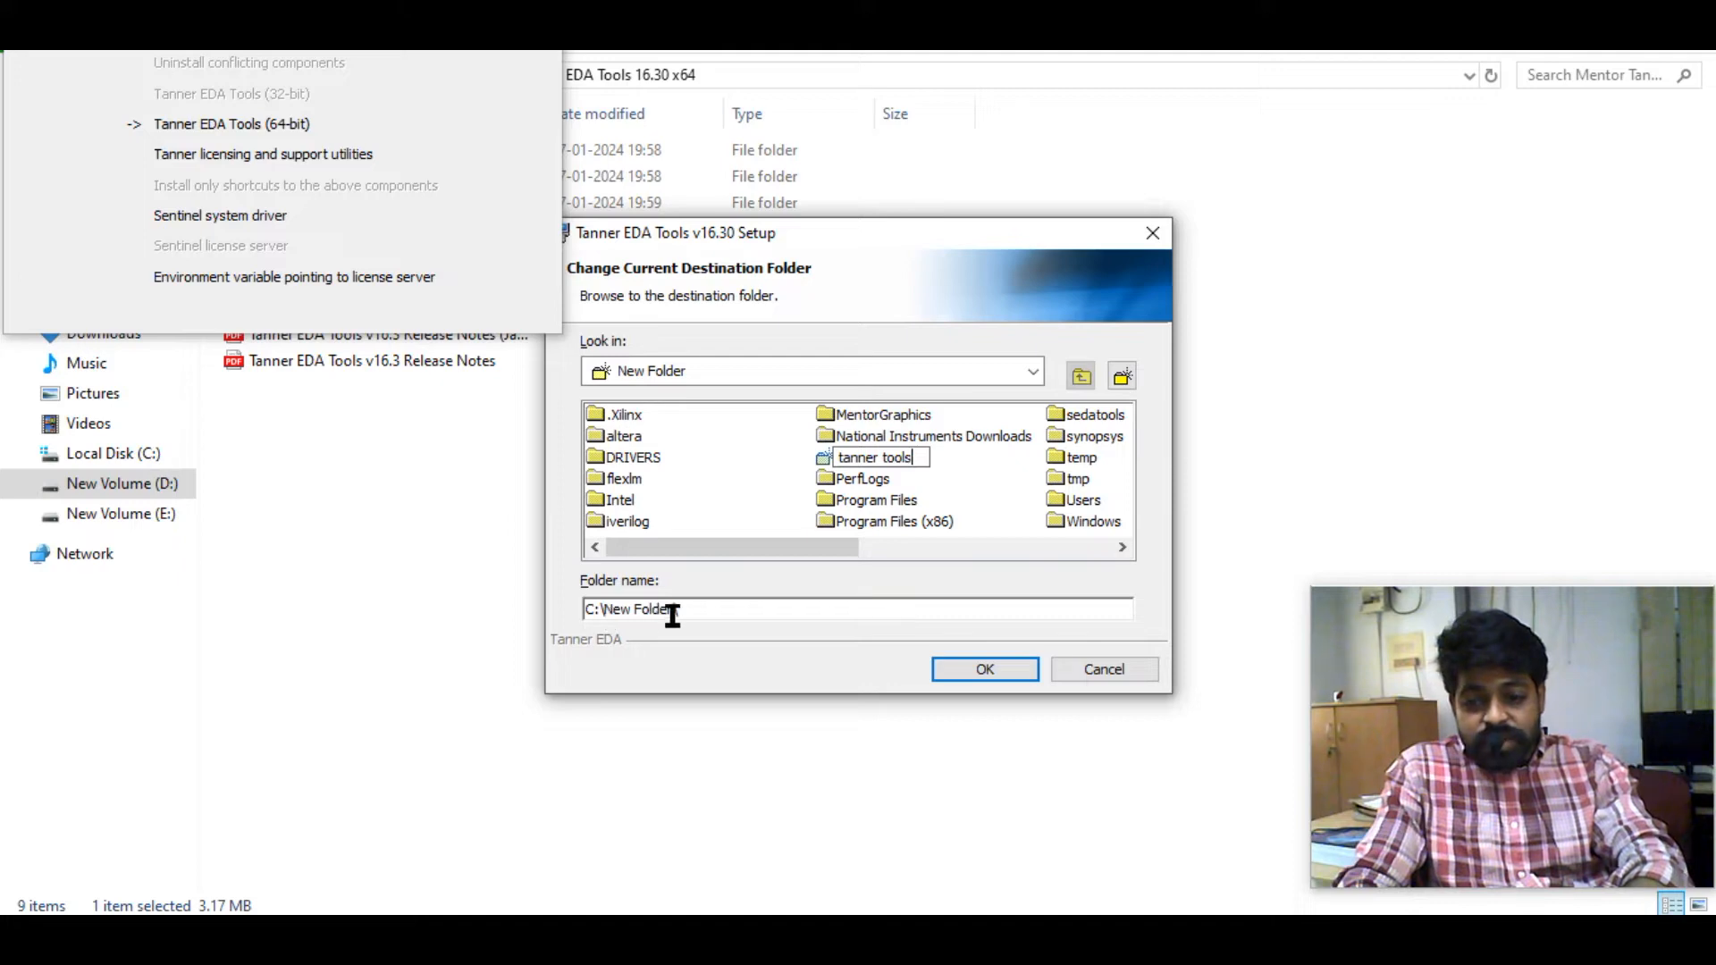
pyautogui.click(991, 670)
pyautogui.click(994, 672)
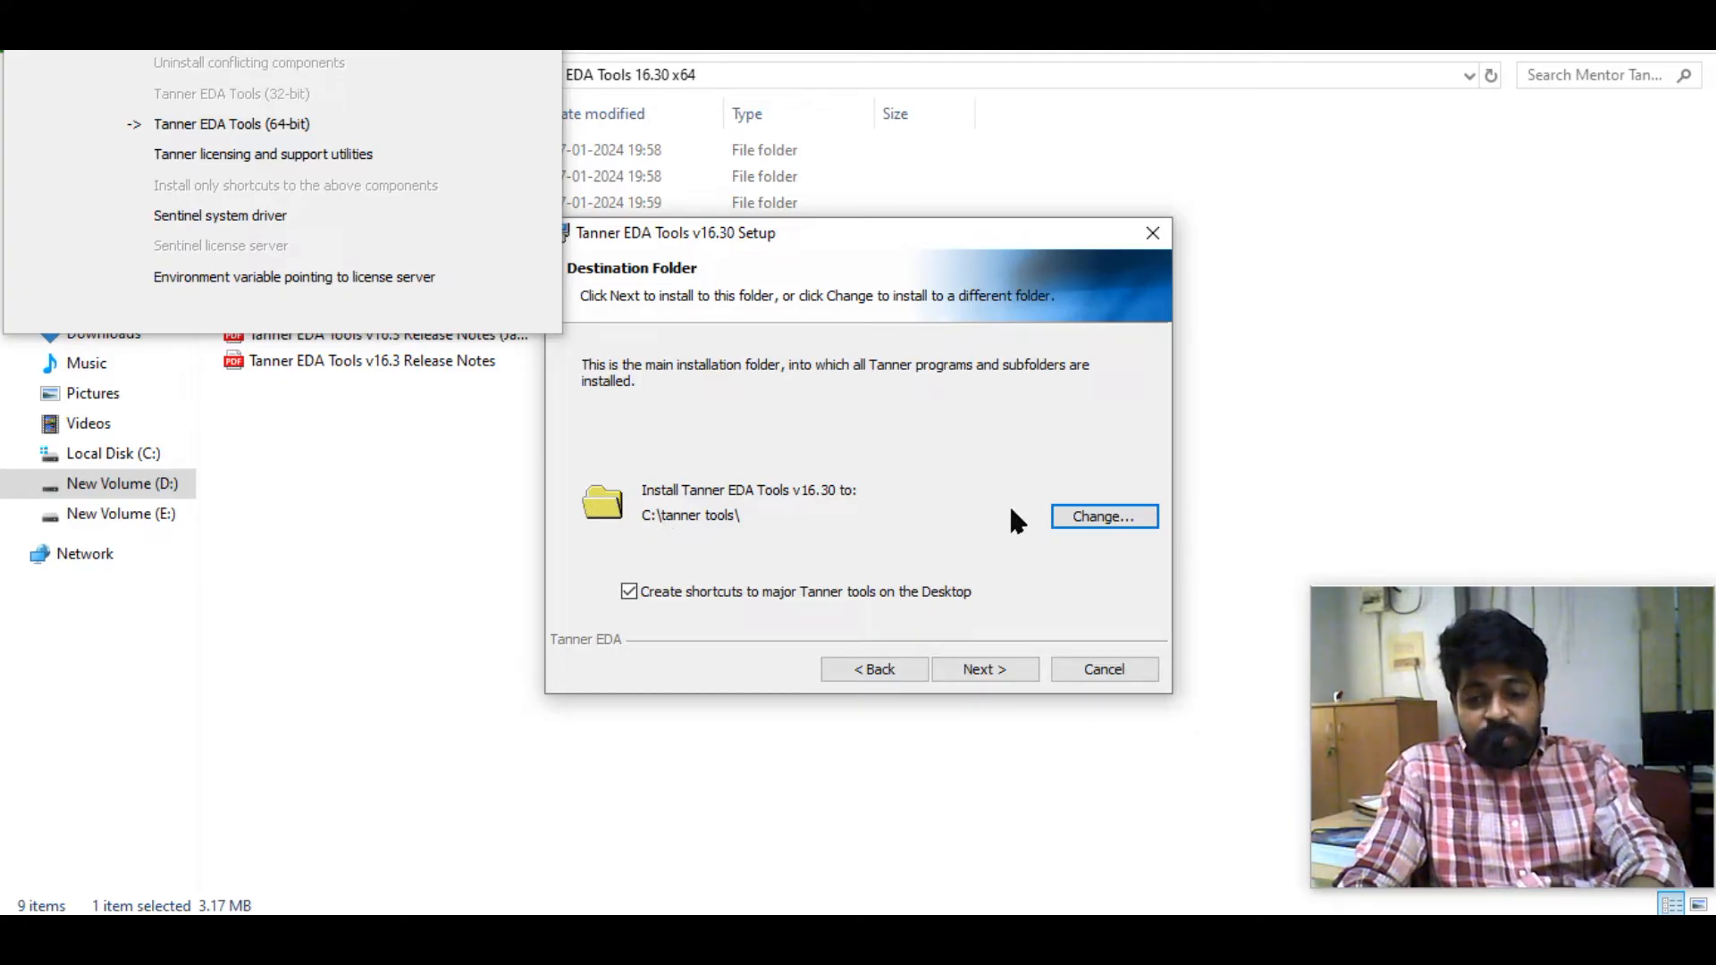
# Install Tanner EDA Tools v16.30 into C:\tanner tools with desktop shortcuts and finish the setup wizard
pyautogui.click(984, 670)
pyautogui.click(986, 673)
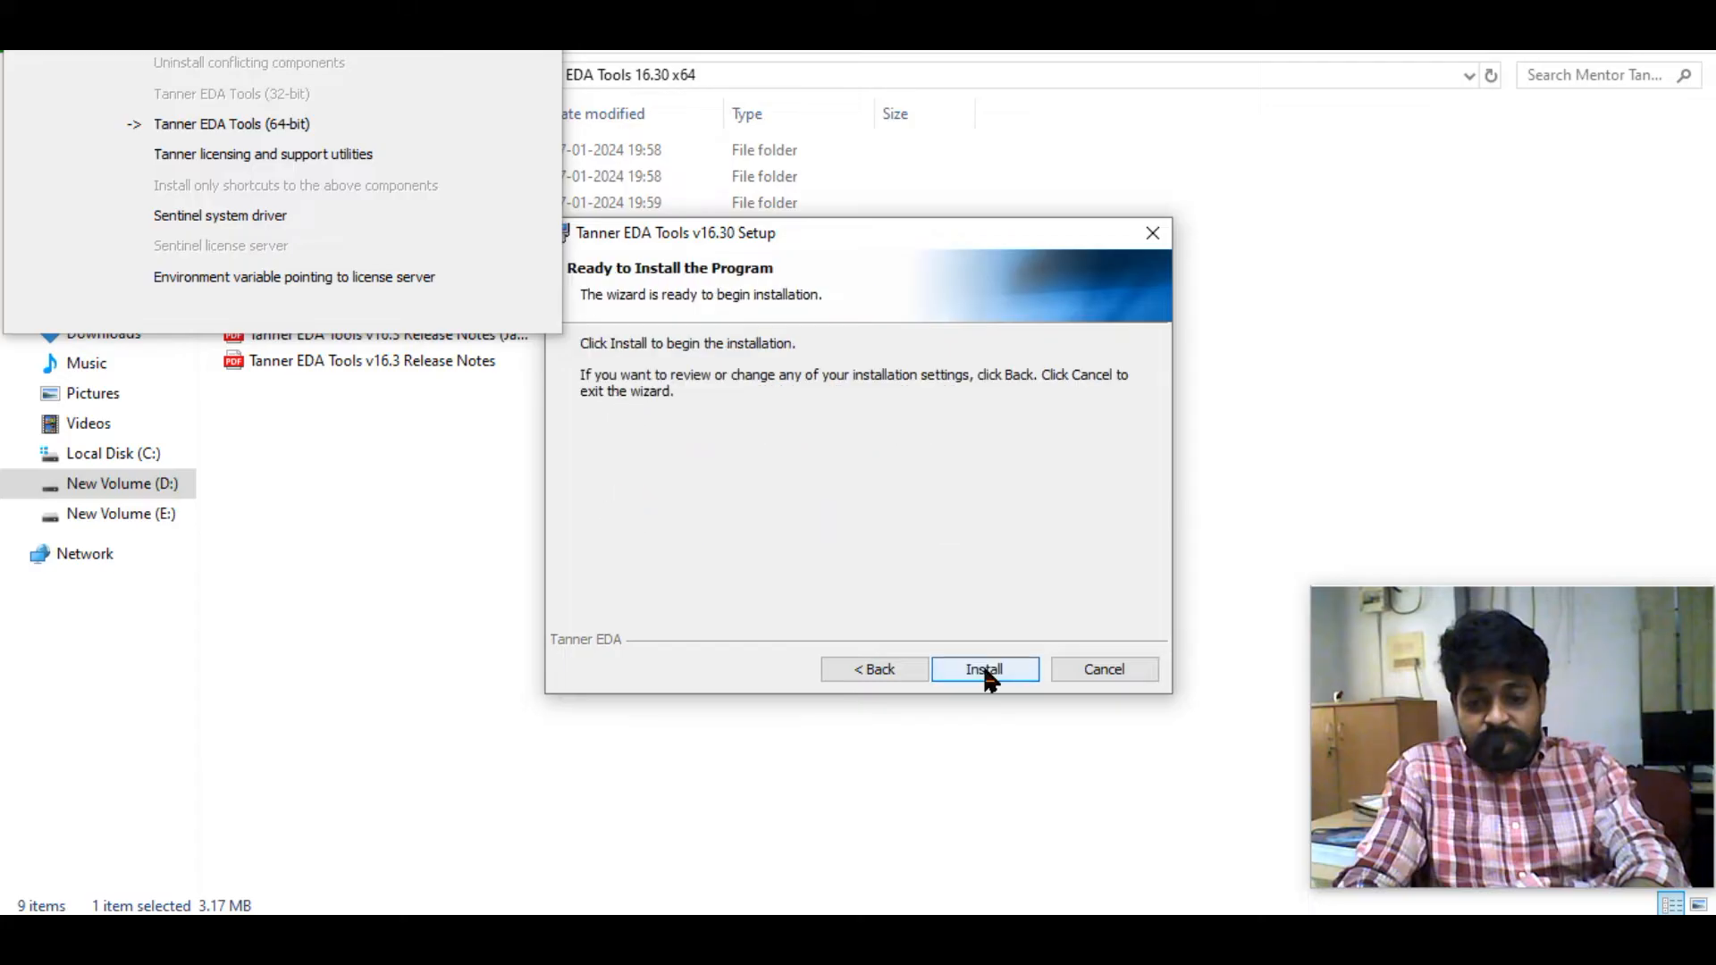
pyautogui.click(986, 673)
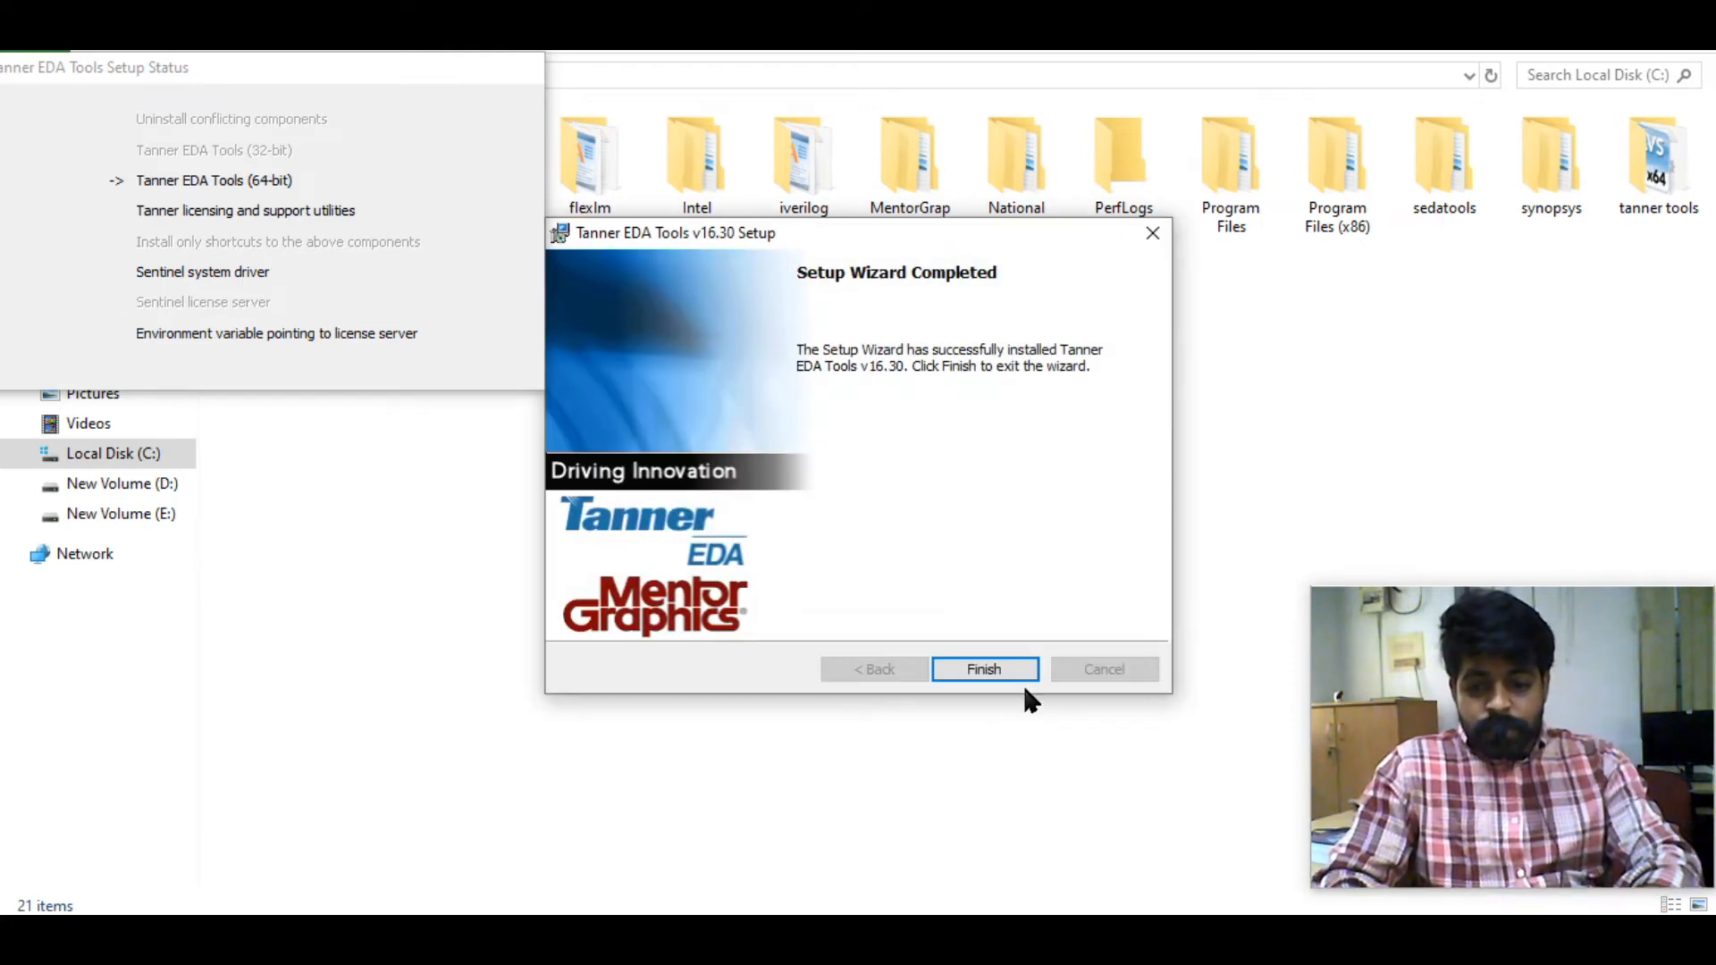
pyautogui.click(983, 670)
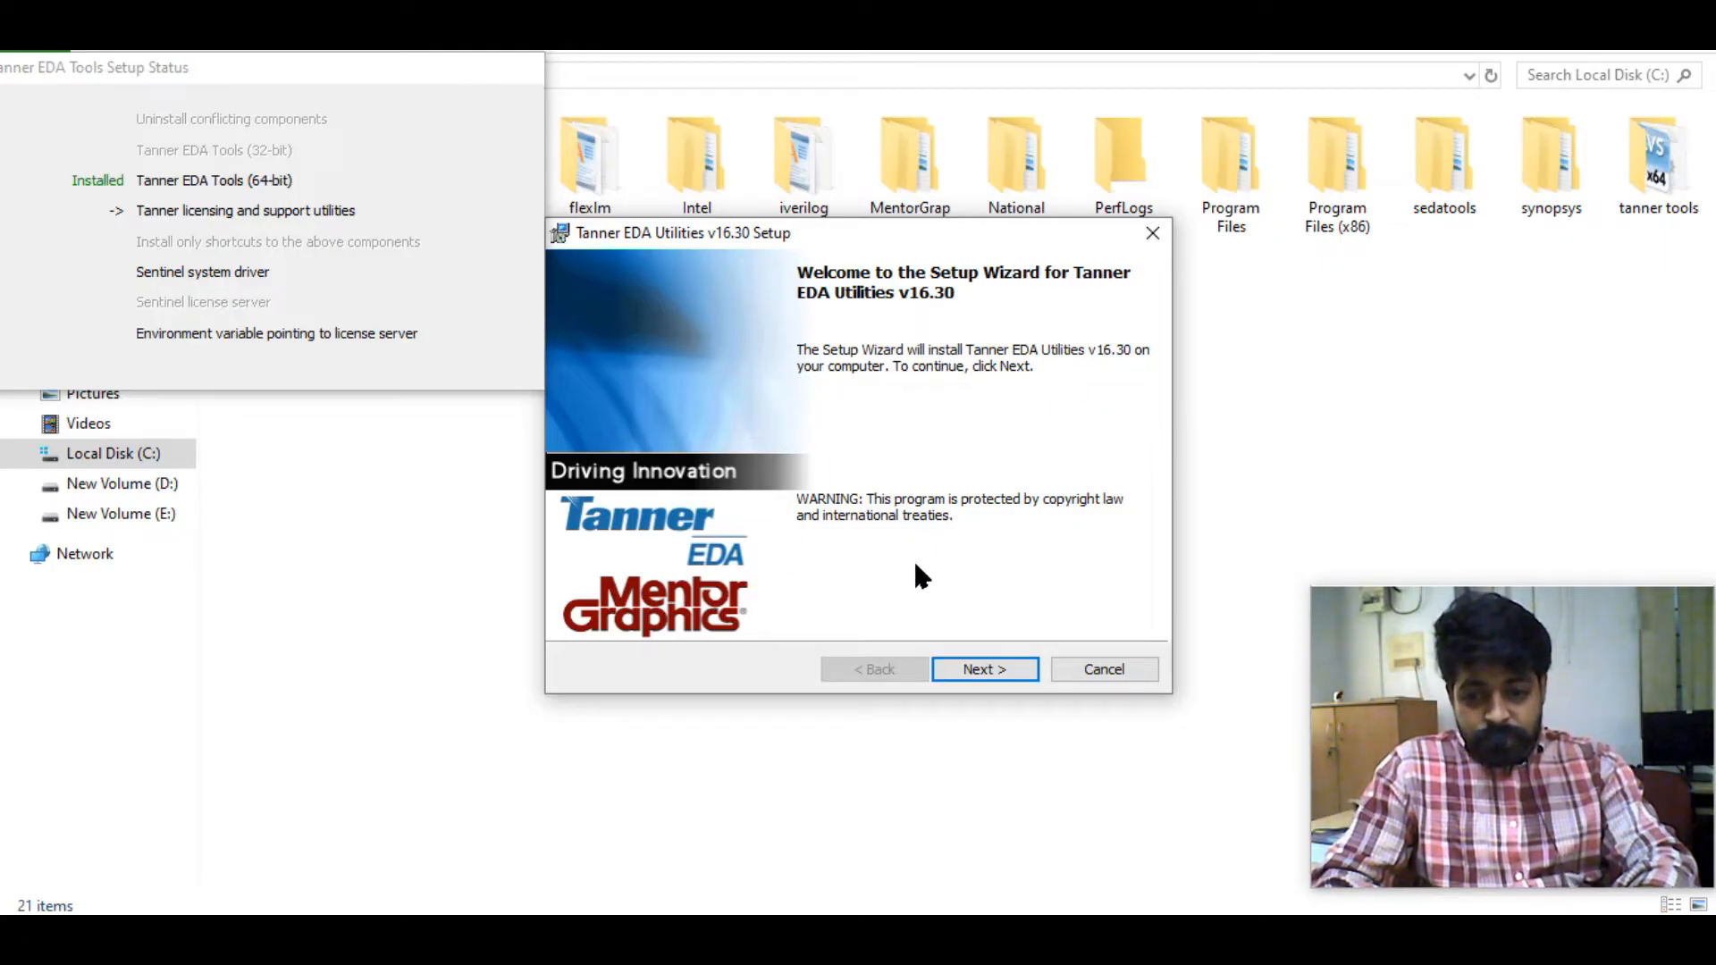
# Start the Tanner EDA Utilities v16.30 setup wizard and accept the terms of its license agreement
pyautogui.click(981, 676)
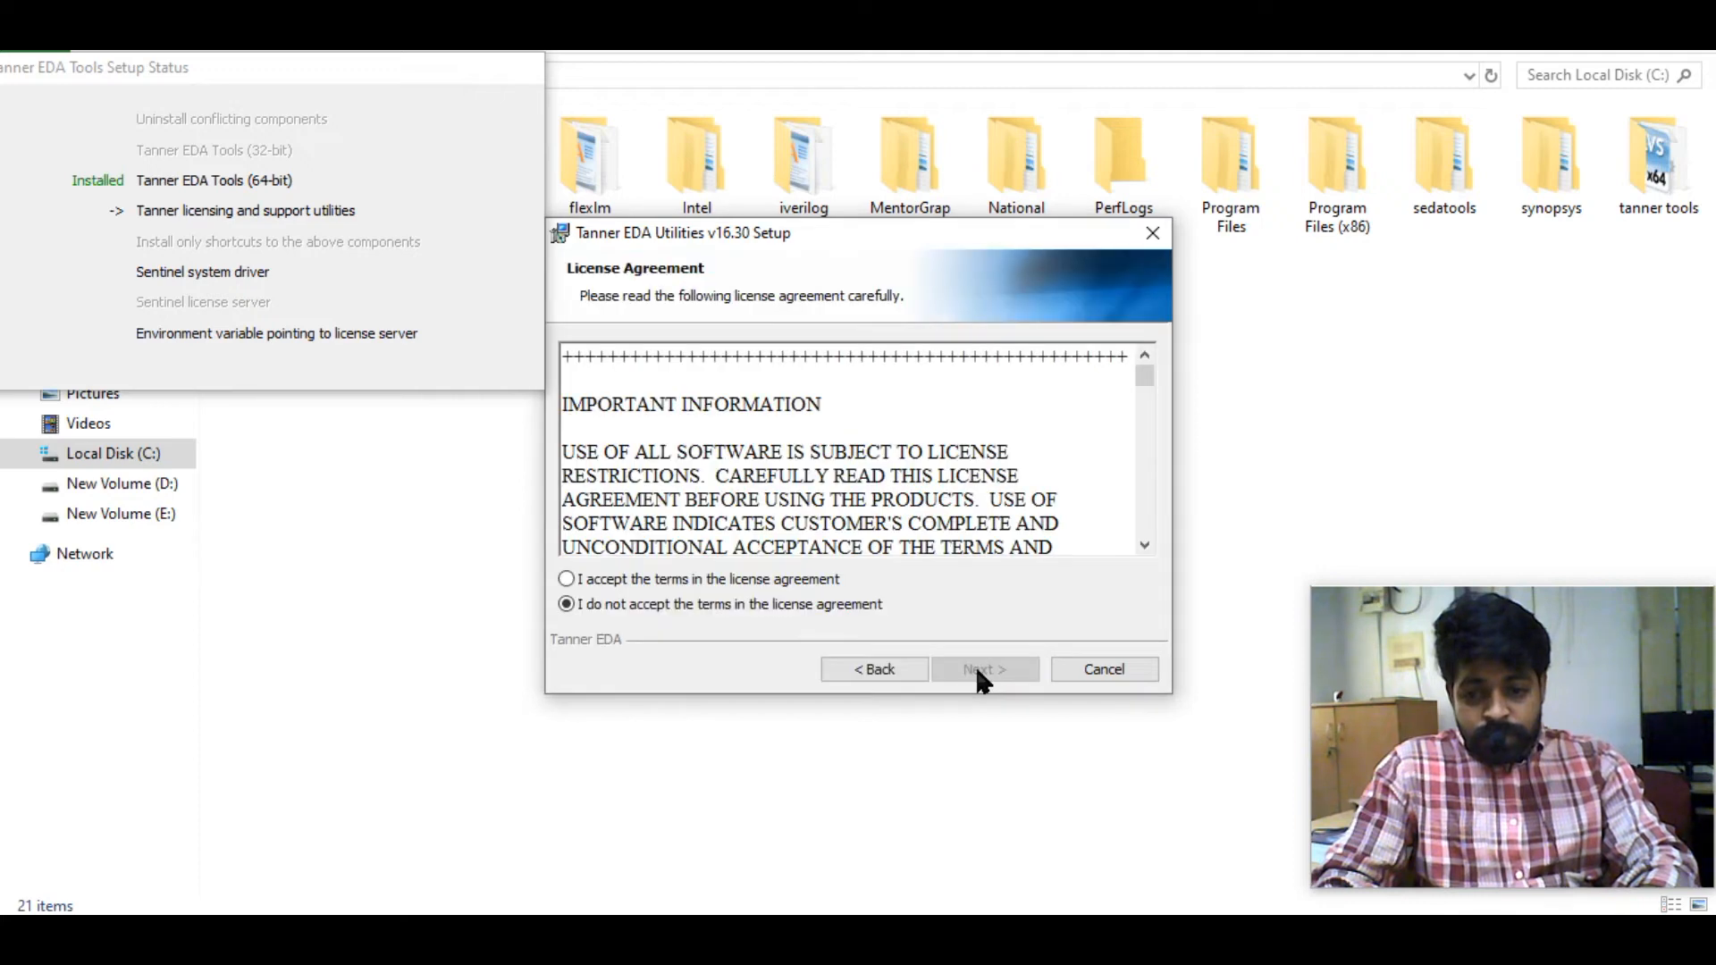
pyautogui.click(804, 582)
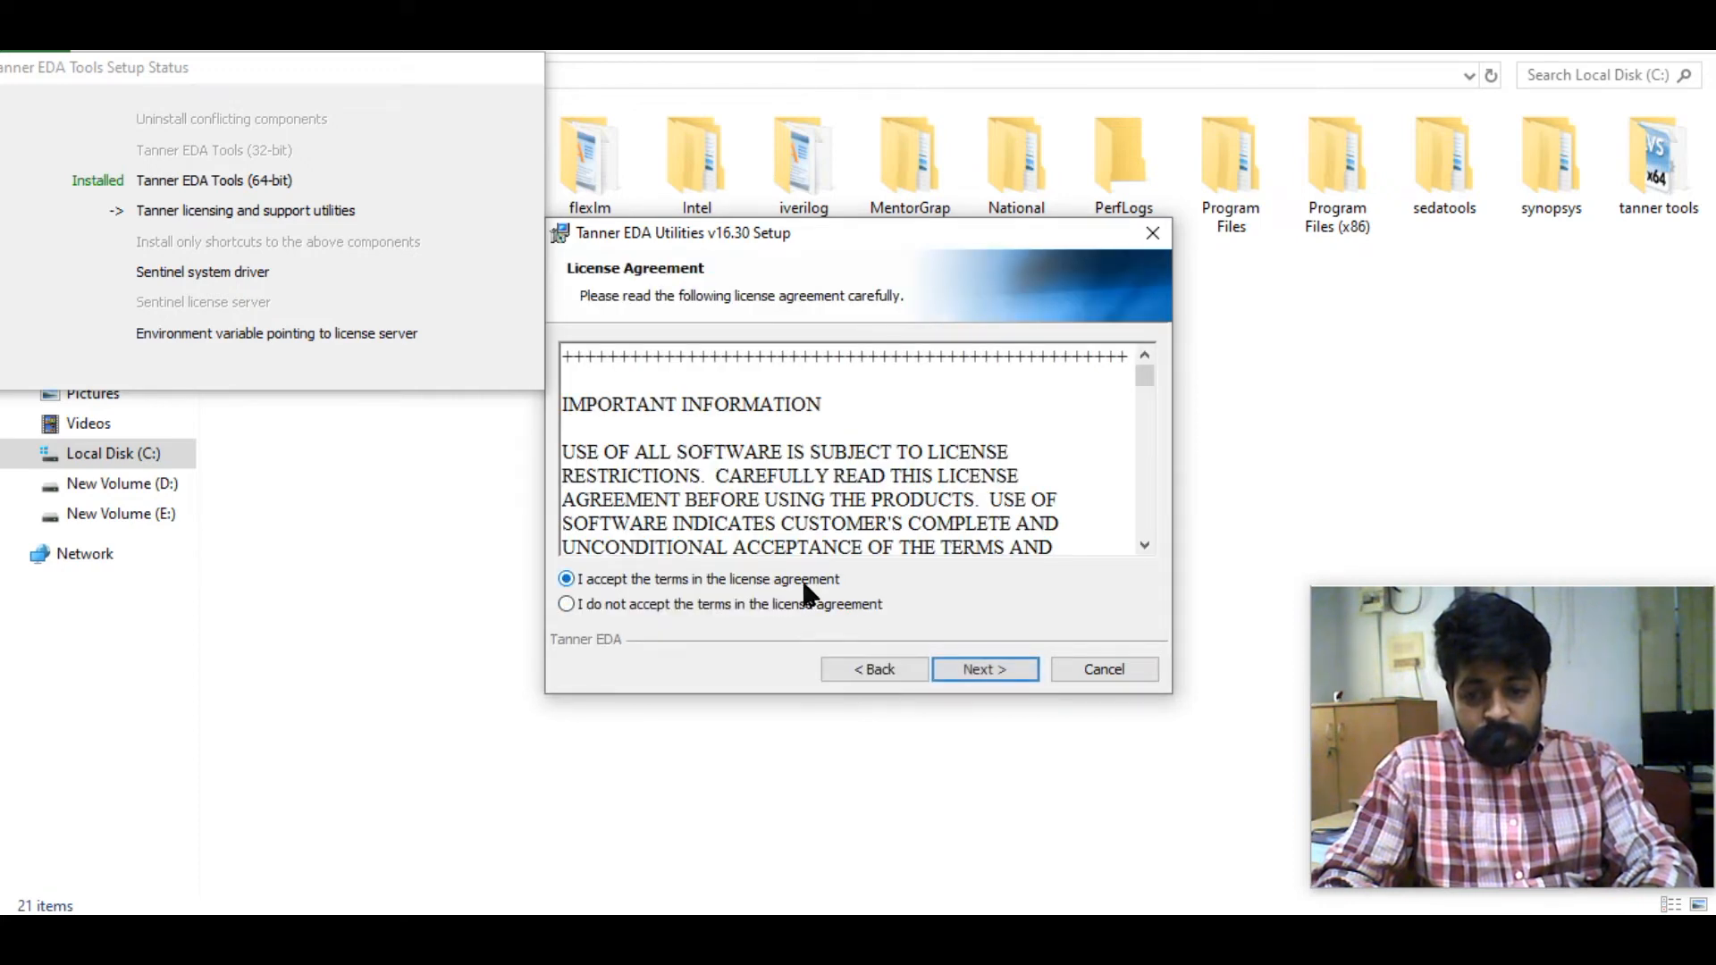
pyautogui.click(970, 676)
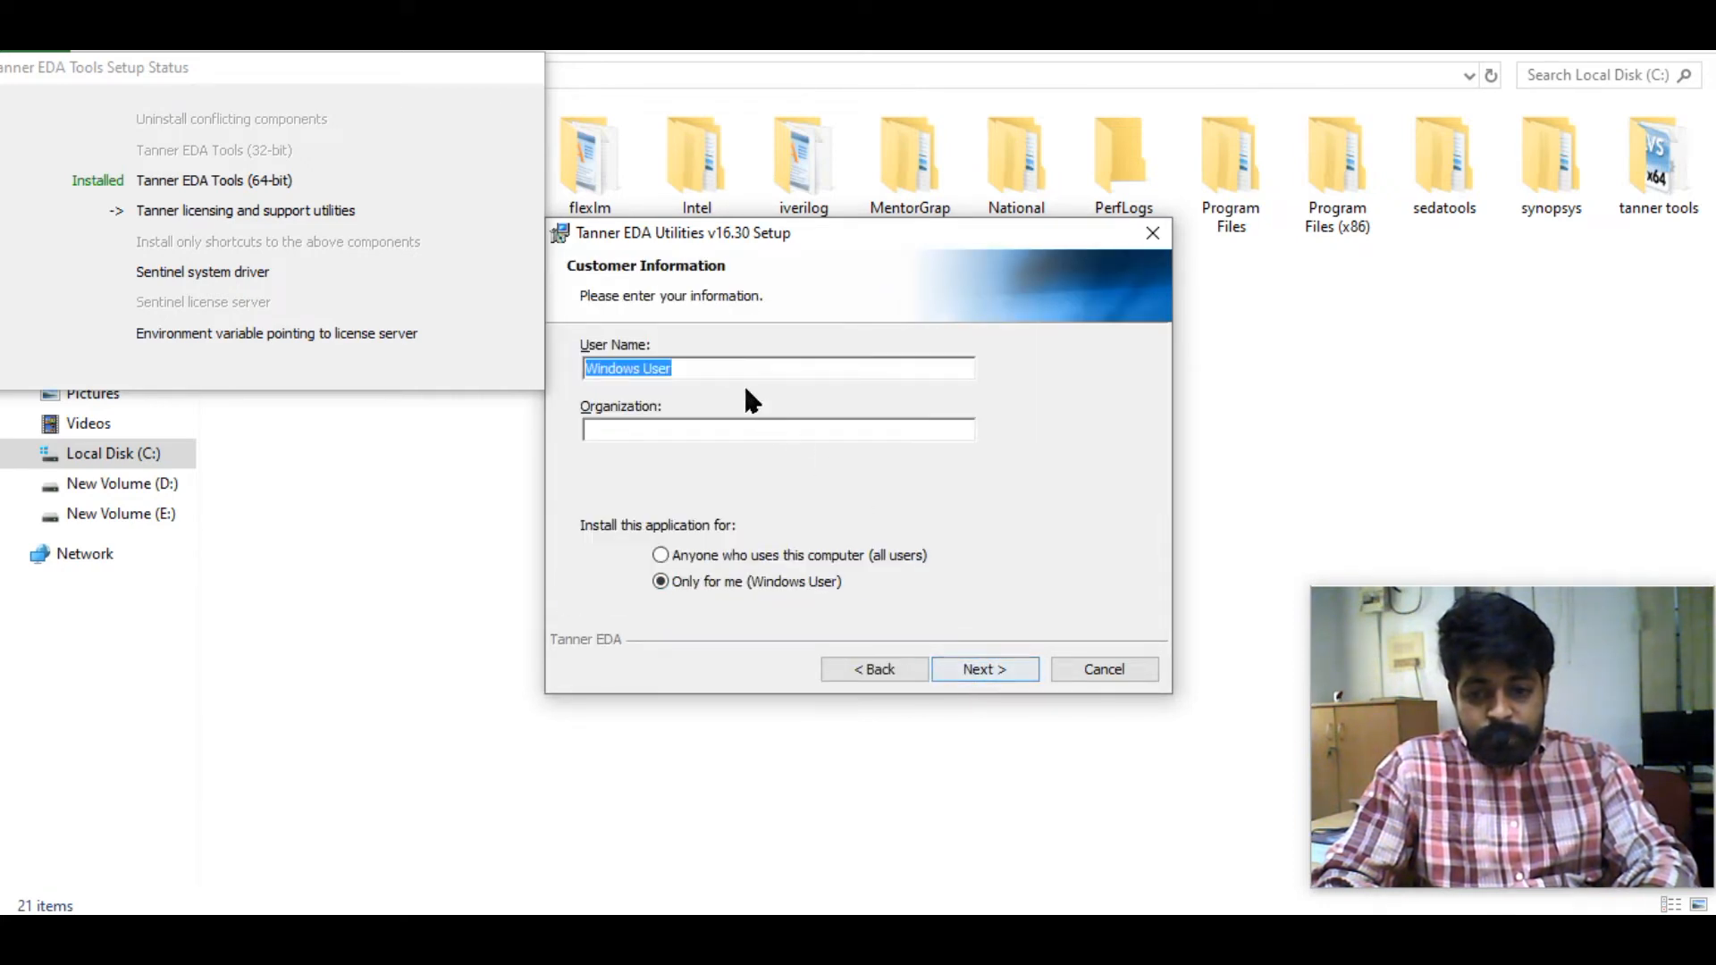
# Enter the user's name and the organization vnr for the Utilities, and make them available to anyone who uses this computer
pyautogui.write('ganesh')
pyautogui.press('Tab')
pyautogui.write('vnr')
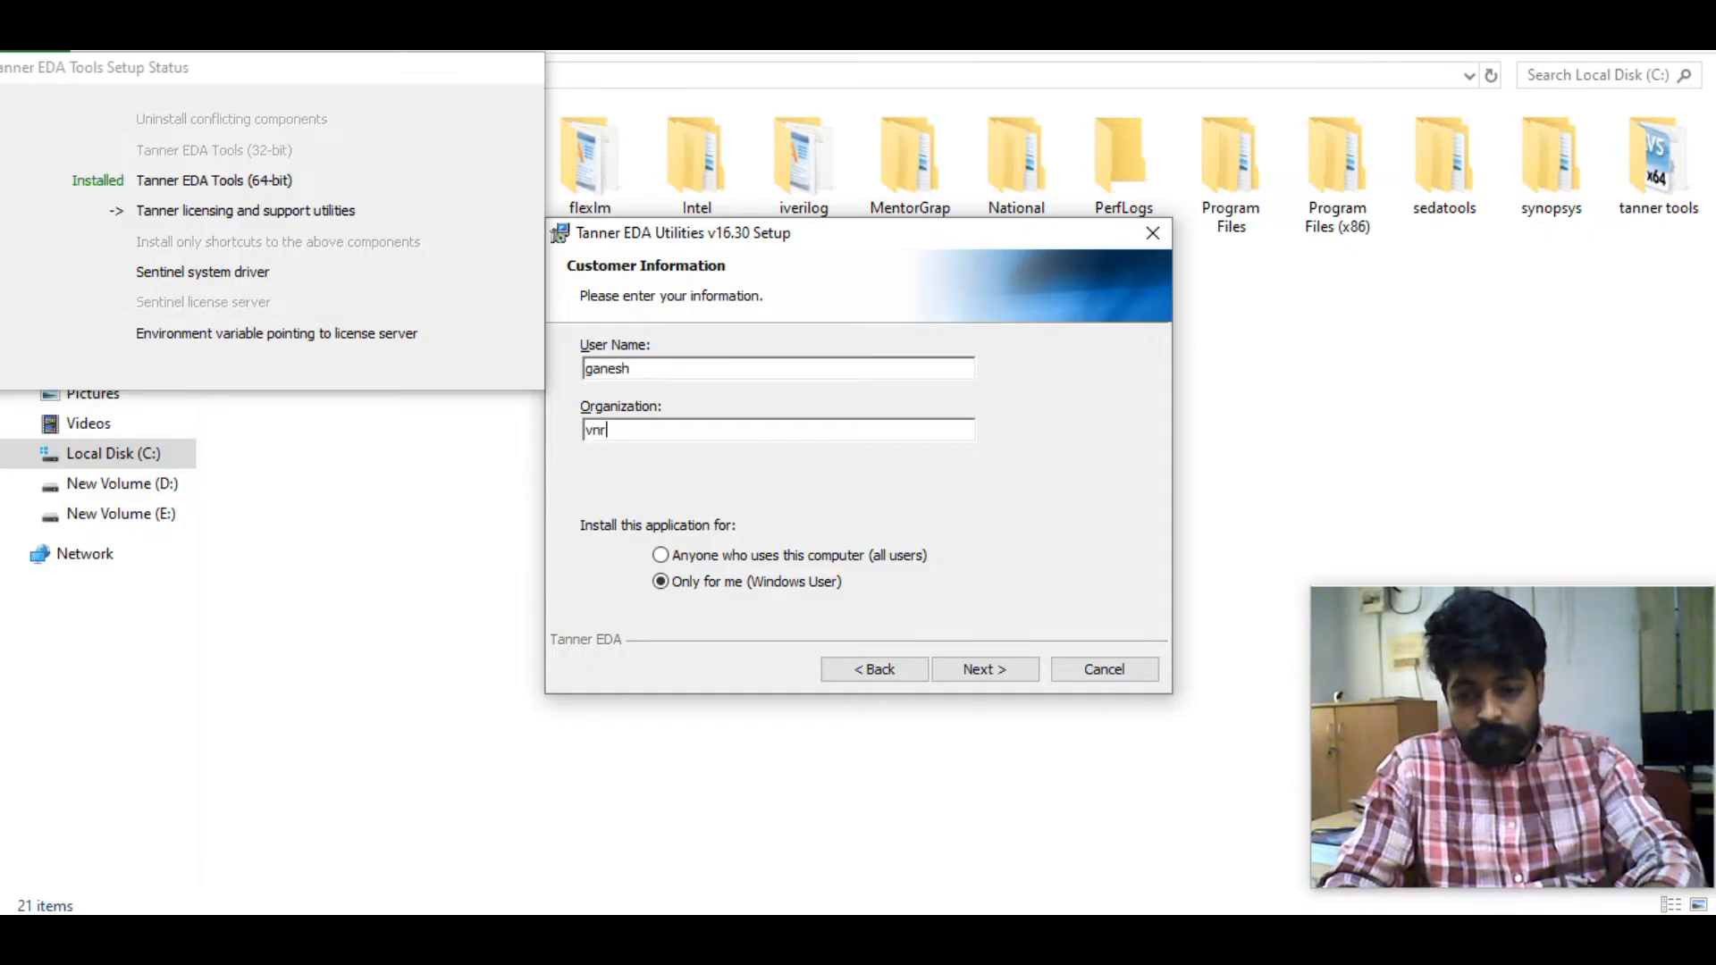
pyautogui.click(790, 556)
pyautogui.click(987, 670)
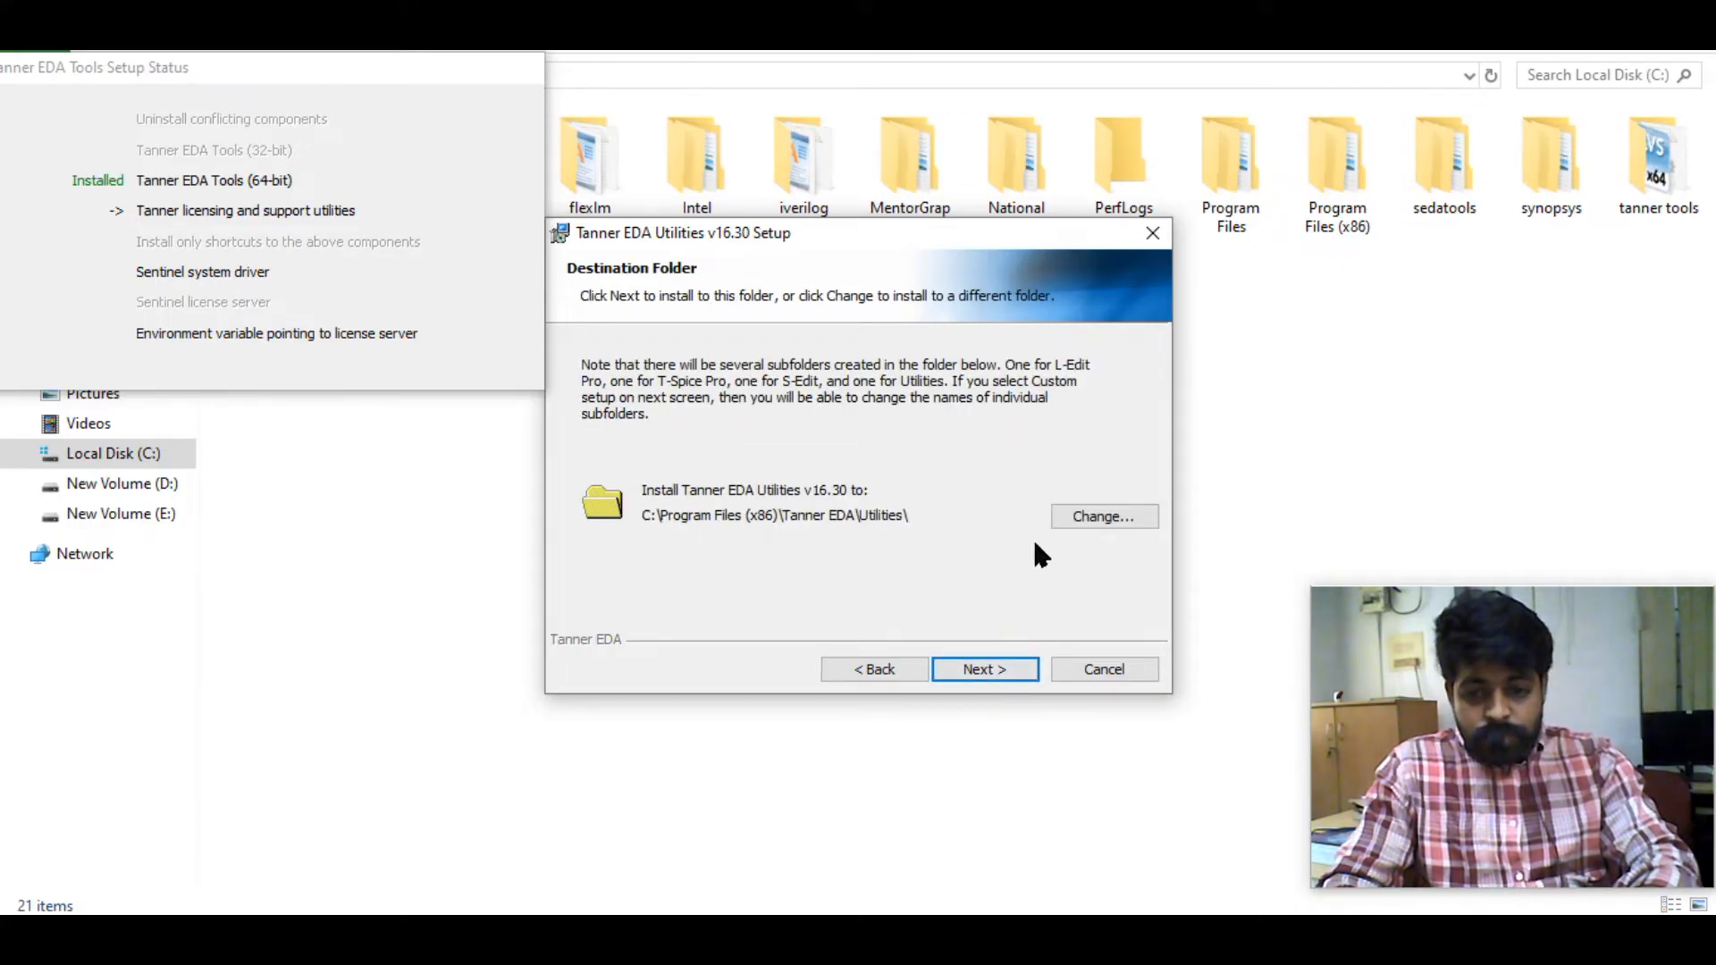
# Change the Tanner EDA Utilities destination to the existing folder C:\tanner tools
pyautogui.click(1097, 527)
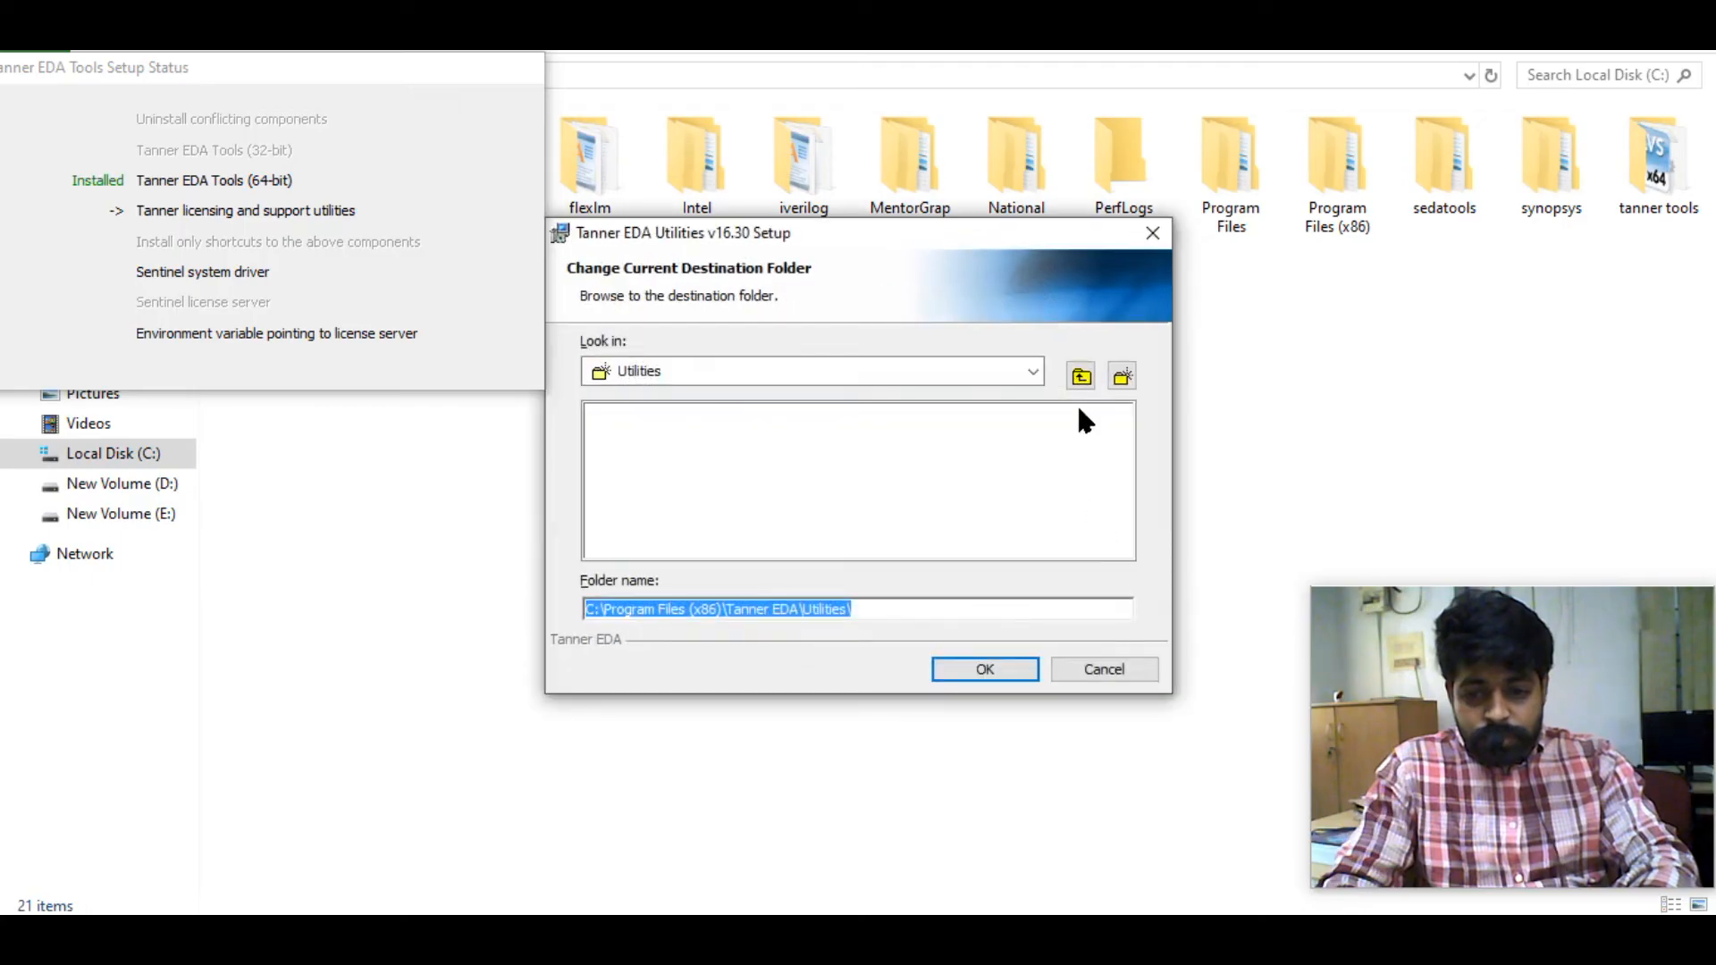
pyautogui.click(1082, 376)
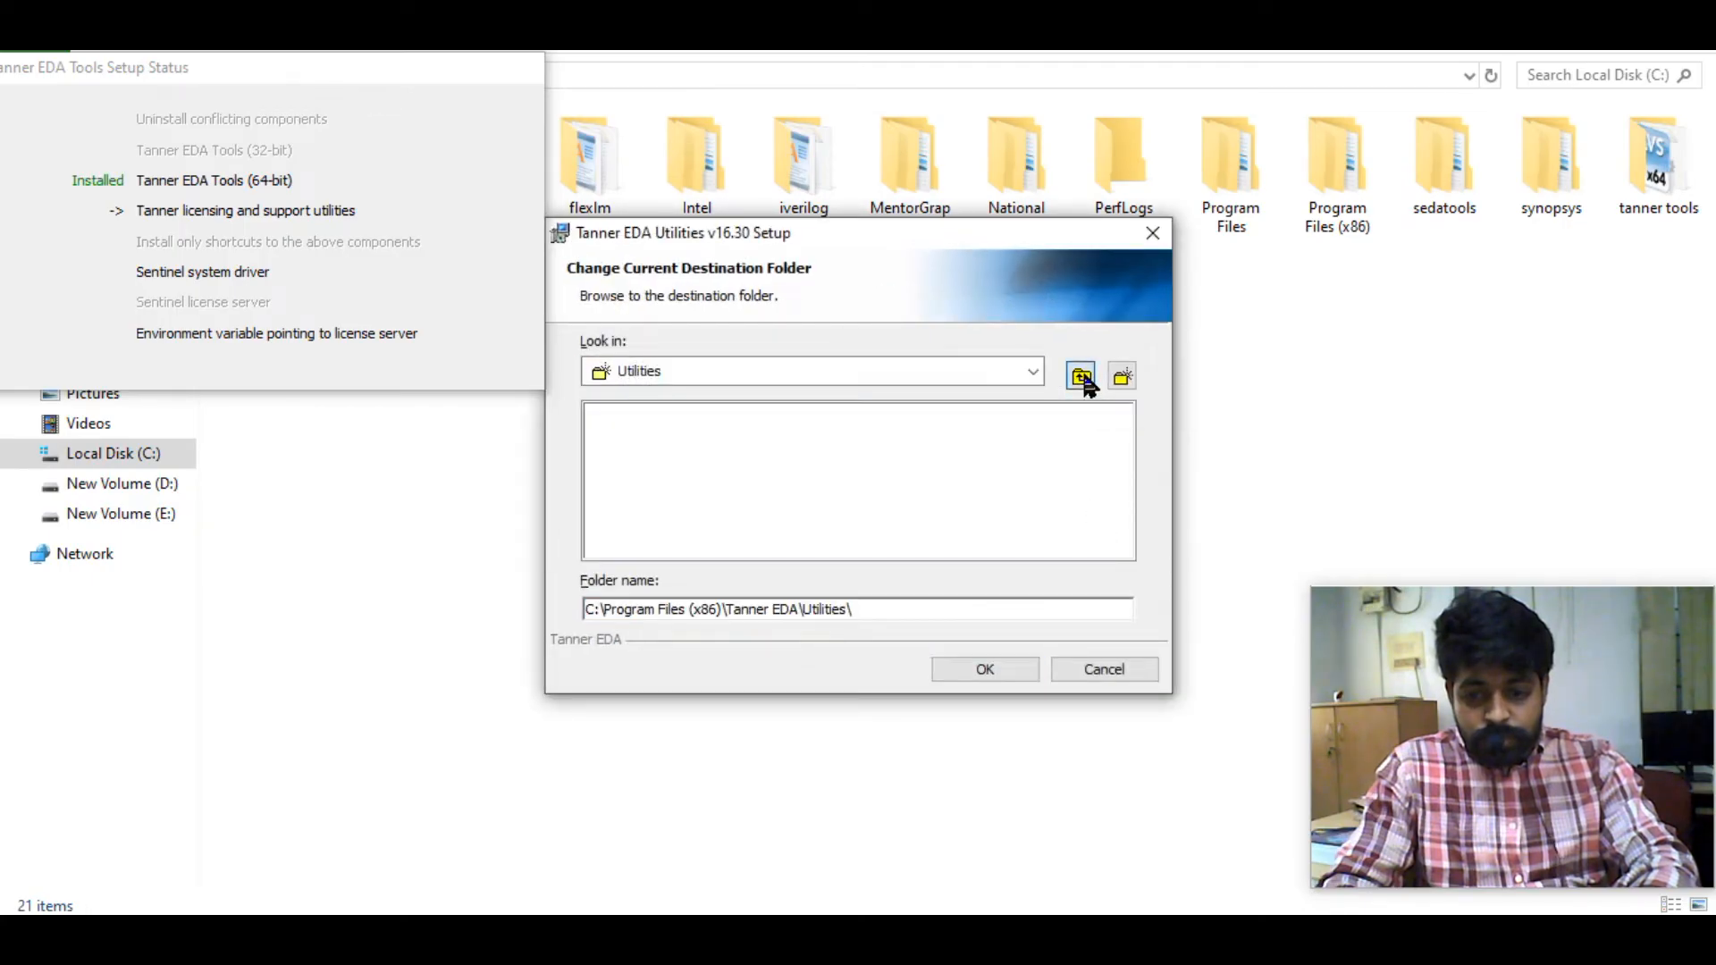
pyautogui.click(1082, 376)
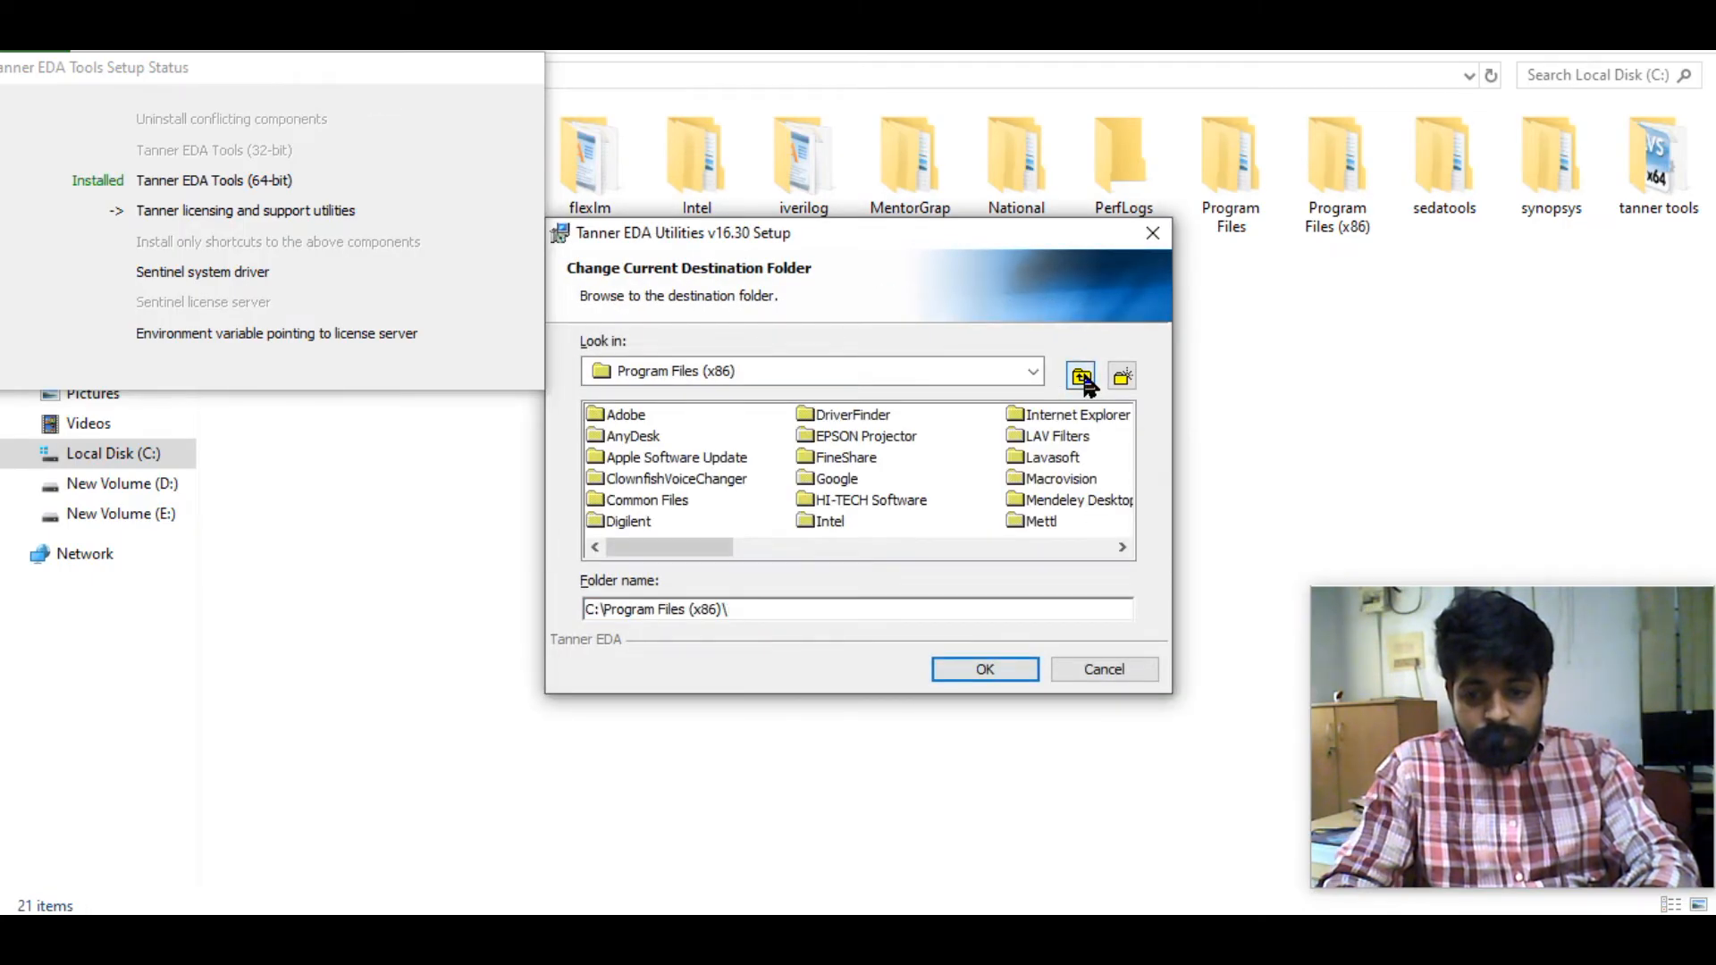
pyautogui.click(1081, 377)
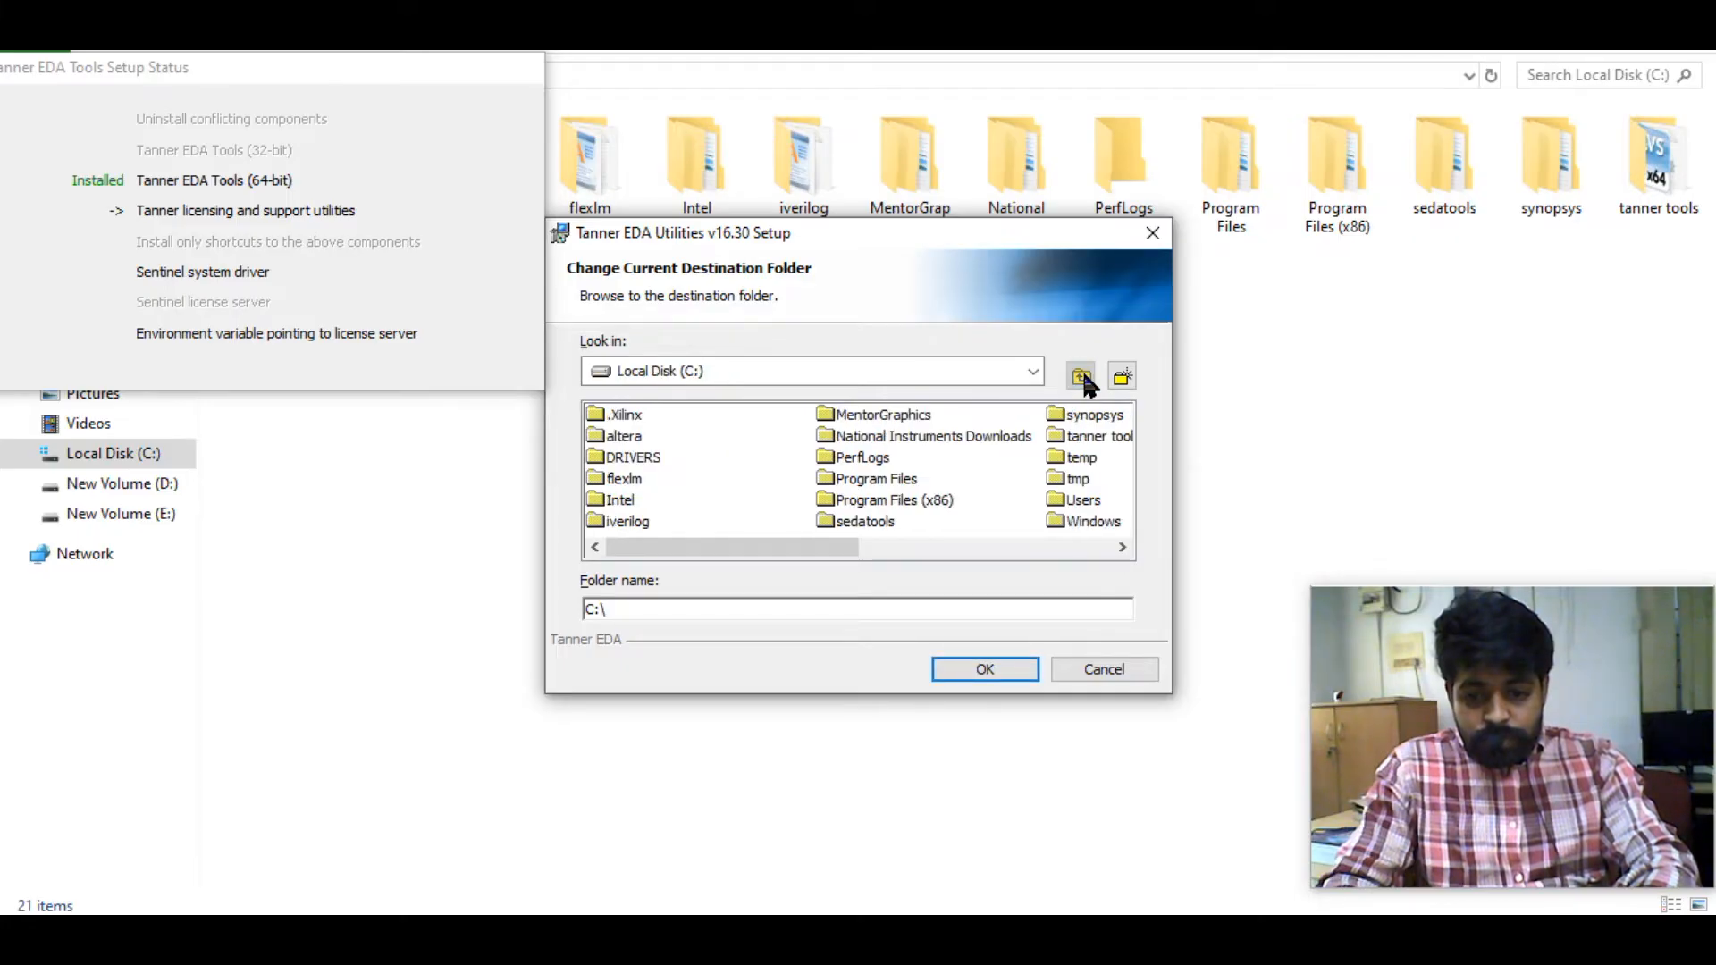
pyautogui.click(1097, 437)
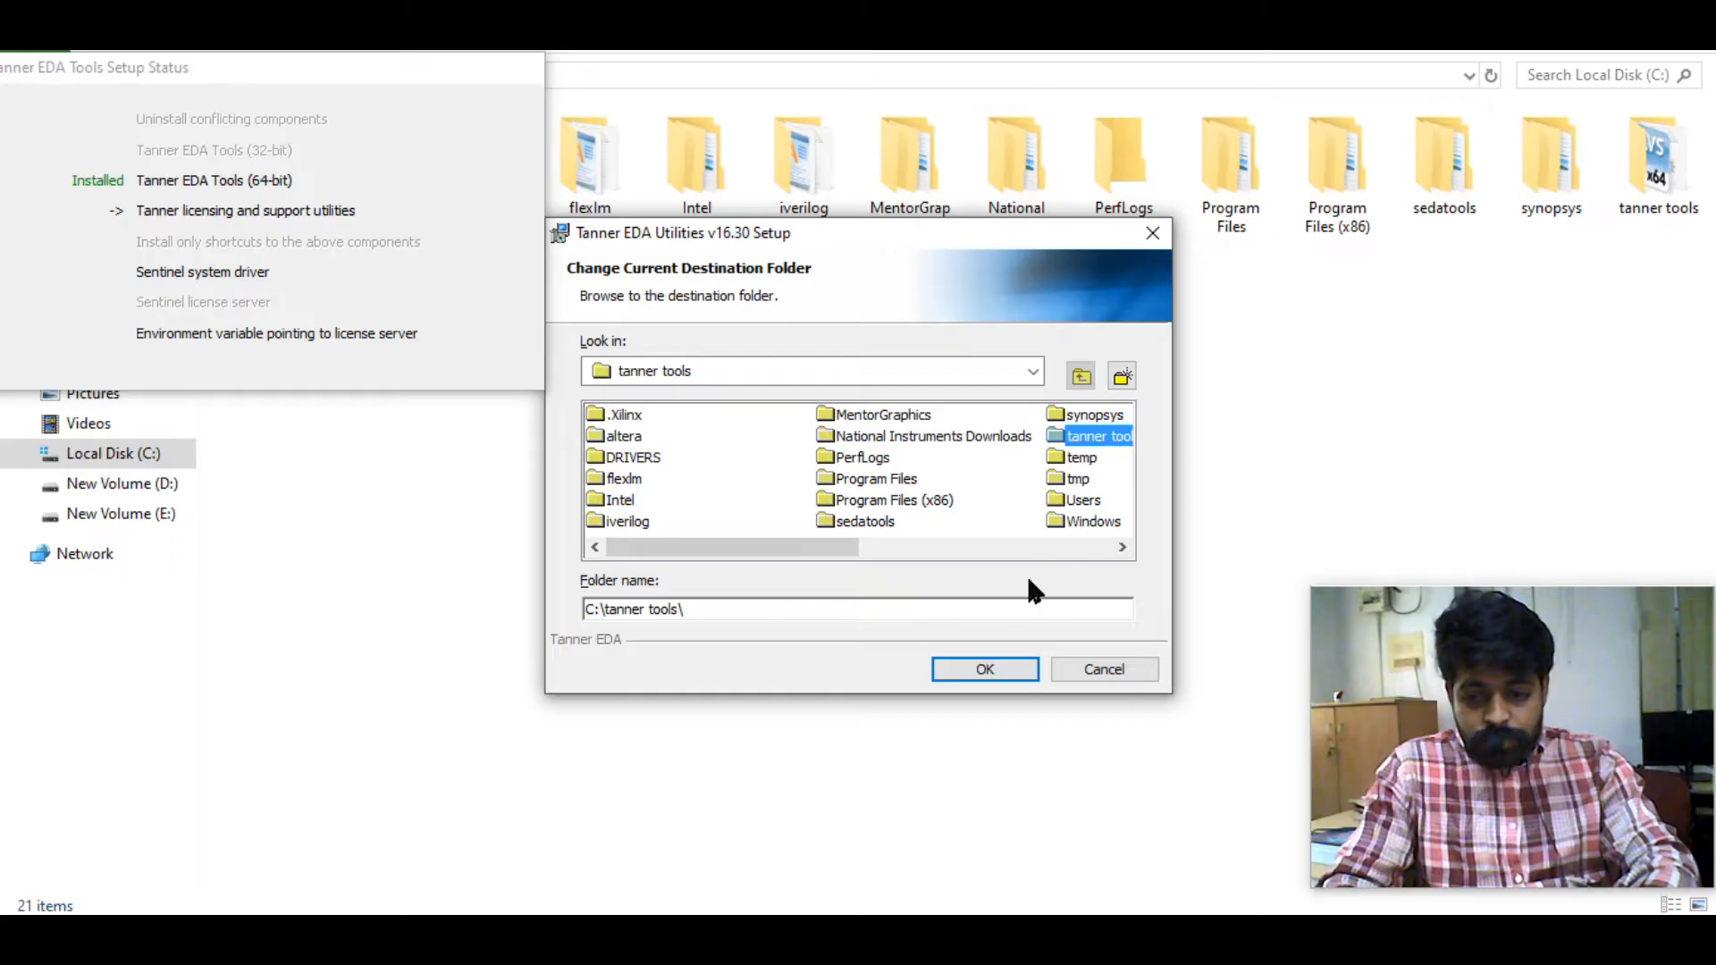
pyautogui.click(984, 673)
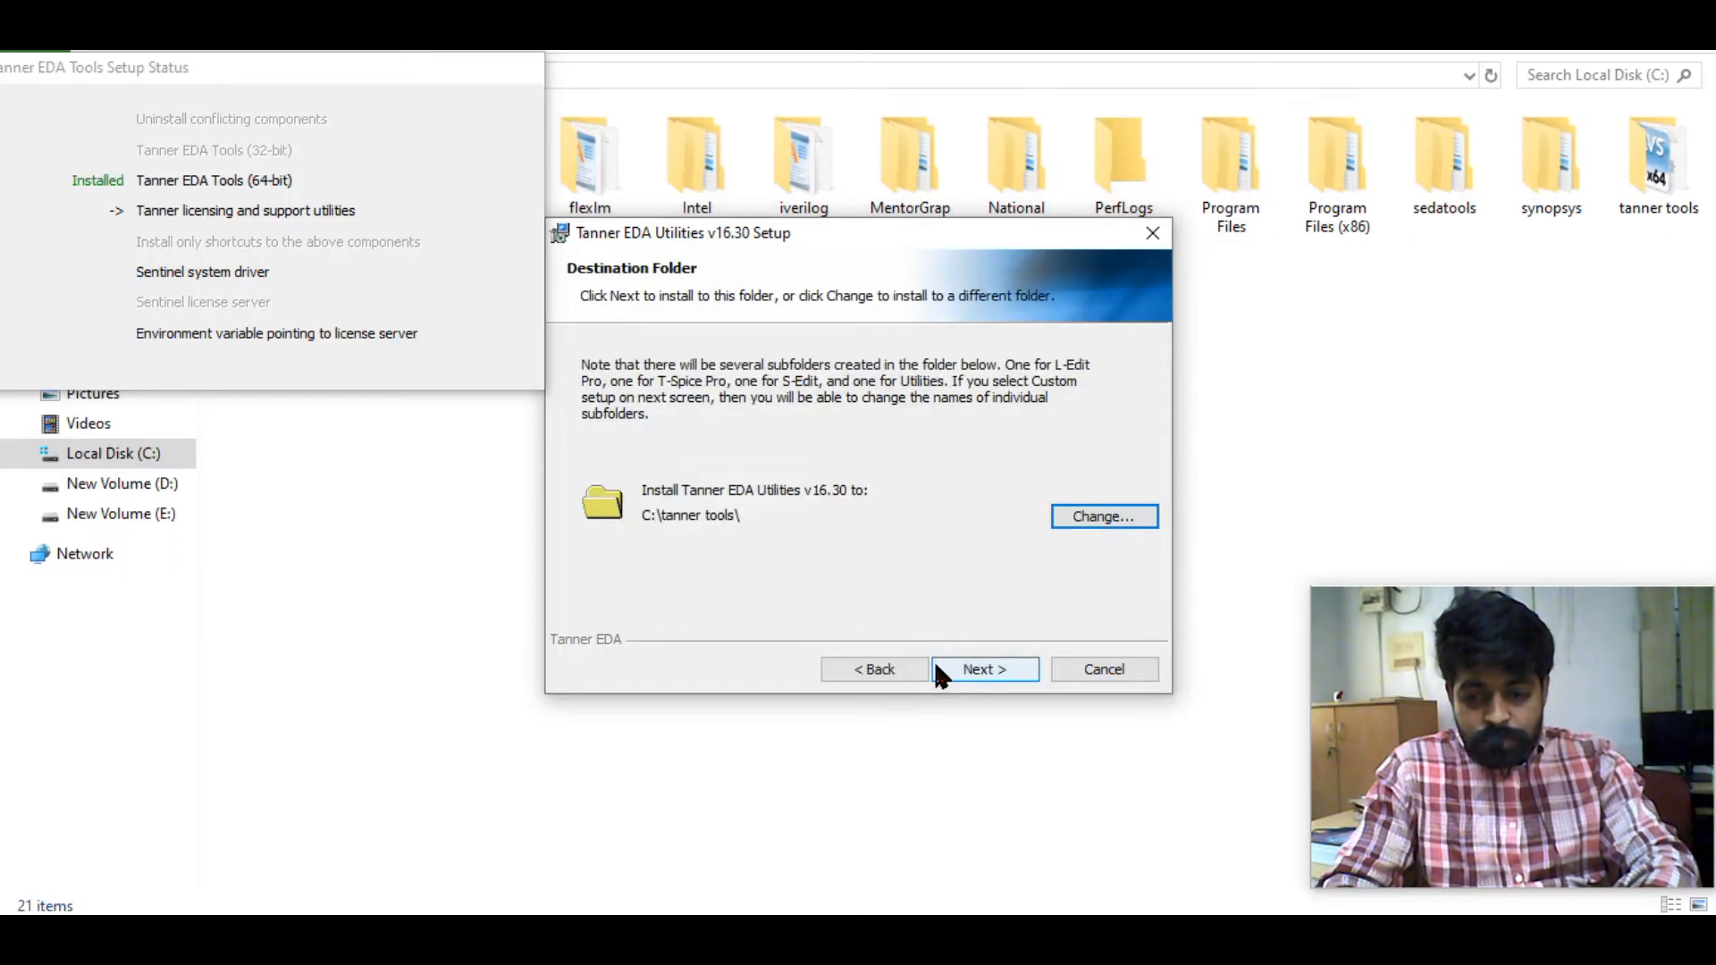
# Install the Tanner EDA Utilities with the Typical setup type and finish their setup wizard
pyautogui.click(956, 675)
pyautogui.click(972, 676)
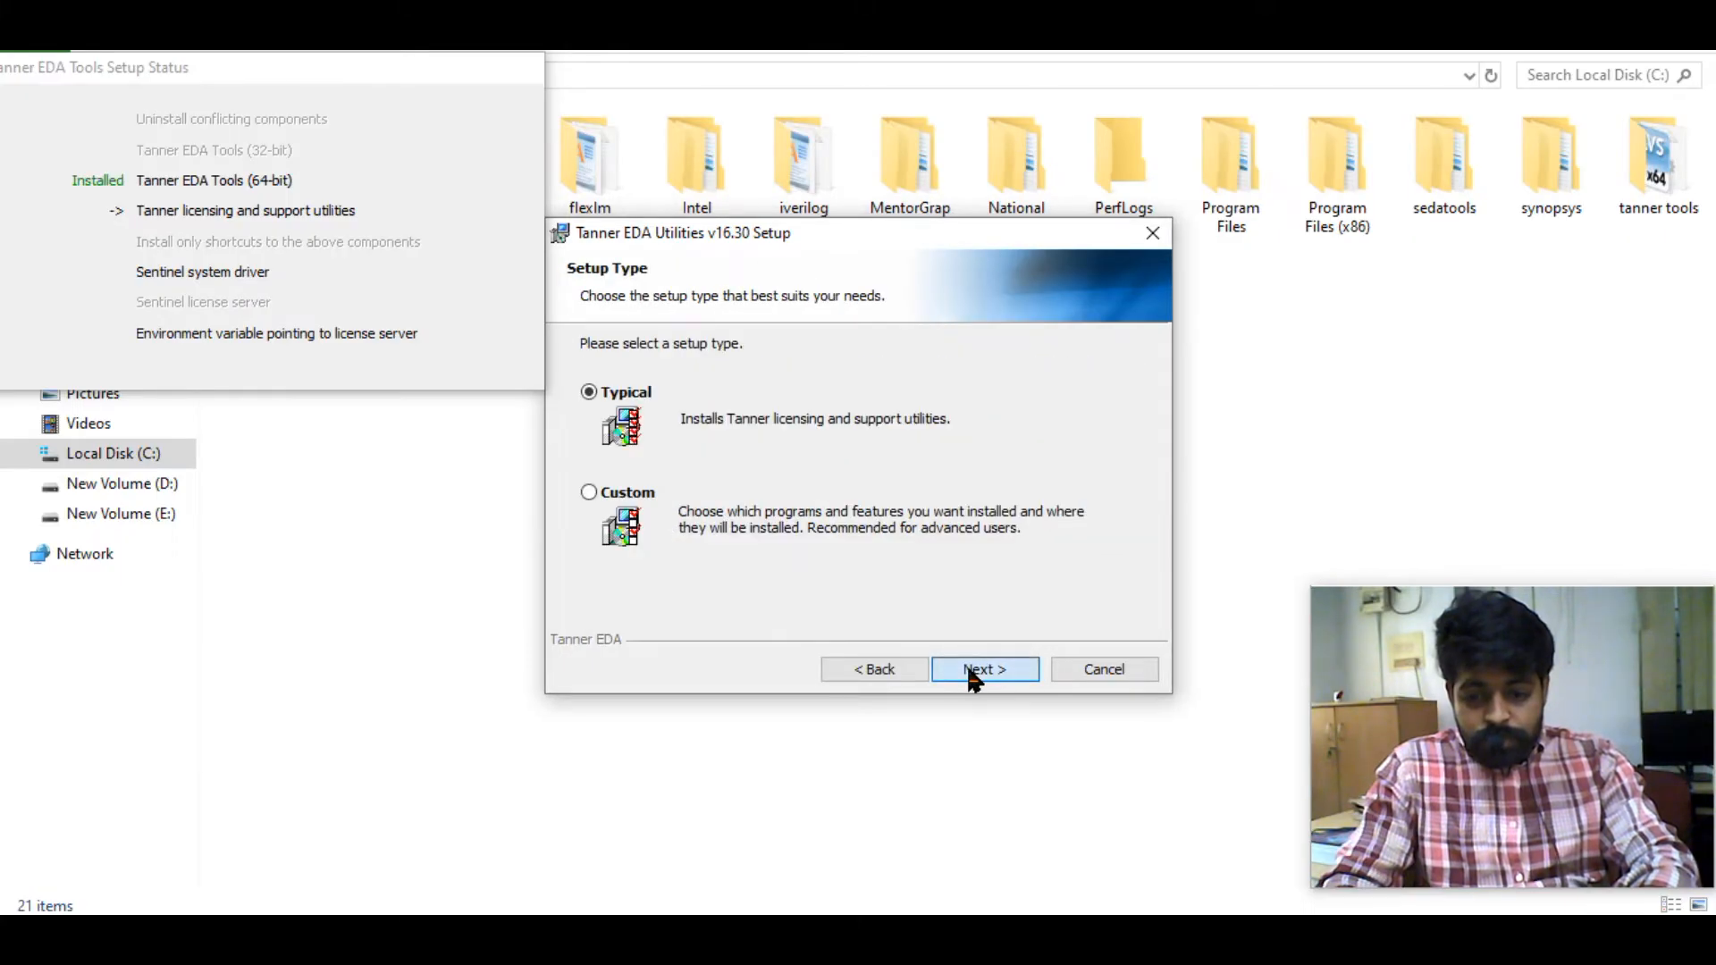
pyautogui.click(970, 672)
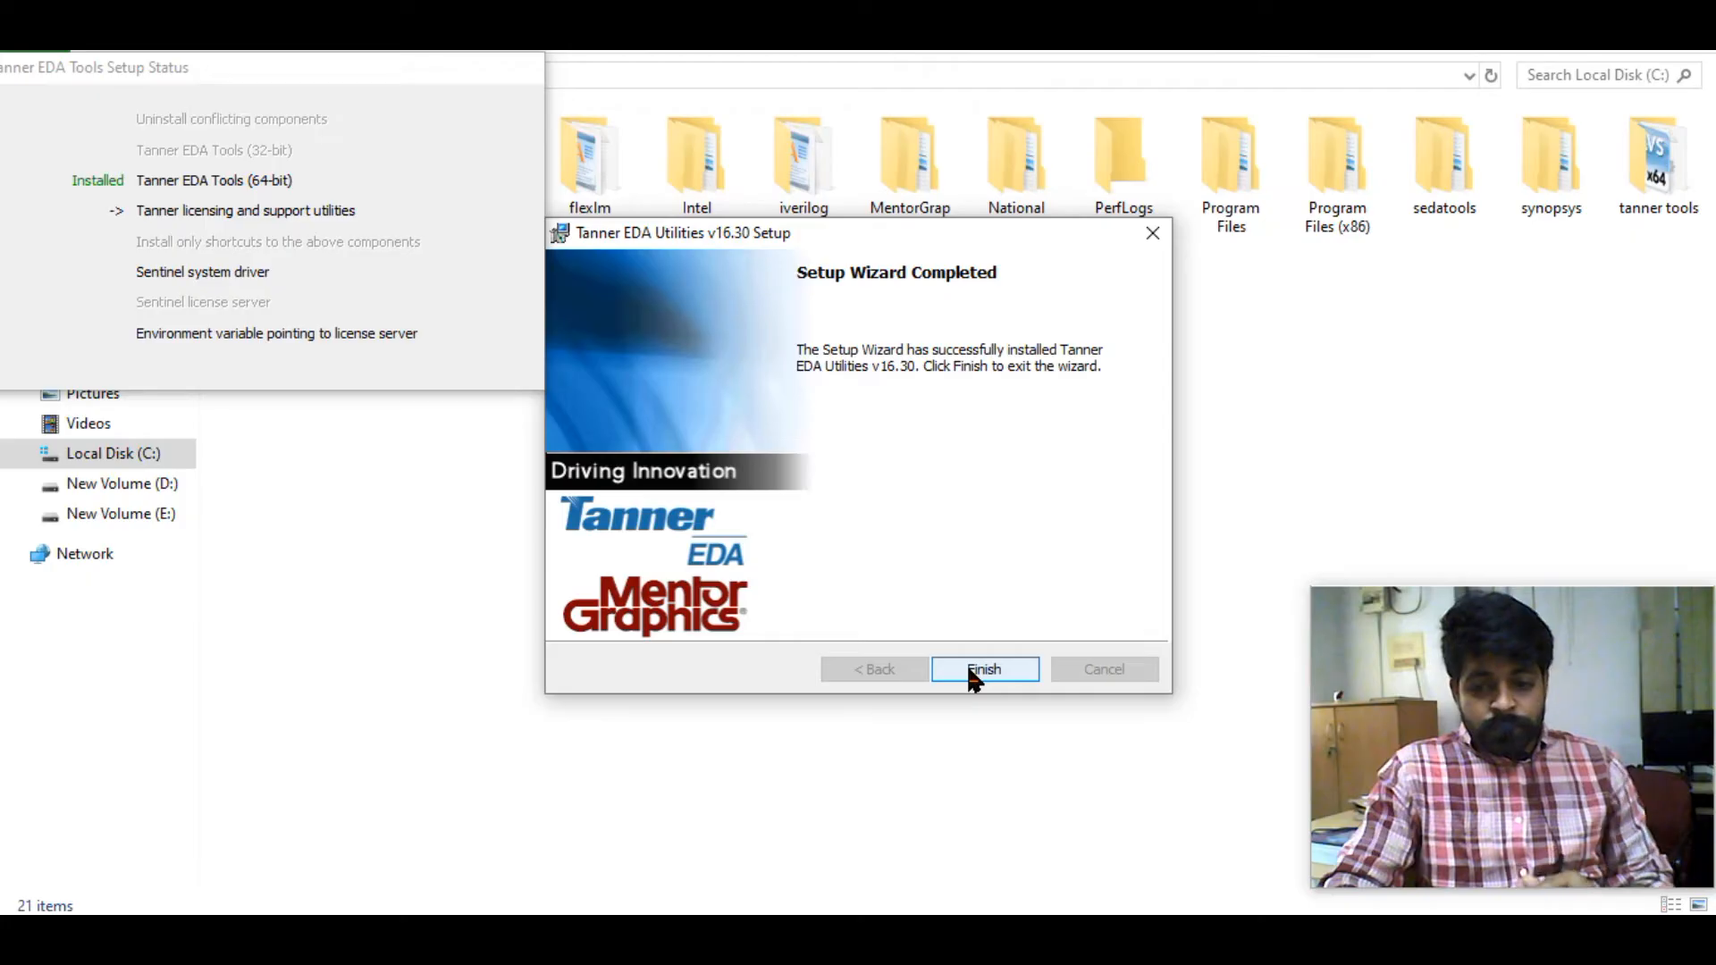
pyautogui.click(971, 672)
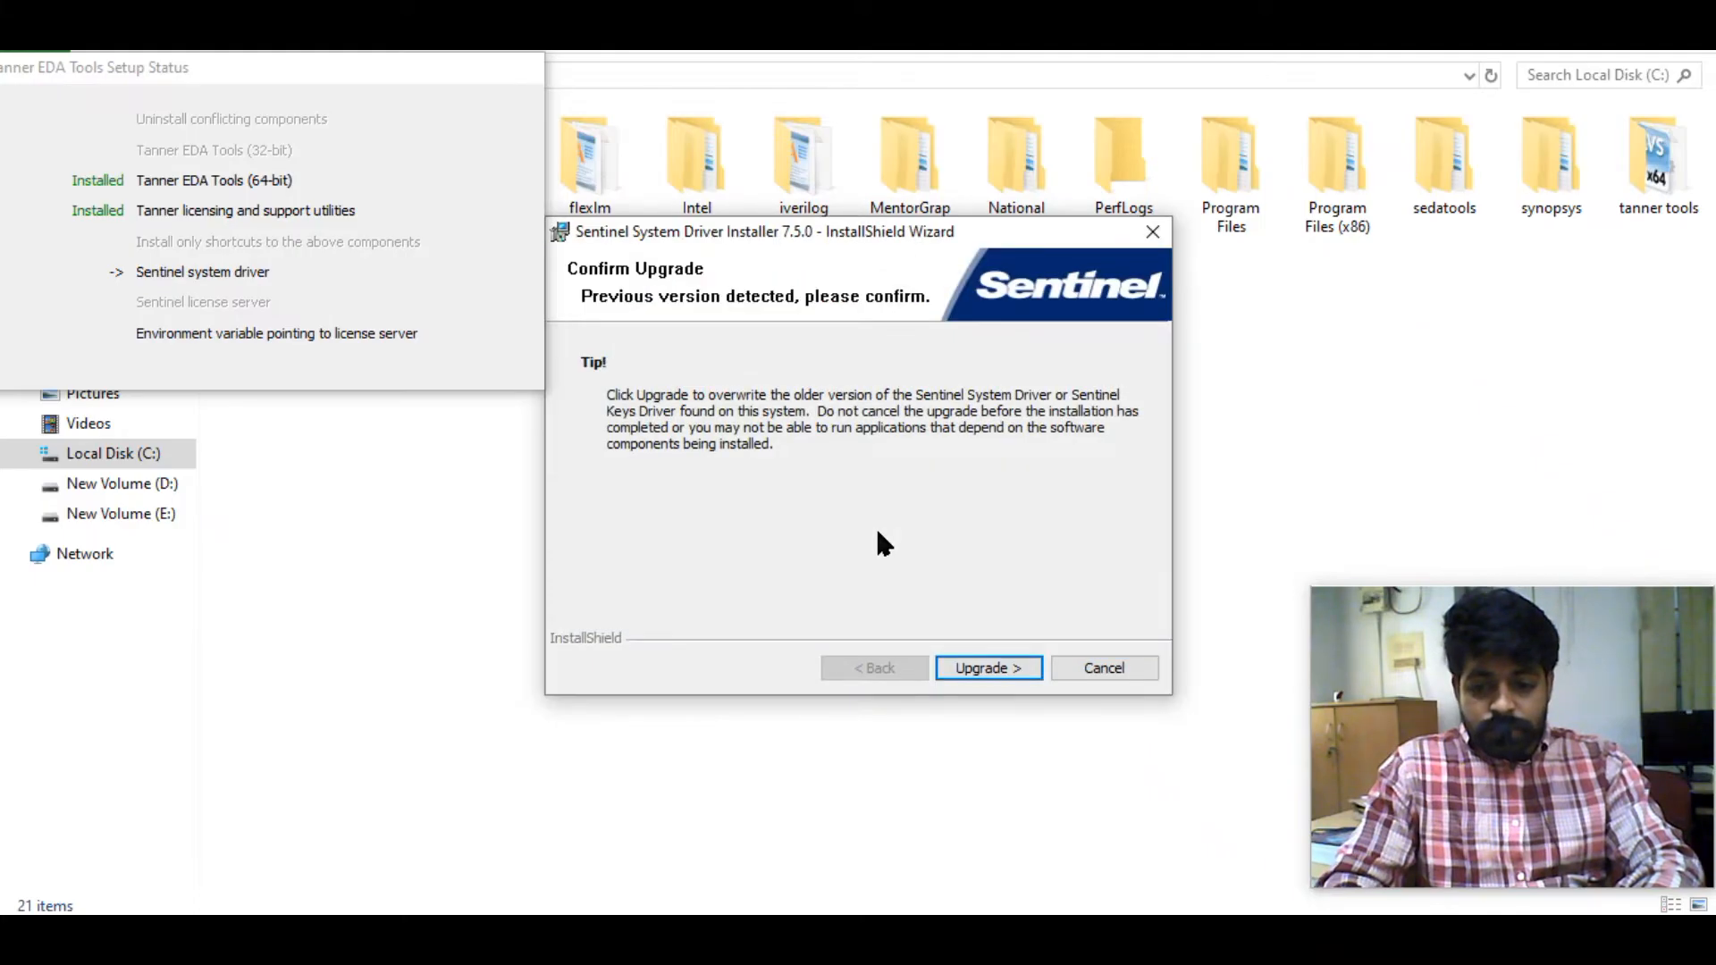
# Upgrade the Sentinel System Driver to 7.5.0, accepting its license agreement and using the Complete setup type
pyautogui.click(988, 668)
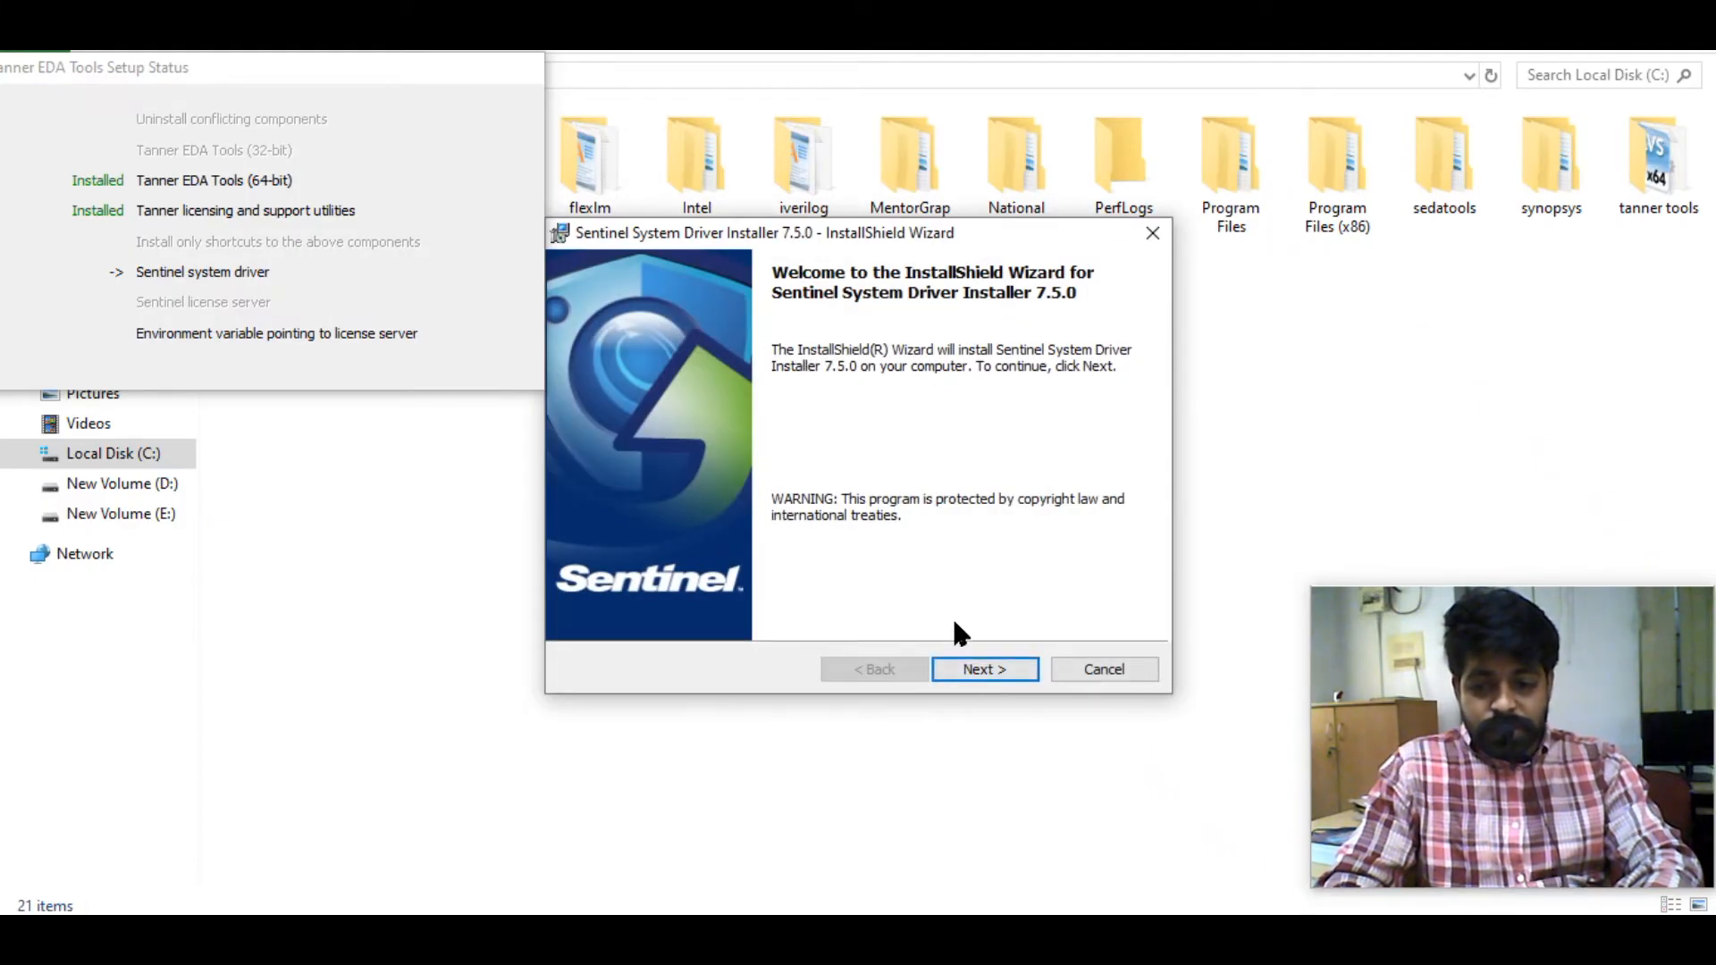
pyautogui.click(983, 668)
pyautogui.click(722, 581)
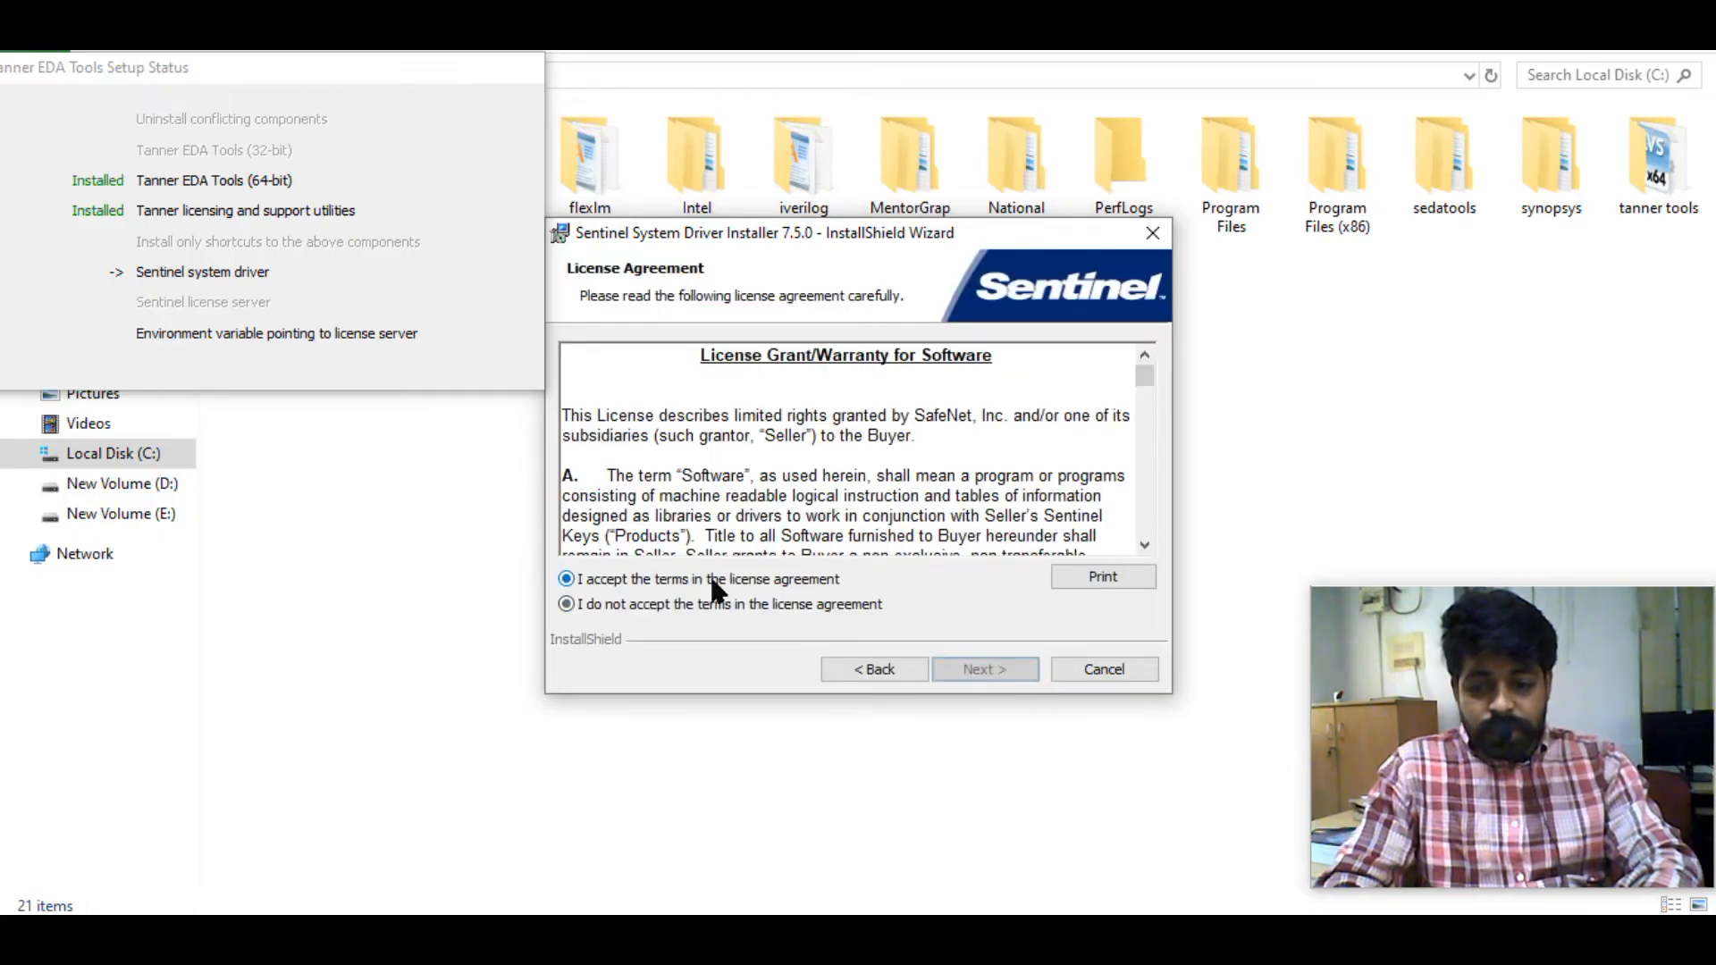
pyautogui.click(973, 680)
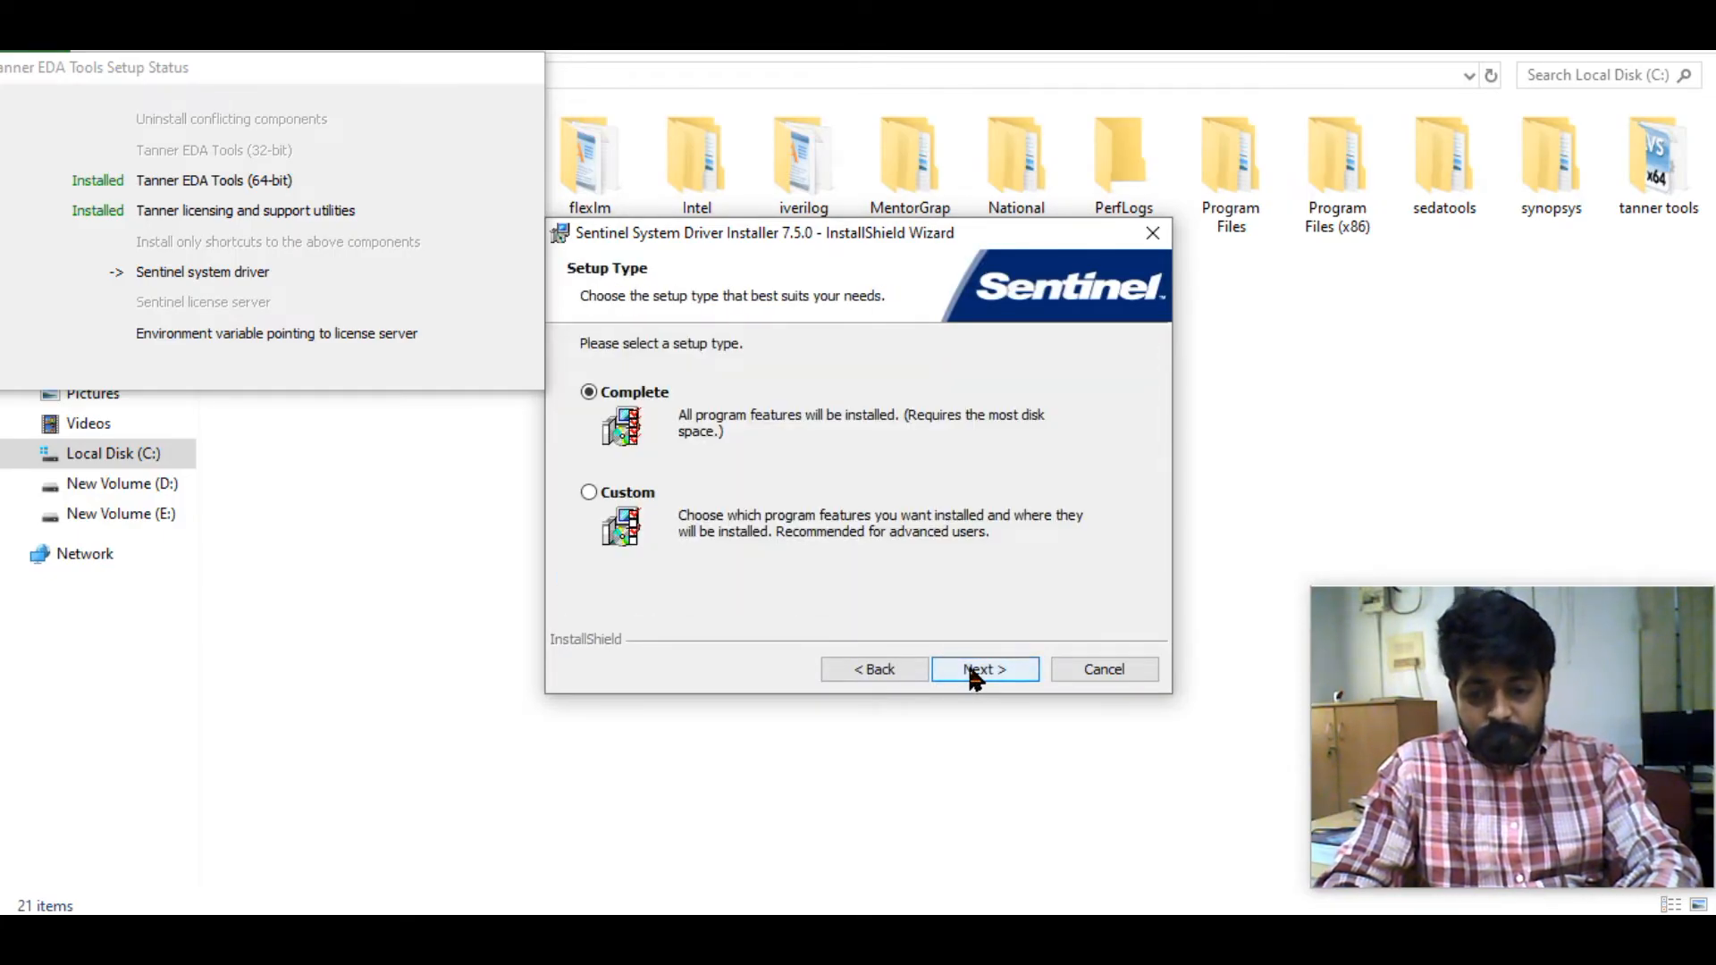
pyautogui.click(972, 679)
pyautogui.click(971, 673)
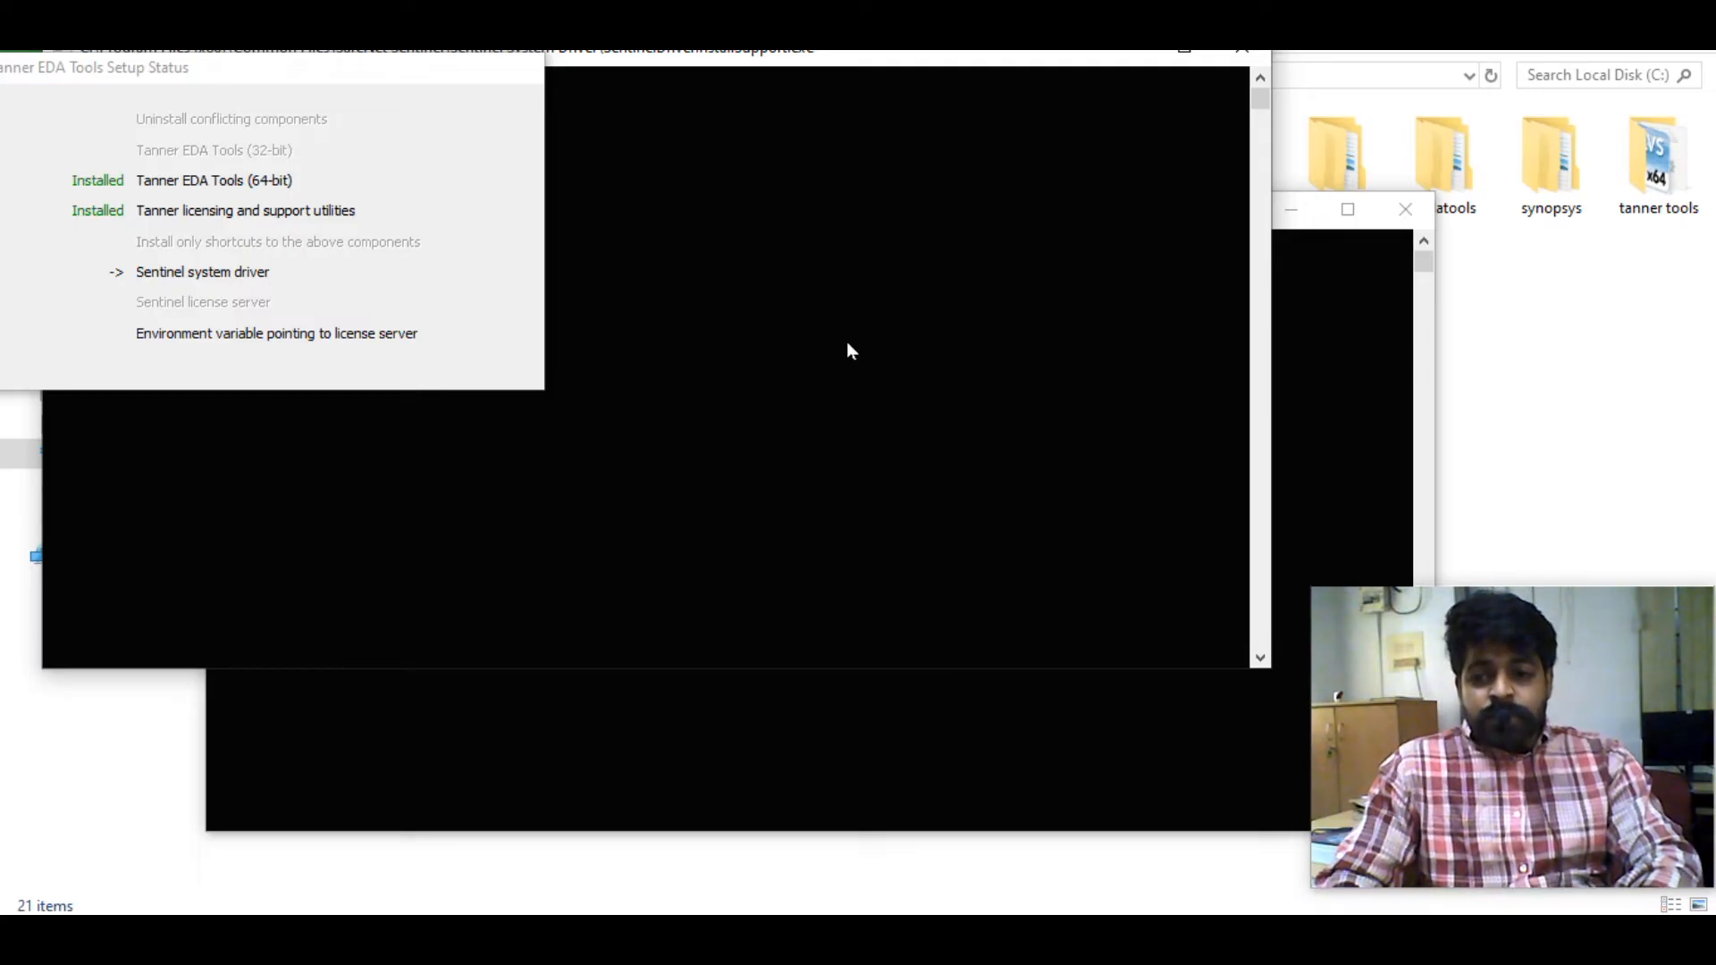
pyautogui.moveTo(799, 66); pyautogui.dragTo(1212, 302)
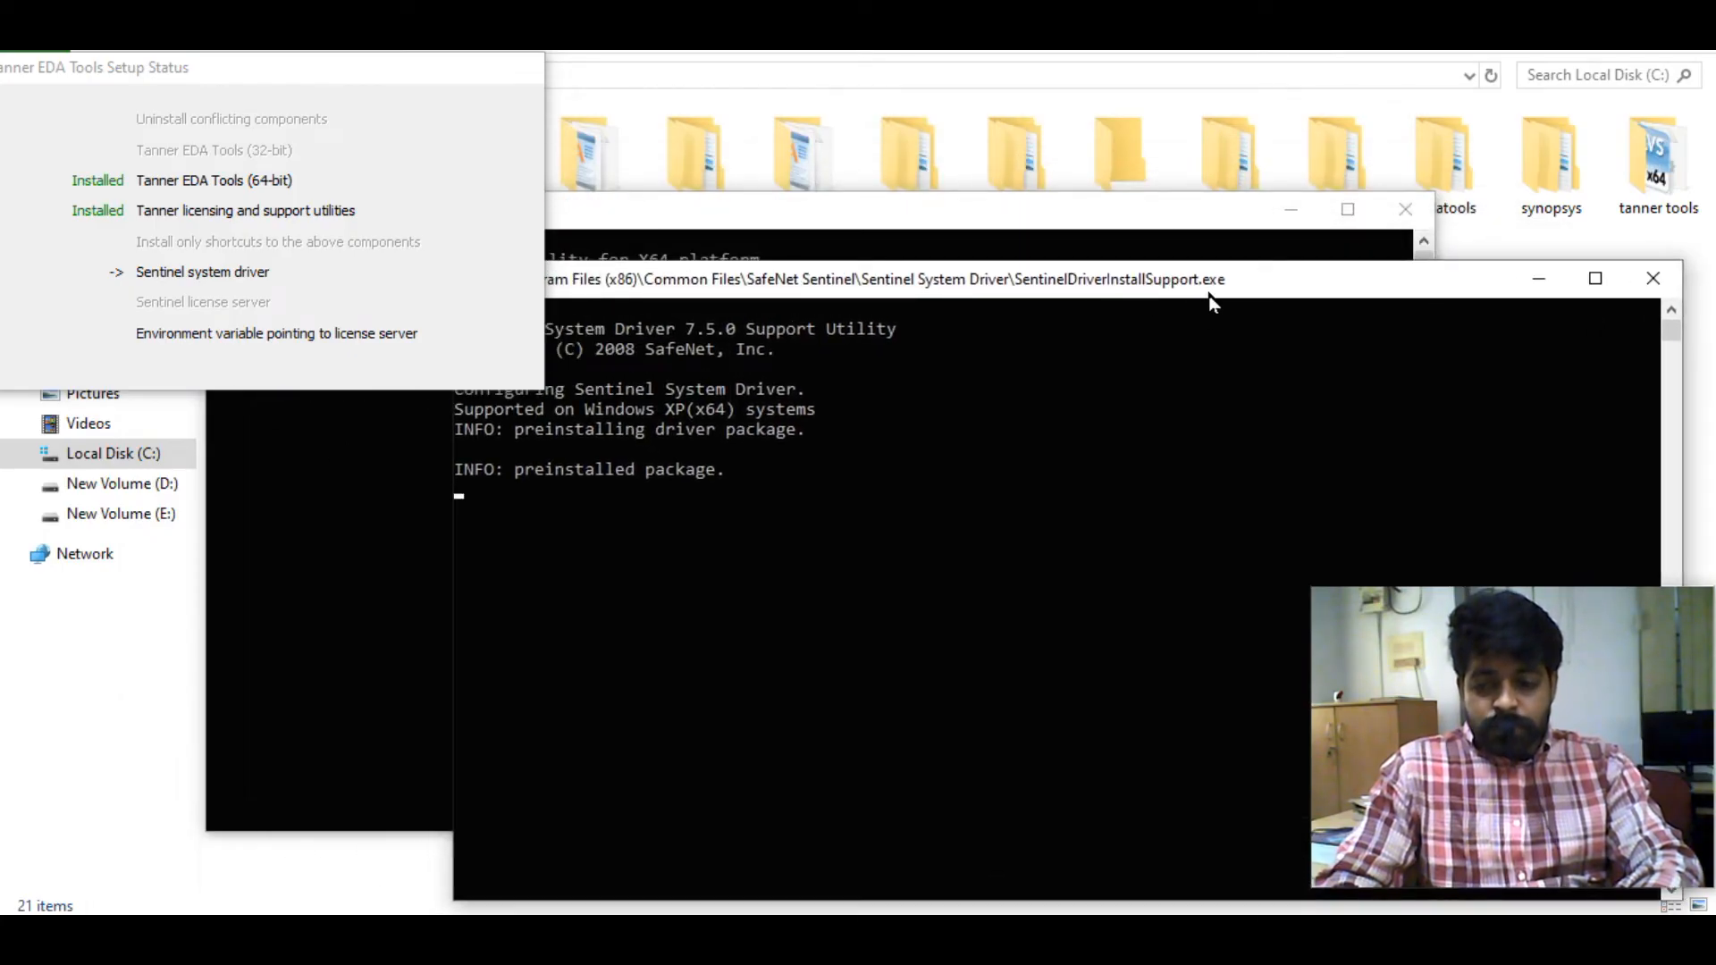
pyautogui.moveTo(823, 196); pyautogui.dragTo(715, 150)
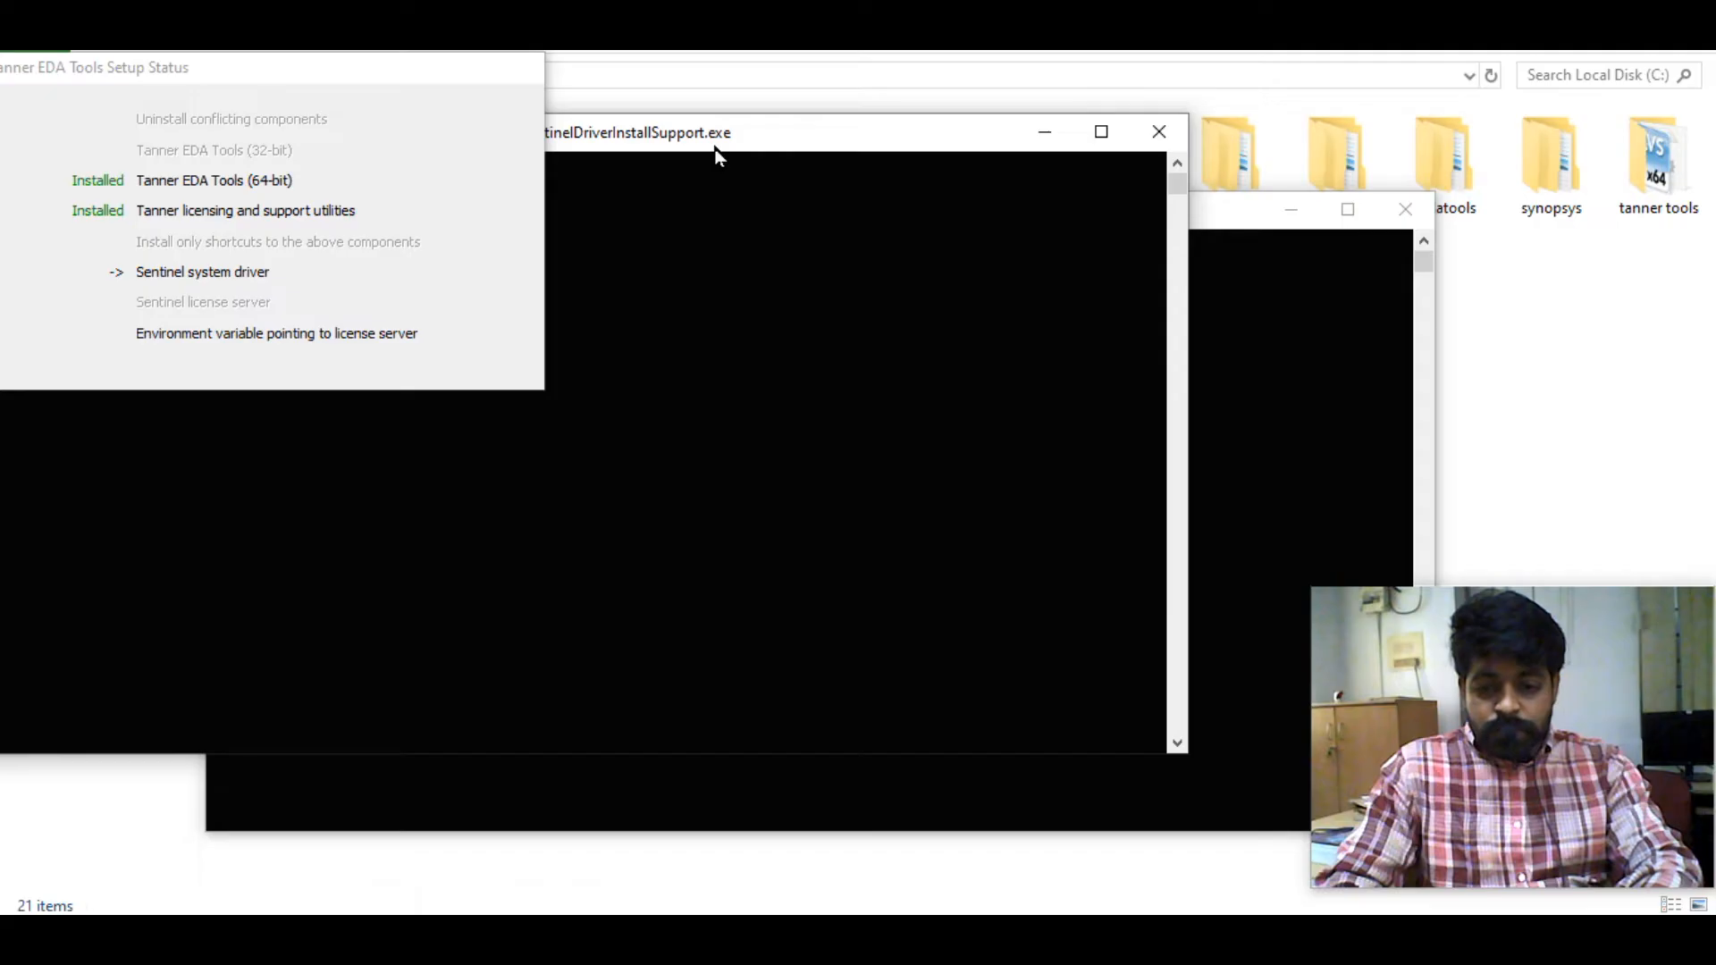
pyautogui.click(1214, 222)
pyautogui.moveTo(1214, 221); pyautogui.dragTo(1220, 243)
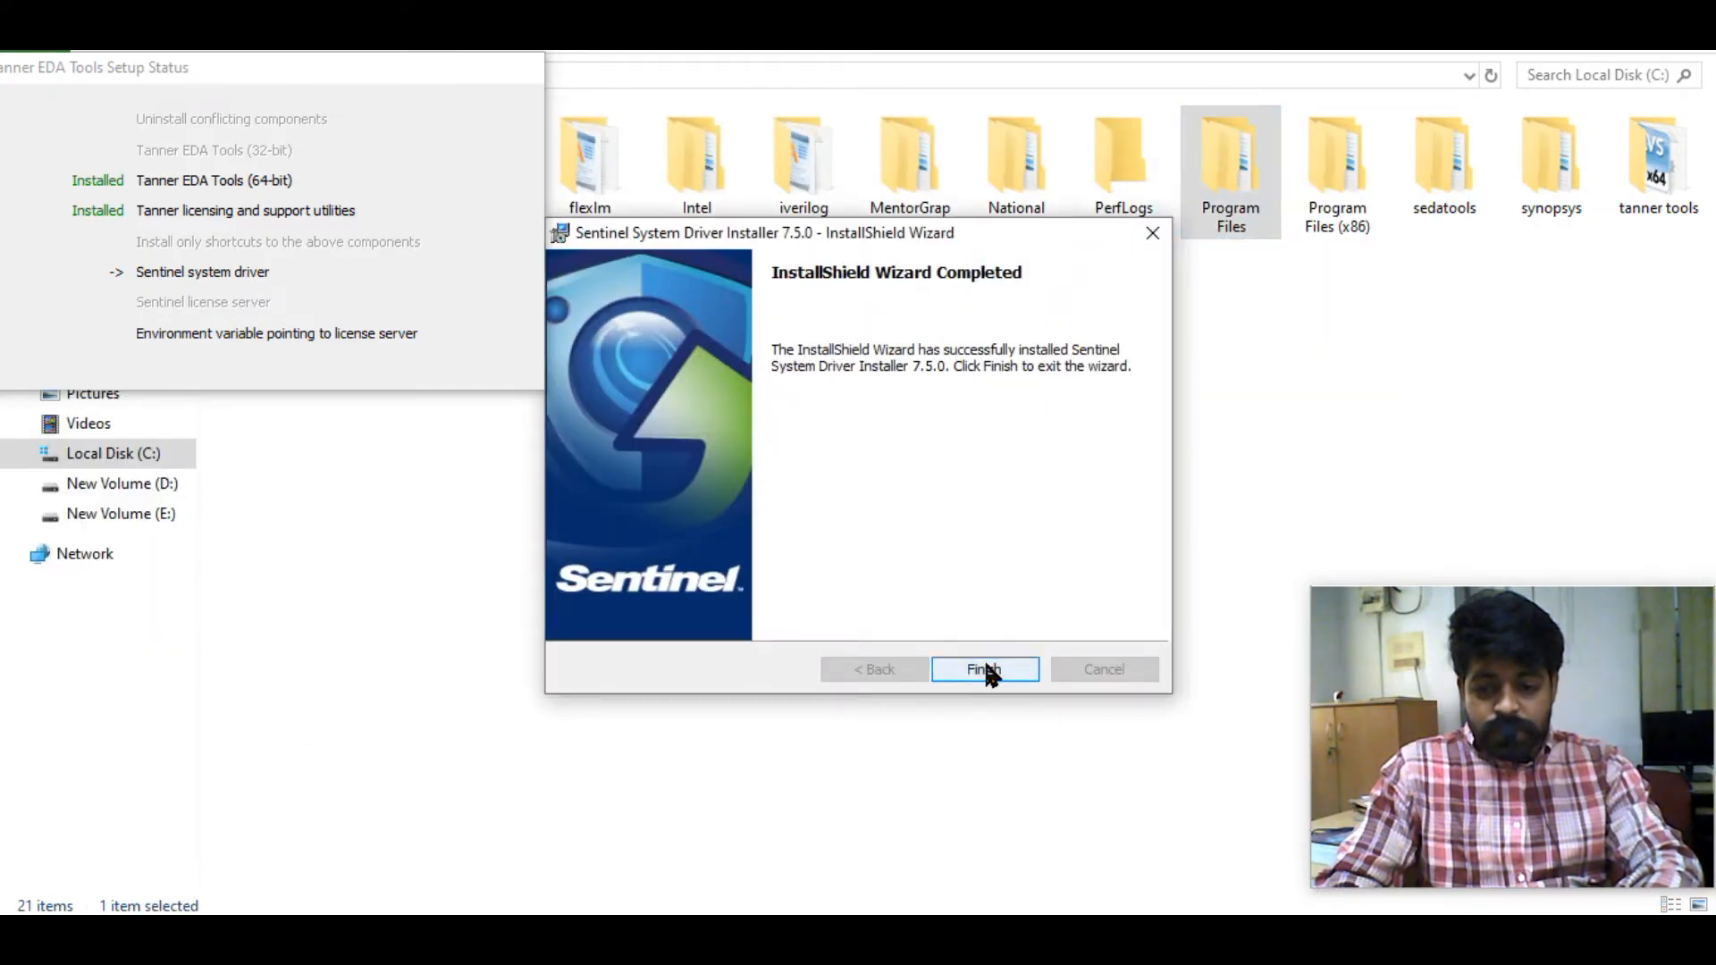
# Finish the Sentinel driver wizard and close the Tanner EDA Tools setup, cancelling the licensing environment dialog without specifying a server
pyautogui.click(984, 669)
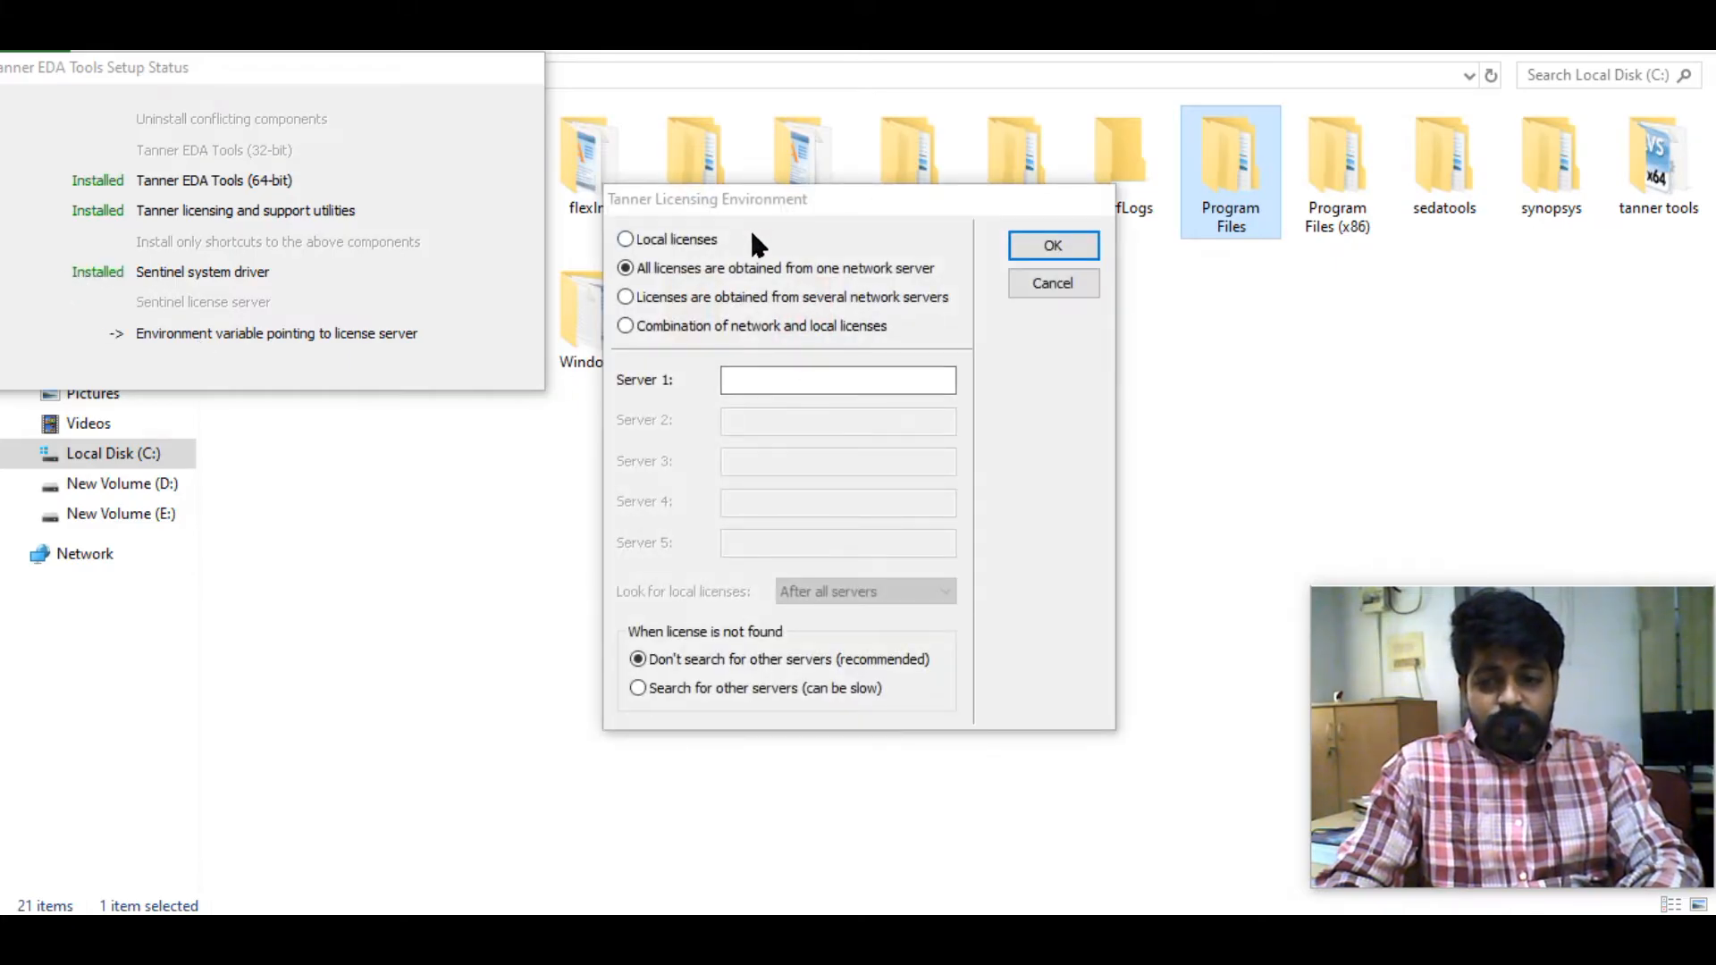
pyautogui.click(1058, 282)
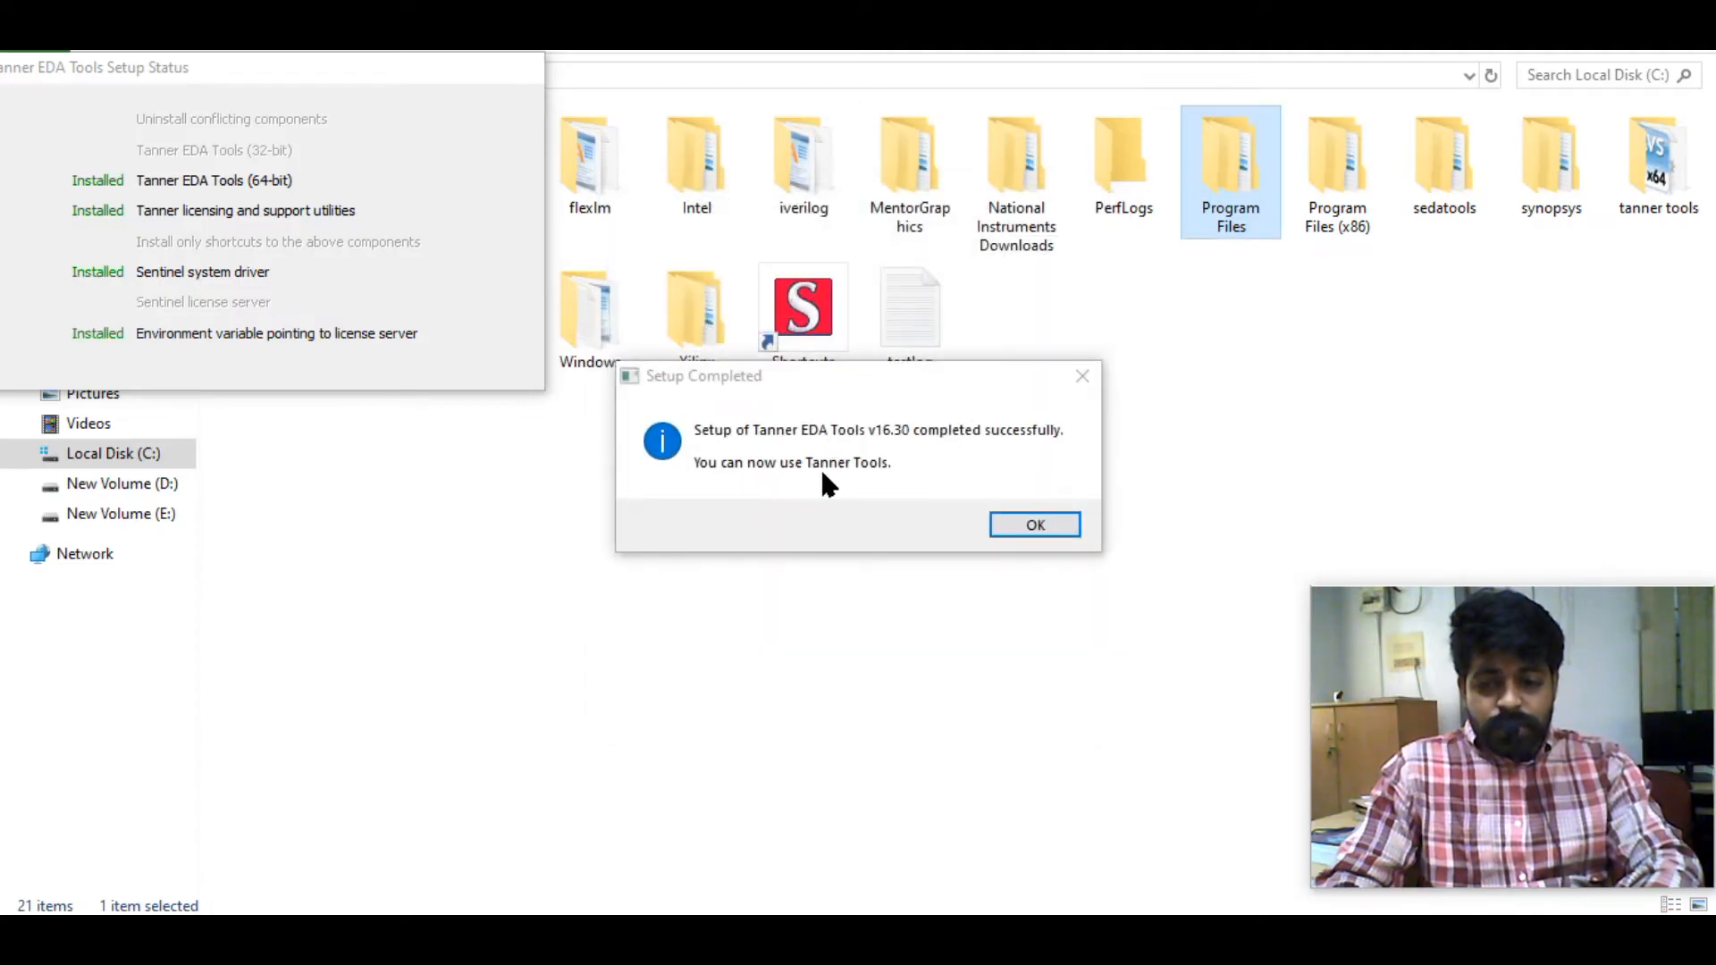
pyautogui.click(1037, 523)
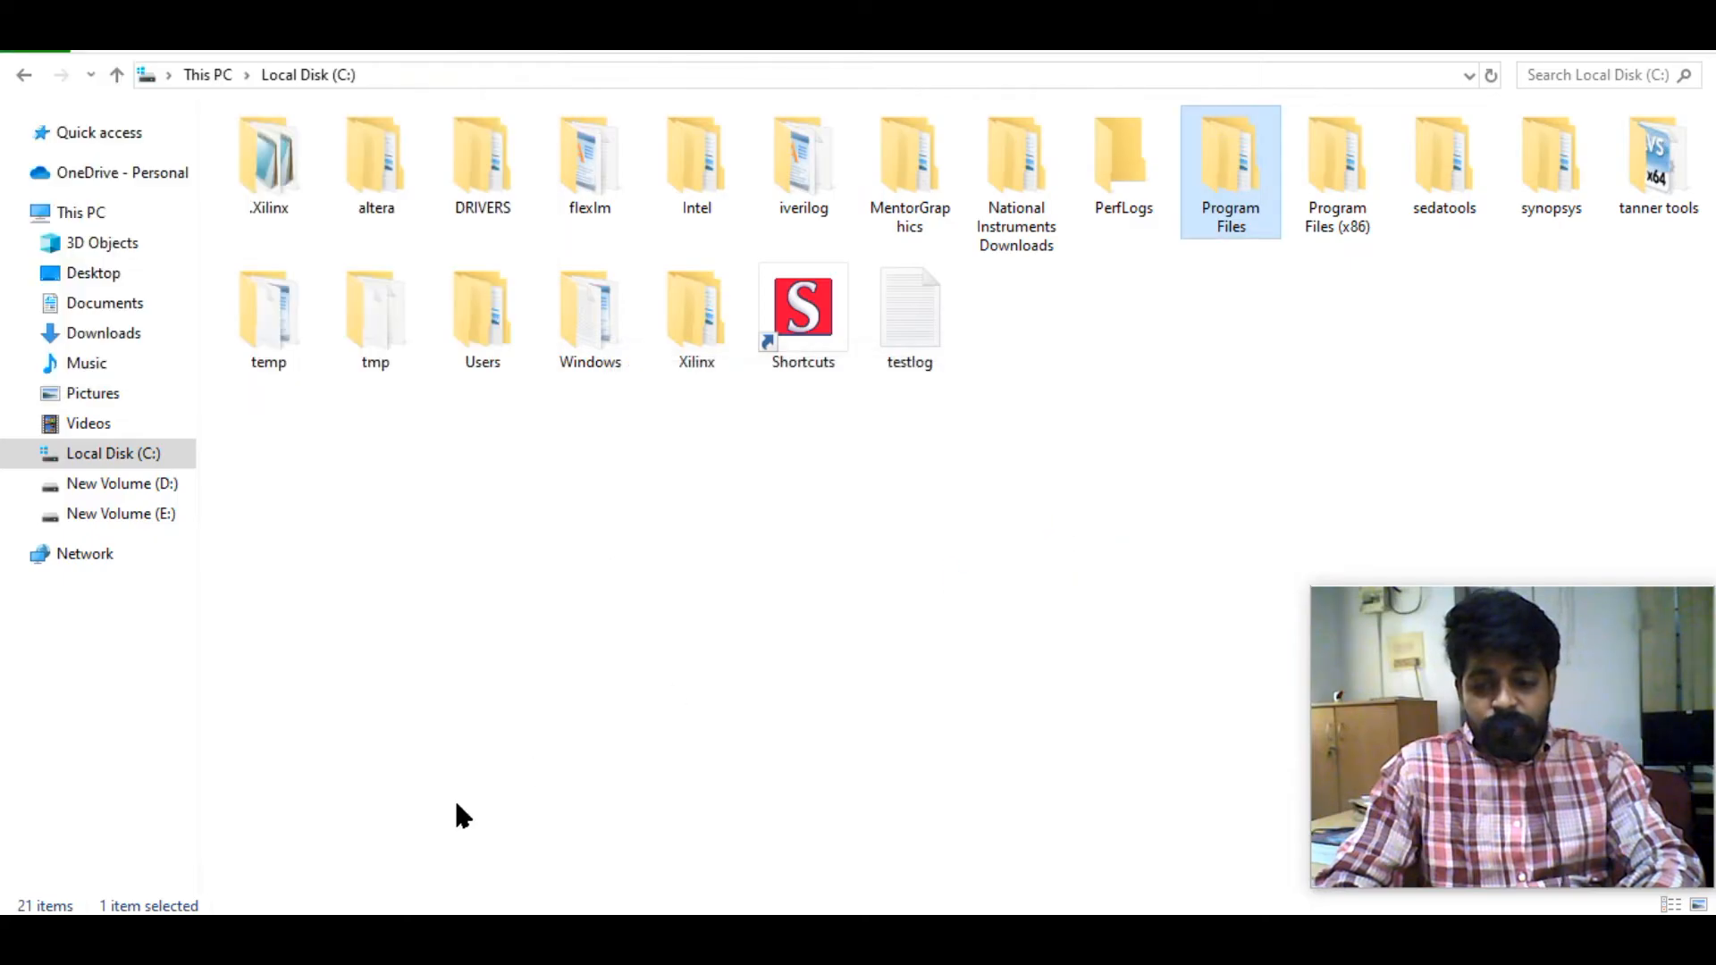
# Open the system environment variables and review the user and system variable lists without changing any entry
pyautogui.press('super+s')
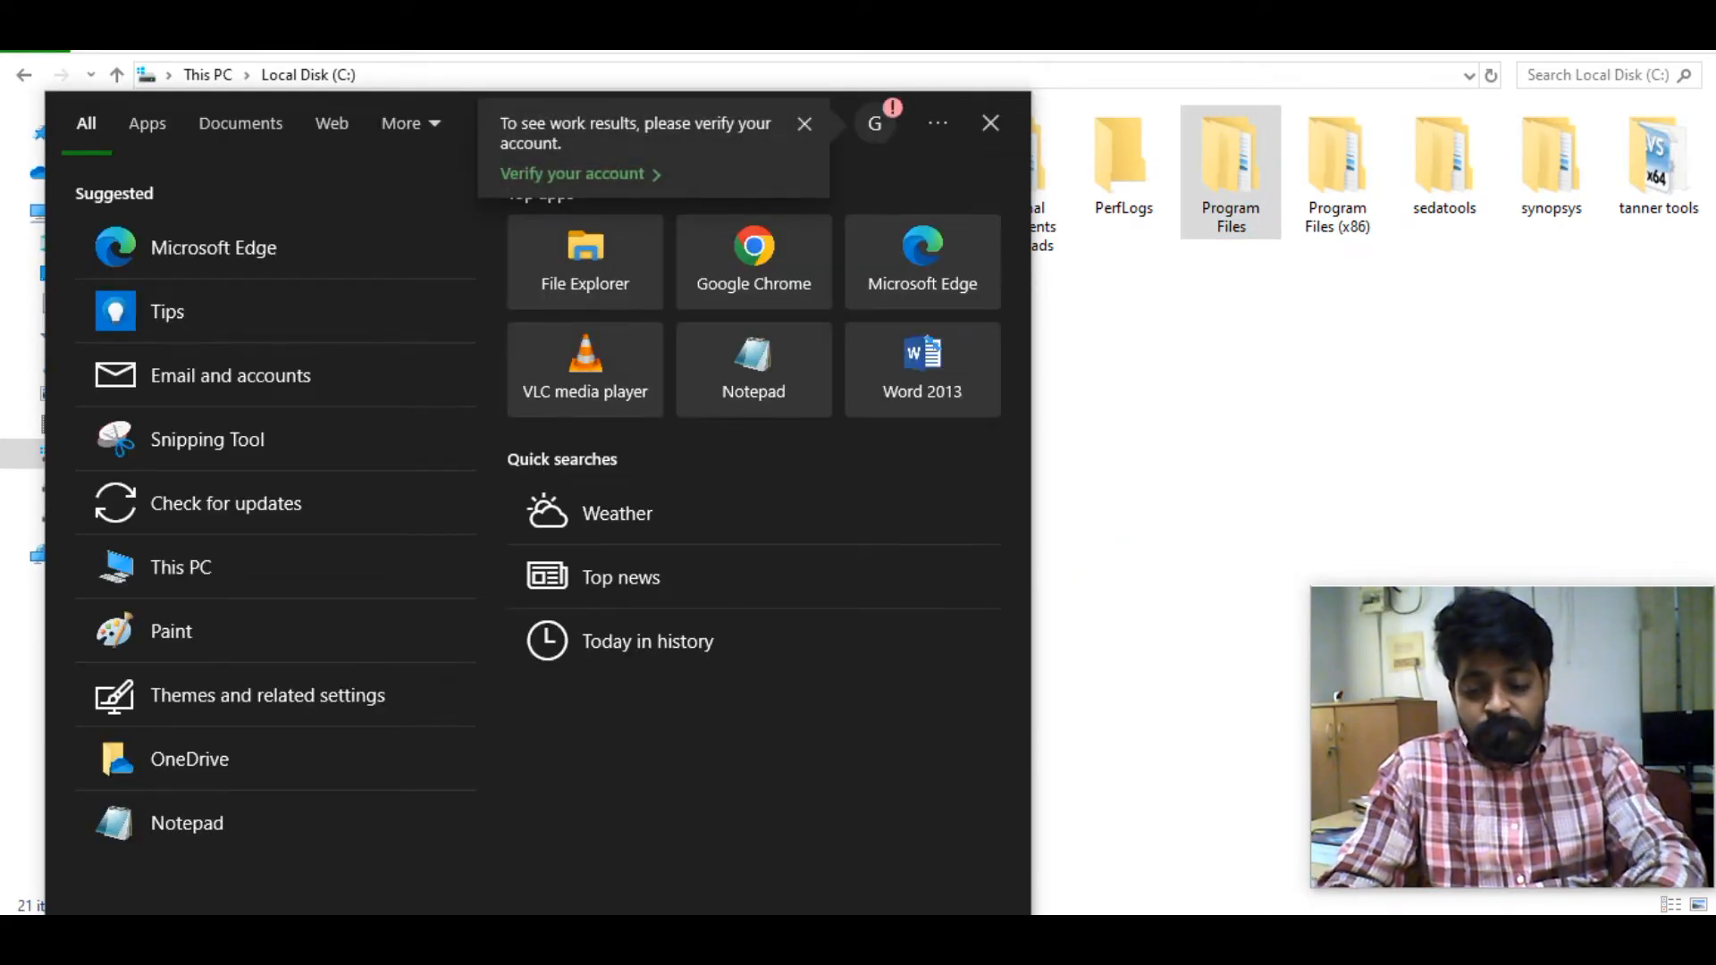
pyautogui.write('envi')
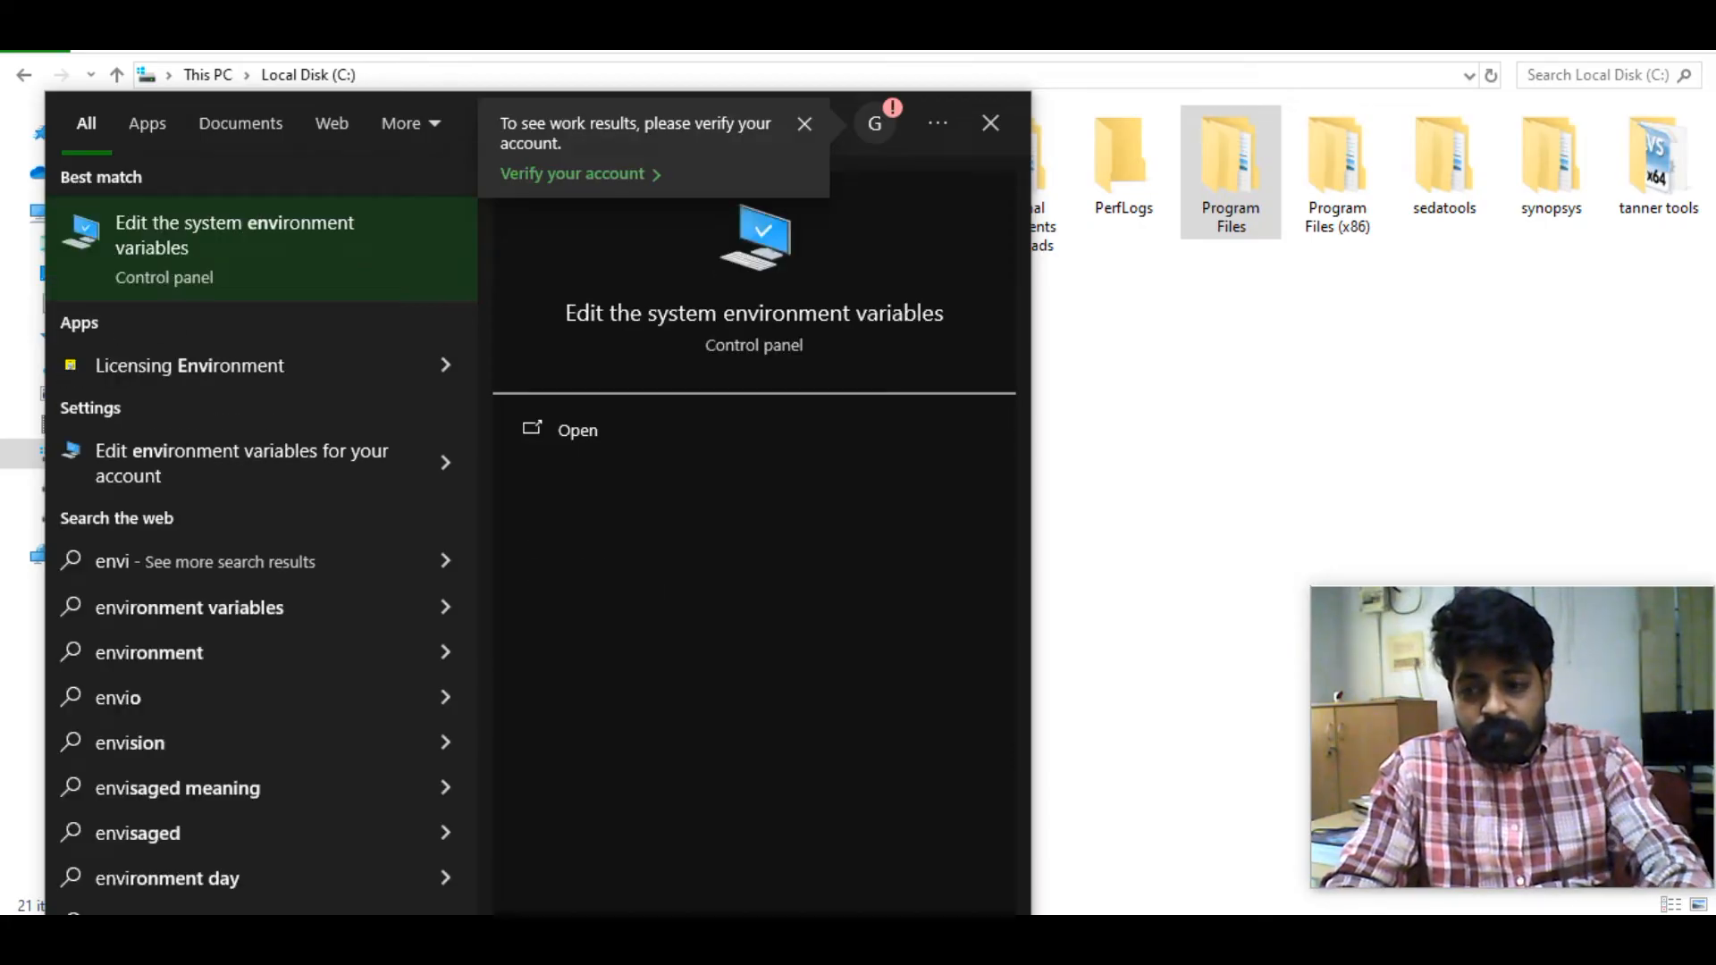
pyautogui.press('Return')
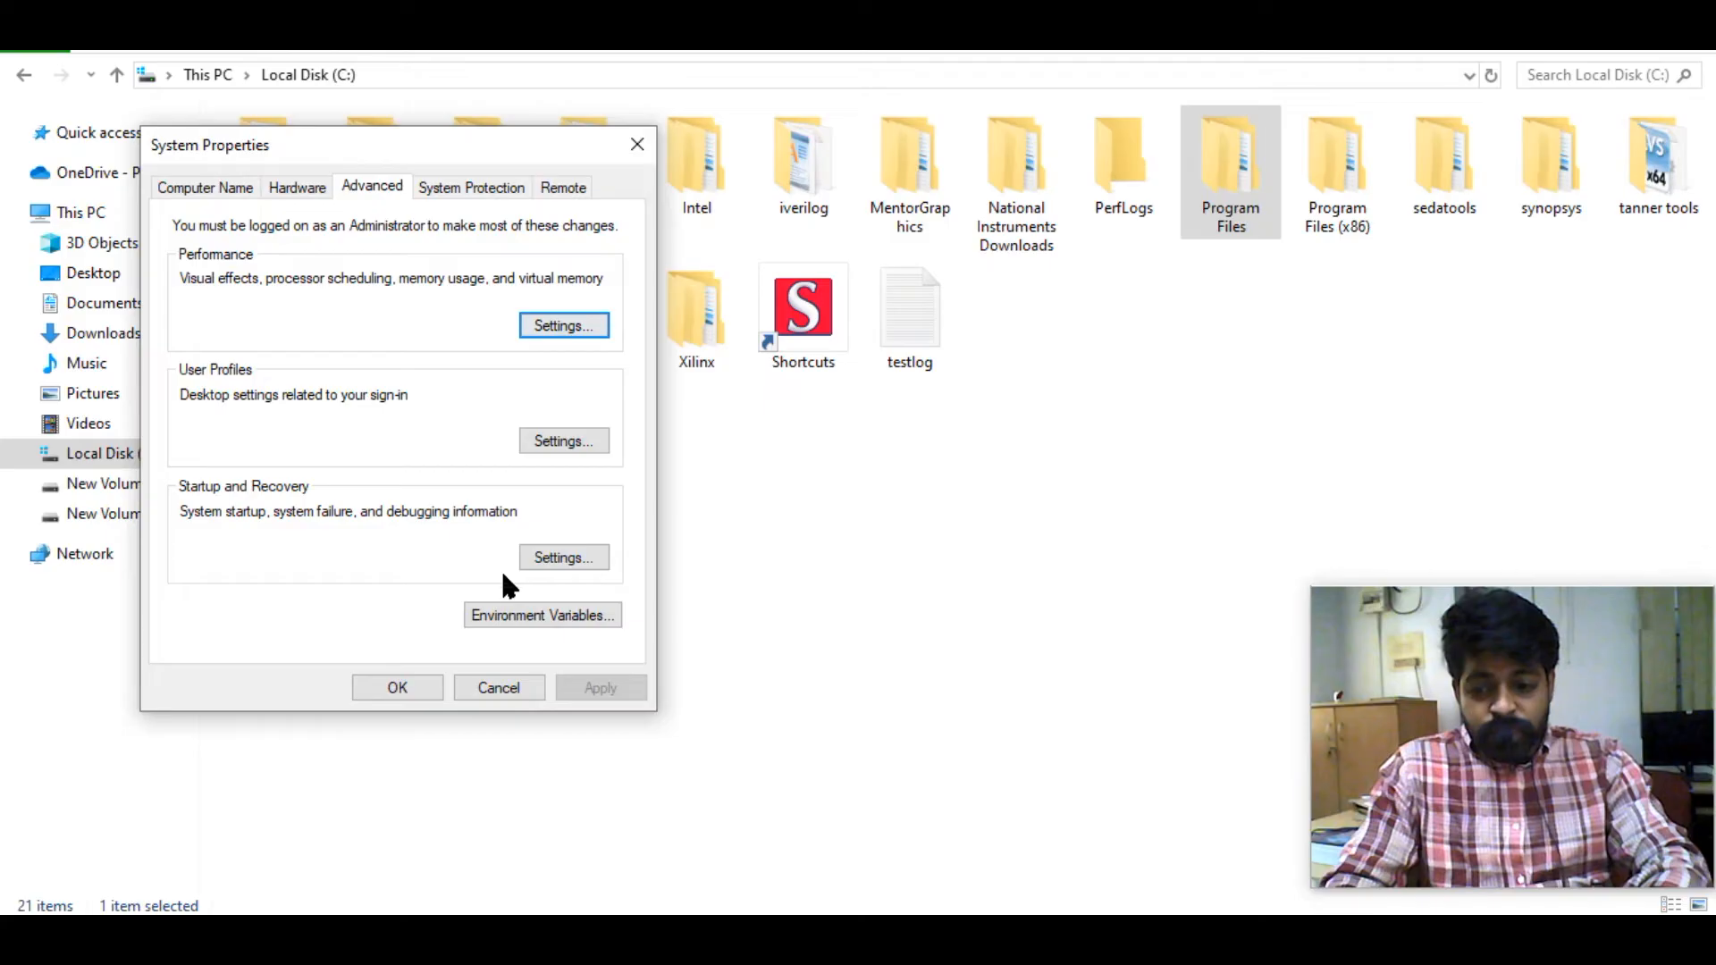
pyautogui.click(519, 616)
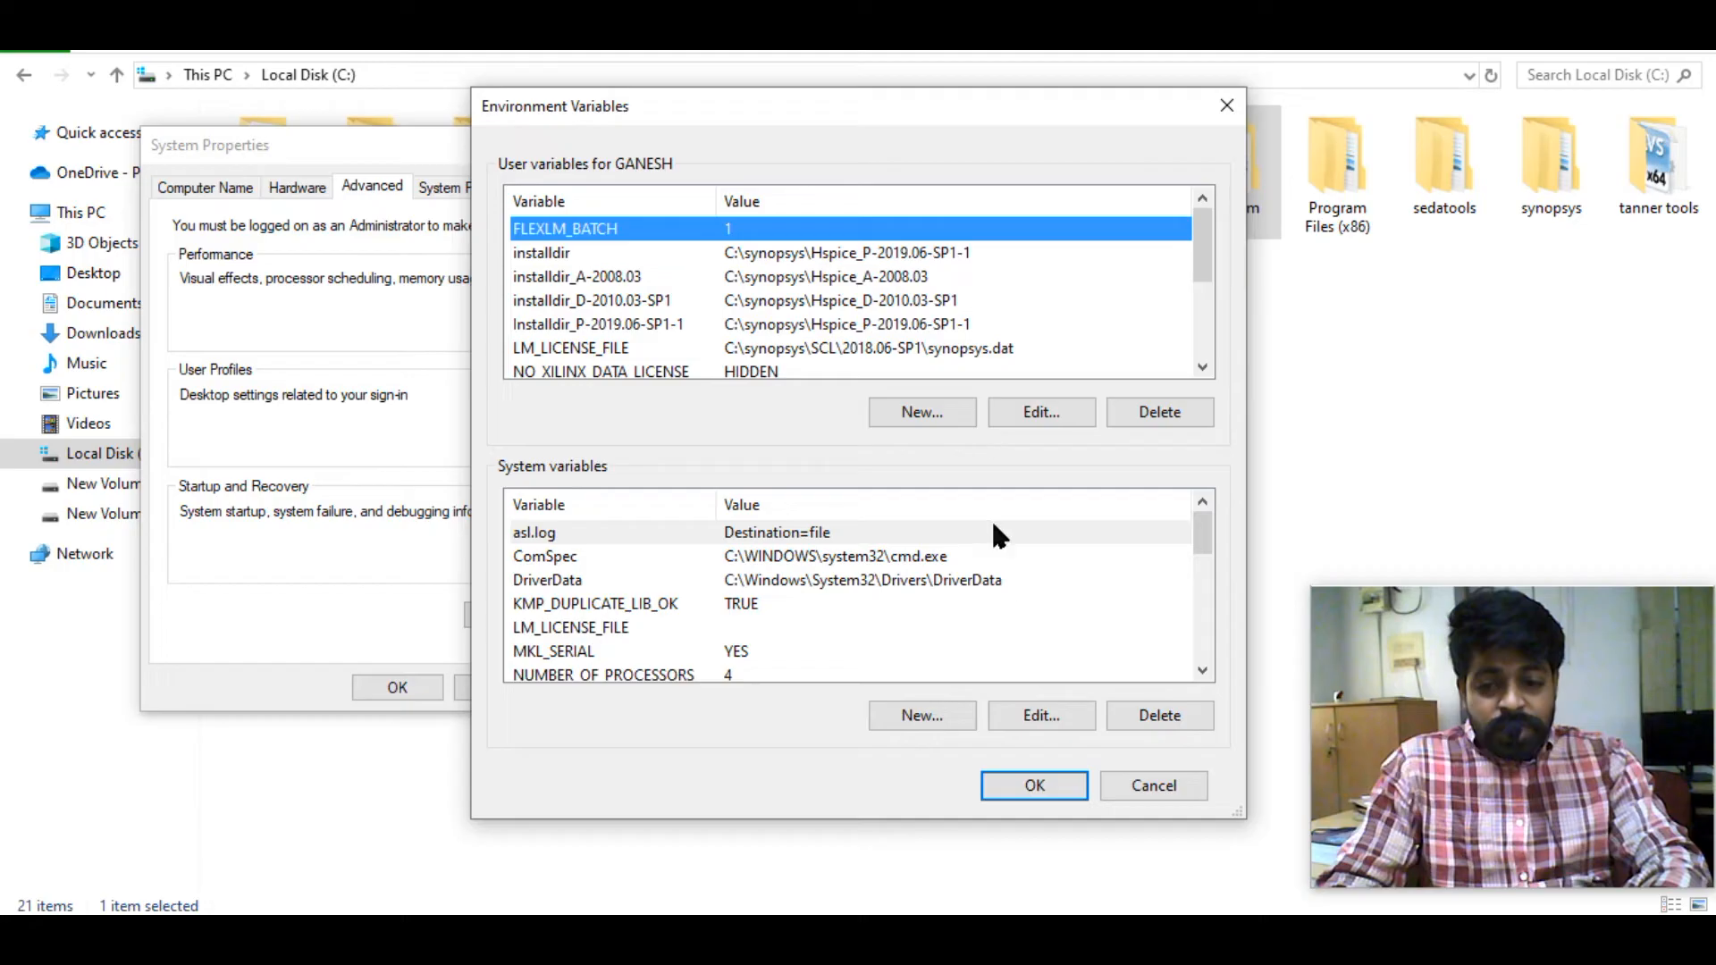
pyautogui.click(1053, 783)
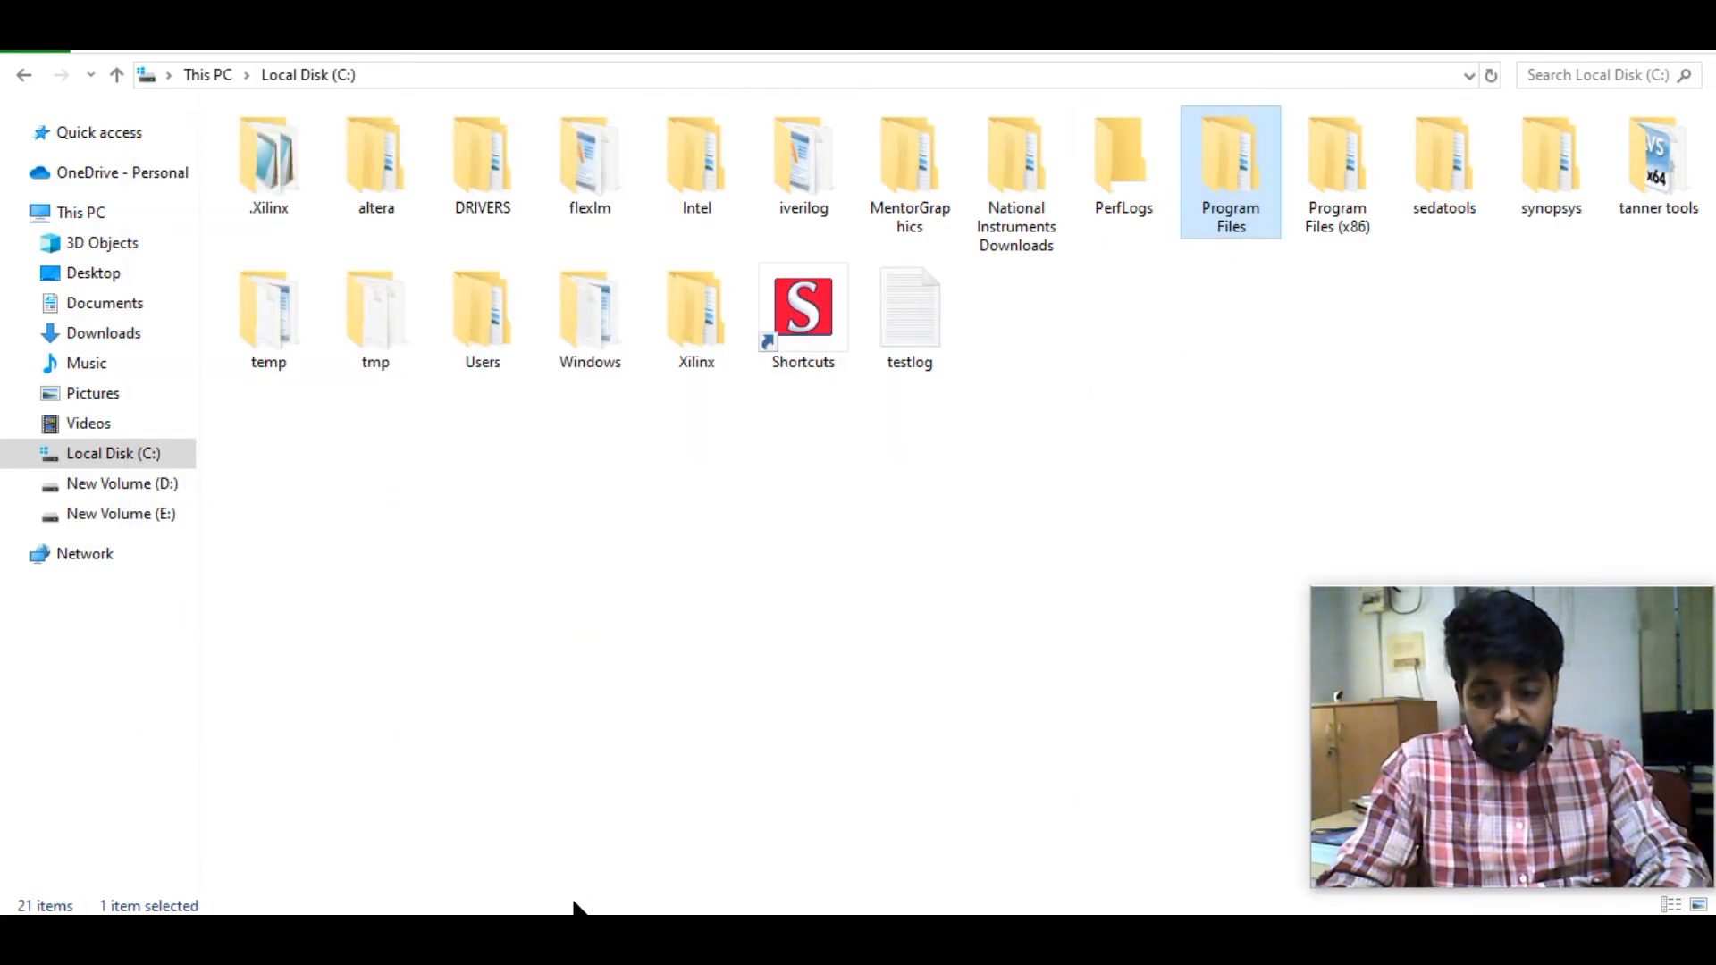
pyautogui.click(487, 893)
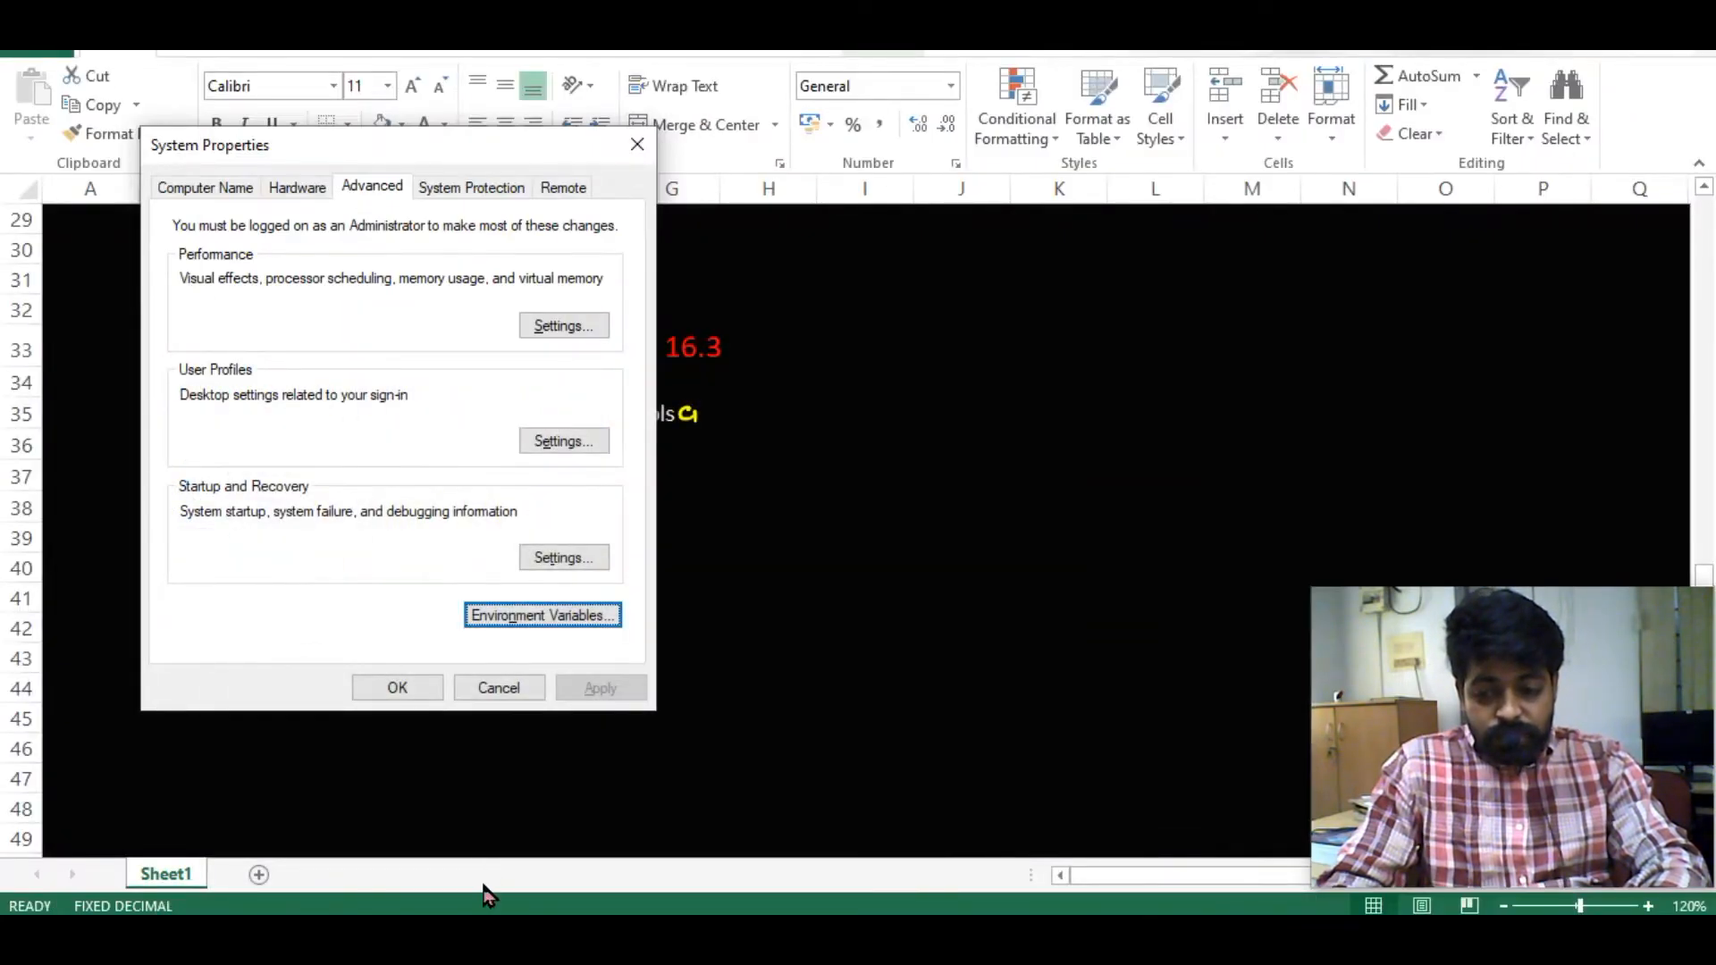
pyautogui.click(491, 894)
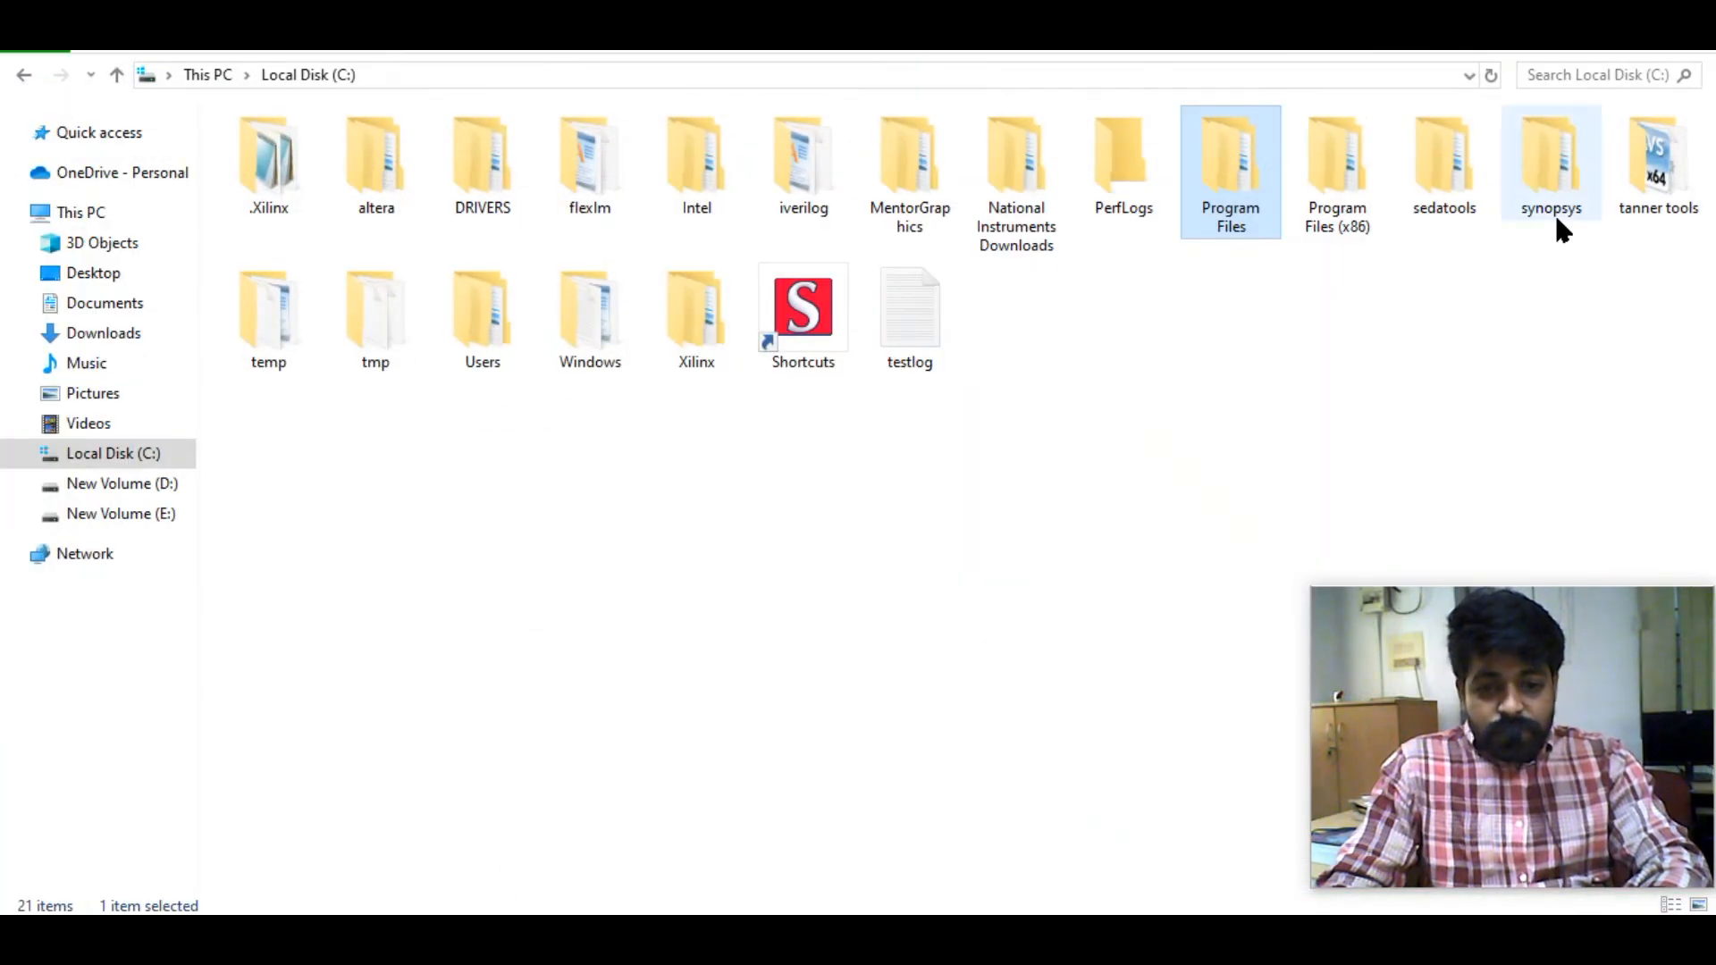
# Copy all files from D:\Tools\Mentor Tanner EDA Tools 16.30 x64\Crack and close the System Properties window
pyautogui.click(116, 487)
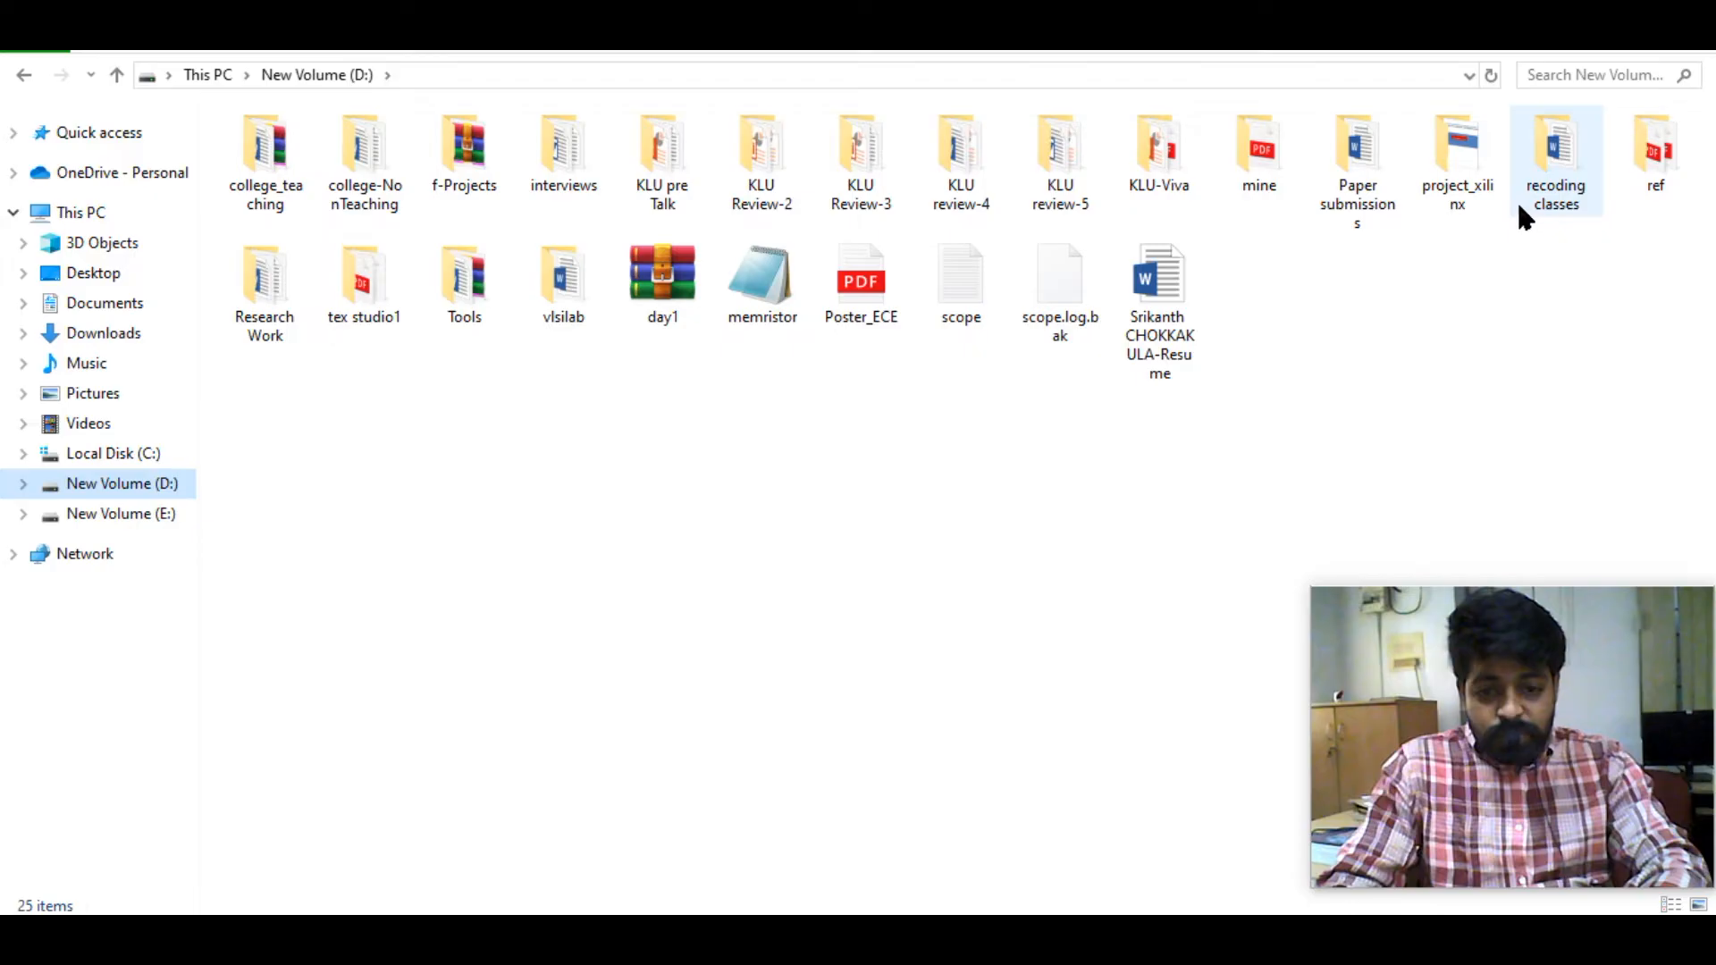
pyautogui.doubleClick(480, 294)
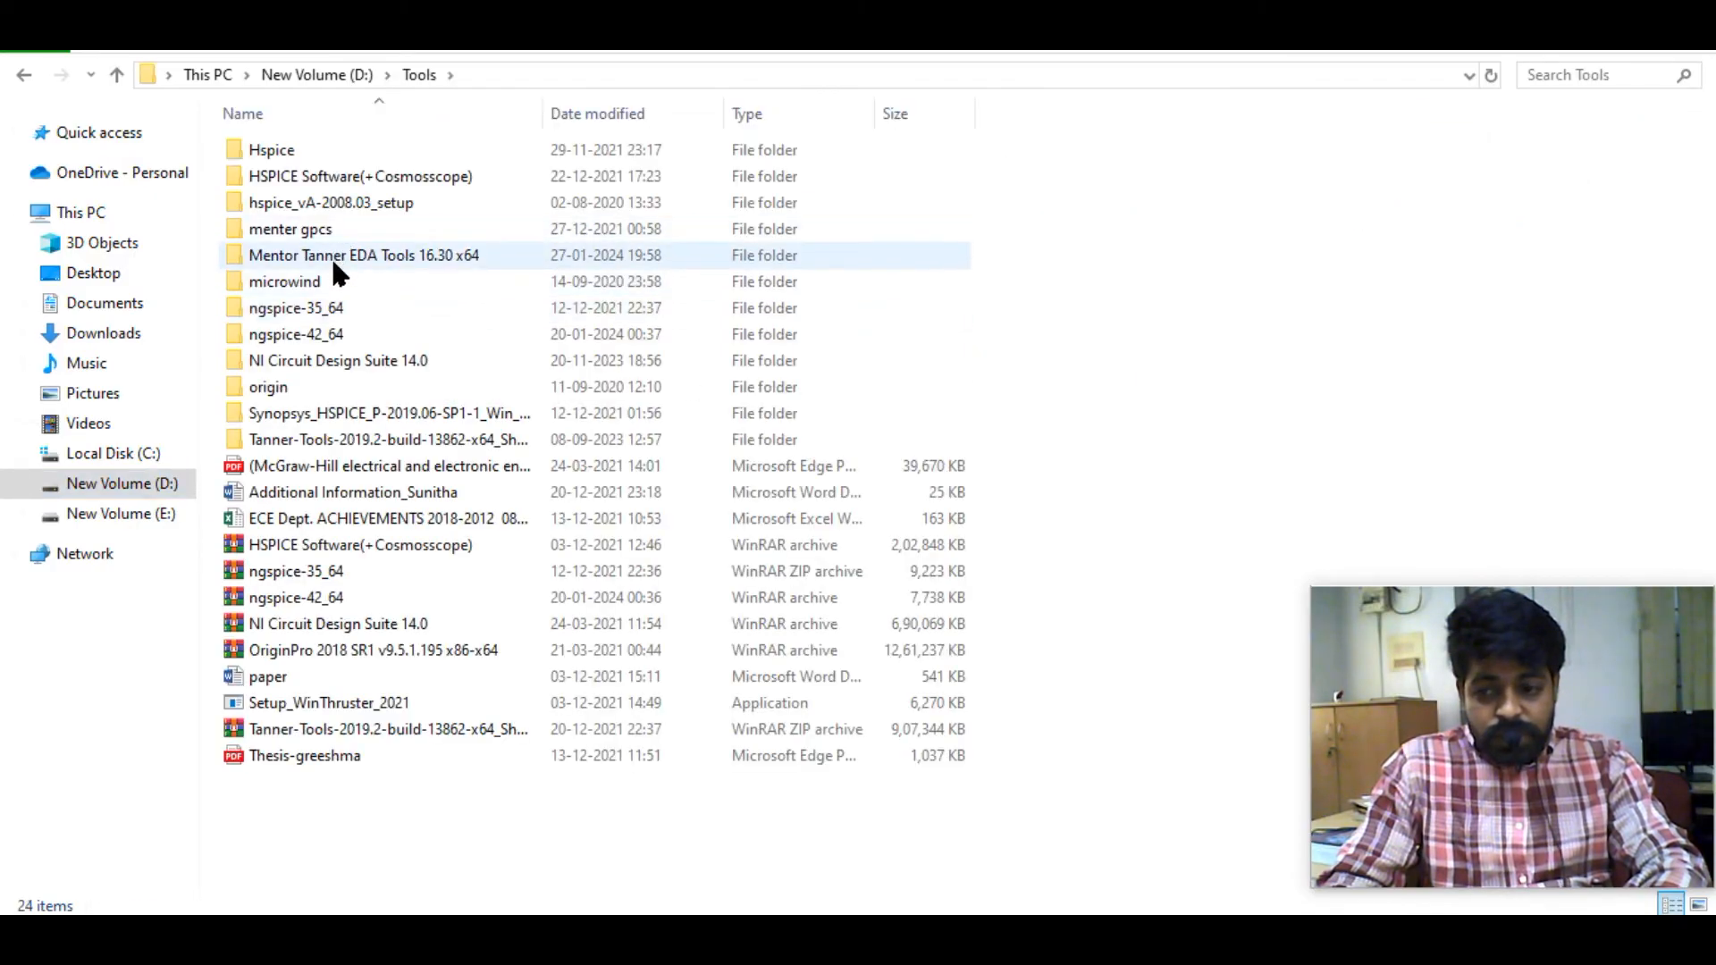
pyautogui.doubleClick(333, 258)
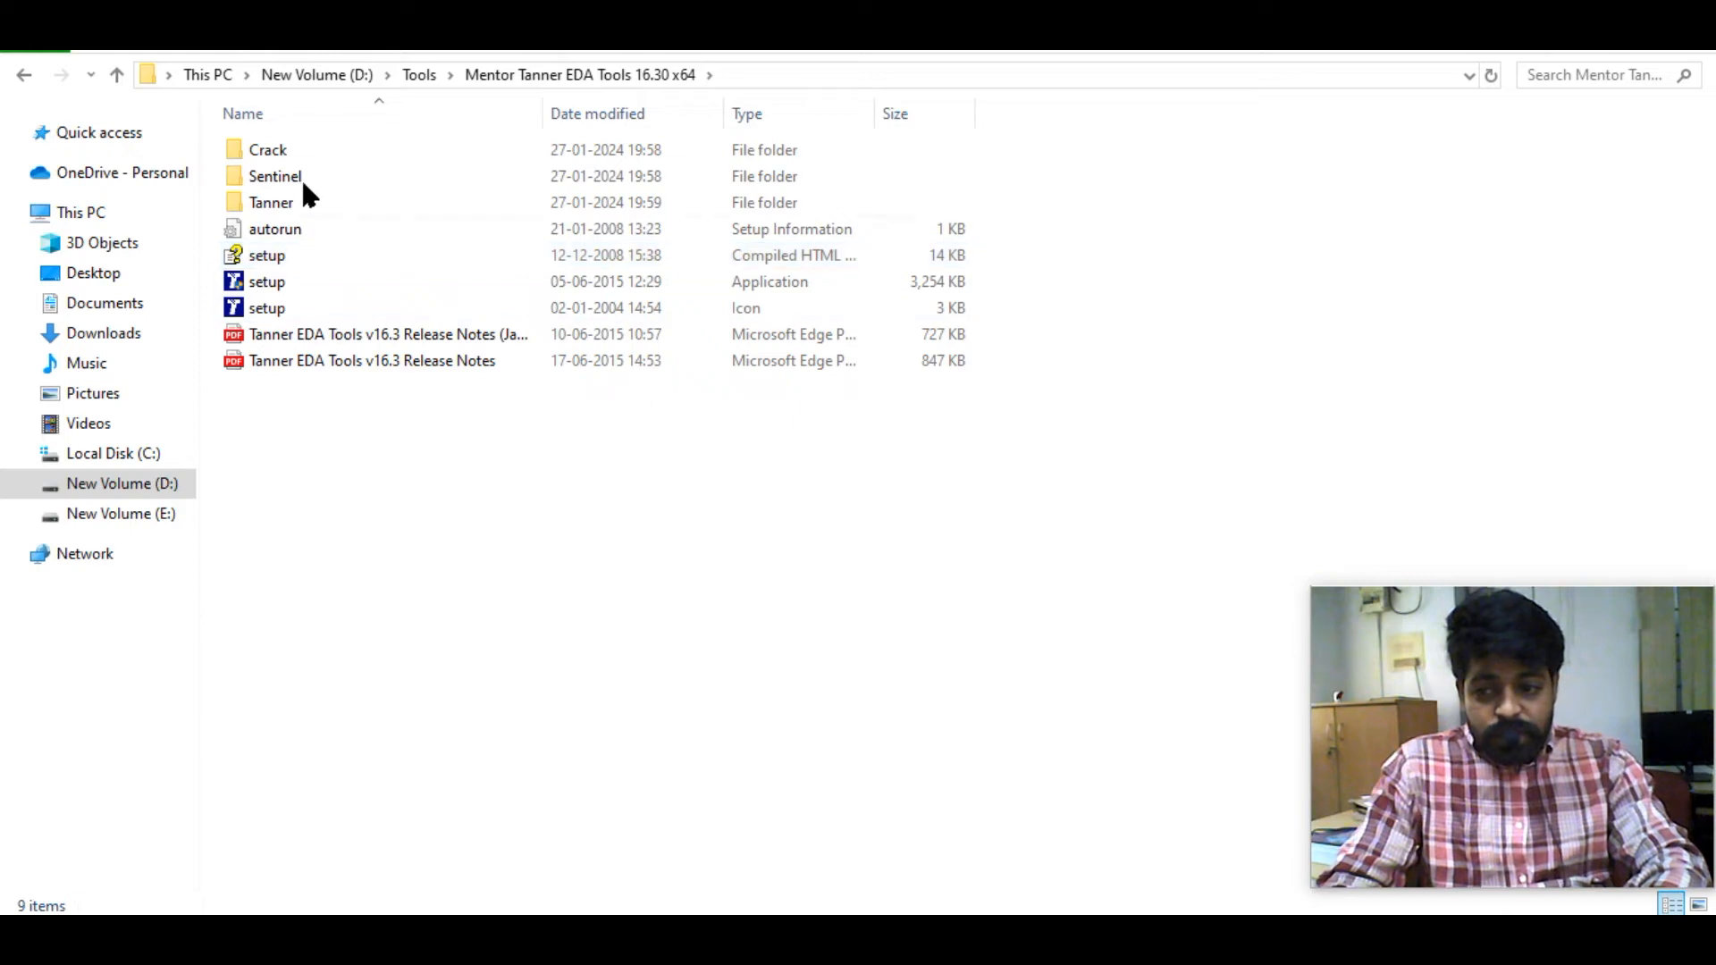
pyautogui.doubleClick(273, 148)
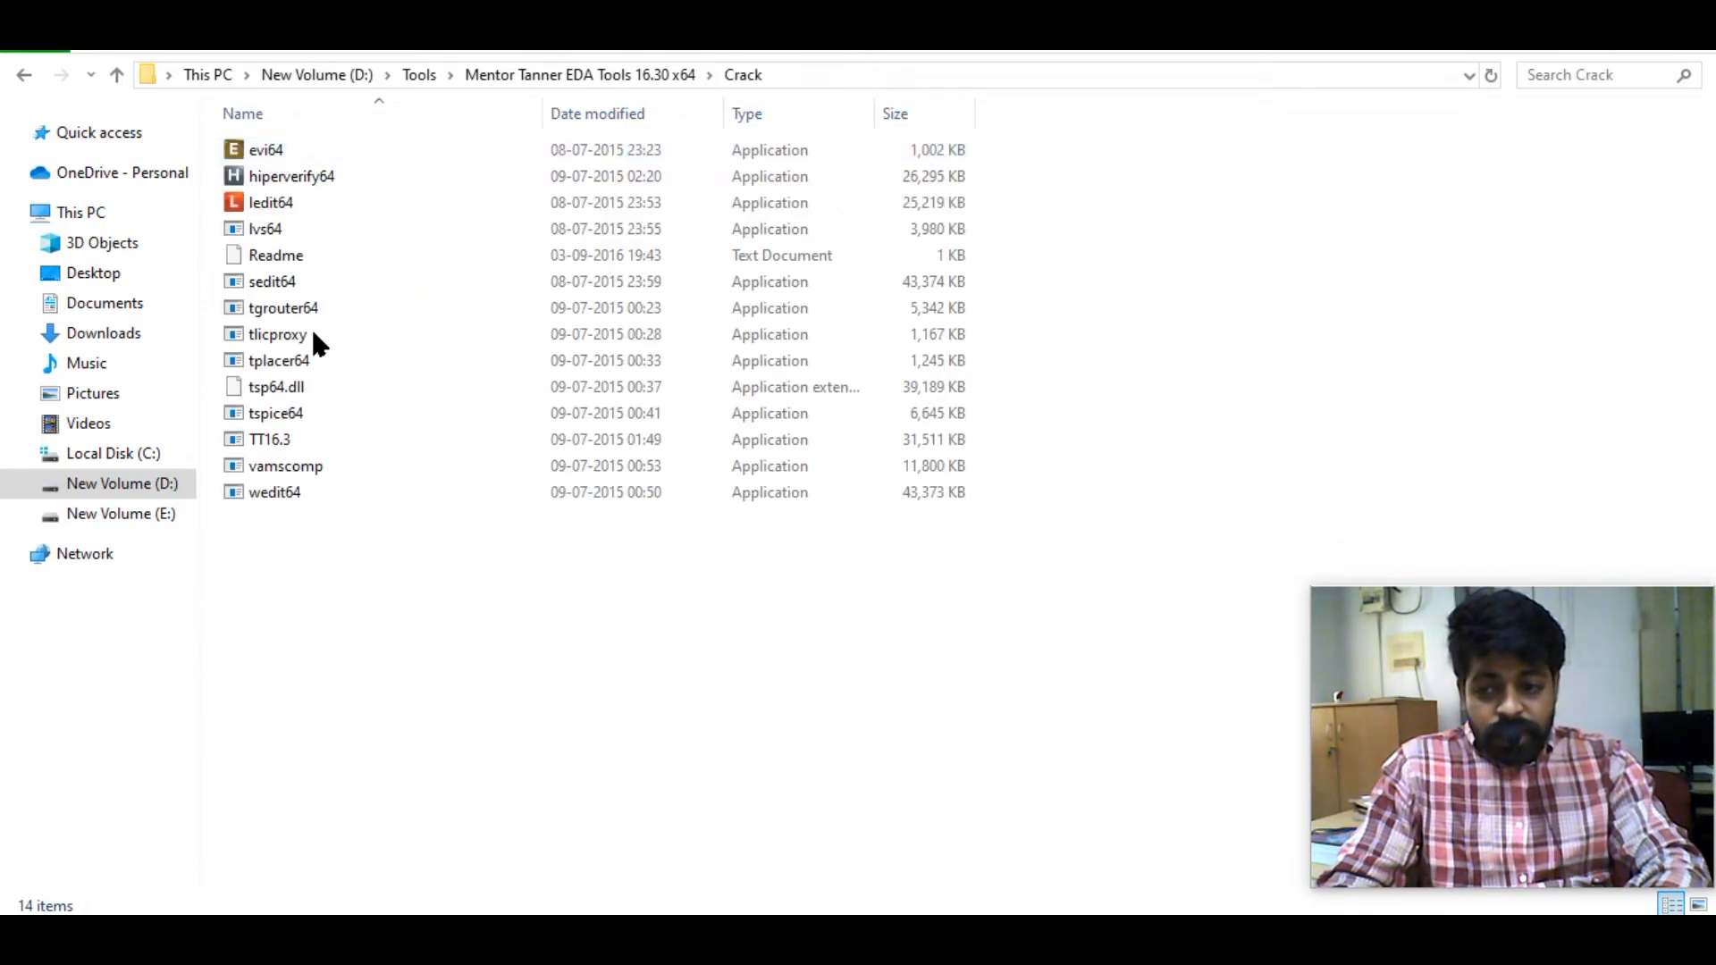
pyautogui.hotkey('ctrl', 'a')
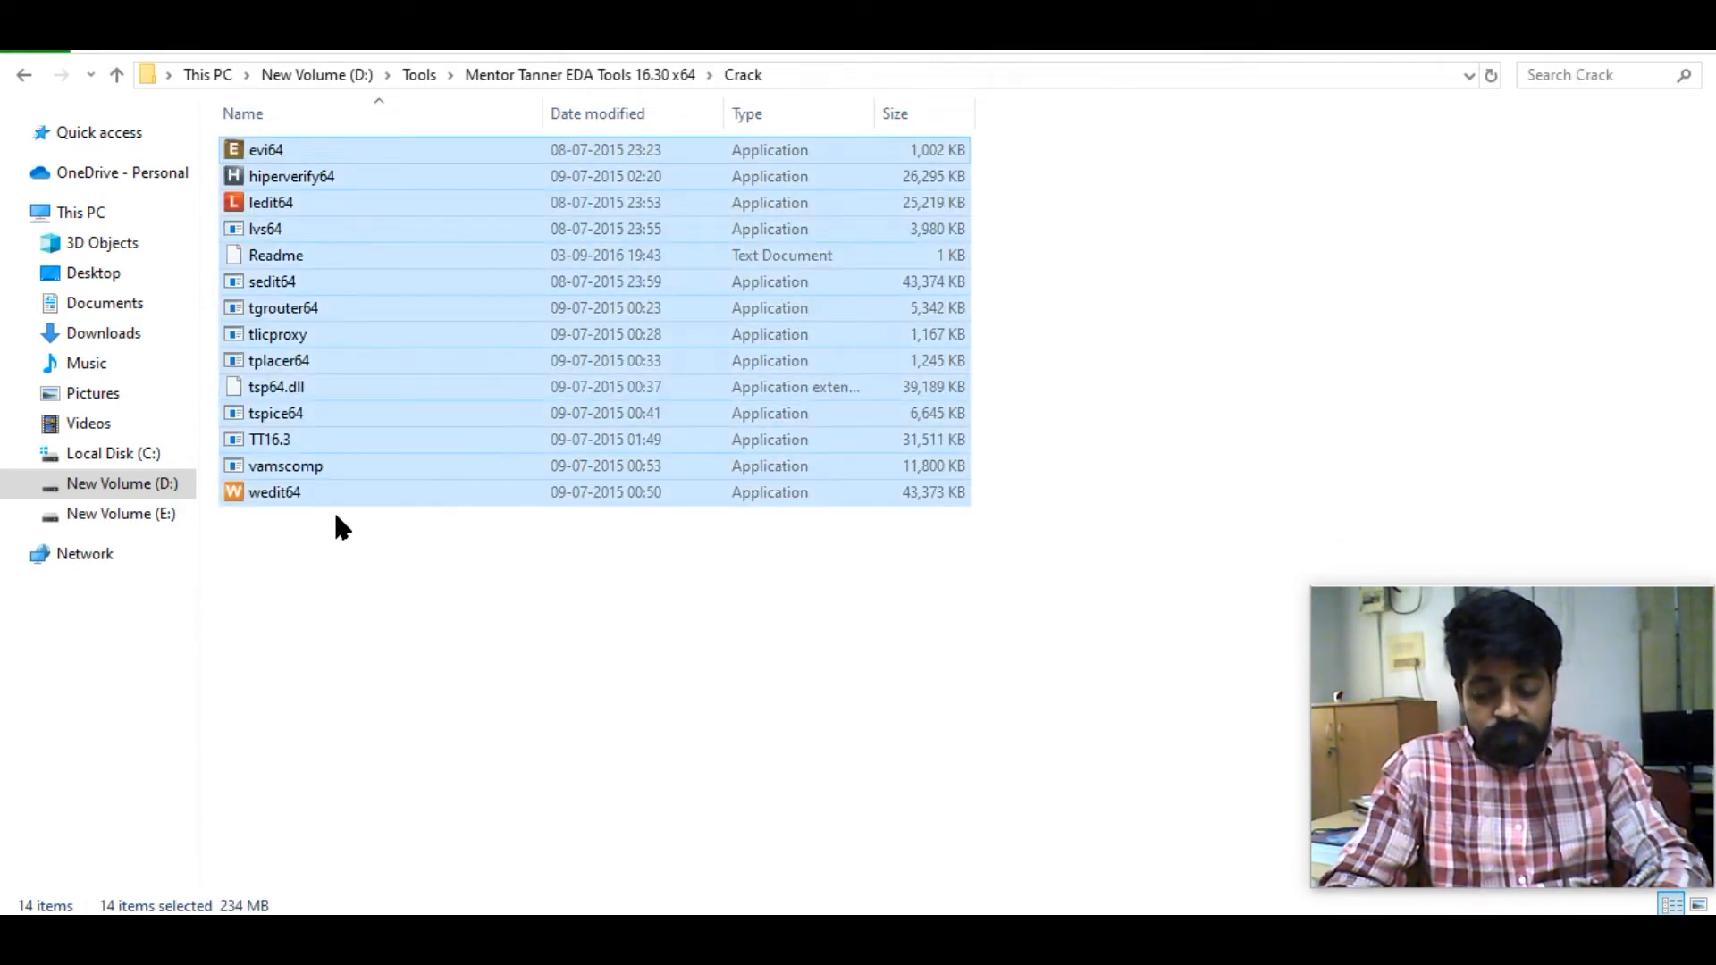
pyautogui.hotkey('alt', 'Tab')
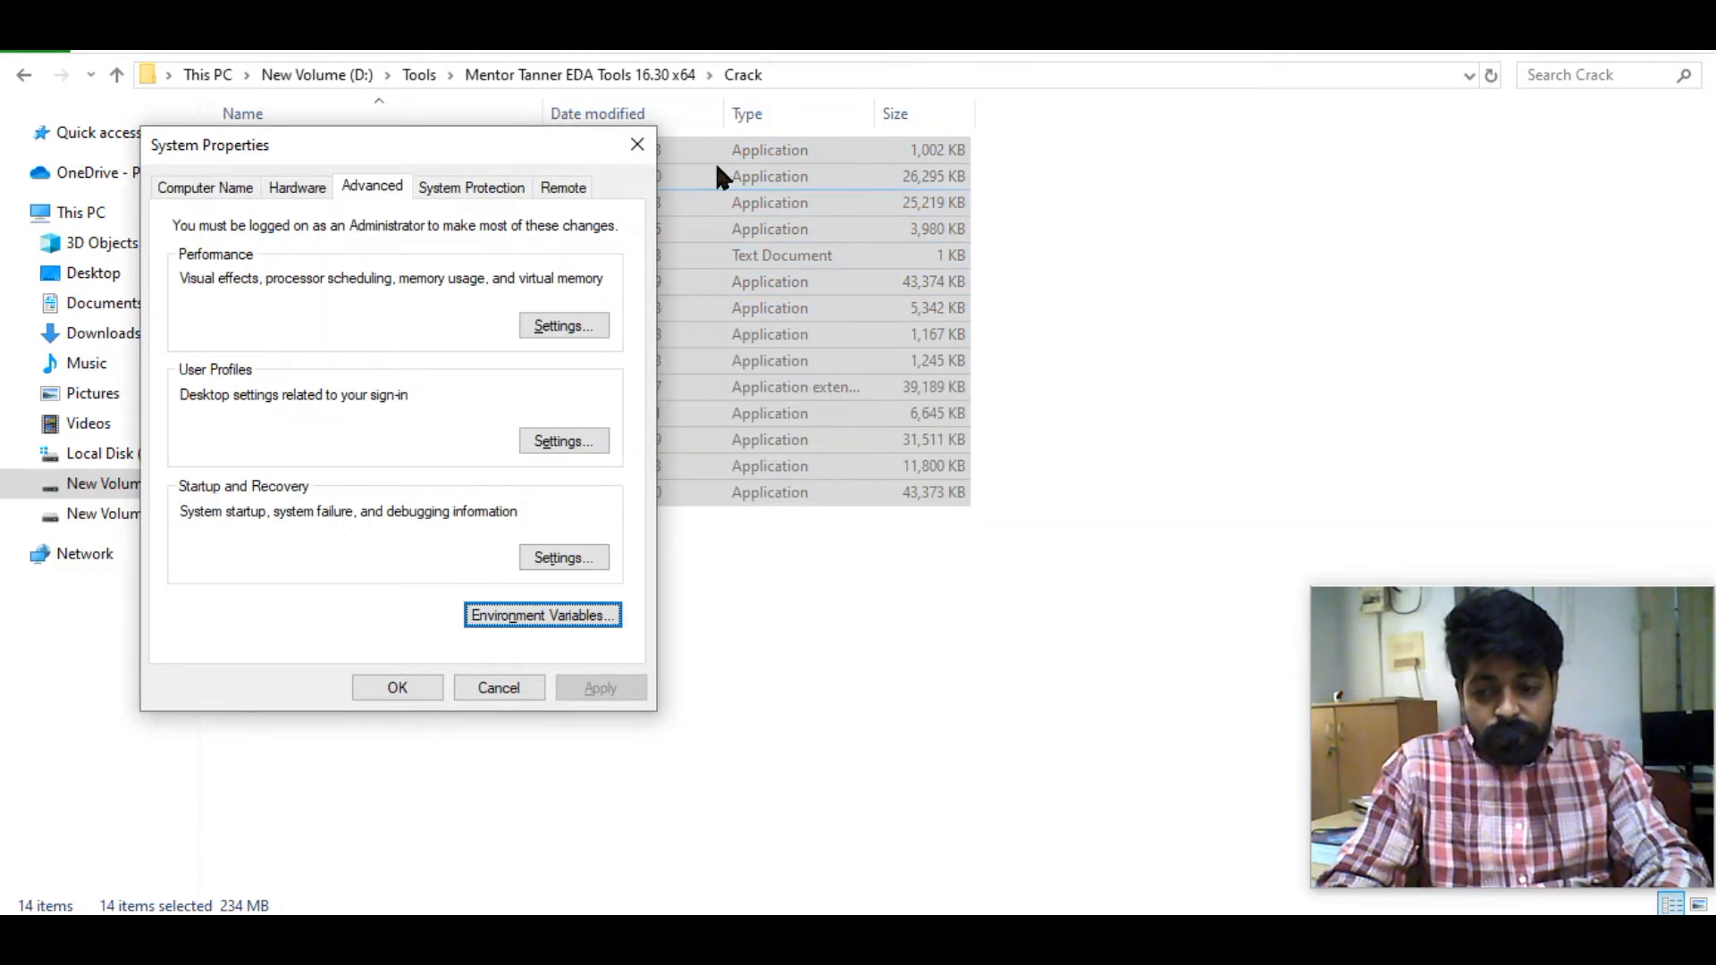
pyautogui.click(638, 144)
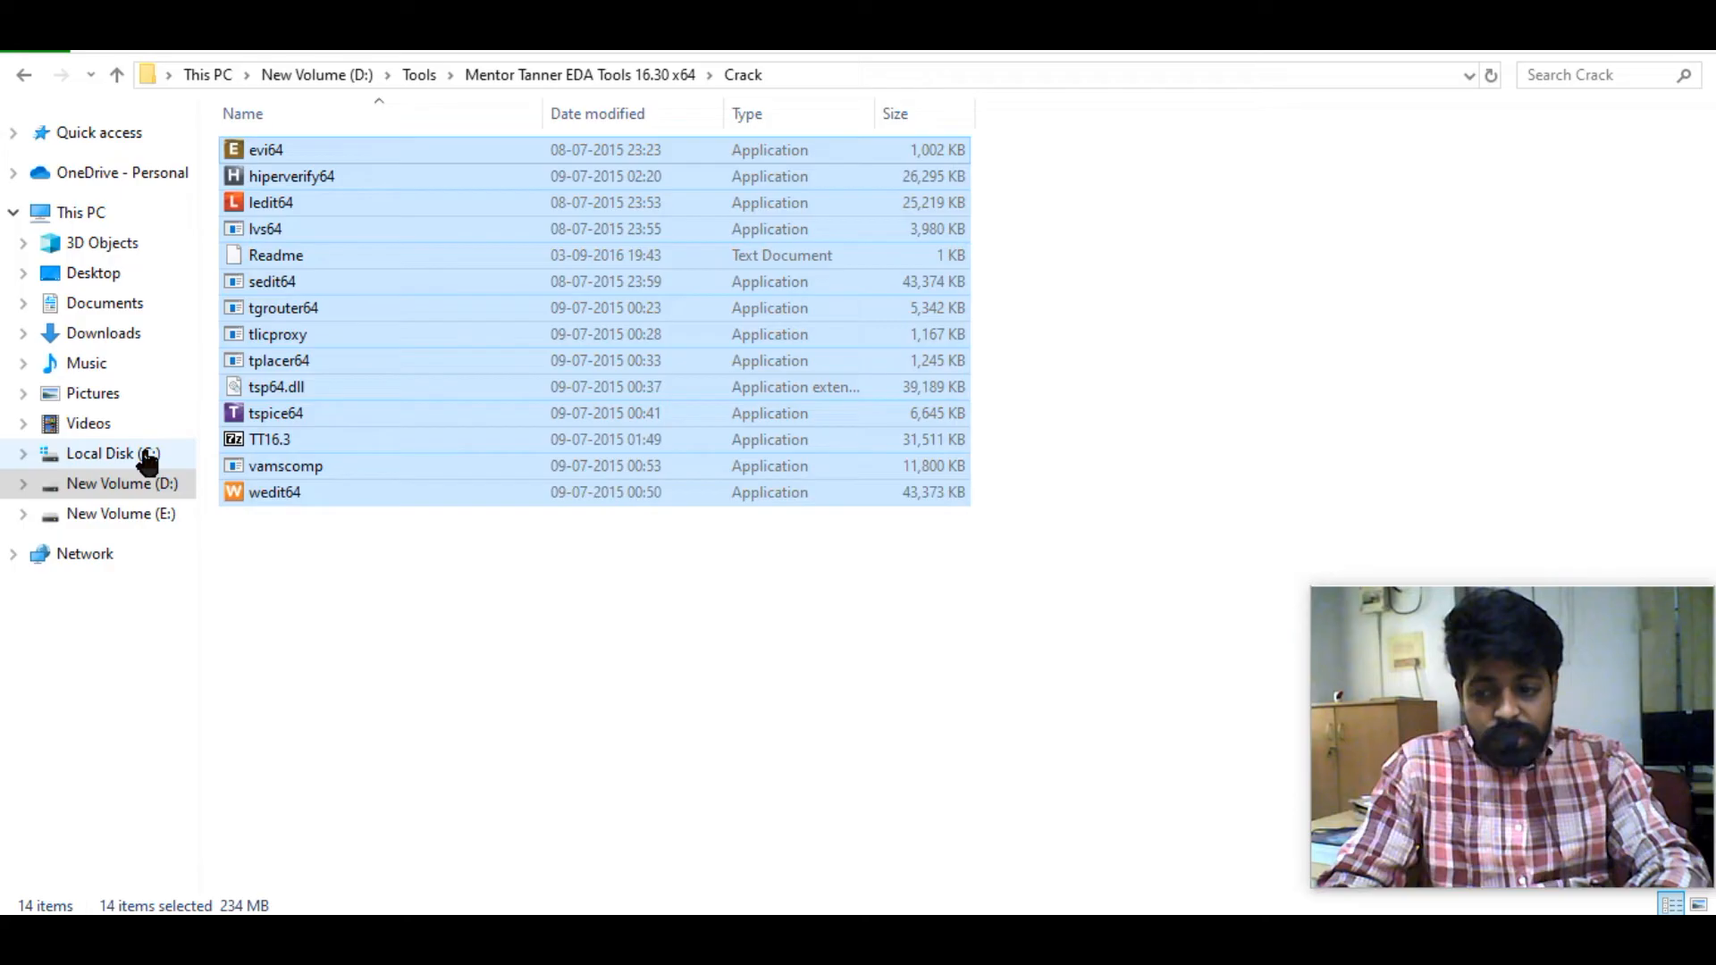
# Paste the copied files into C:\tanner tools, replacing the files with the same names
pyautogui.click(143, 456)
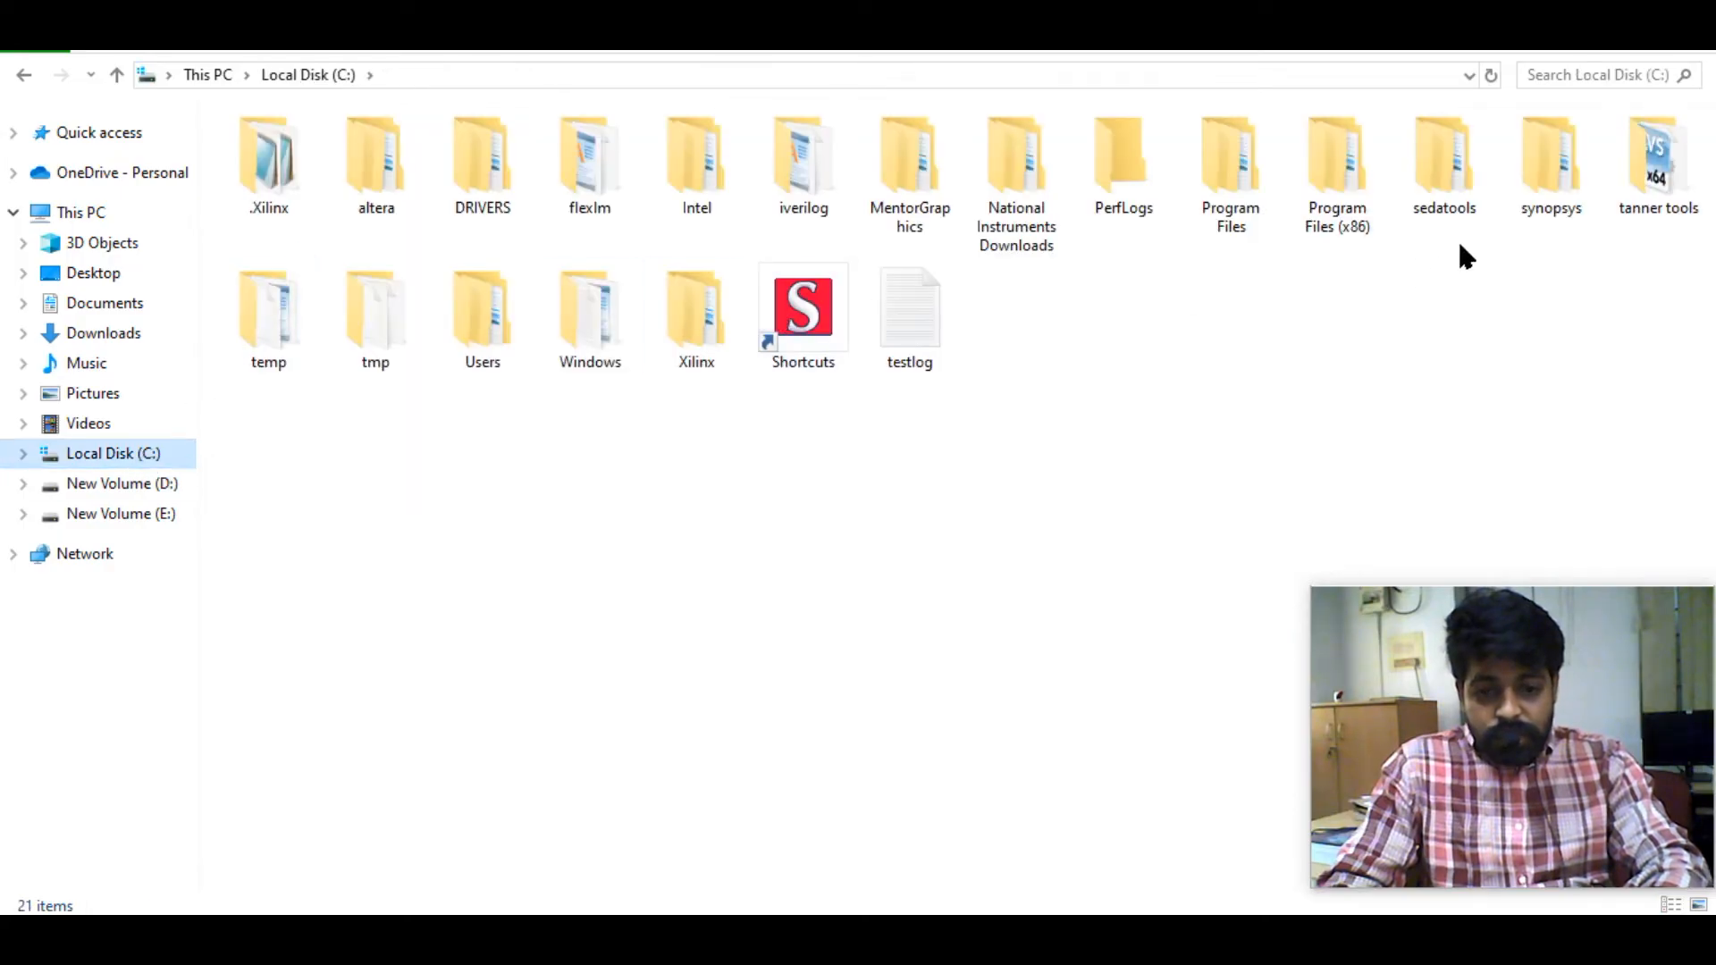
pyautogui.doubleClick(1654, 189)
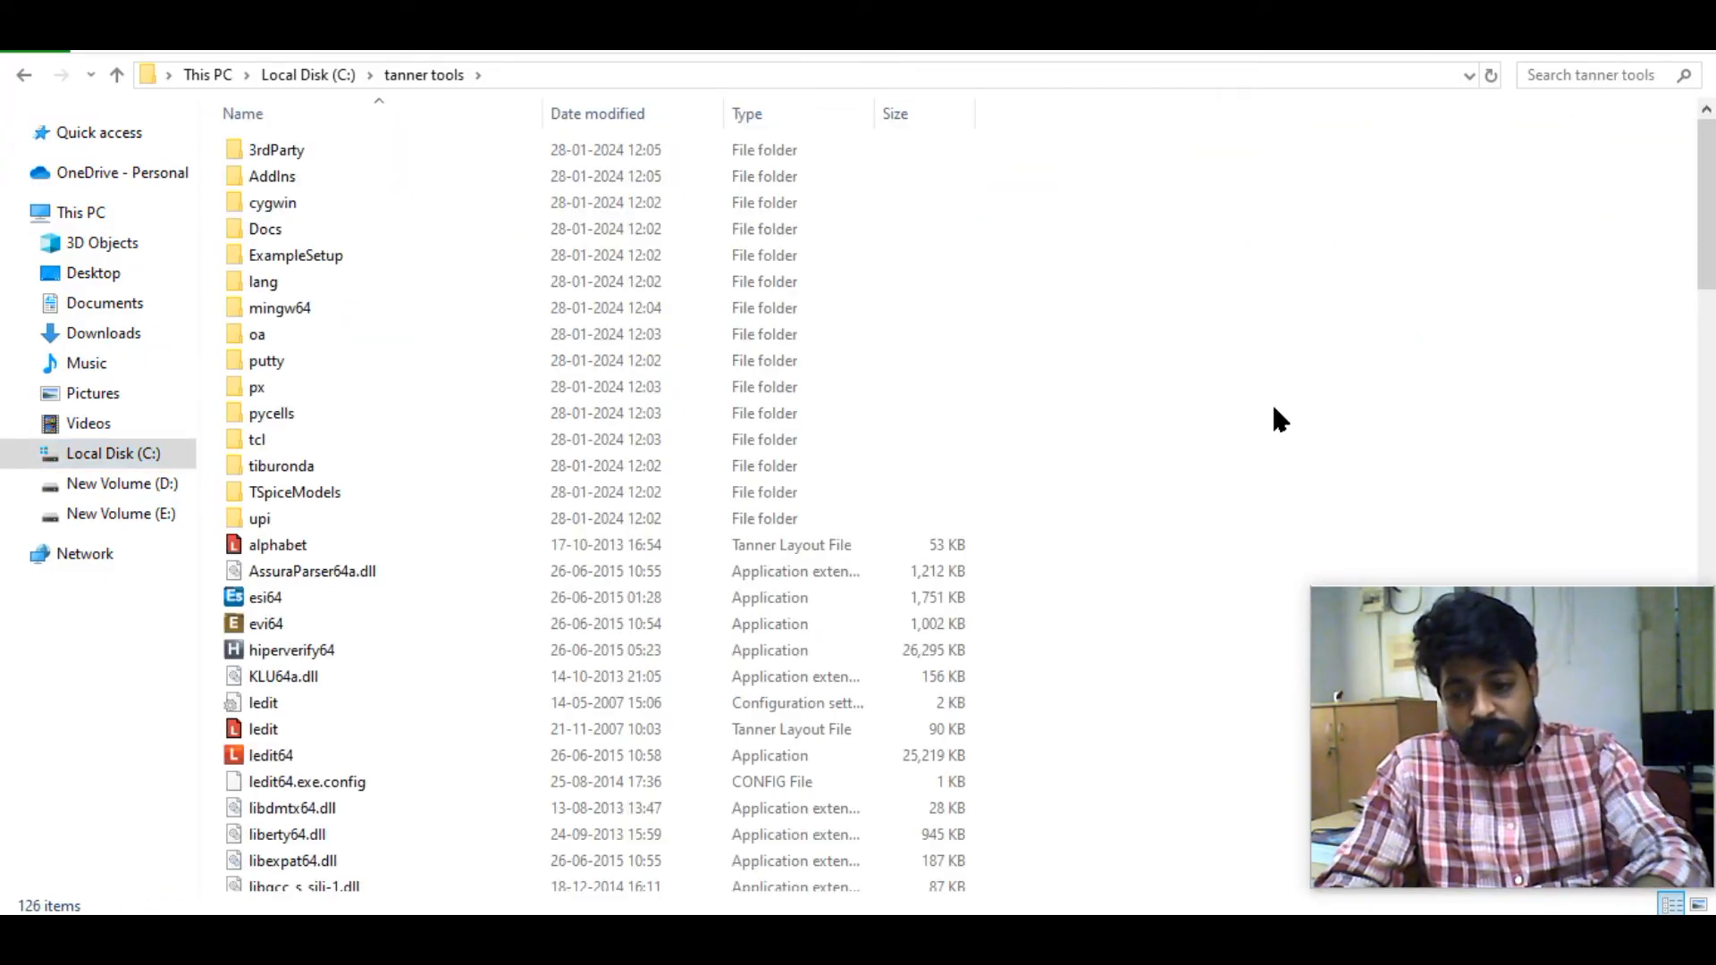
pyautogui.hotkey('ctrl', 'v')
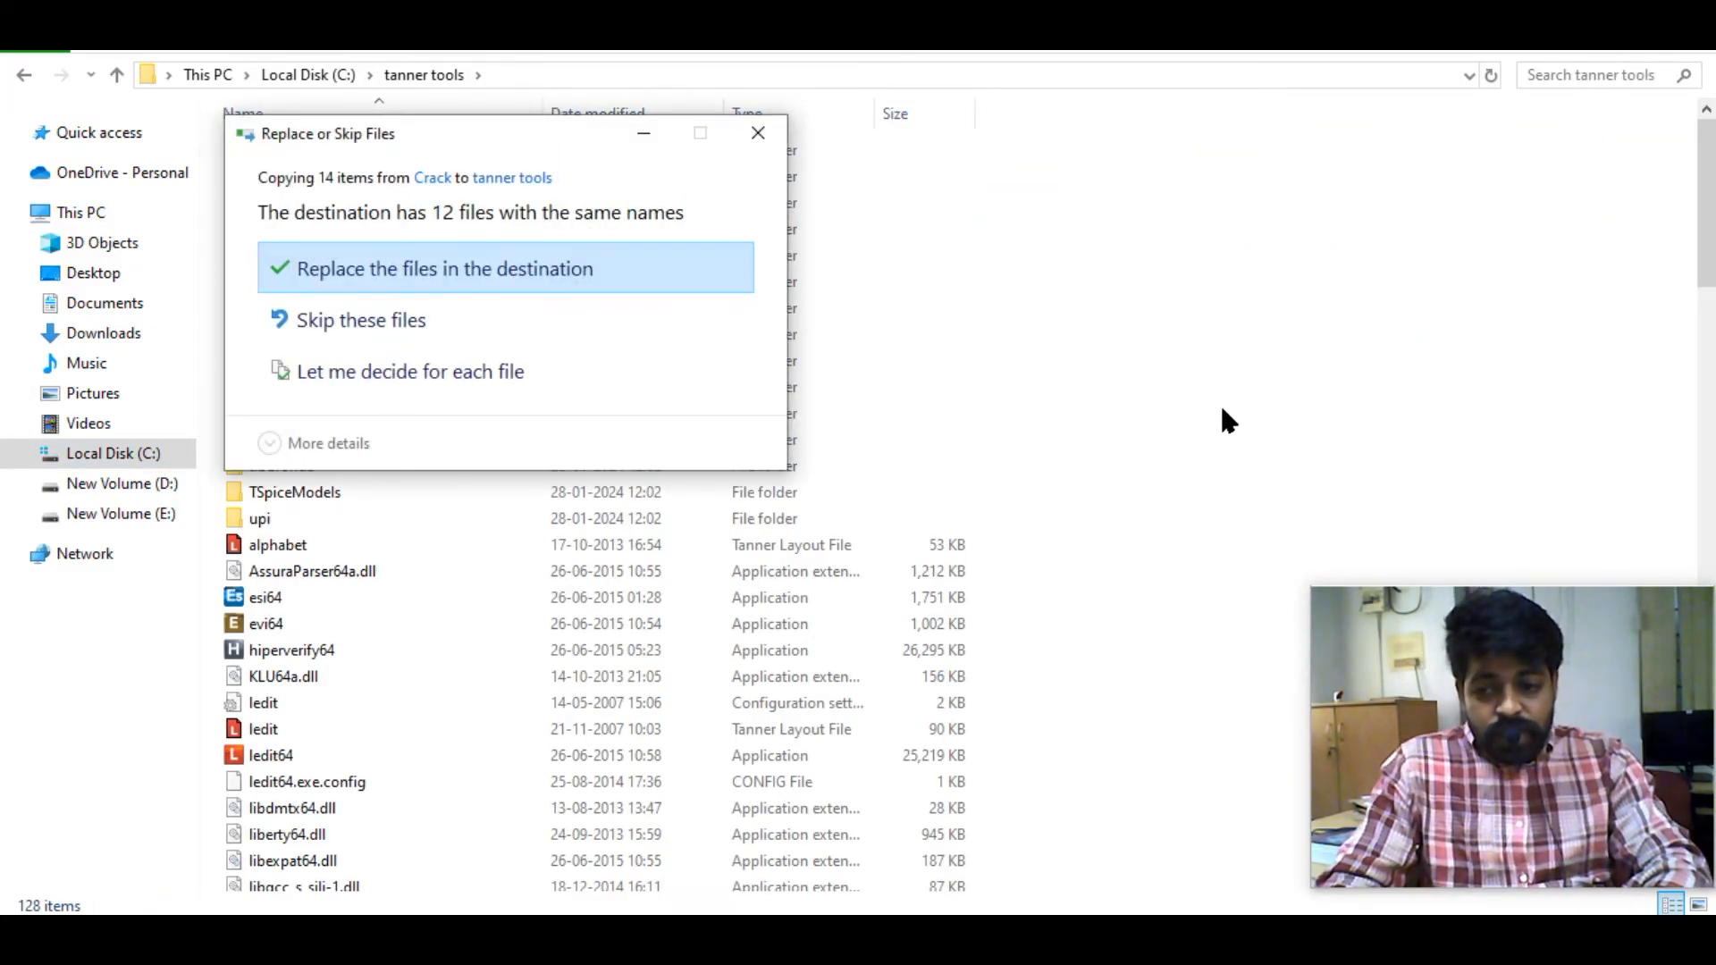
pyautogui.click(581, 270)
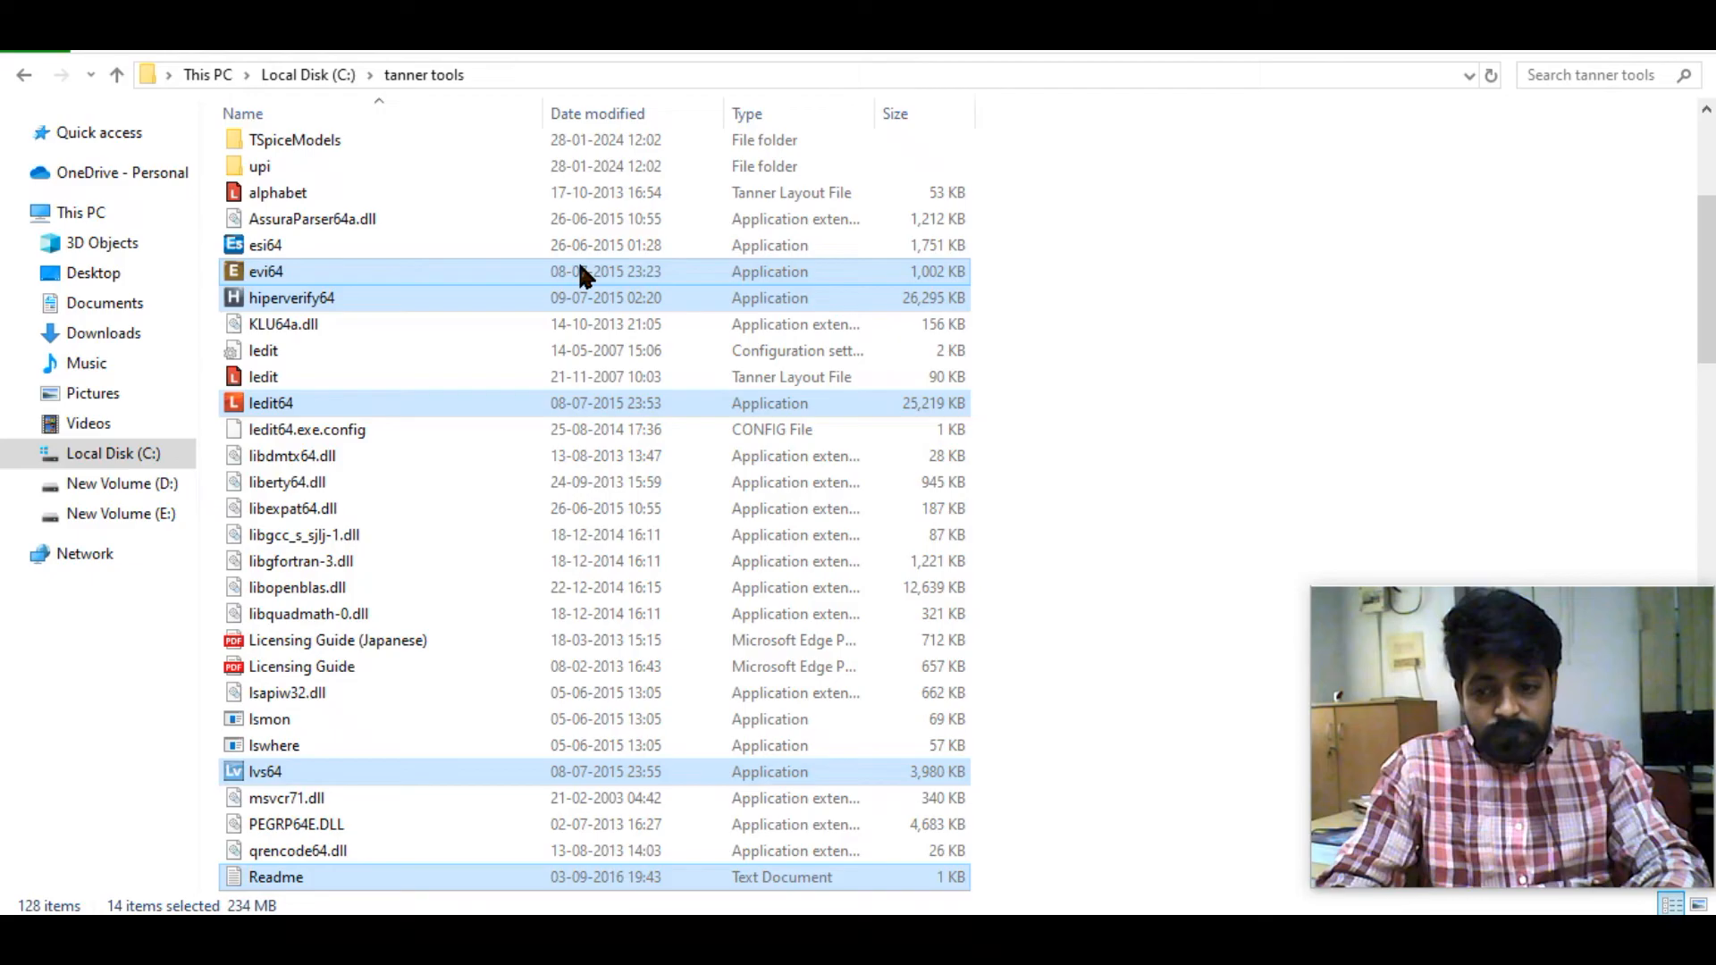
pyautogui.click(1332, 321)
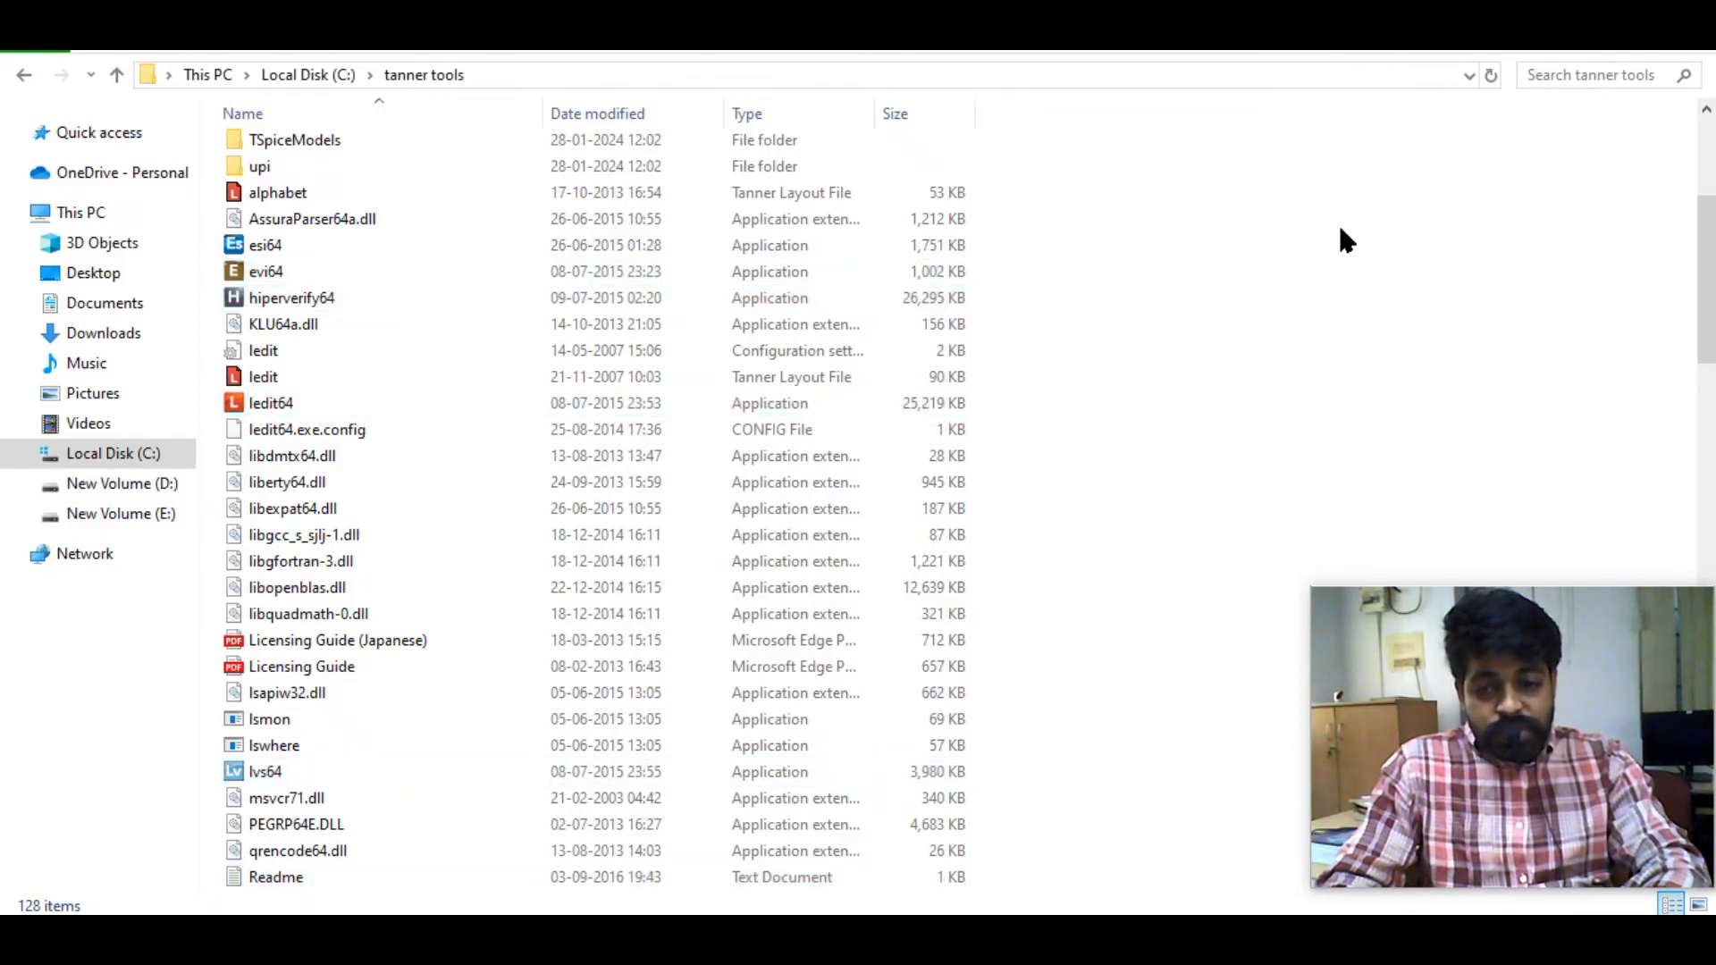
# Launch S-Edit v16.3 64-bit and start the setup of the Tanner Tools examples
pyautogui.hotkey('alt', 'Tab')
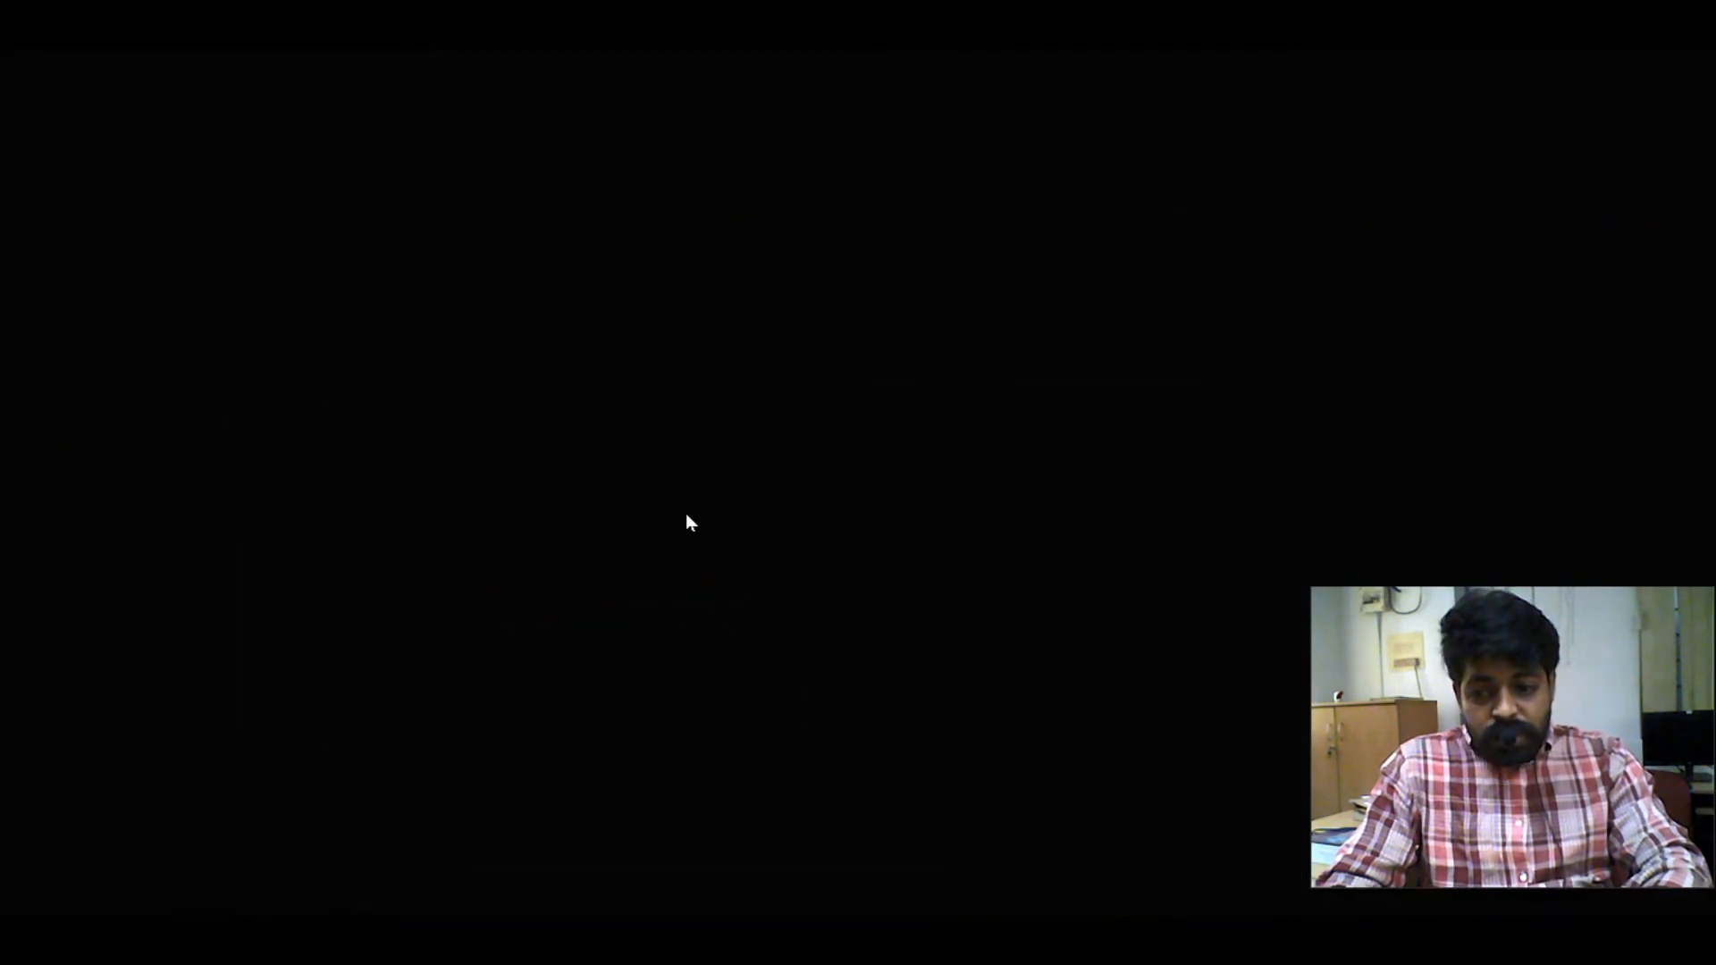
pyautogui.write('s-')
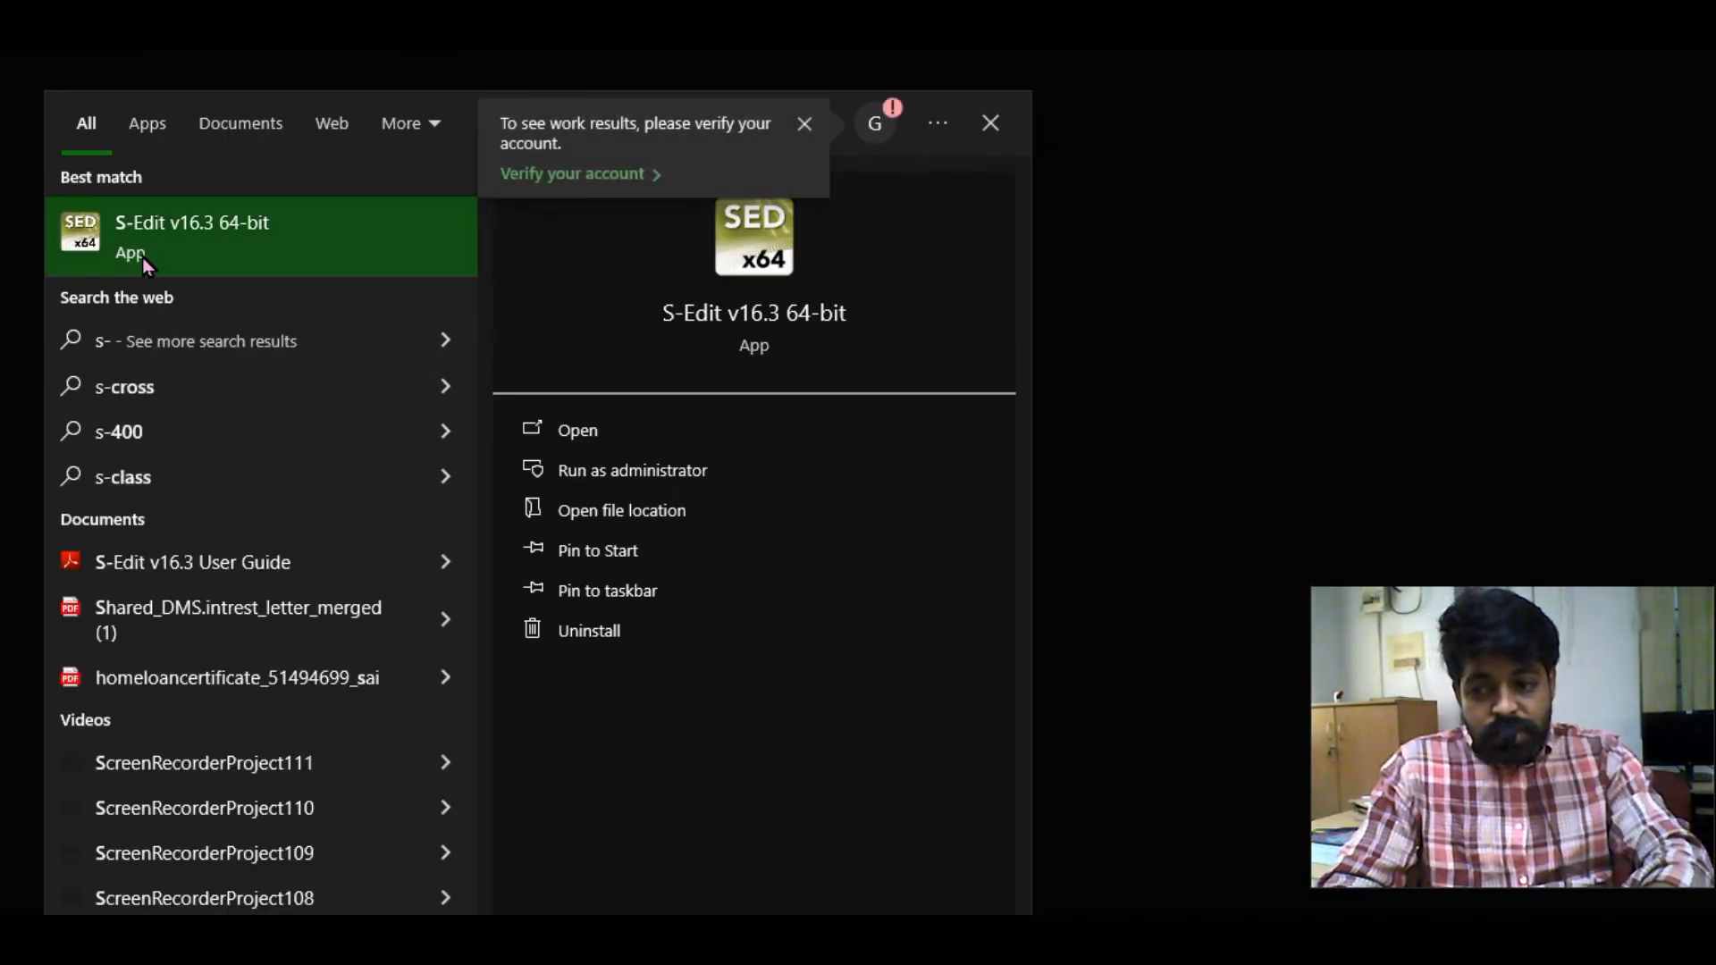
pyautogui.click(148, 239)
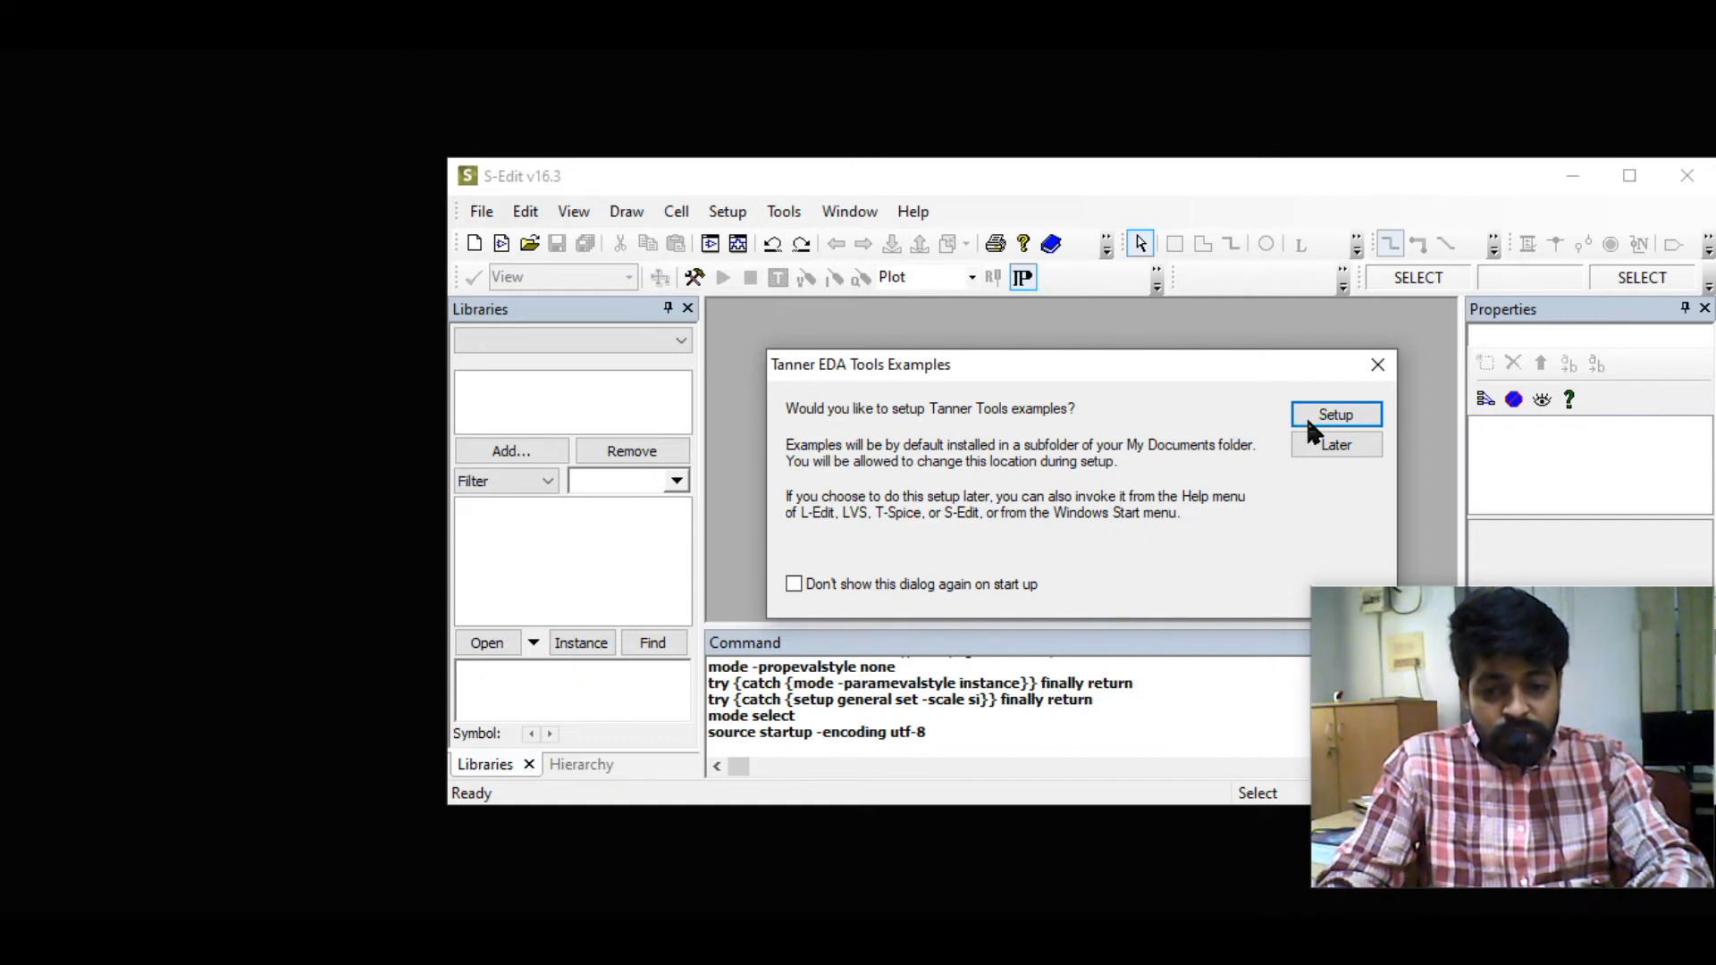
pyautogui.click(1333, 418)
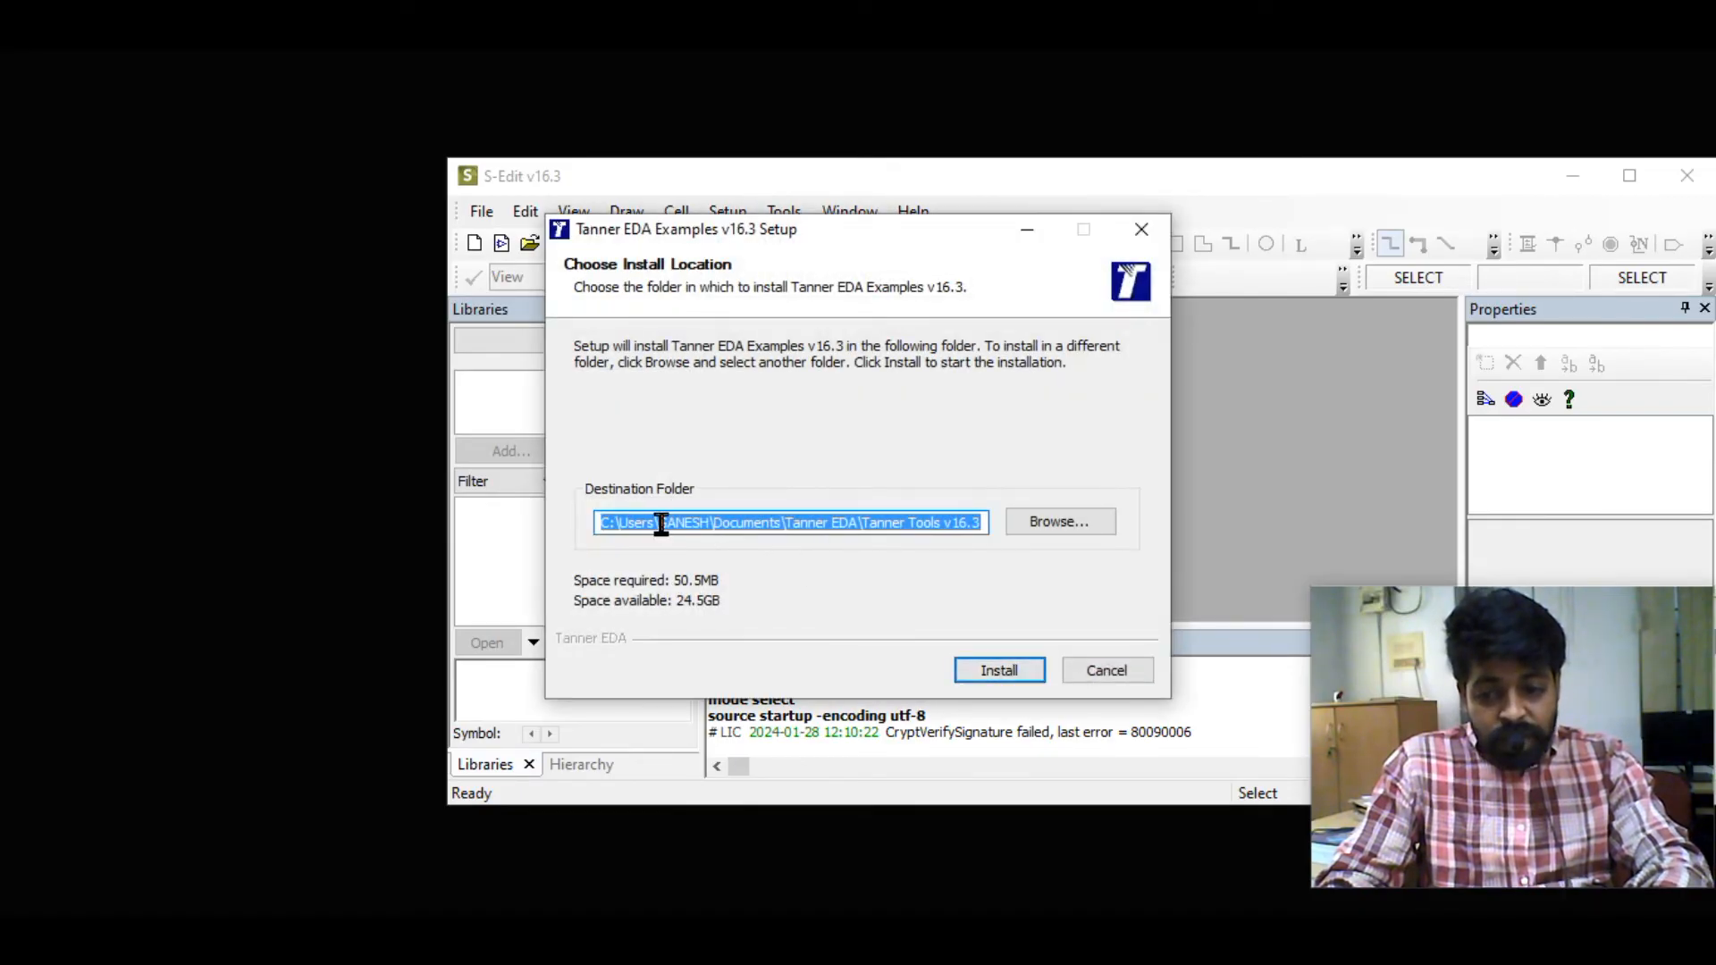
# Browse for the examples' destination and select the tanner tools folder on Local Disk (C:)
pyautogui.click(1060, 525)
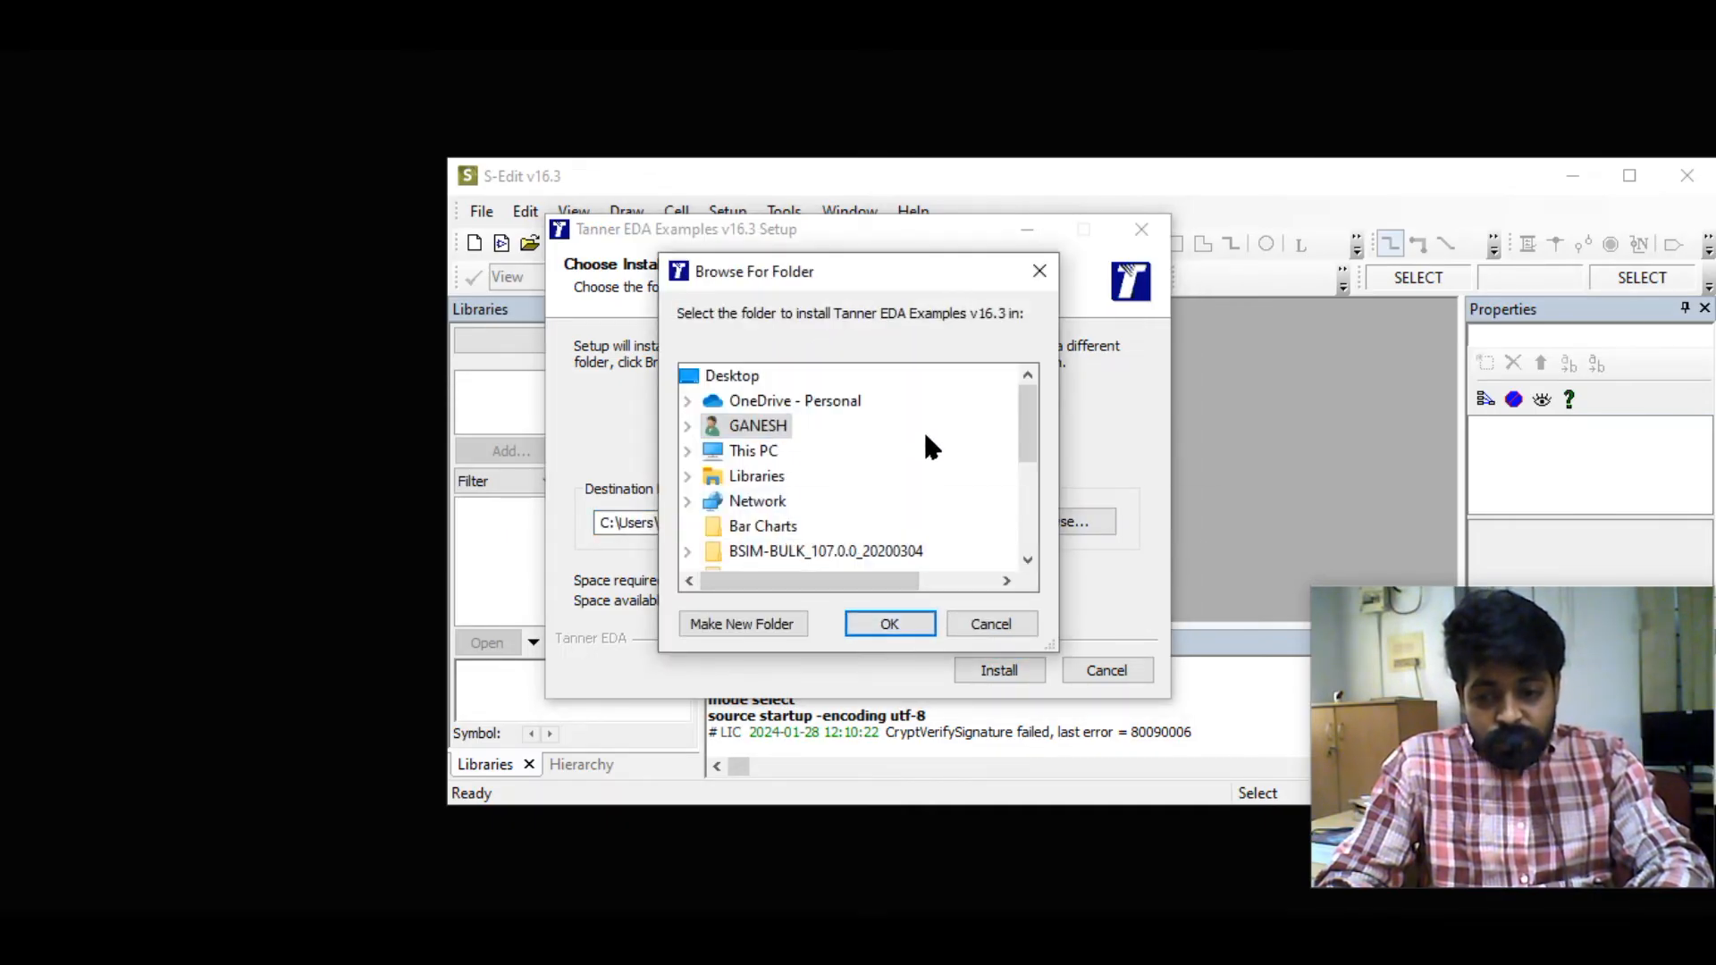
pyautogui.moveTo(1033, 435); pyautogui.dragTo(1028, 374)
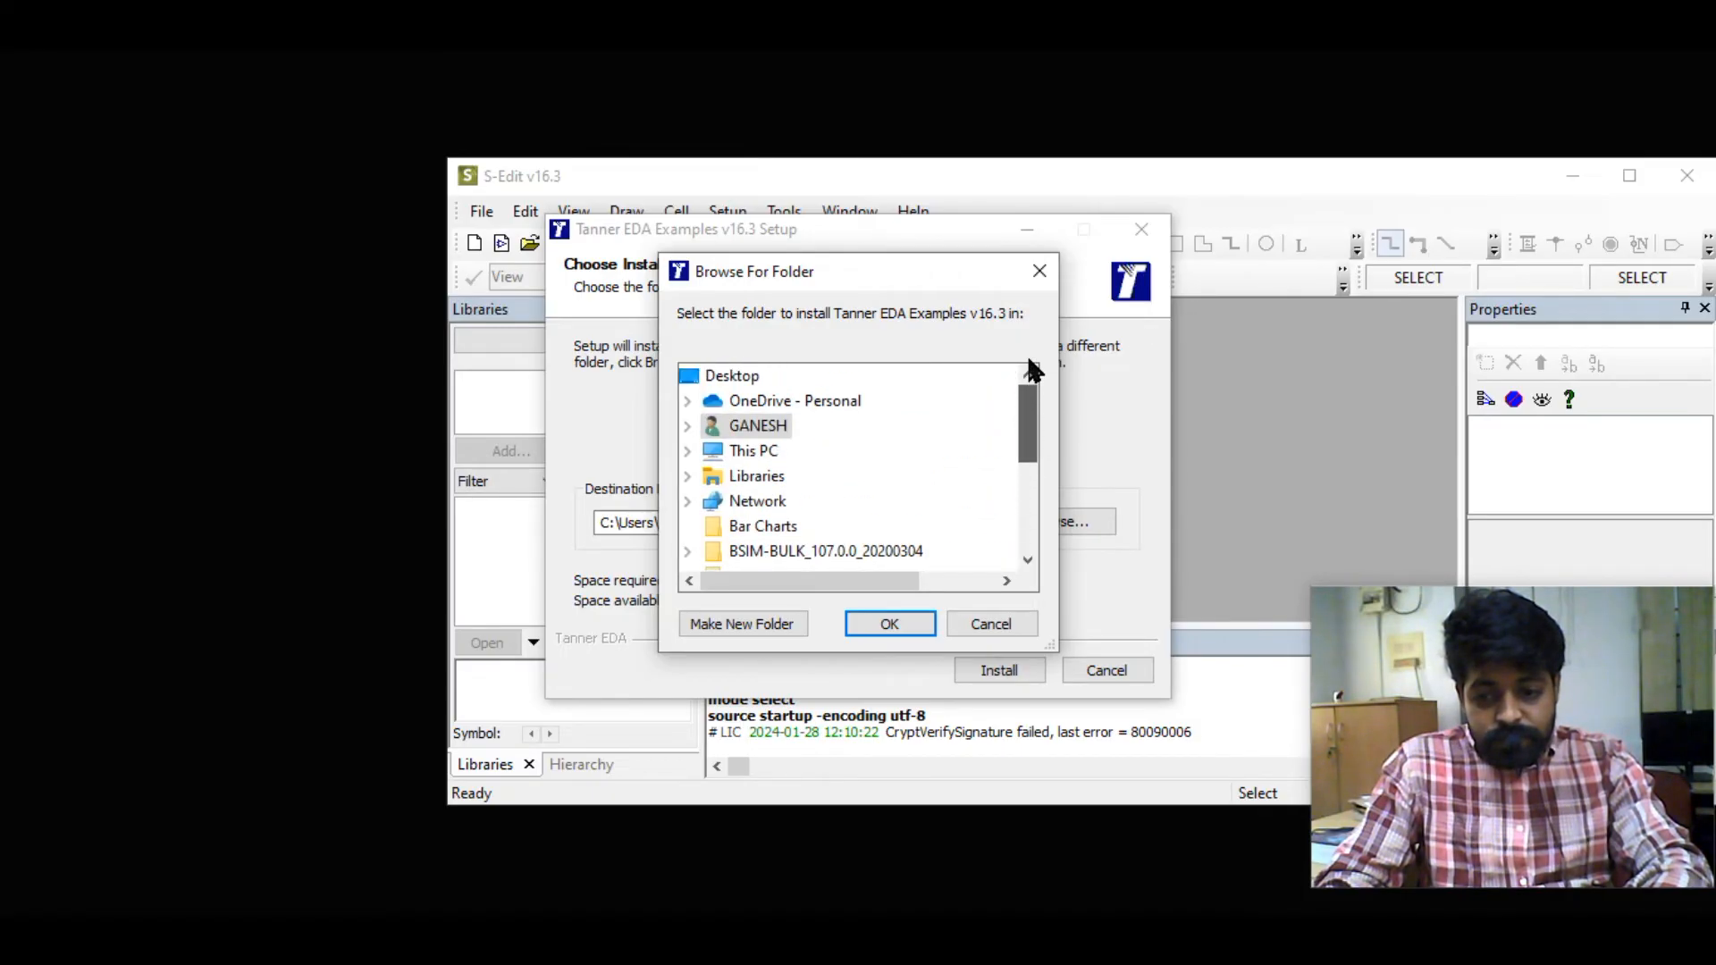
pyautogui.doubleClick(760, 452)
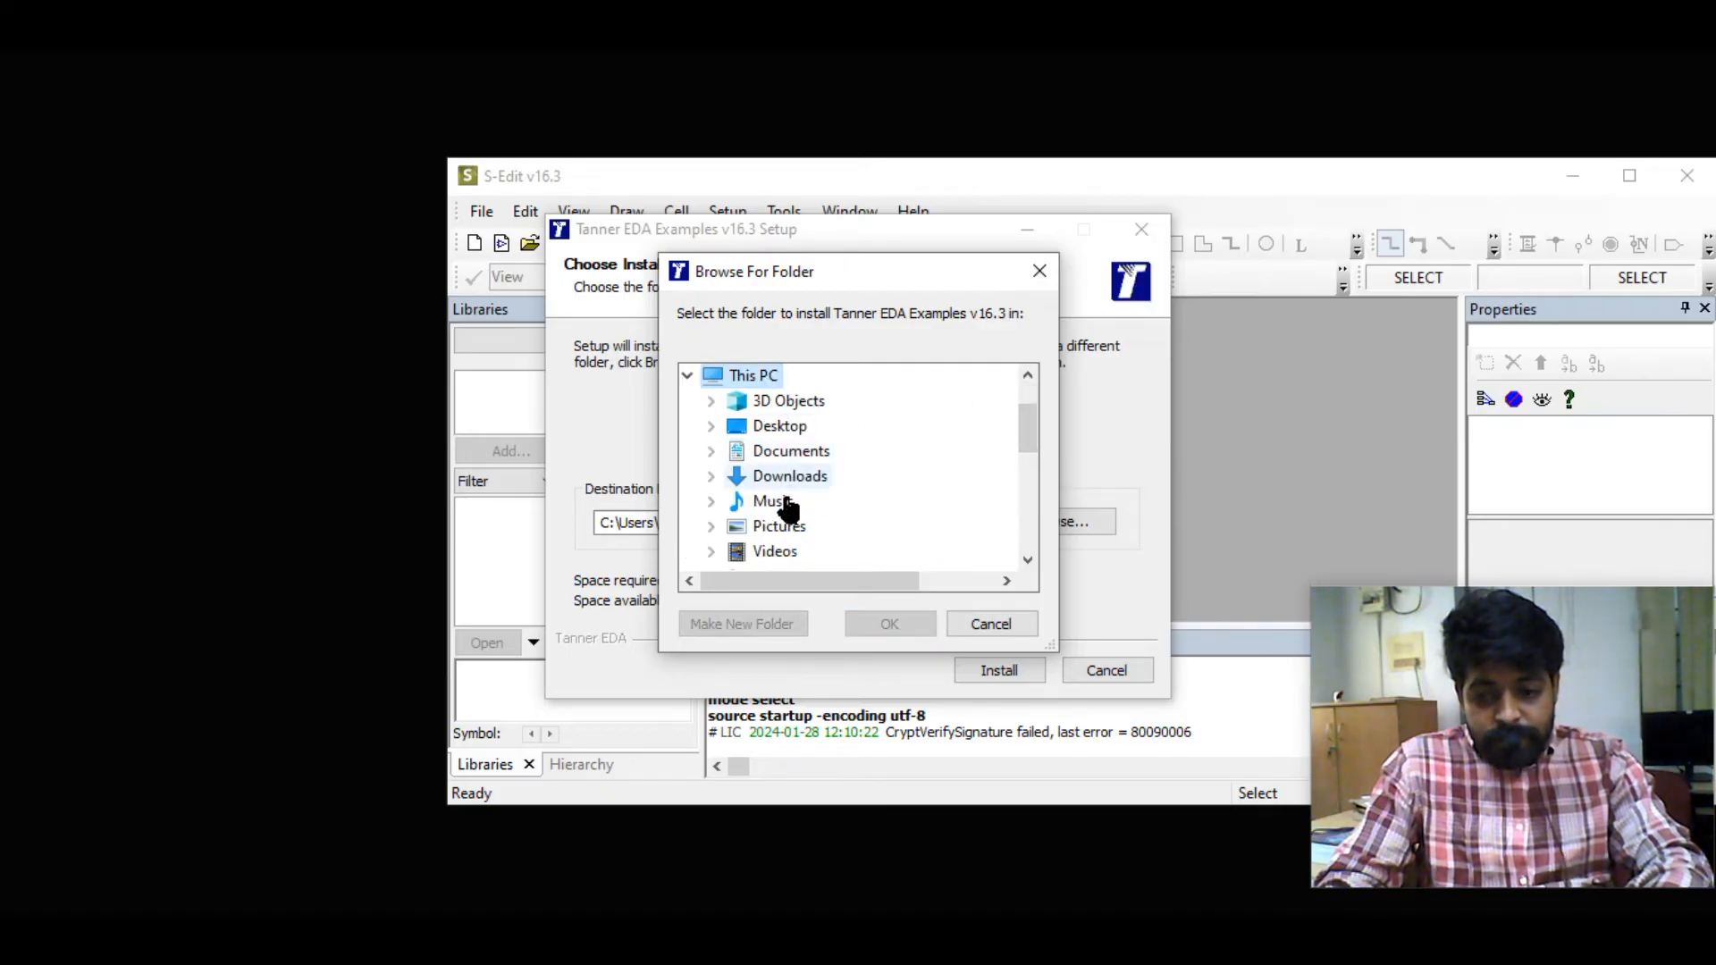
pyautogui.moveTo(1028, 429); pyautogui.dragTo(1026, 472)
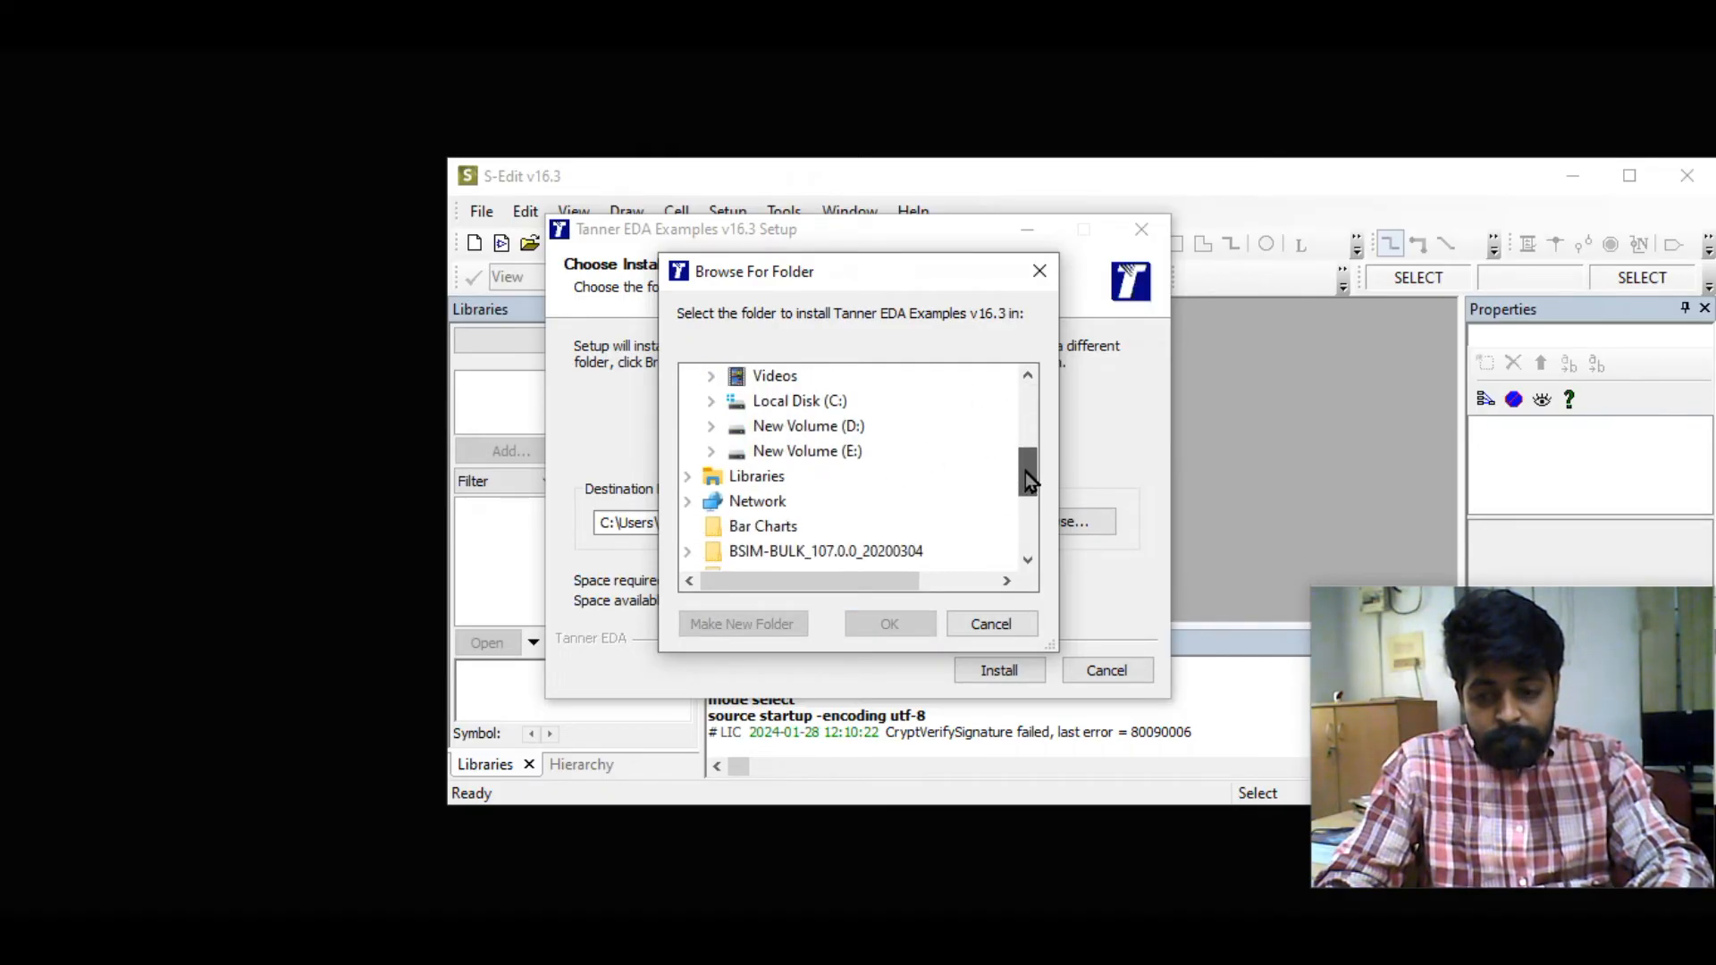
pyautogui.doubleClick(821, 400)
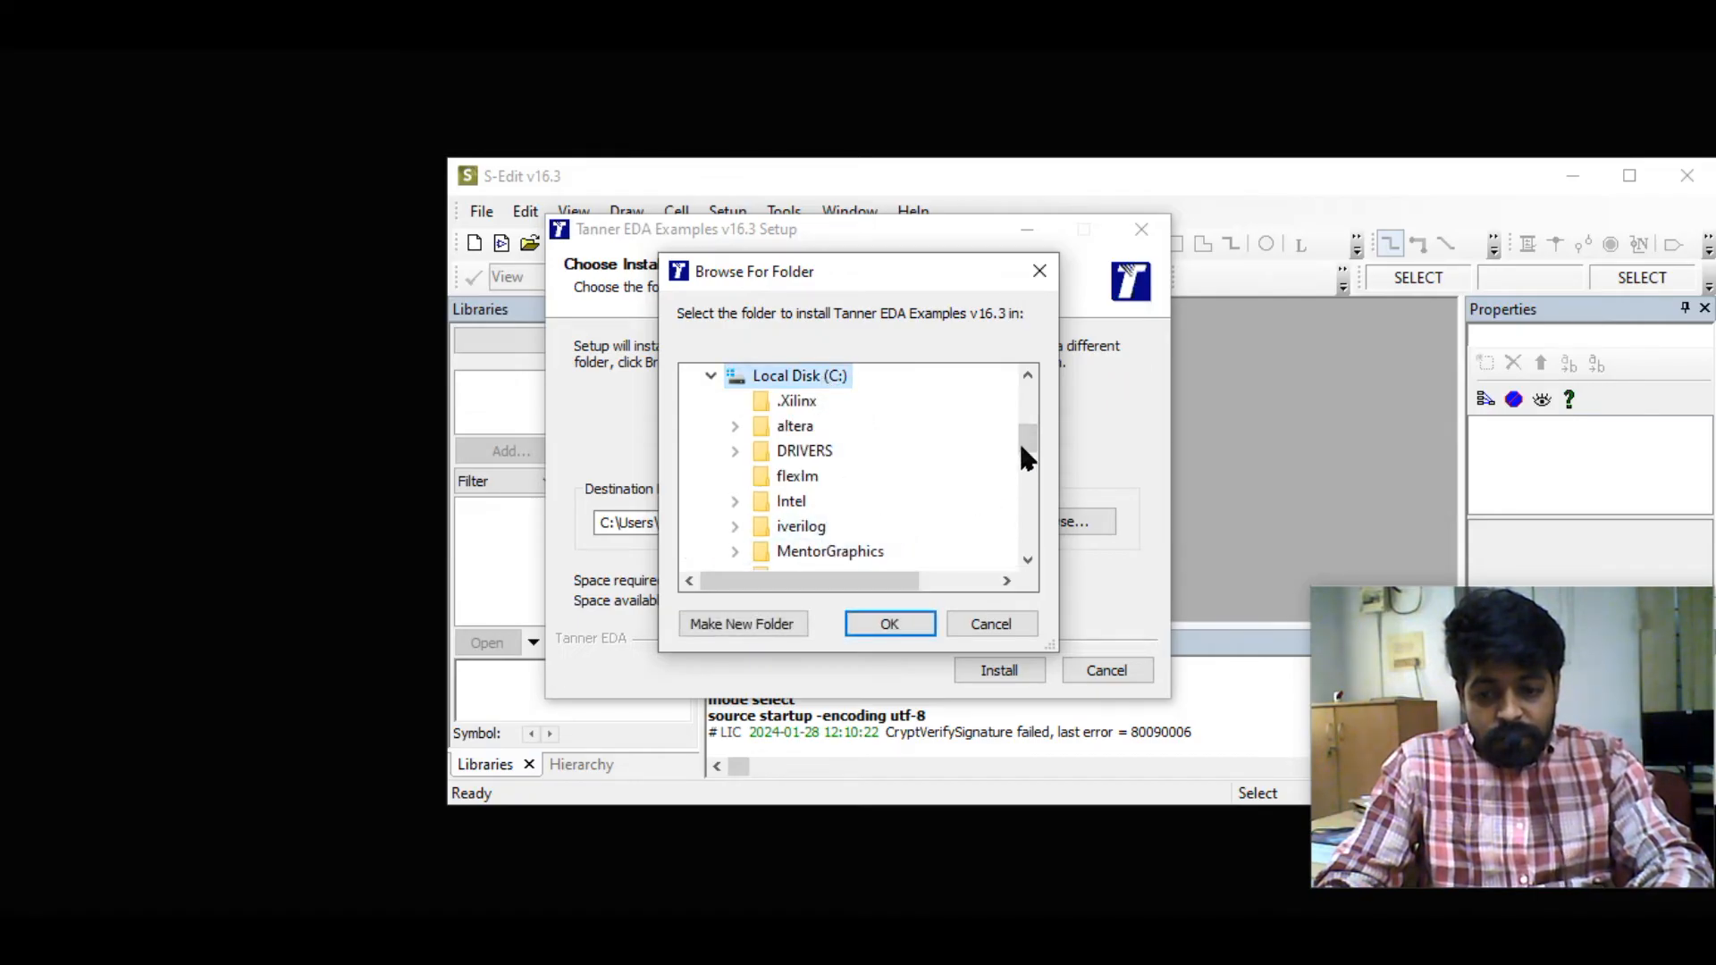
pyautogui.moveTo(1030, 450); pyautogui.dragTo(1027, 484)
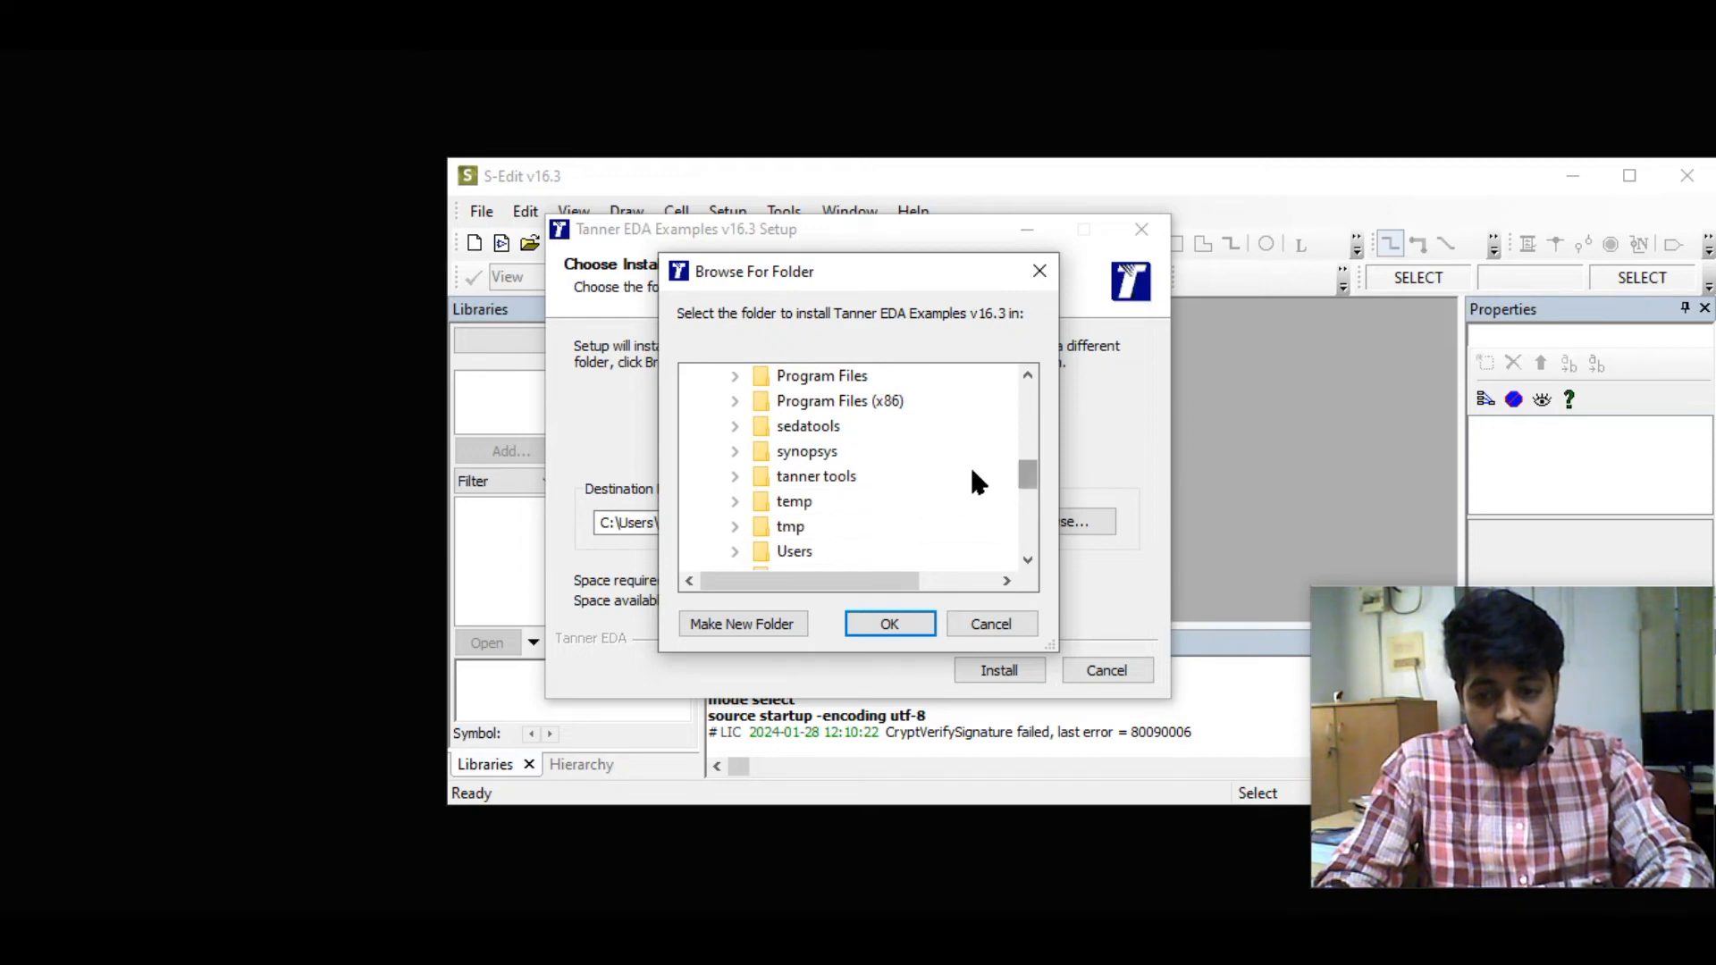
pyautogui.doubleClick(841, 479)
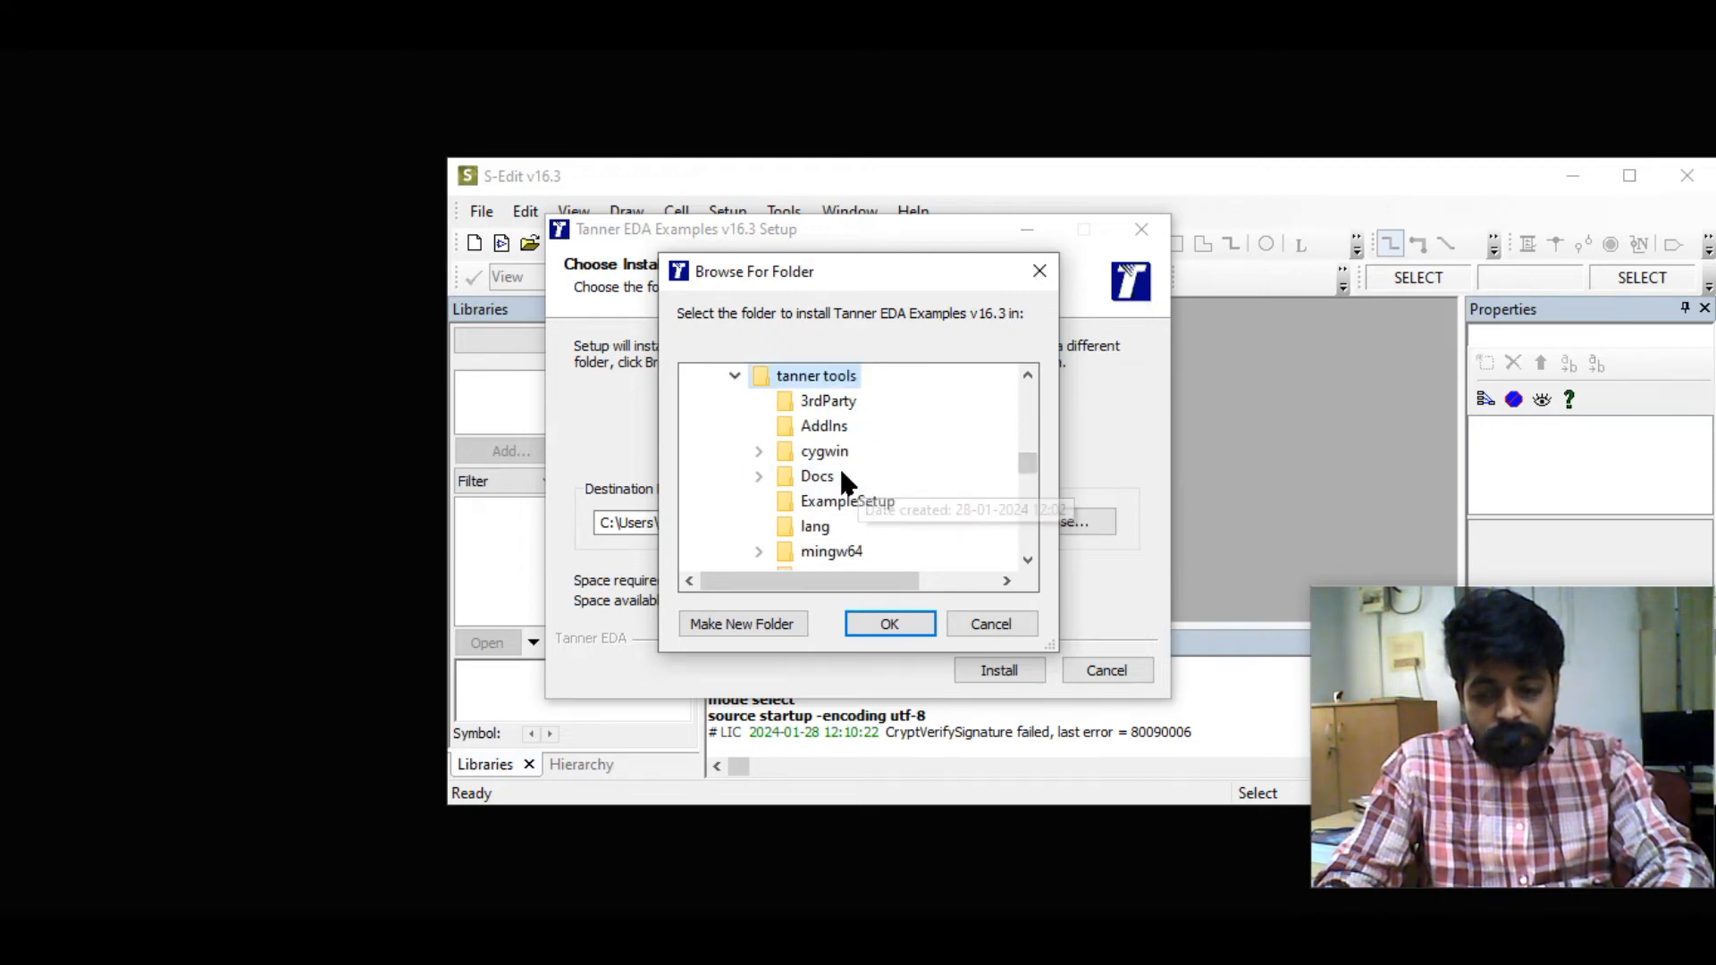
# Create a folder named examples inside tanner tools as the destination and start installing the Tanner EDA Examples v16.3 there
pyautogui.click(778, 624)
pyautogui.write('ex')
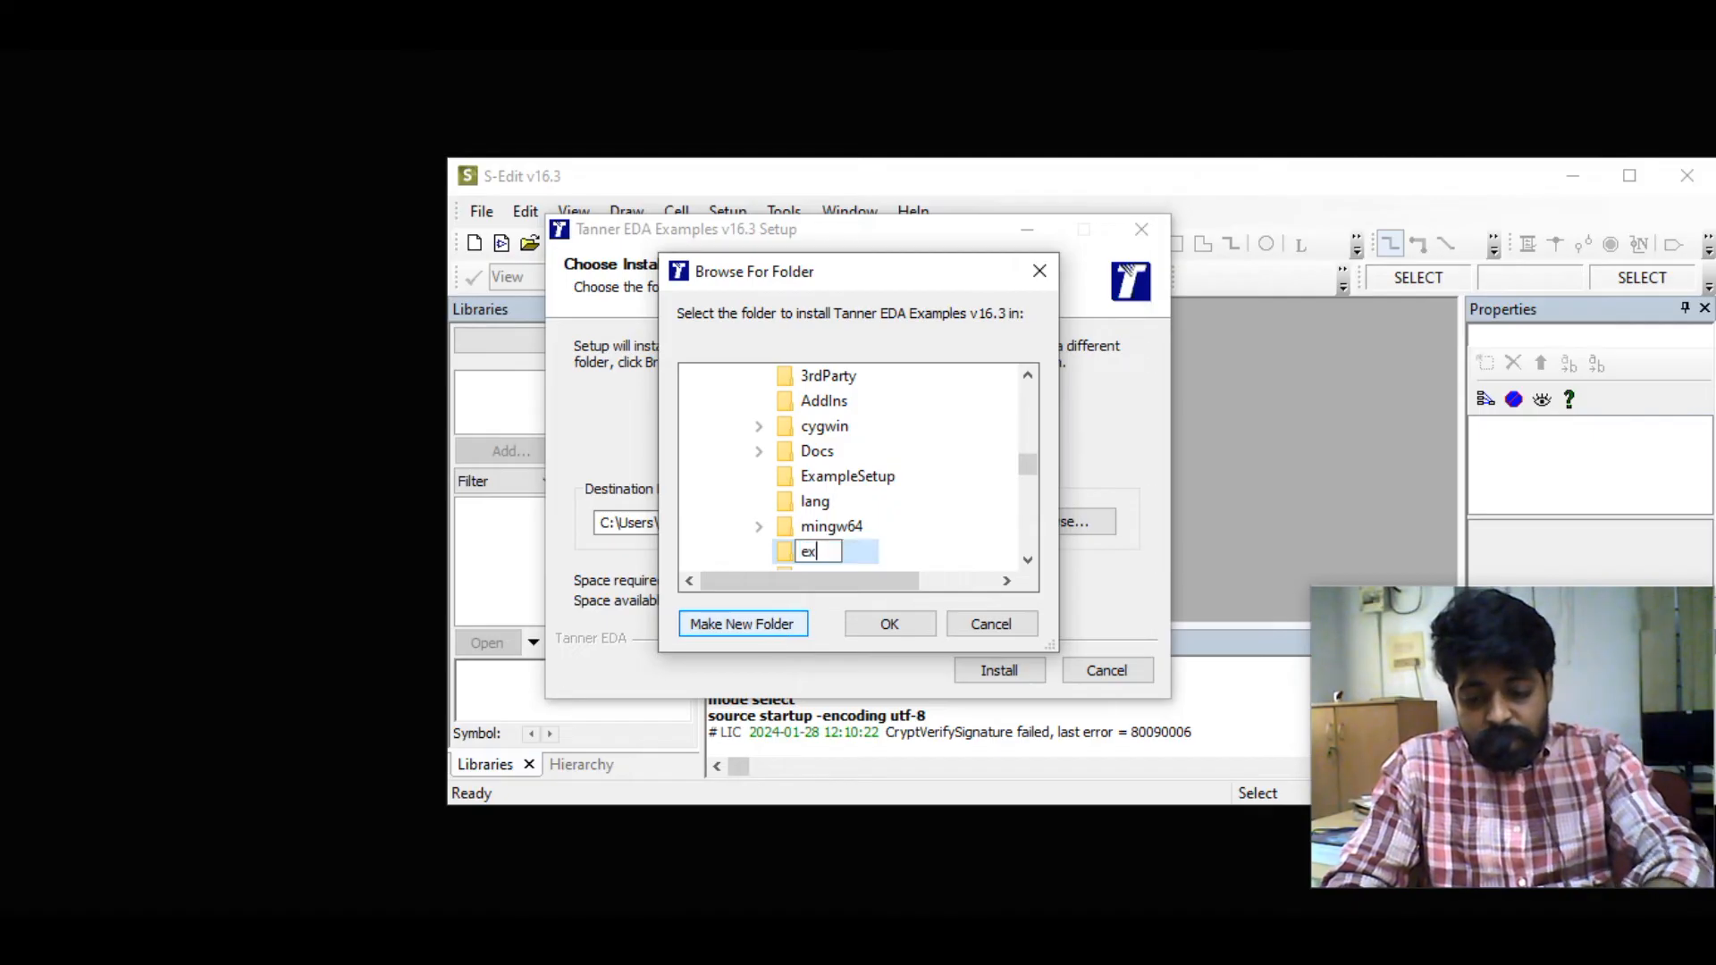
pyautogui.write('p')
pyautogui.write('amples')
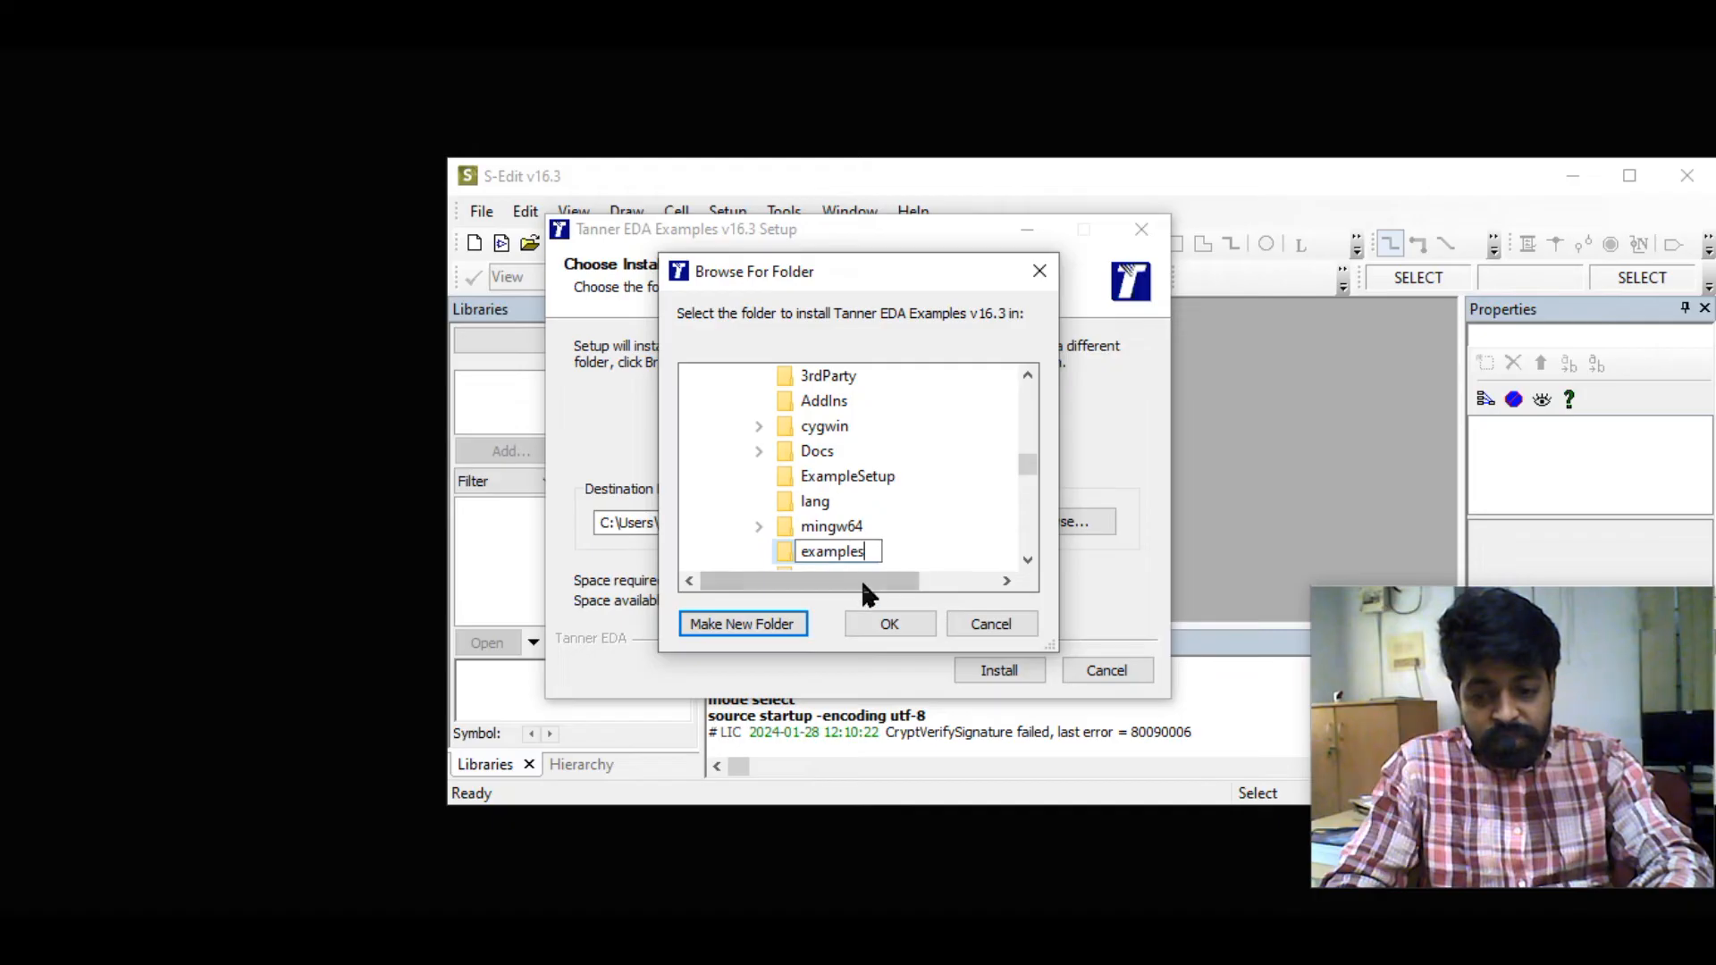
pyautogui.click(884, 626)
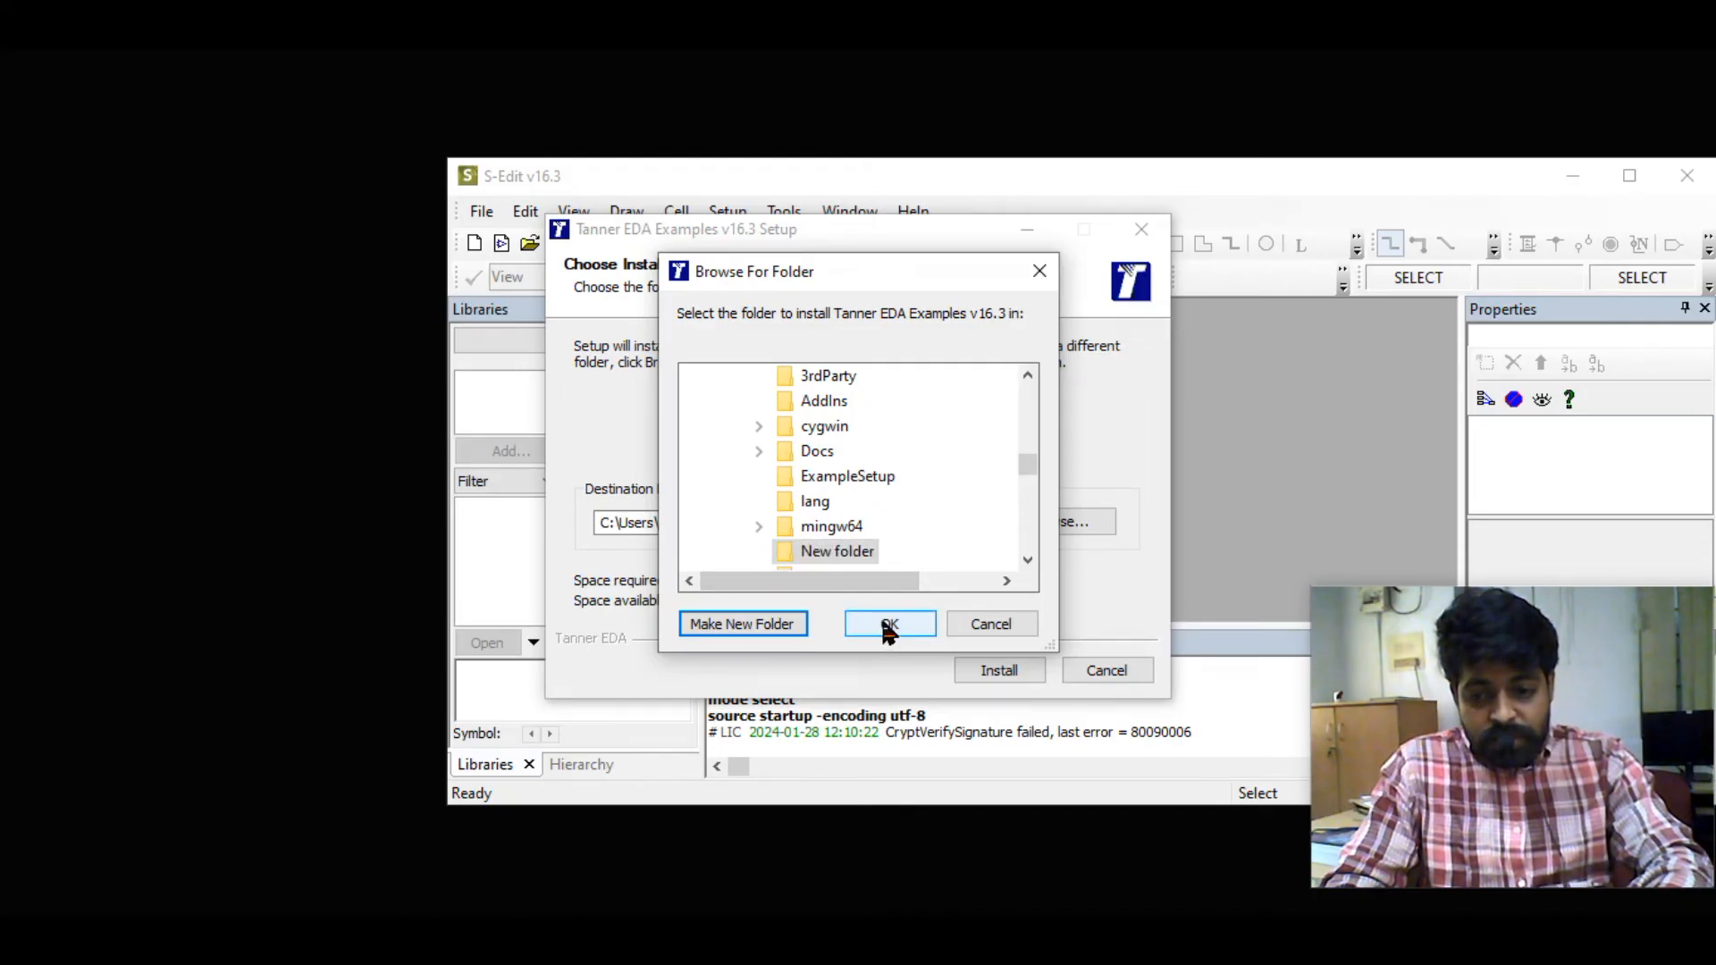
pyautogui.click(884, 624)
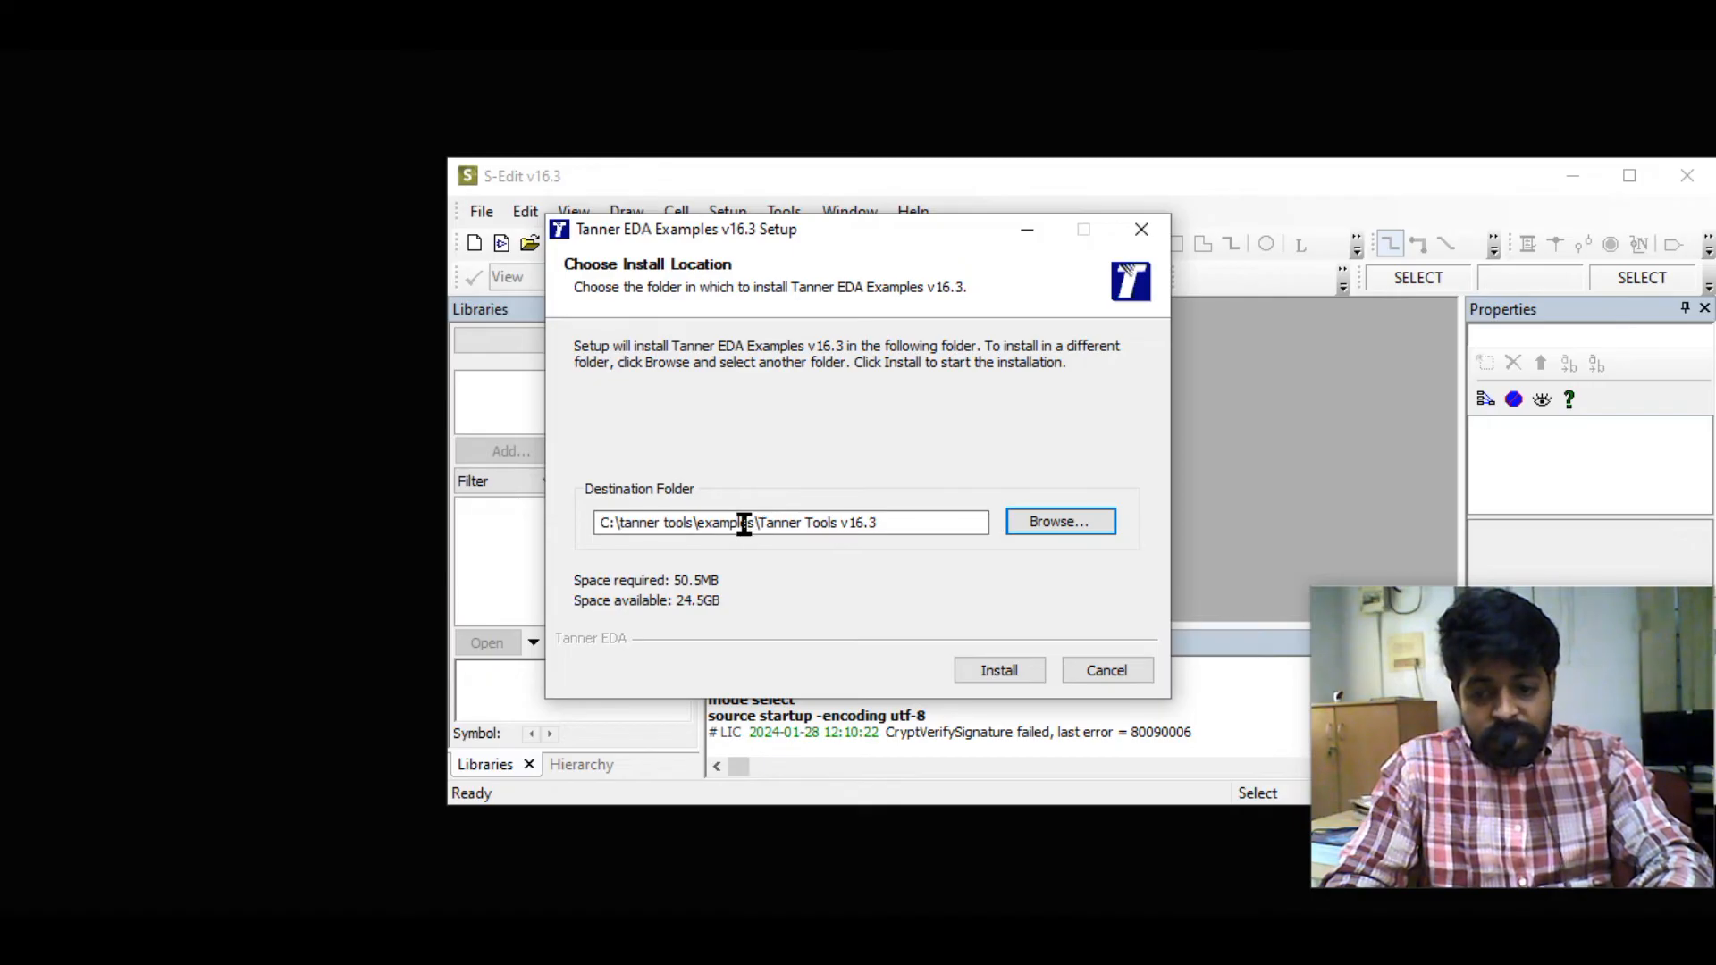
pyautogui.click(1001, 671)
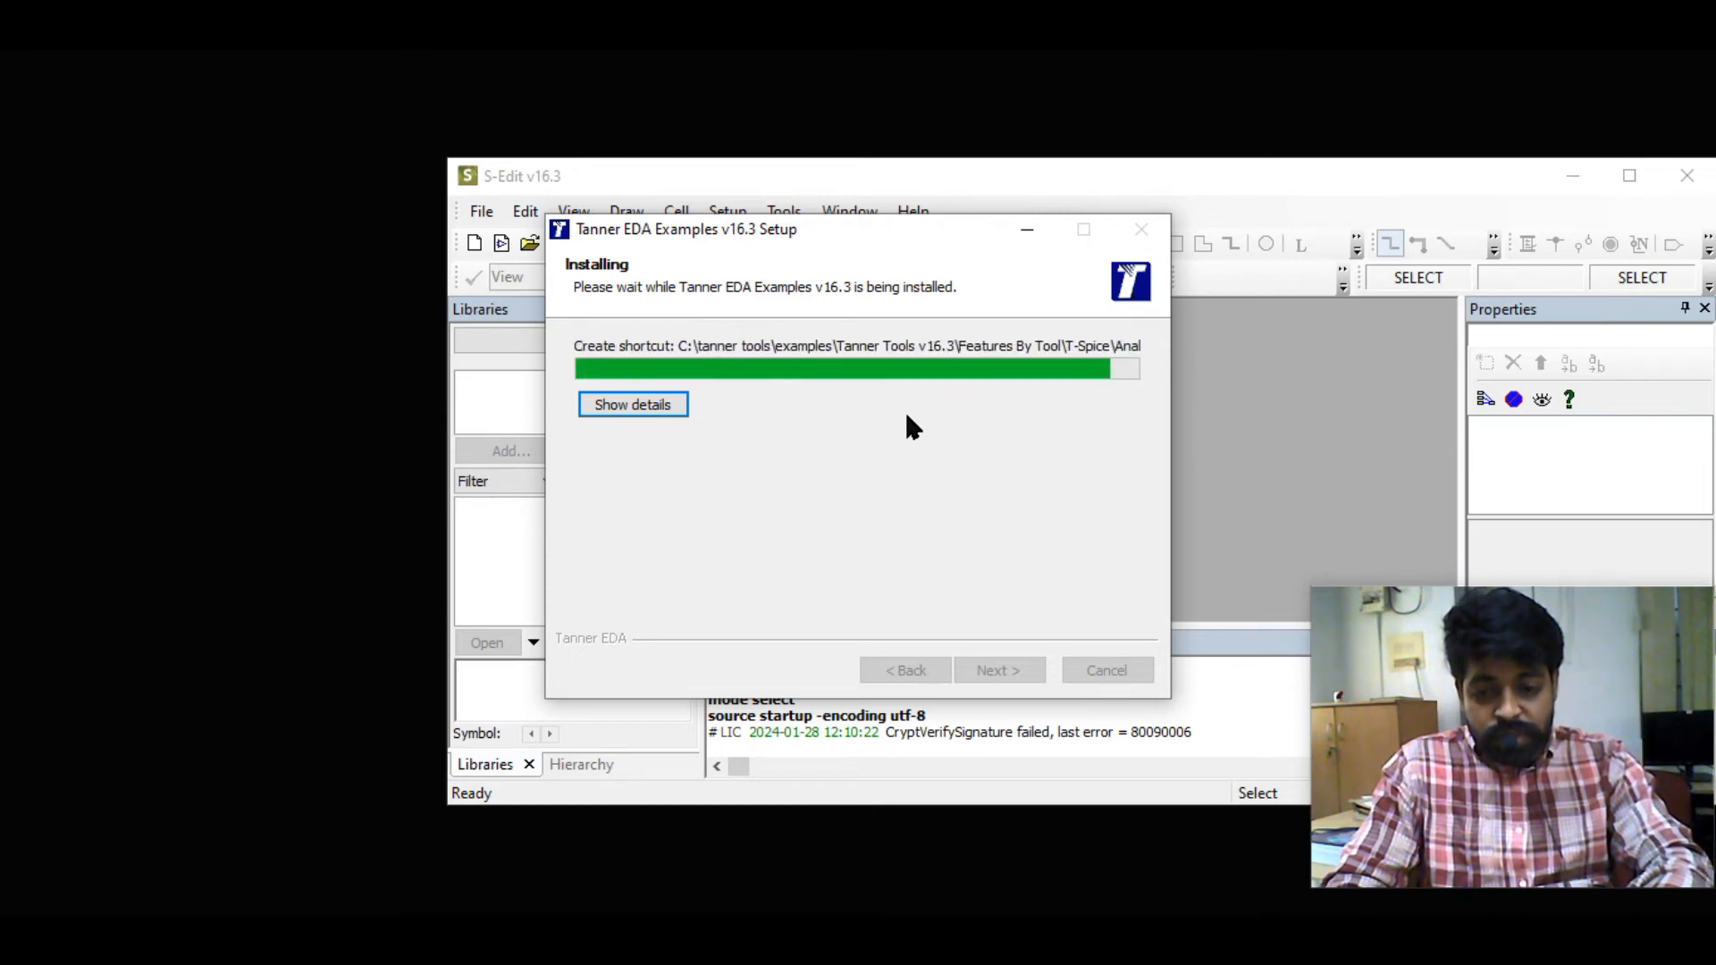
# Finish the Tanner EDA Examples v16.3 setup, opening the examples folder, and look inside its Process folder
pyautogui.click(999, 676)
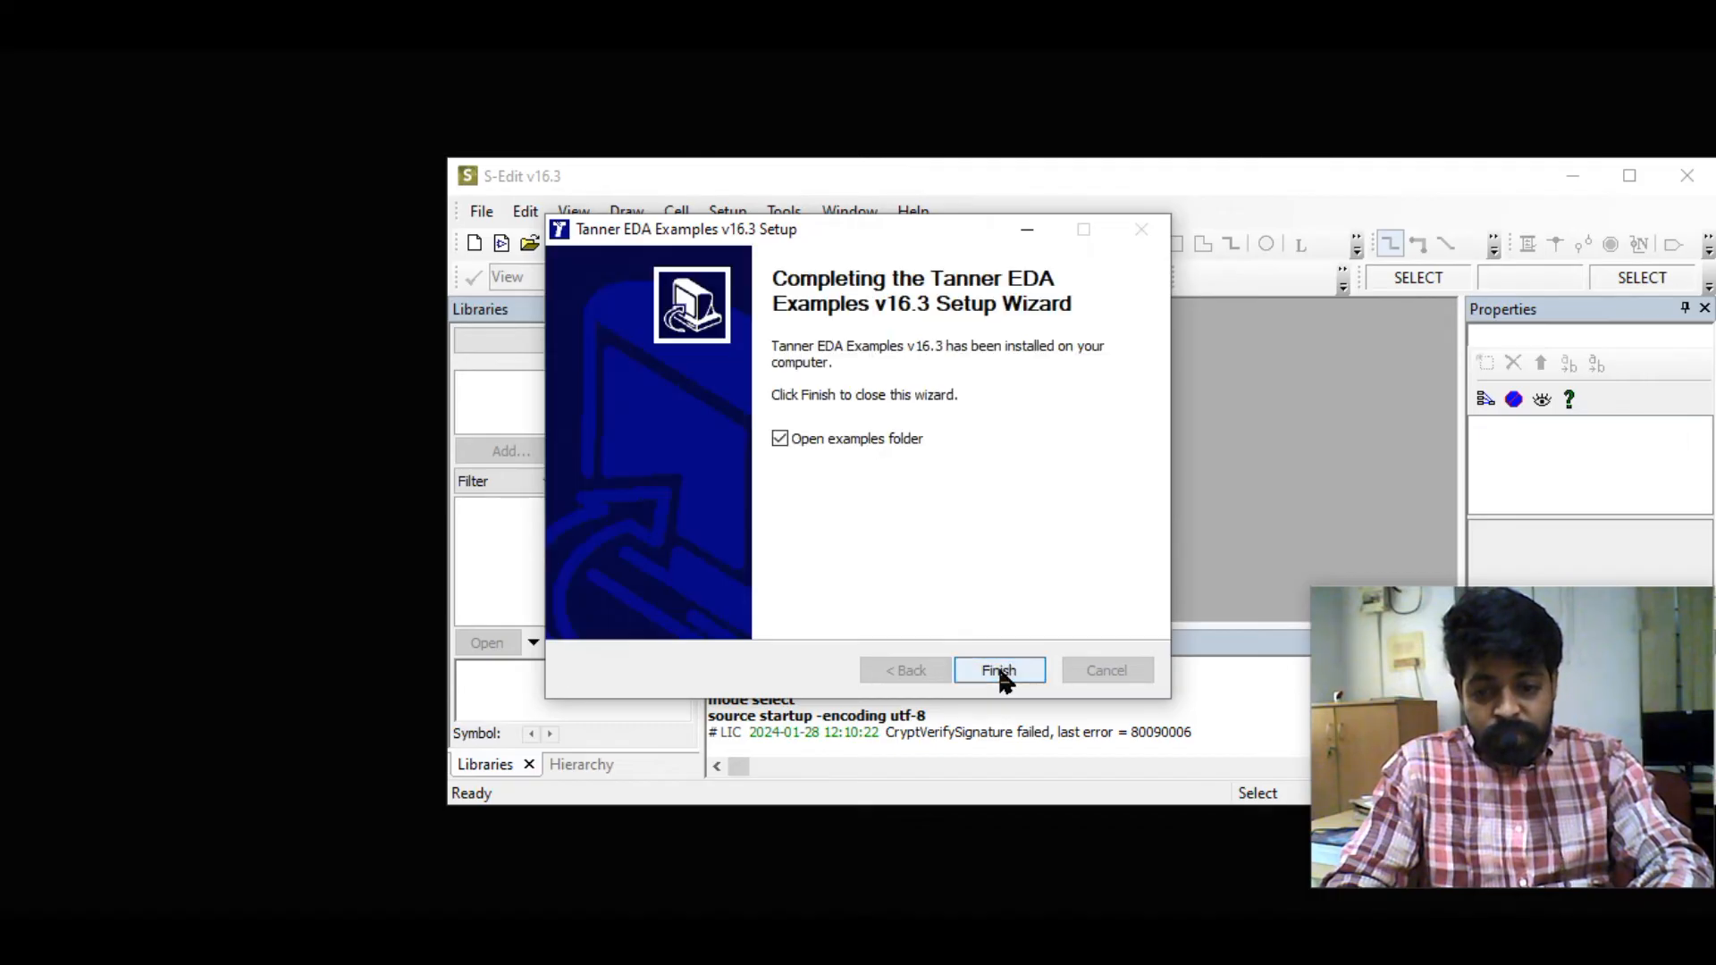
pyautogui.click(999, 673)
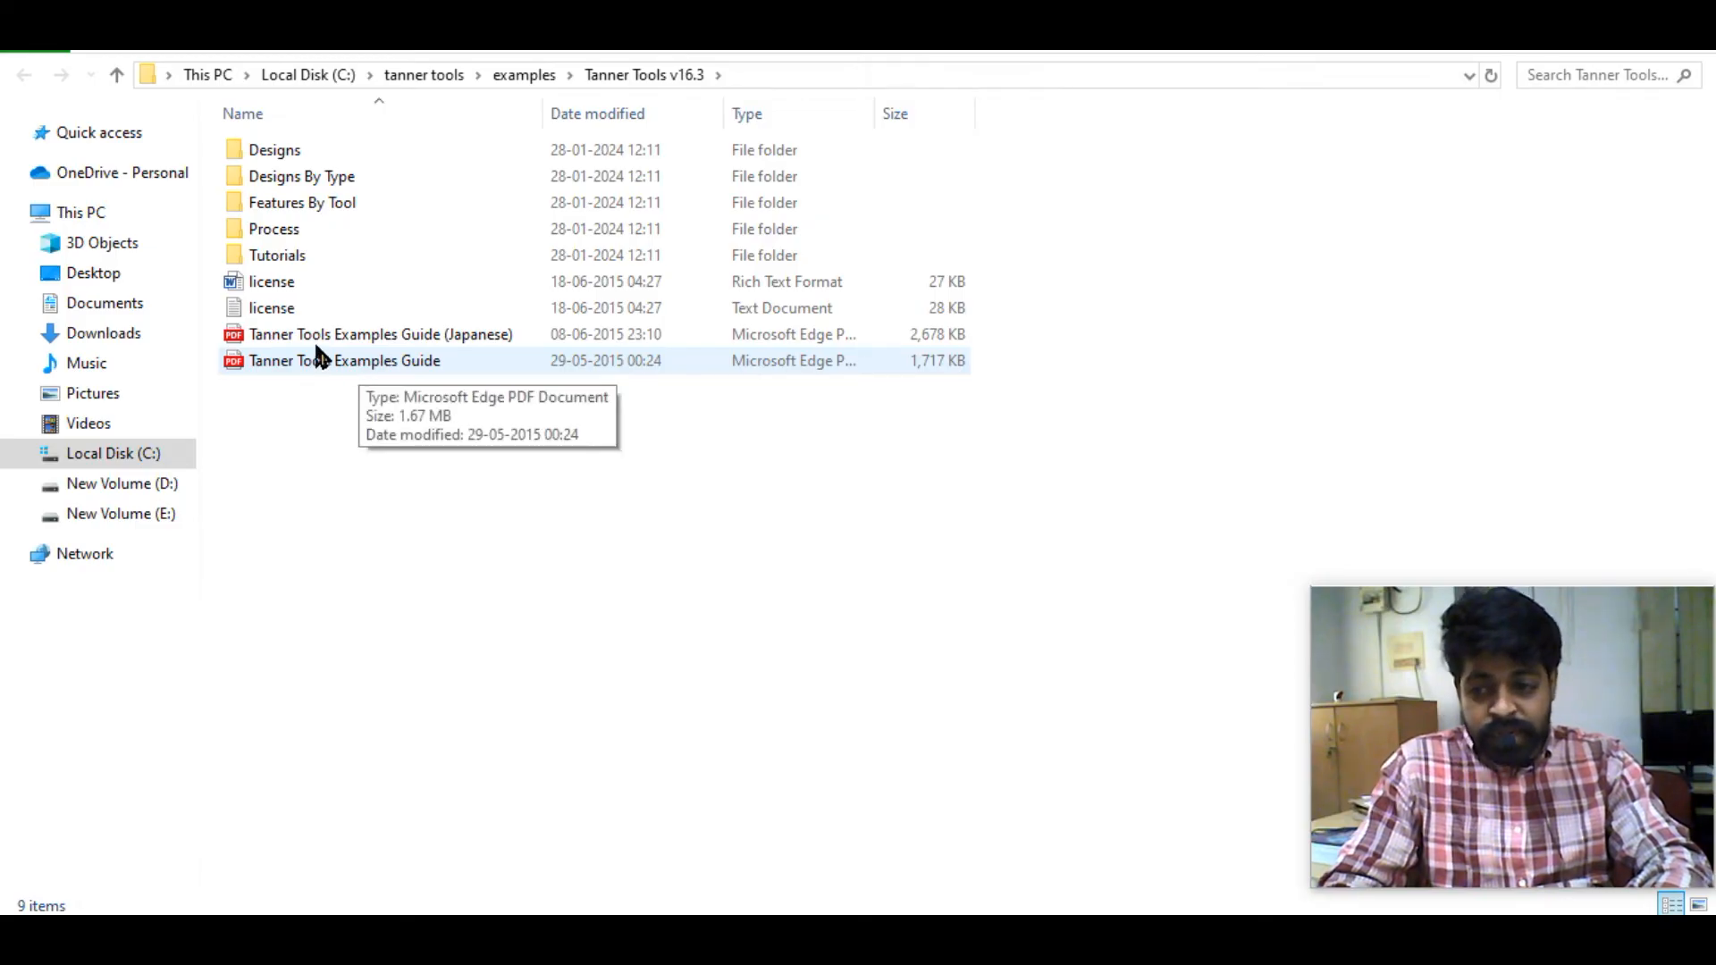
pyautogui.doubleClick(288, 234)
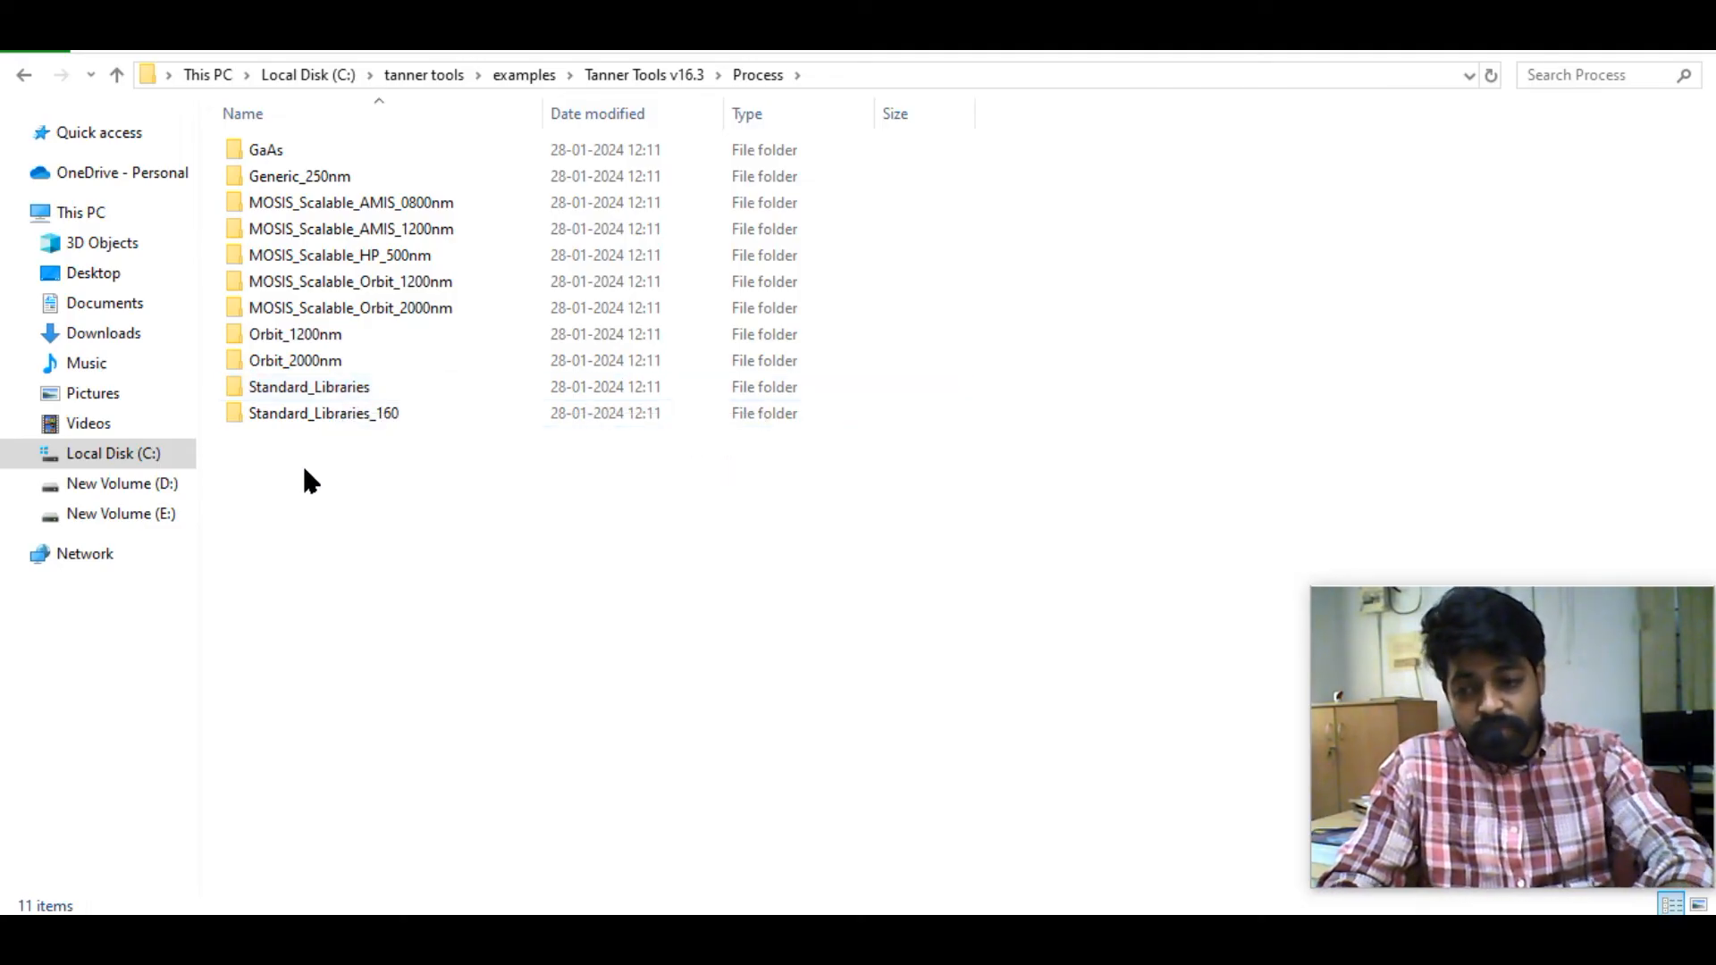
pyautogui.hotkey('alt', 'Left')
# Switch to S-Edit, reposition its window, and start a new design named with the designer's first name
pyautogui.hotkey('alt', 'Tab')
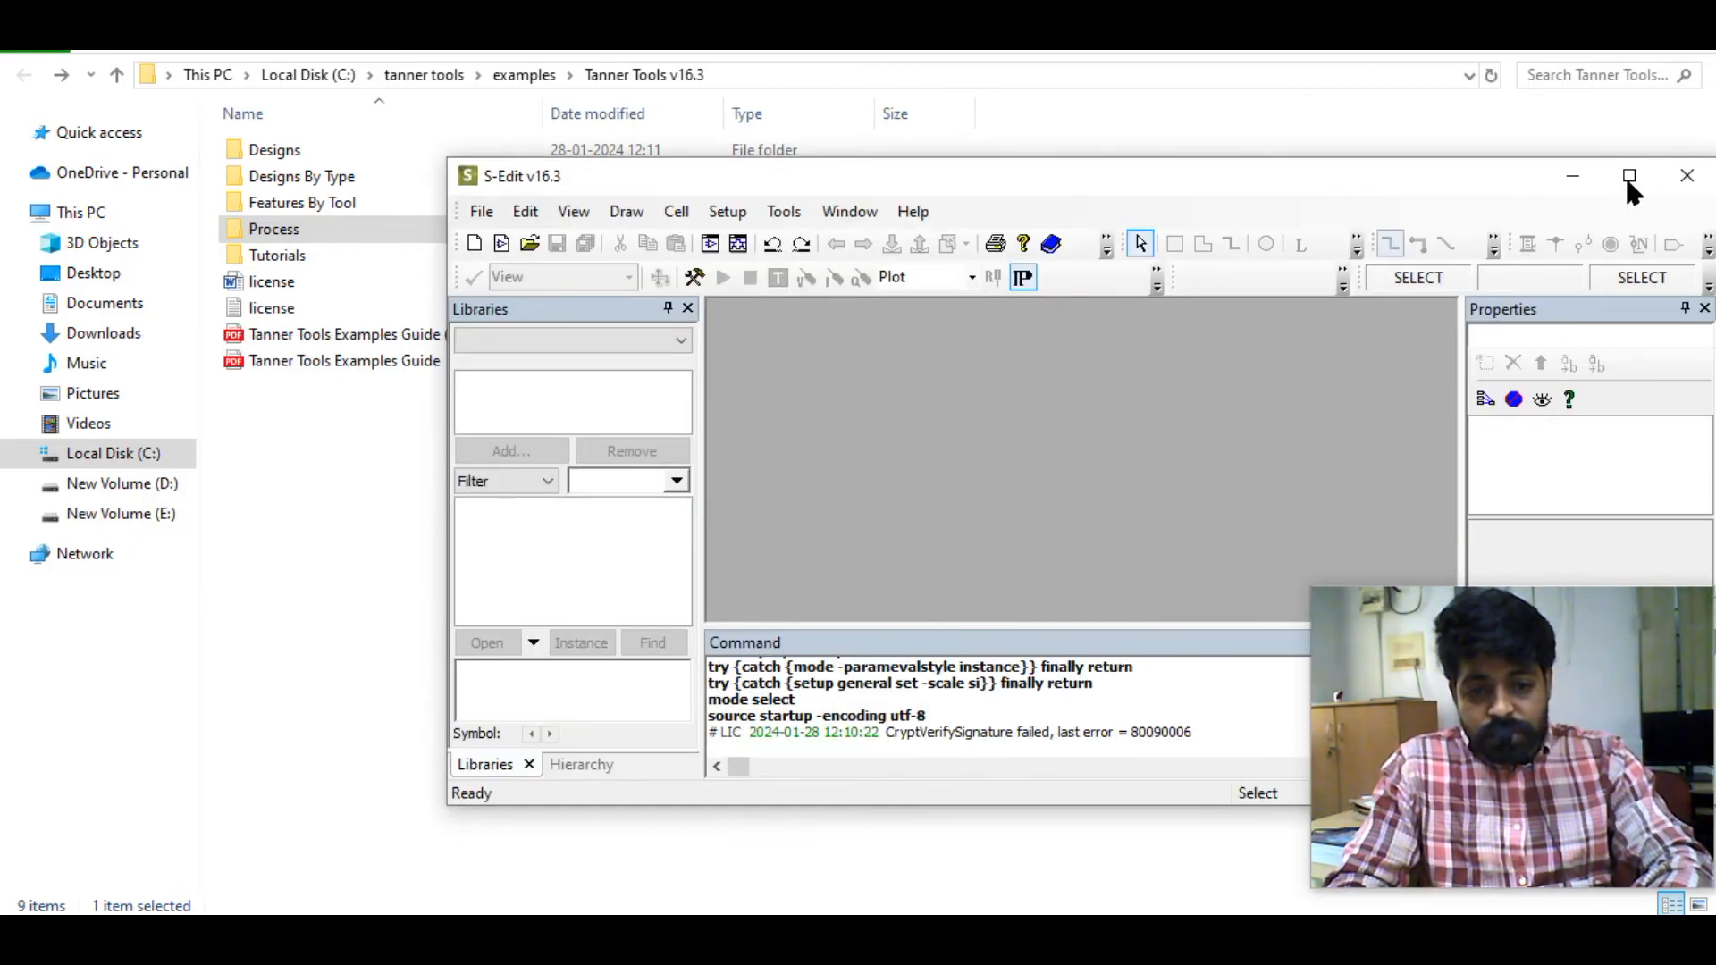
pyautogui.click(1629, 176)
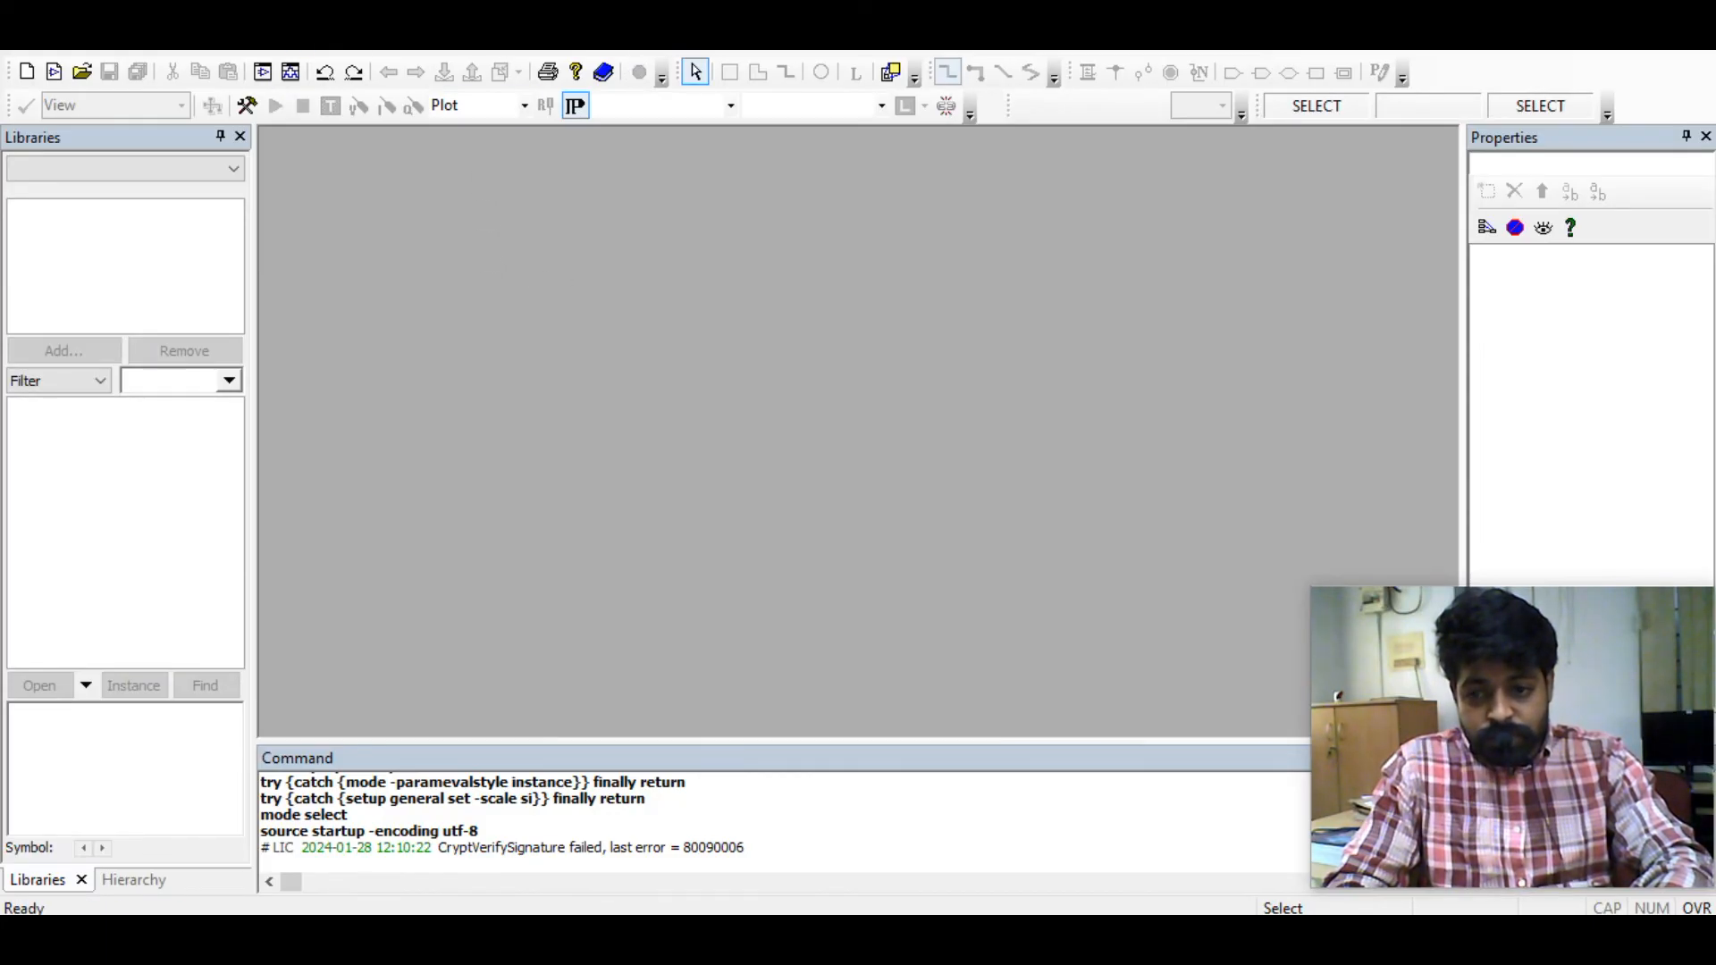
pyautogui.click(1630, 5)
pyautogui.moveTo(793, 175); pyautogui.dragTo(437, 115)
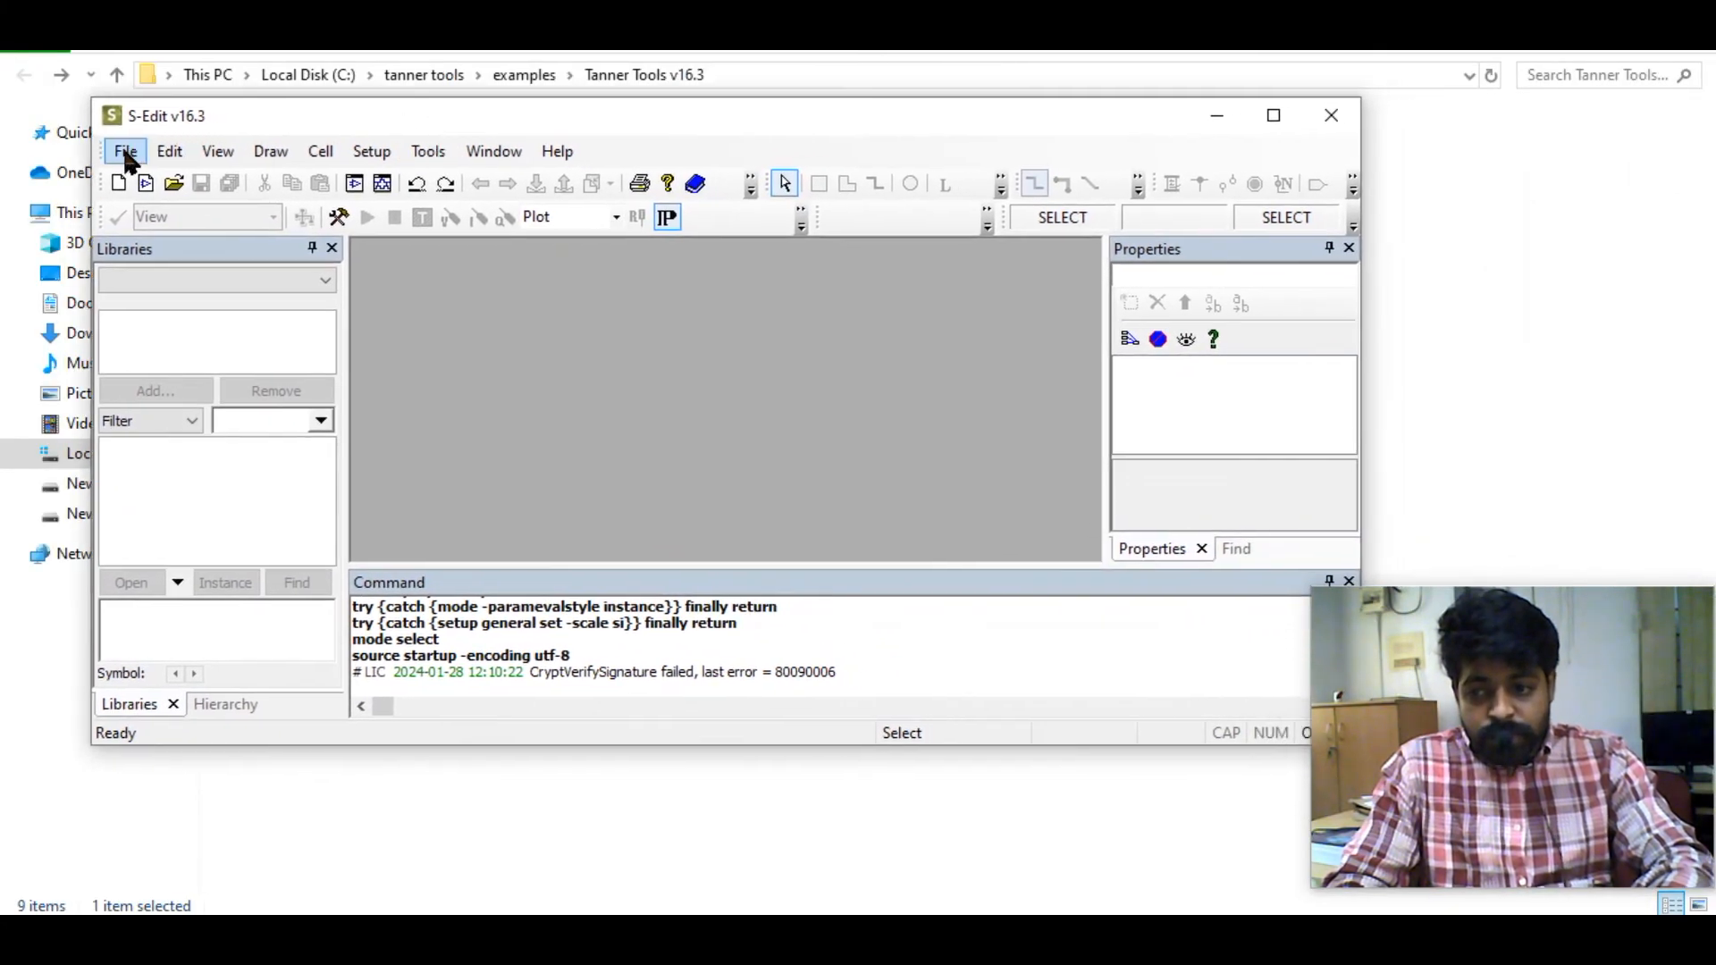
pyautogui.click(126, 152)
pyautogui.moveTo(357, 180)
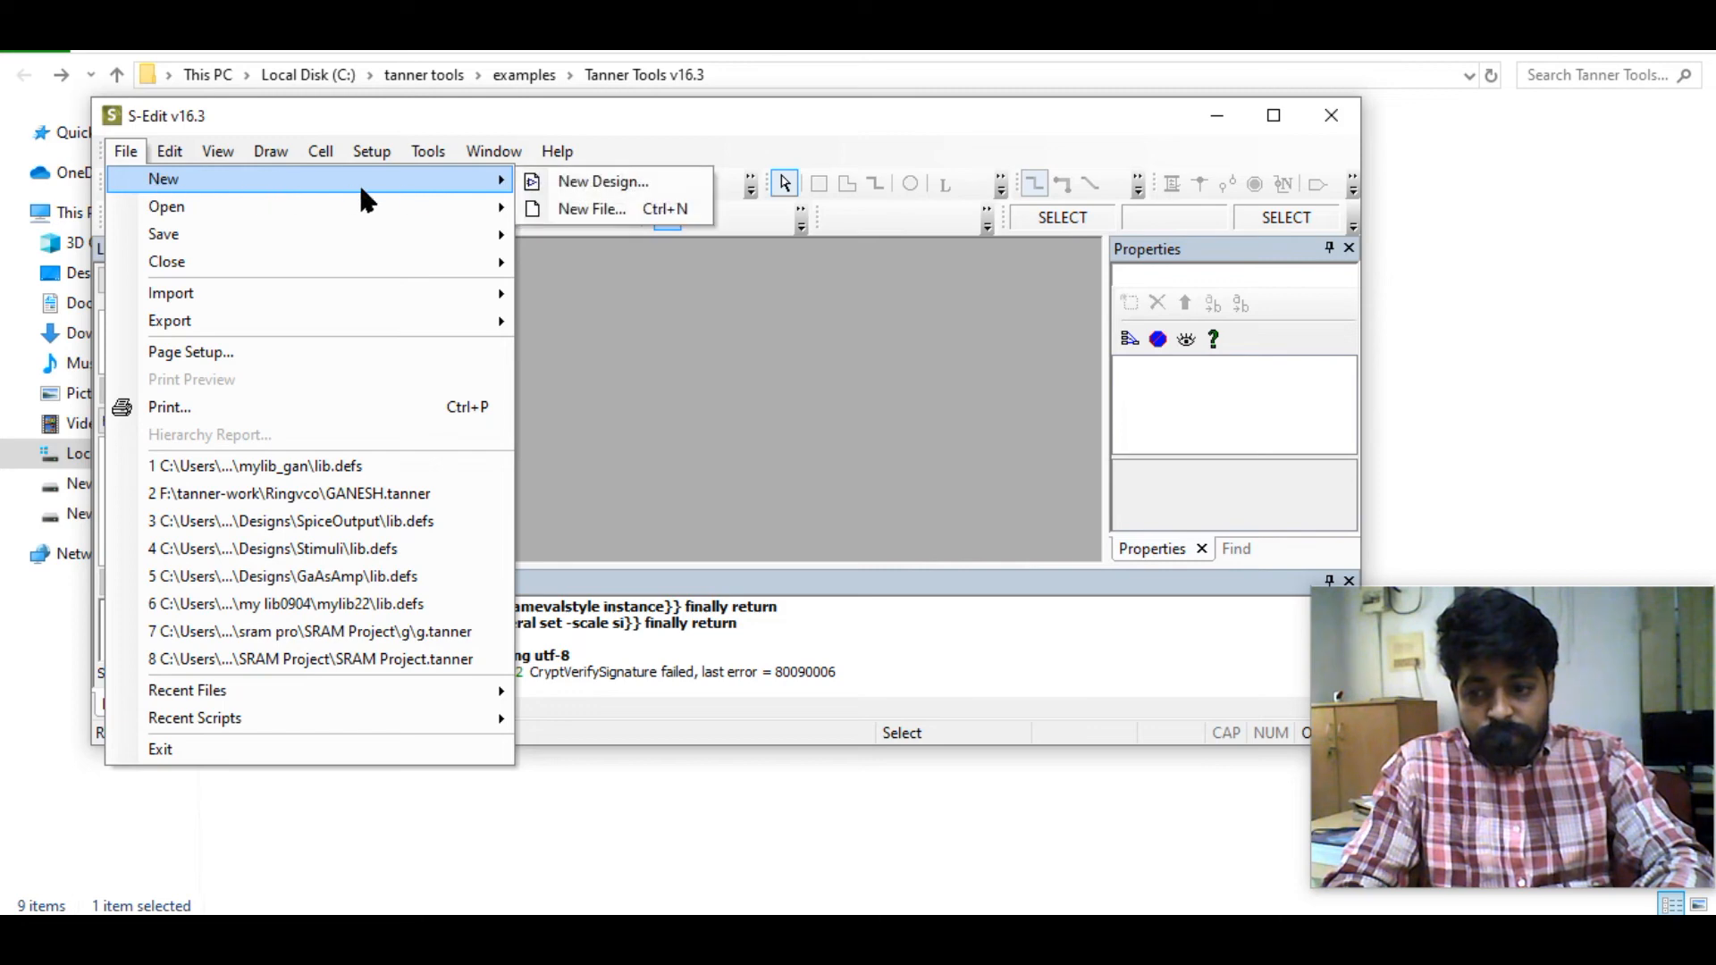
pyautogui.click(590, 182)
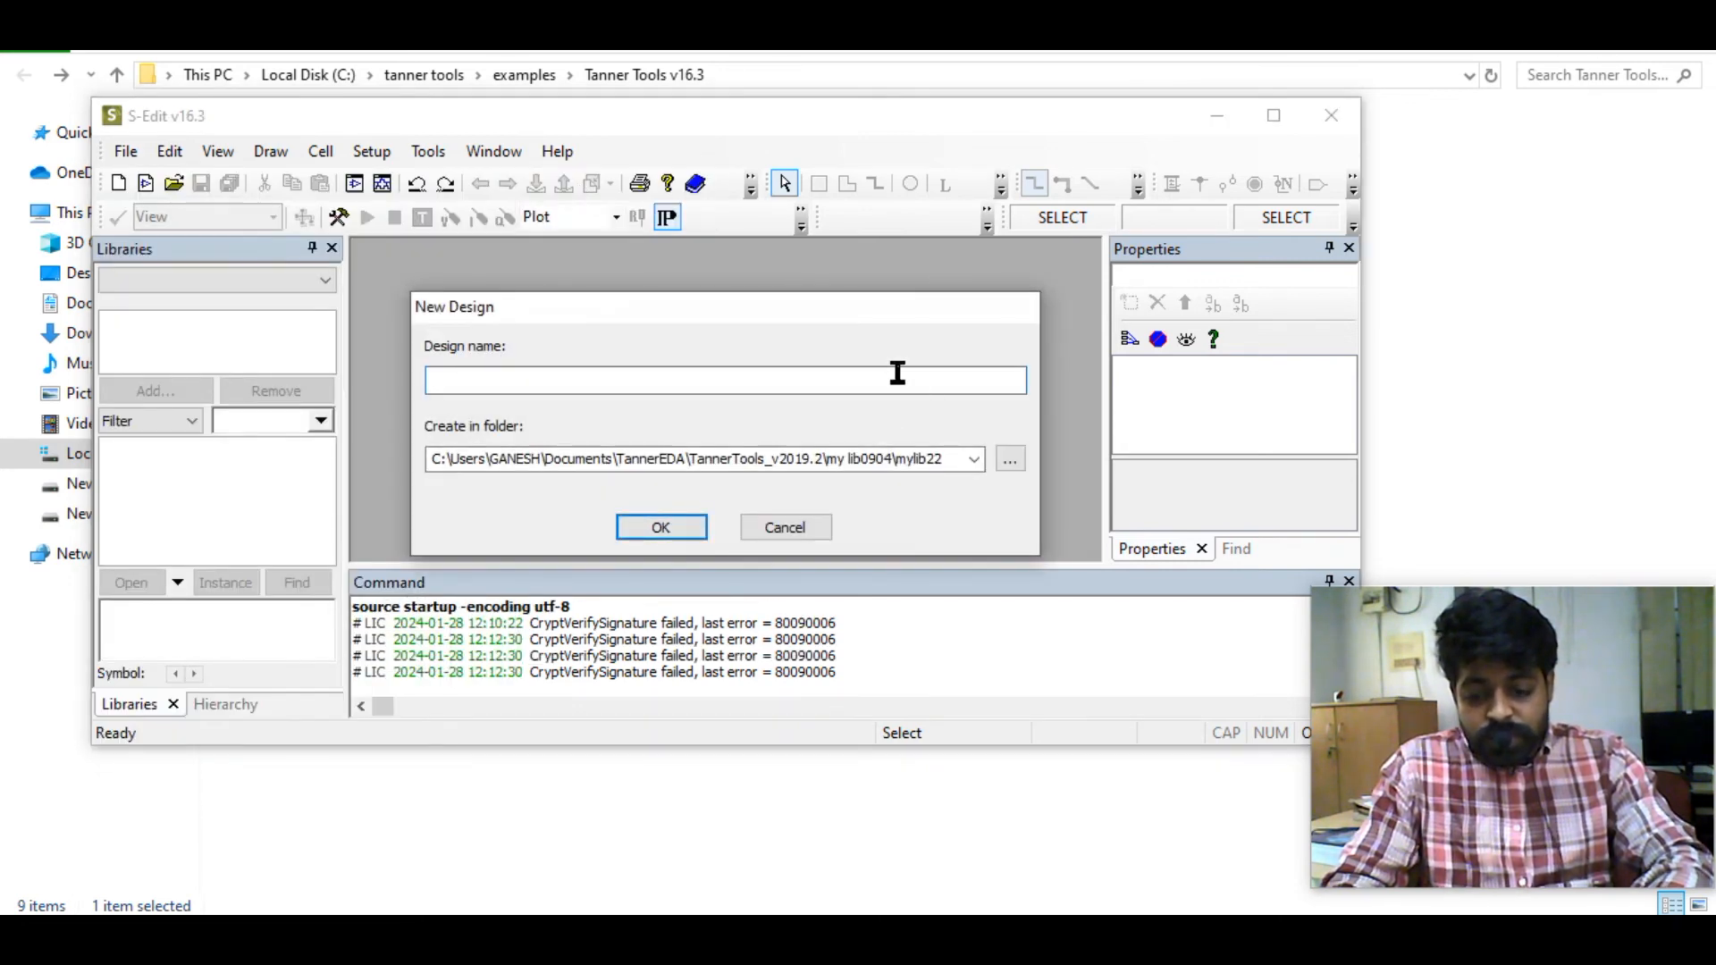
pyautogui.write('ganesh')
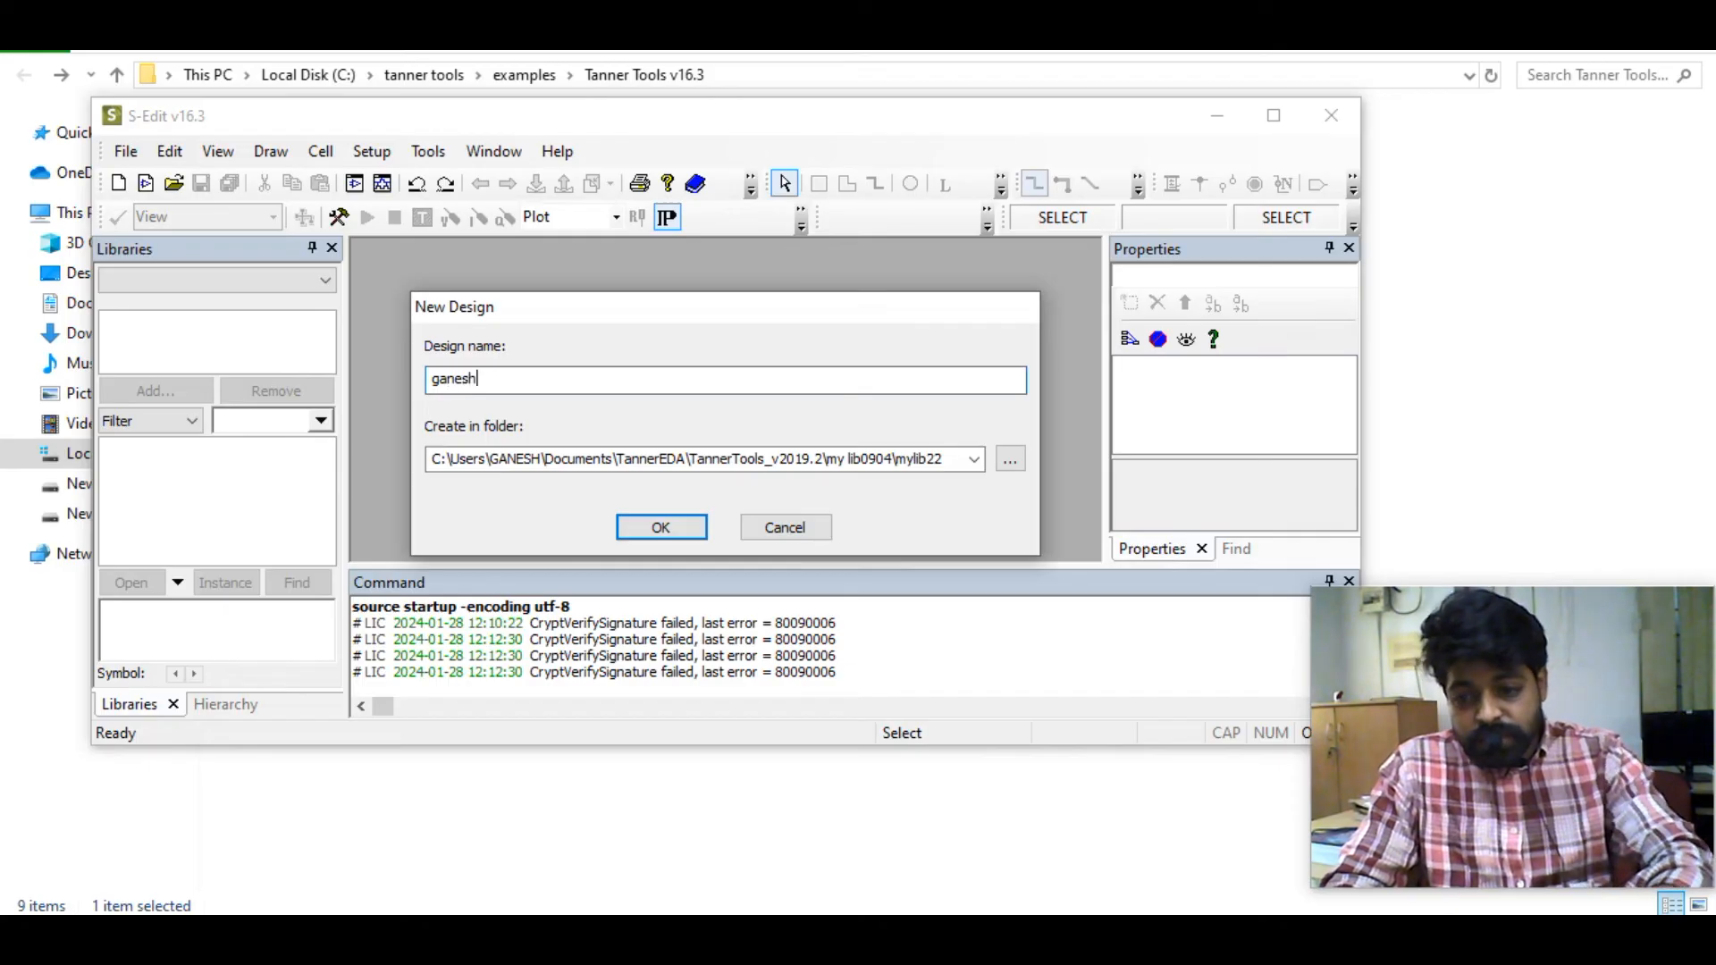
# Browse for the new design's location and select New Volume (D:) under This PC
pyautogui.click(1010, 461)
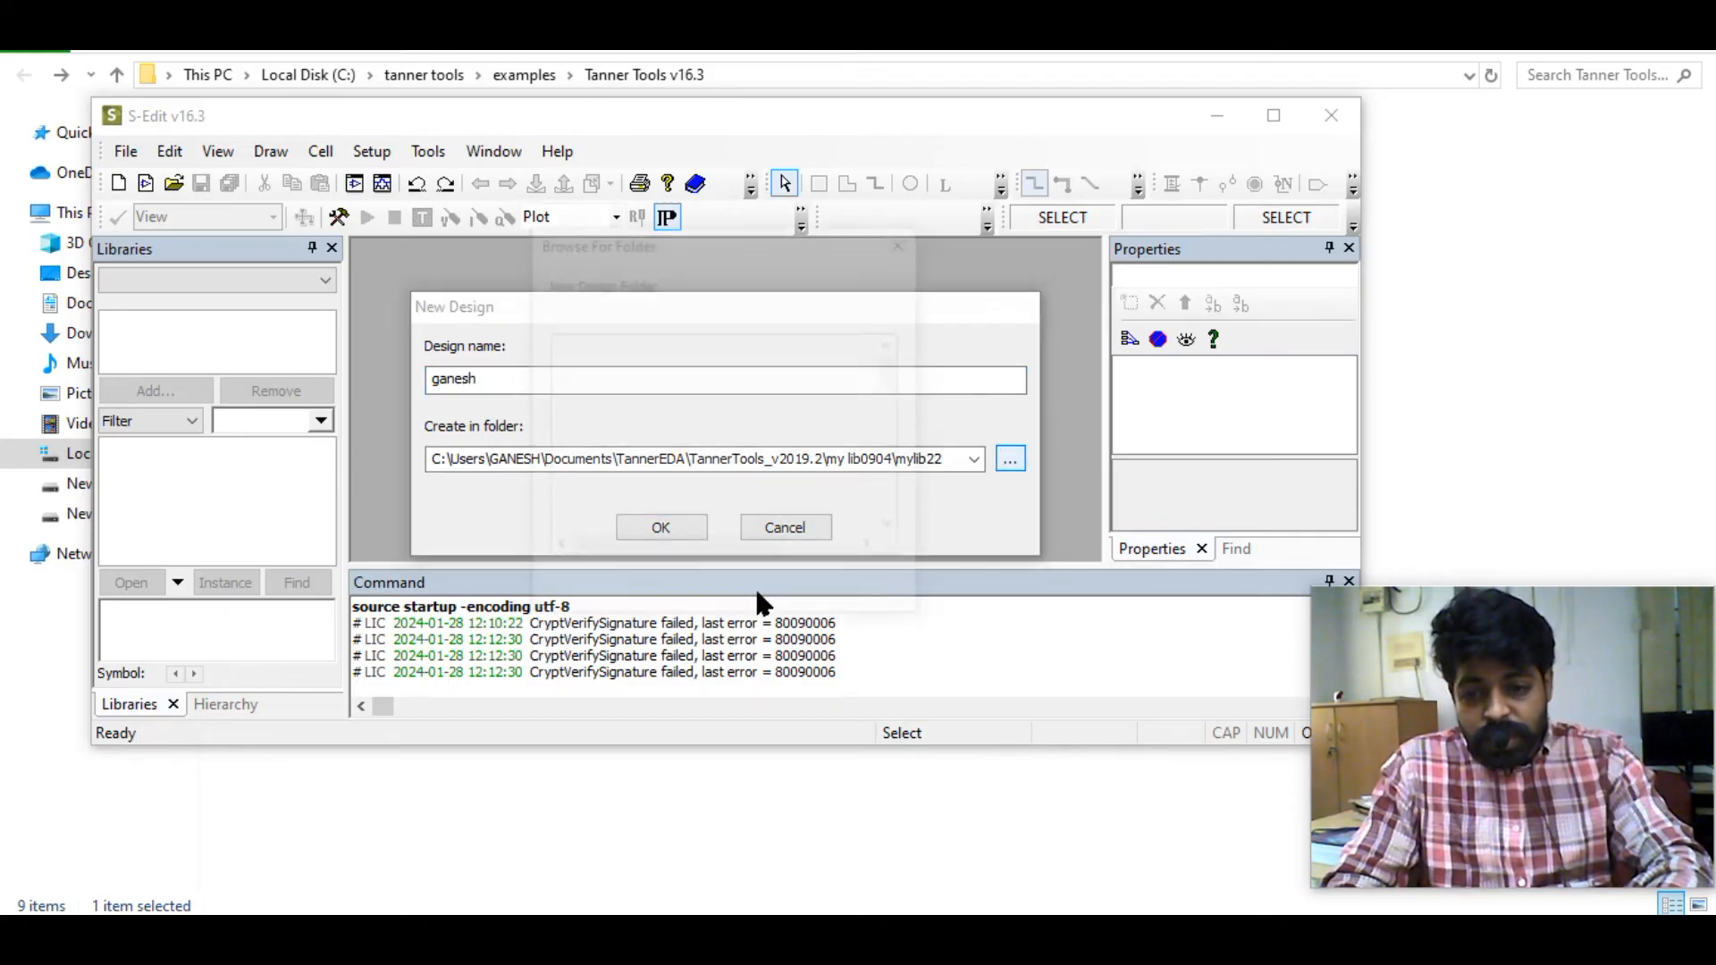
pyautogui.moveTo(897, 380)
pyautogui.mouseDown()
pyautogui.moveTo(894, 421)
pyautogui.moveTo(896, 353)
pyautogui.mouseUp()
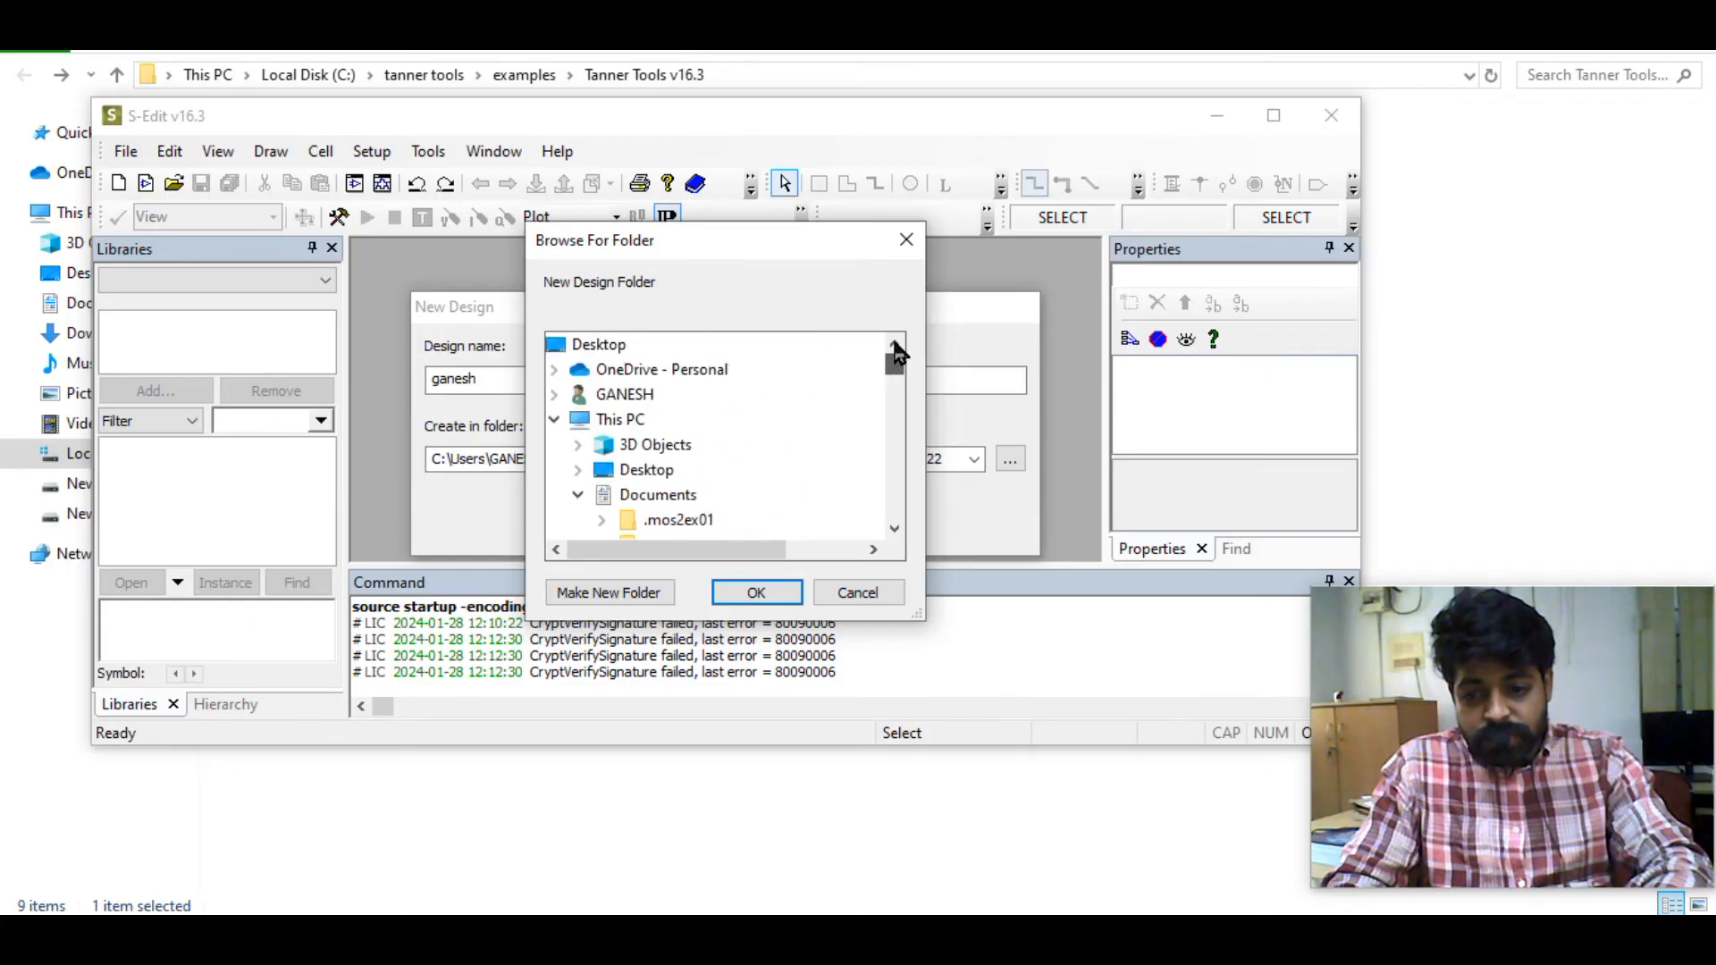
pyautogui.click(617, 420)
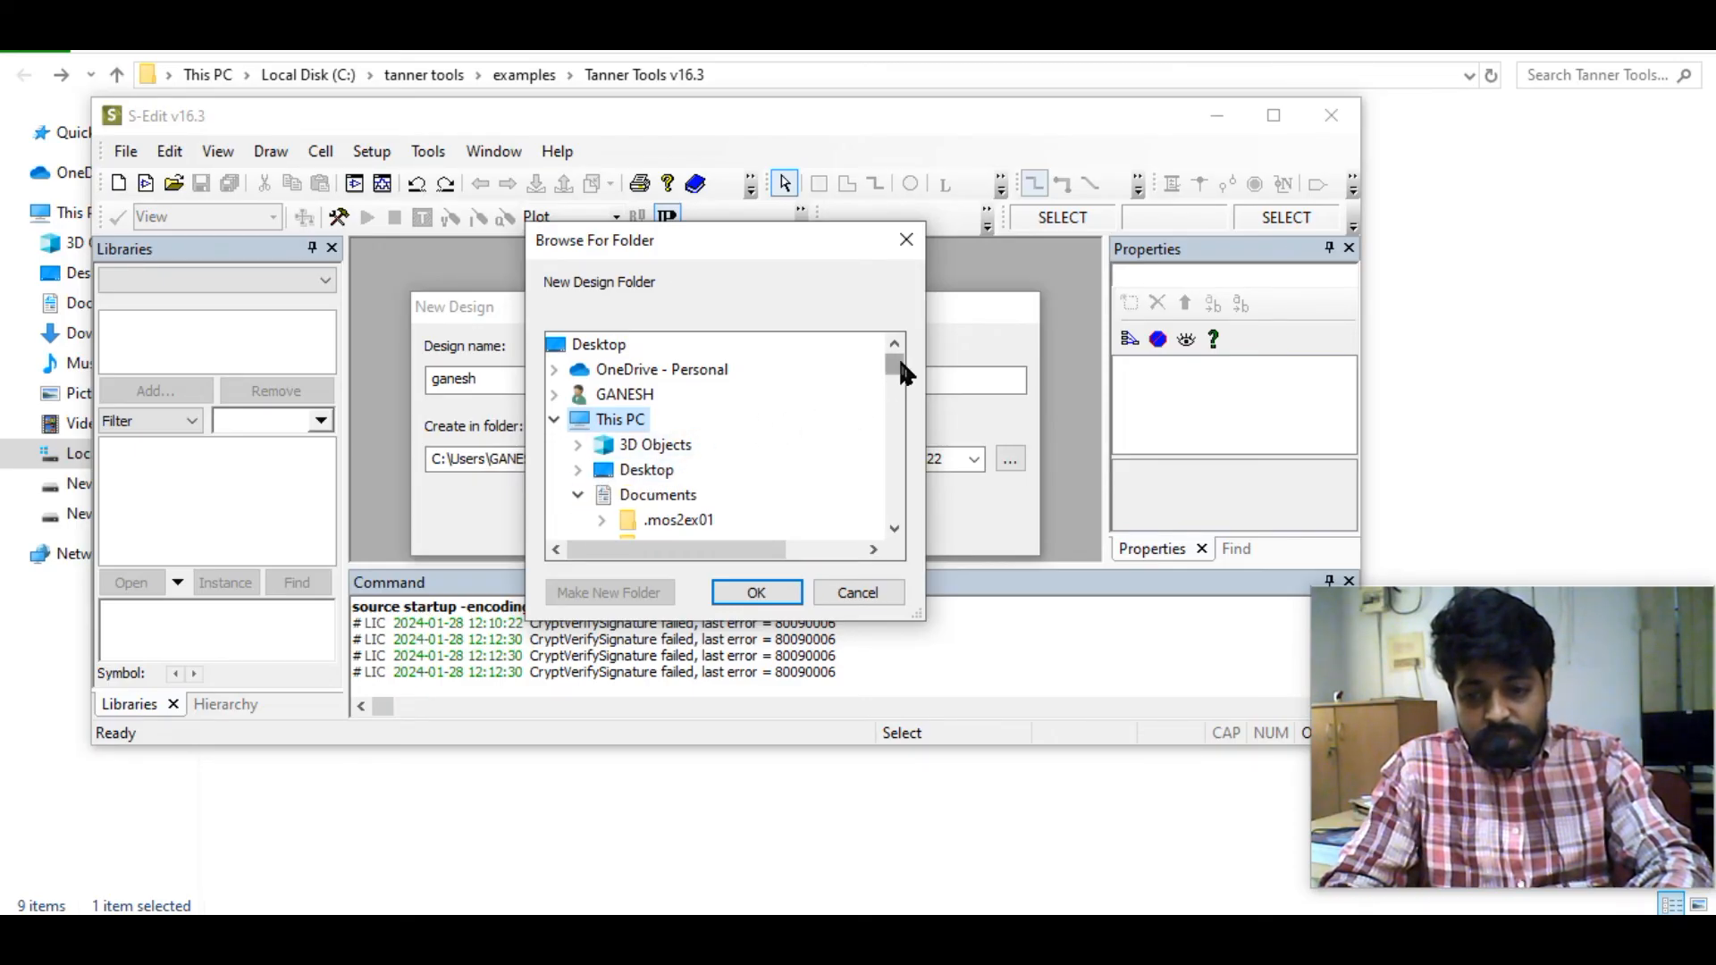
pyautogui.moveTo(902, 373)
pyautogui.mouseDown()
pyautogui.moveTo(897, 394)
pyautogui.moveTo(905, 375)
pyautogui.mouseUp()
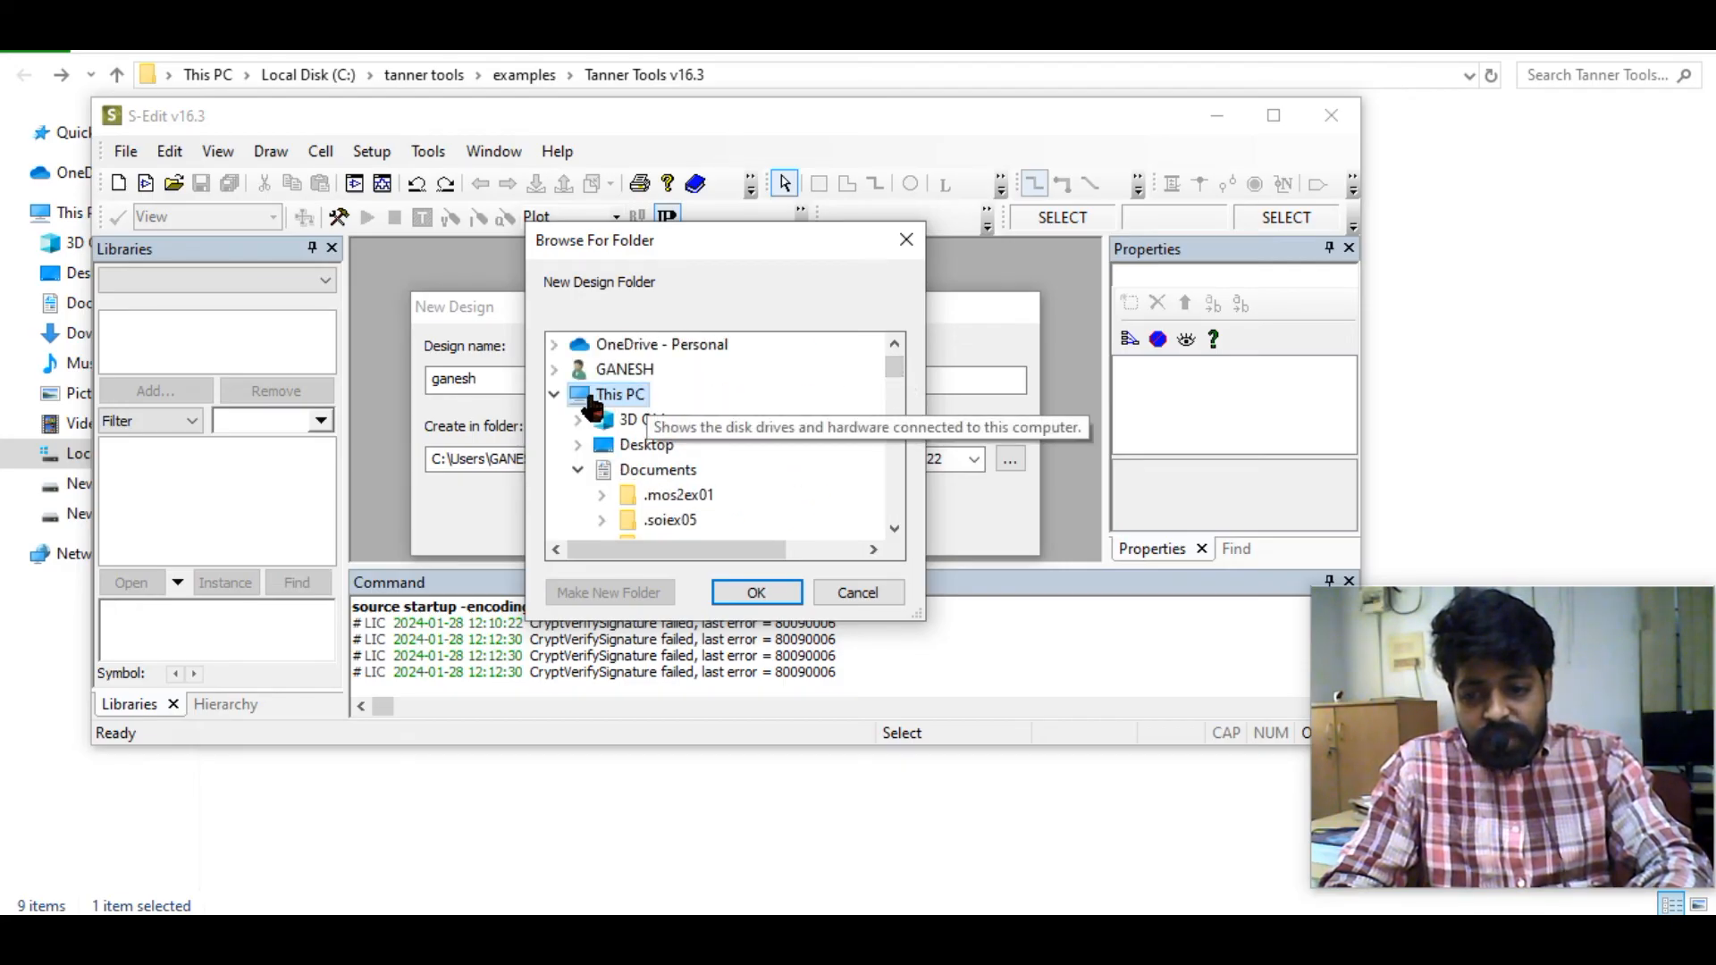
pyautogui.click(555, 392)
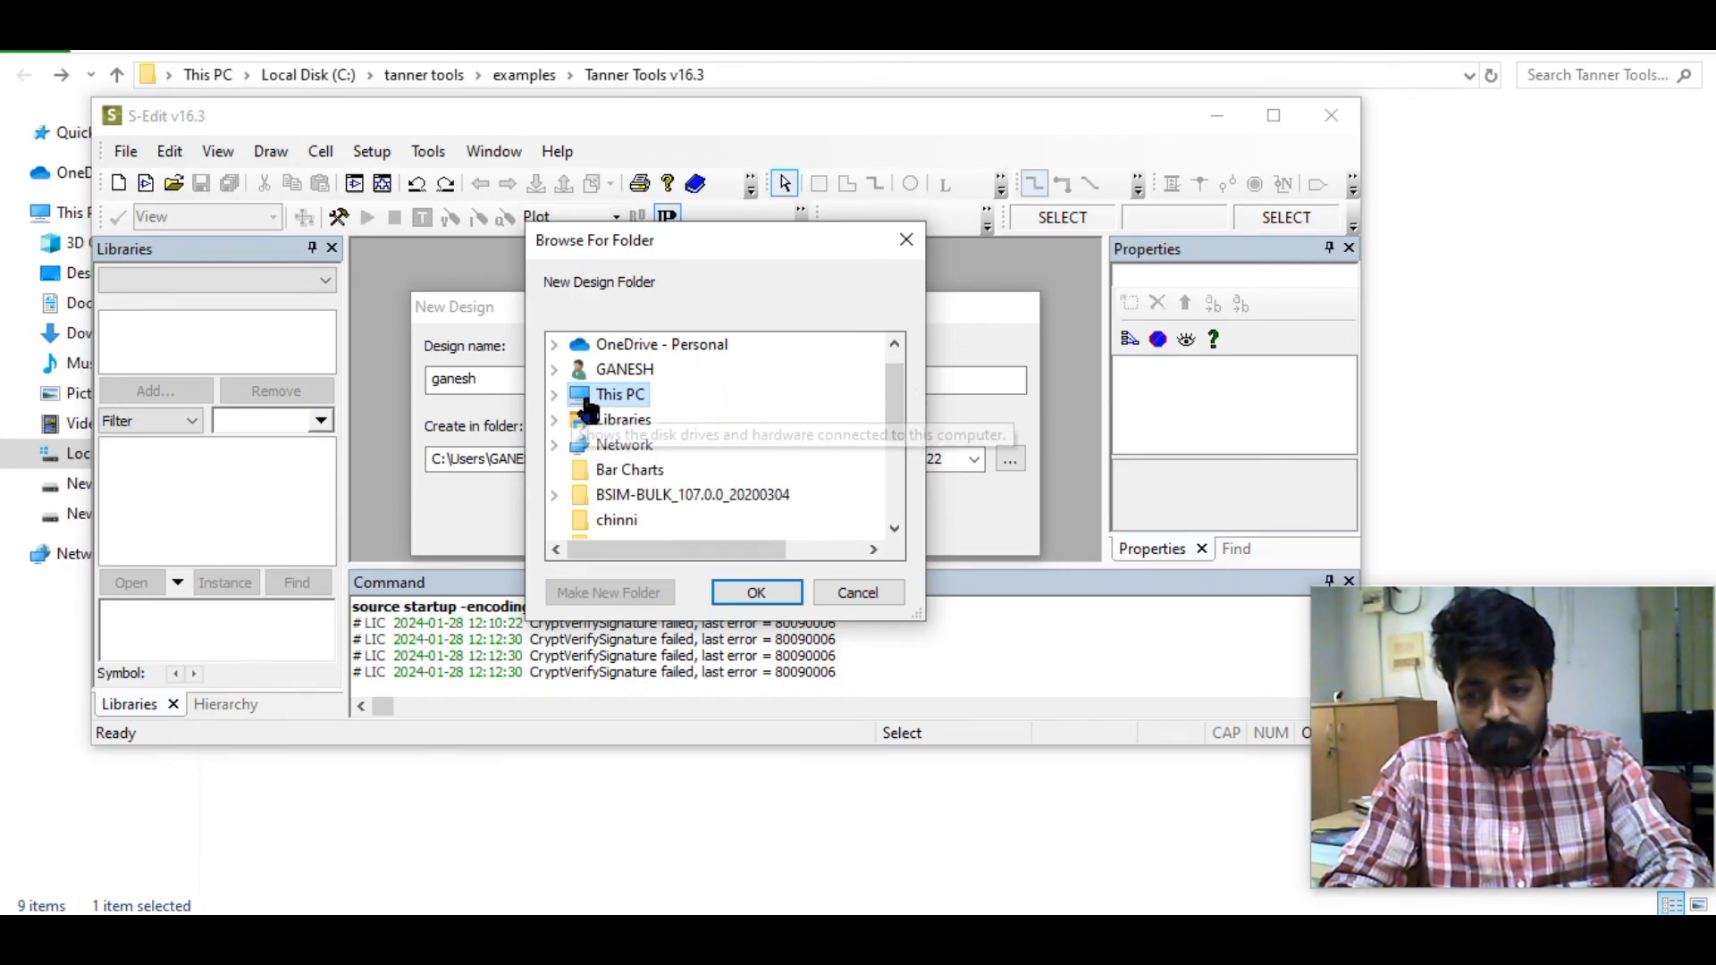
pyautogui.click(555, 394)
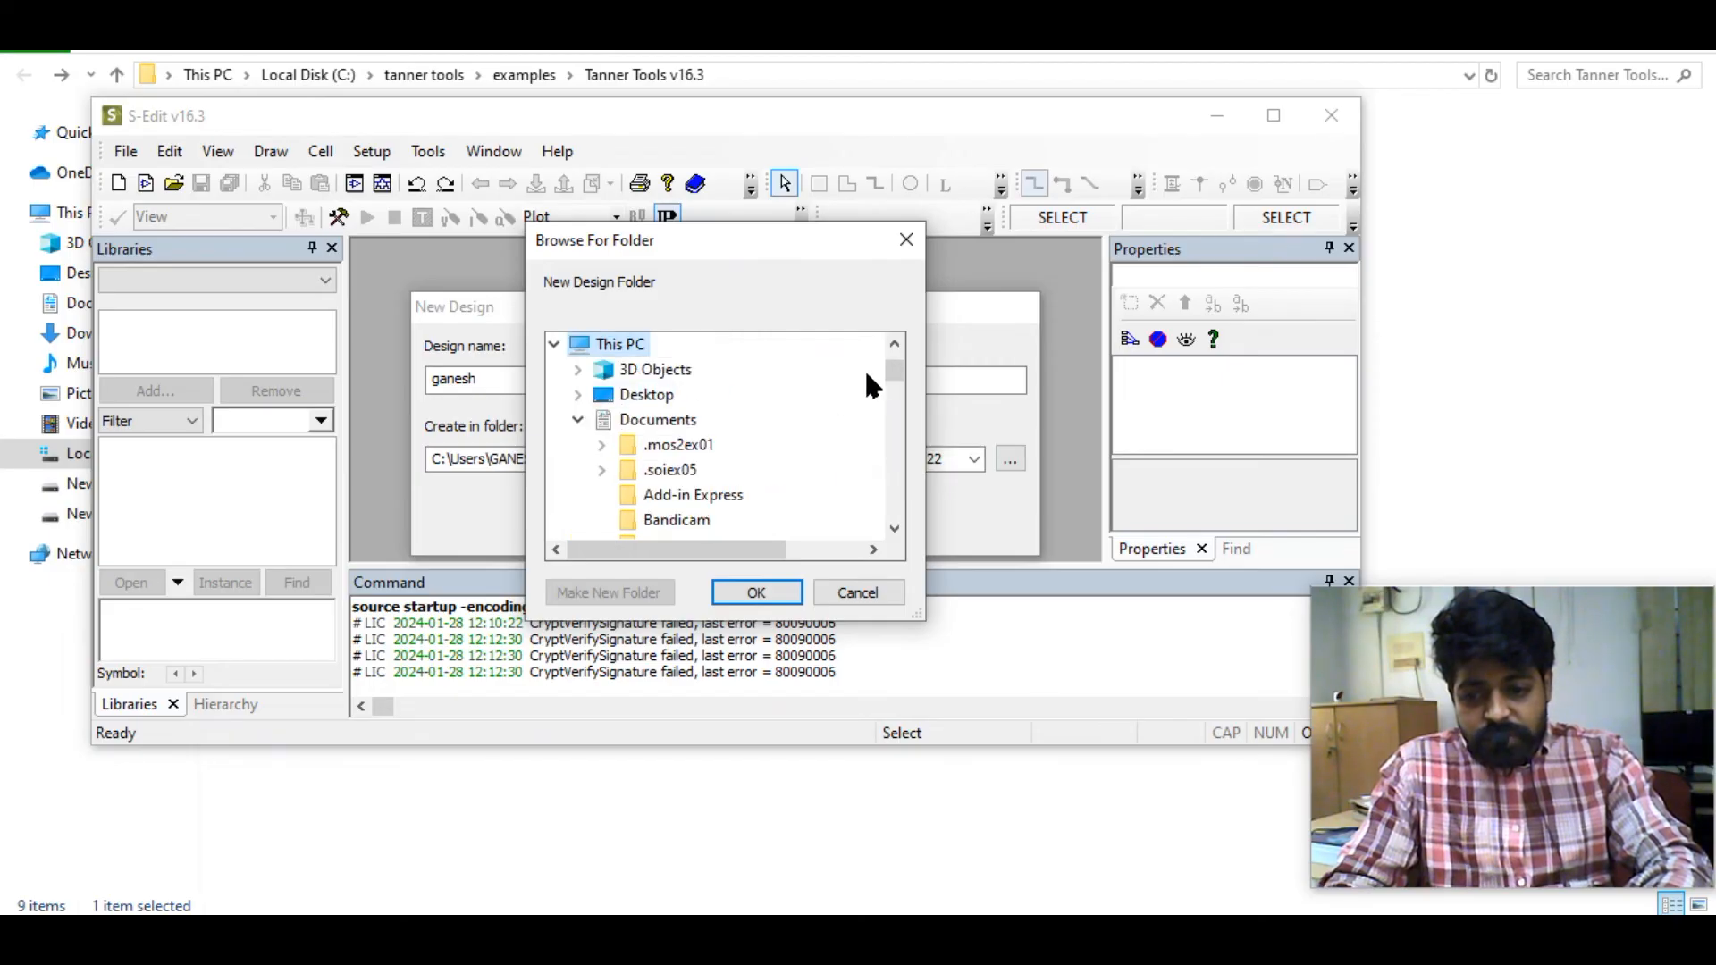
pyautogui.moveTo(898, 379)
pyautogui.mouseDown()
pyautogui.moveTo(895, 480)
pyautogui.moveTo(894, 385)
pyautogui.mouseUp()
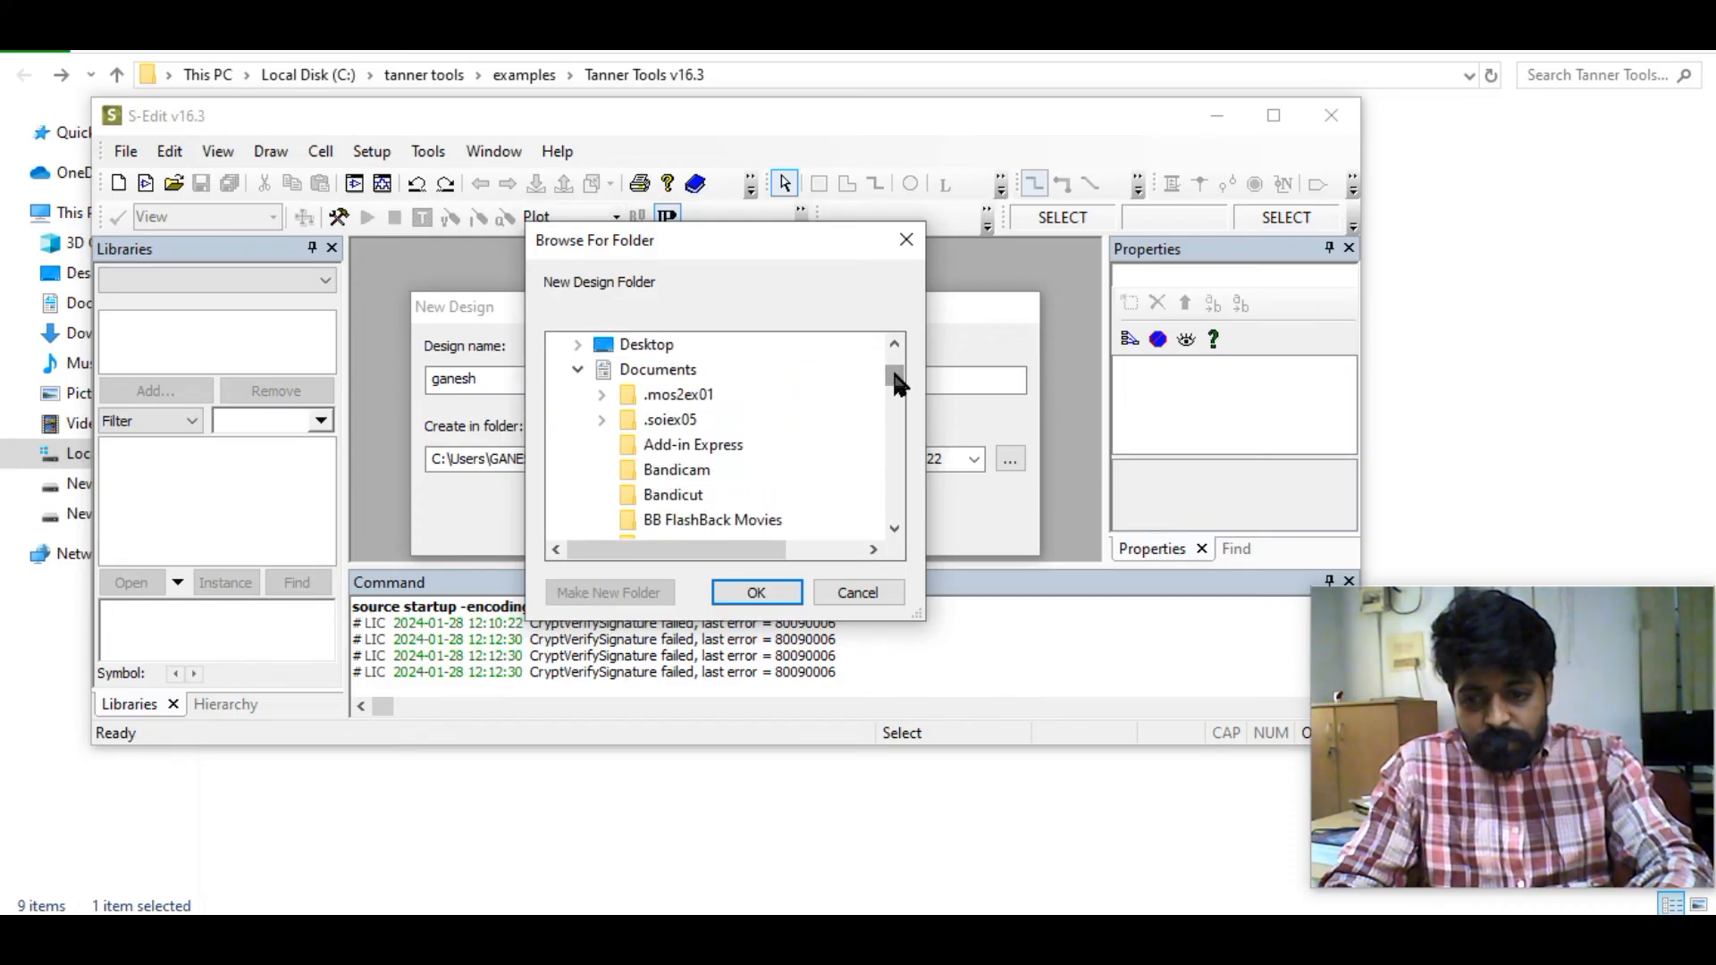
pyautogui.click(578, 369)
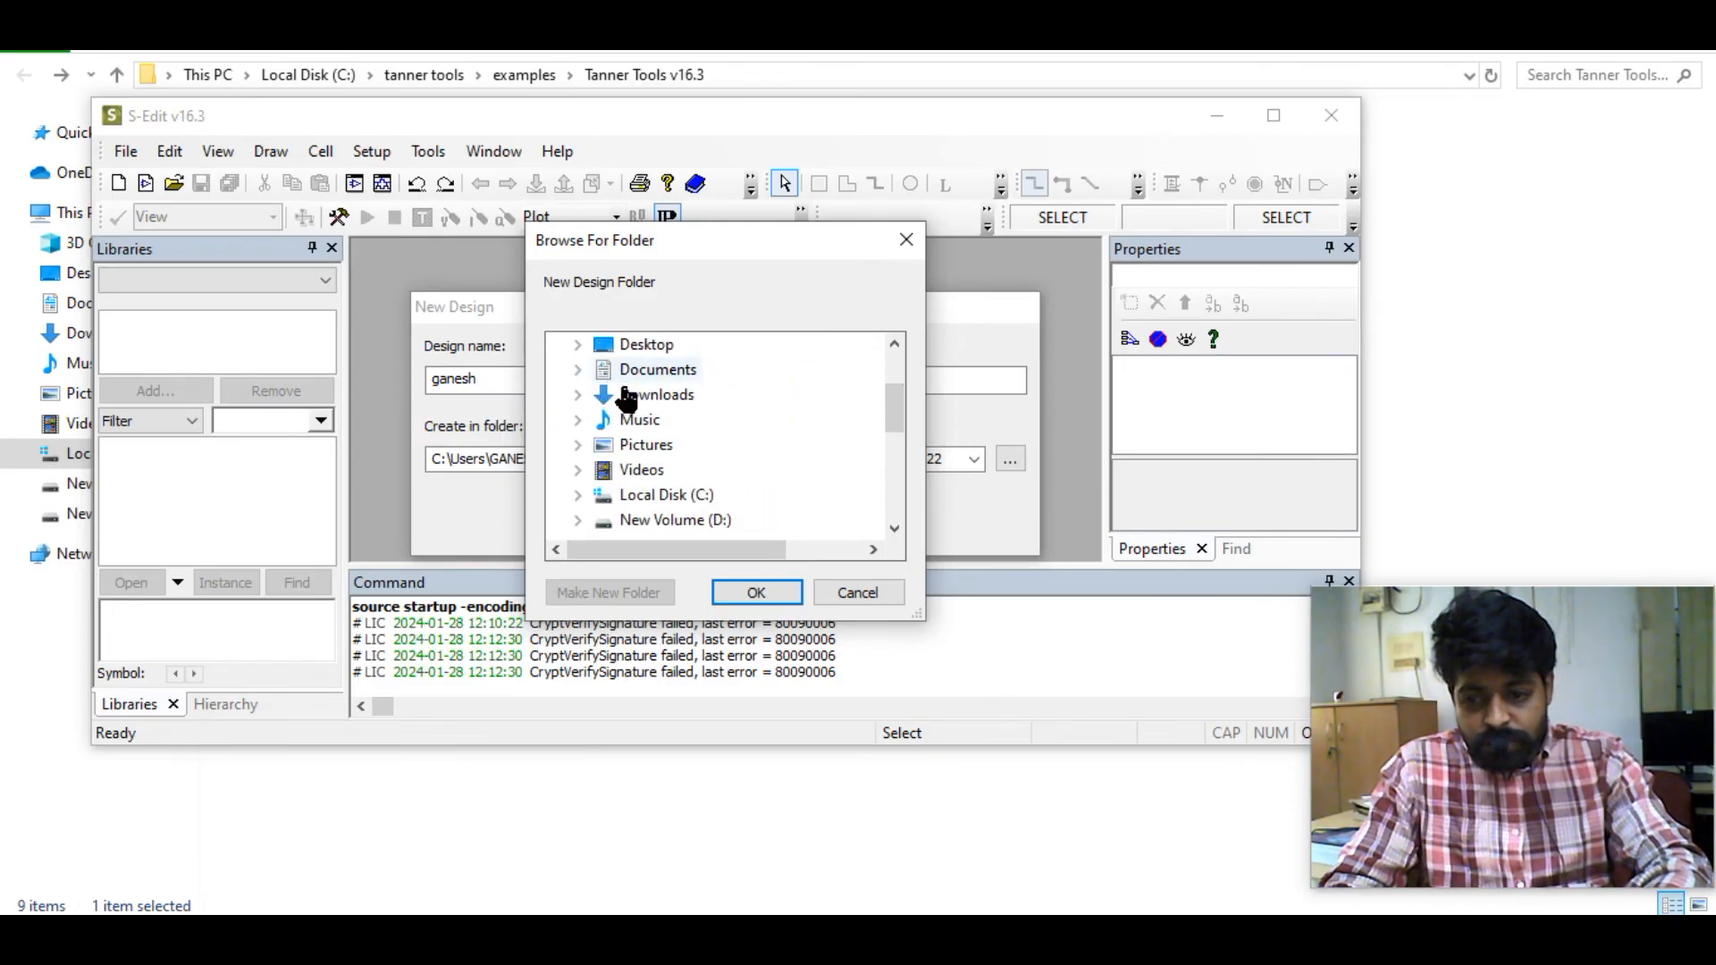
pyautogui.click(684, 521)
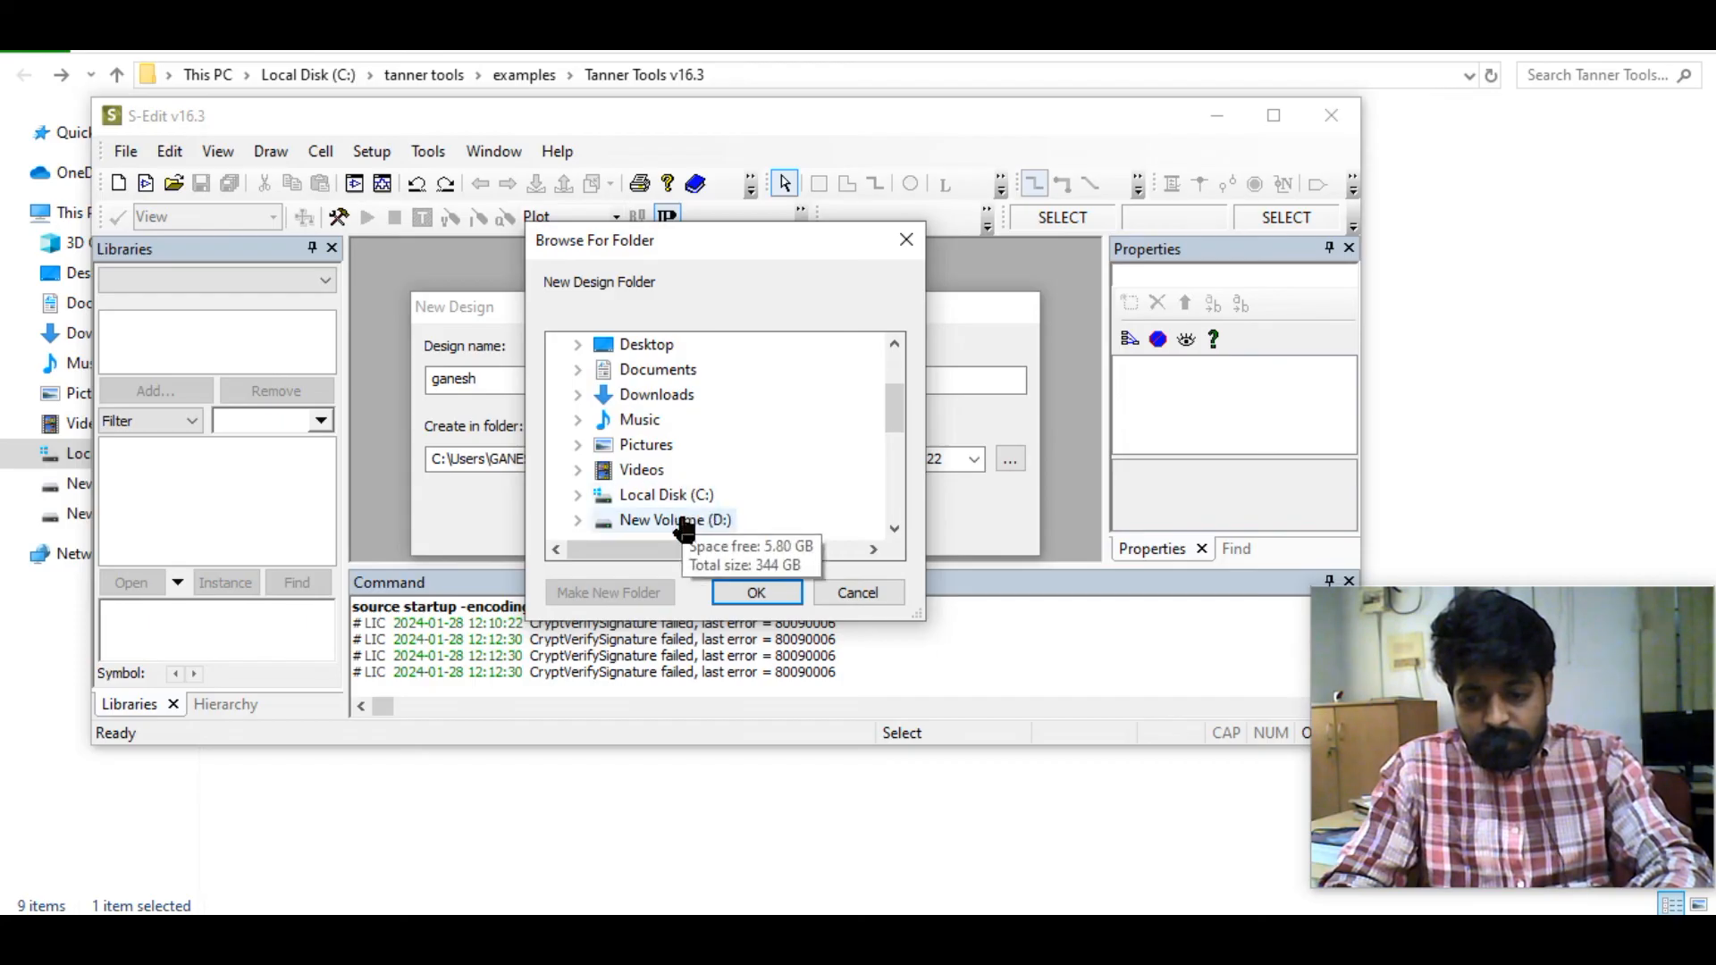
# Make a folder named tanner_project on the D: drive and create the design in it
pyautogui.click(658, 594)
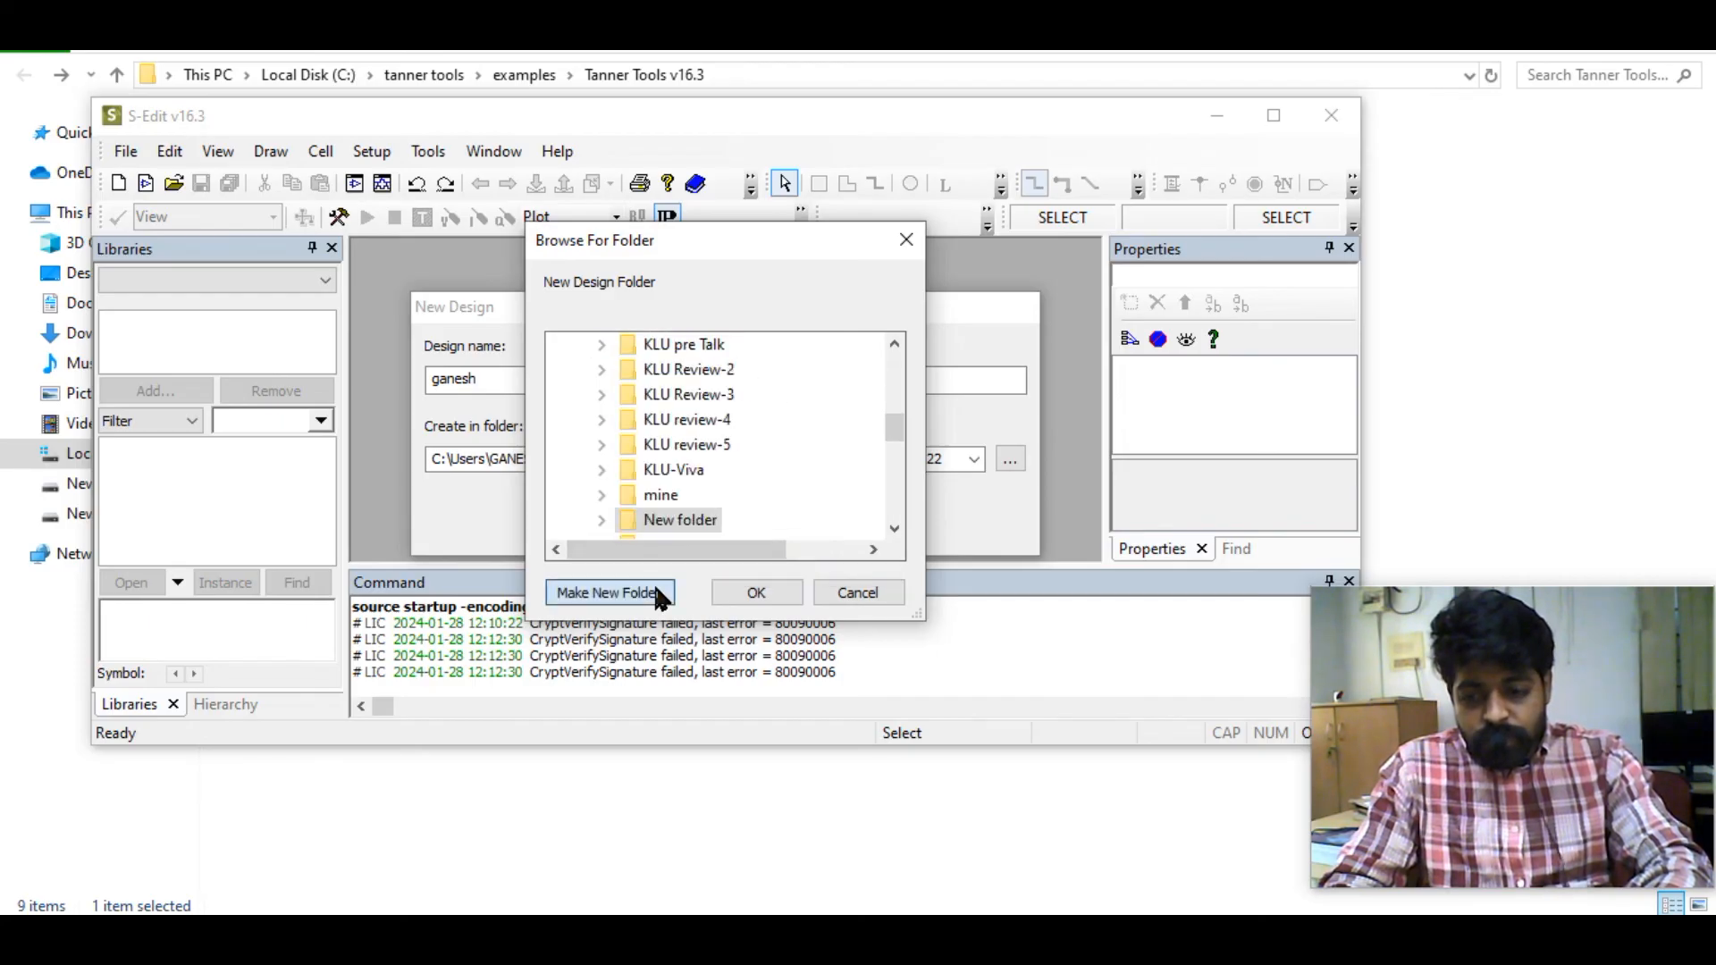
pyautogui.write('tanner')
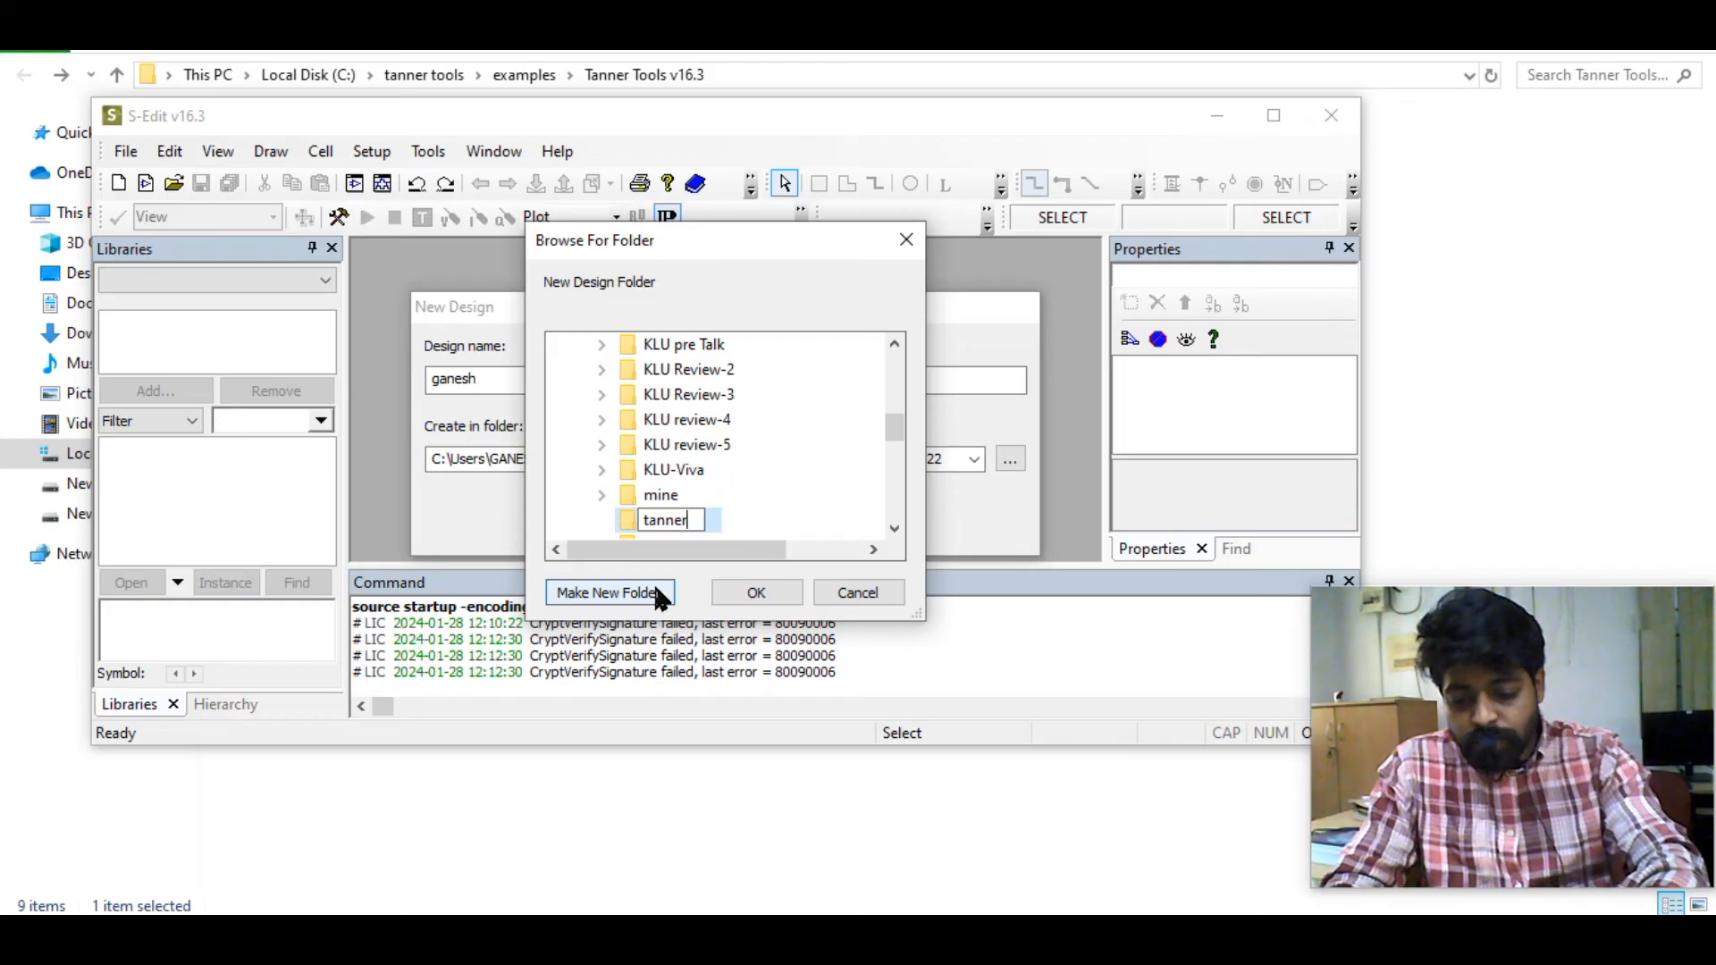
pyautogui.write('_project')
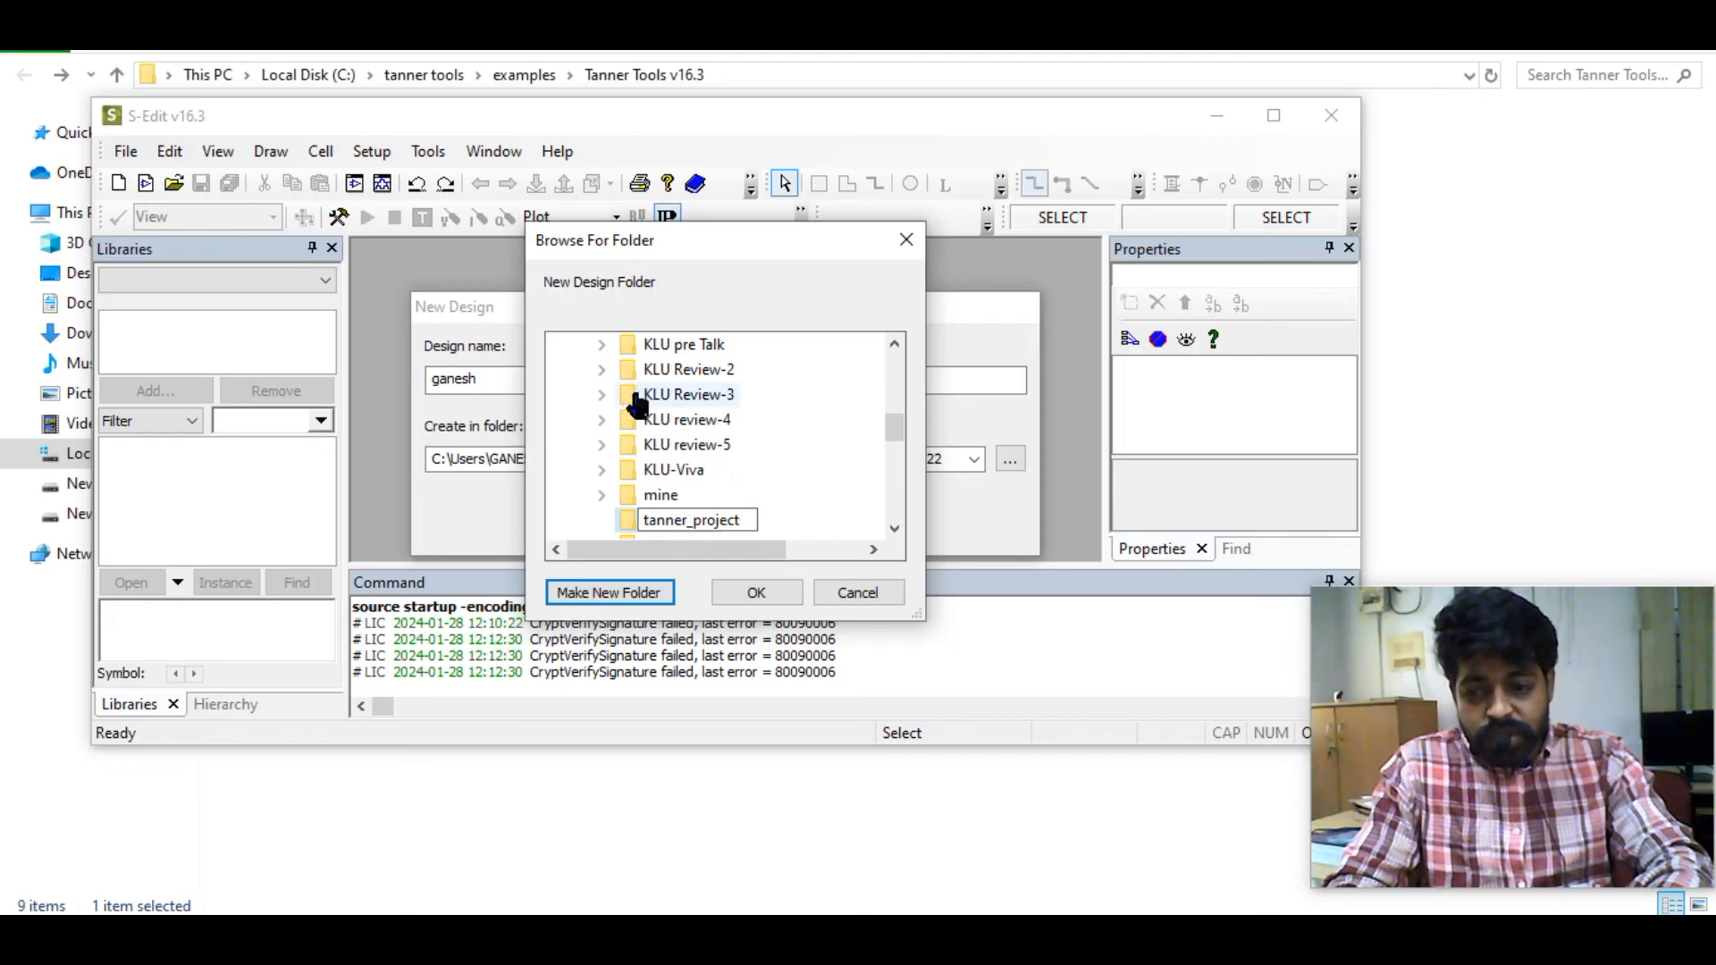
pyautogui.click(755, 594)
pyautogui.click(755, 593)
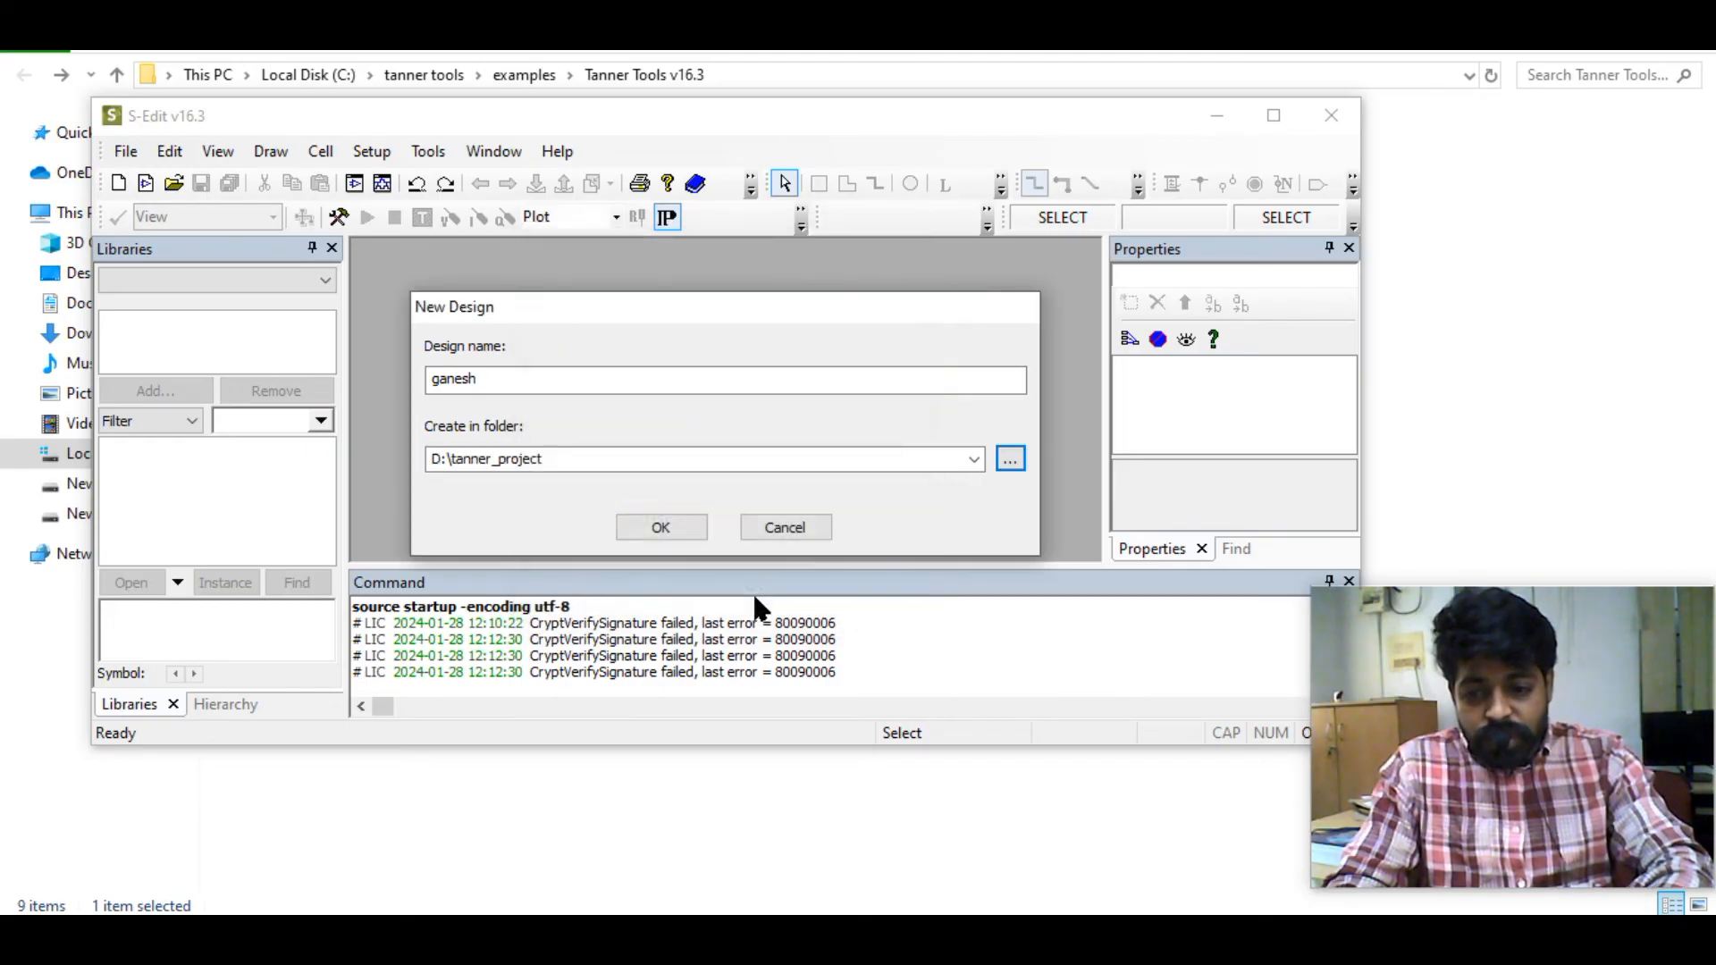
pyautogui.click(661, 527)
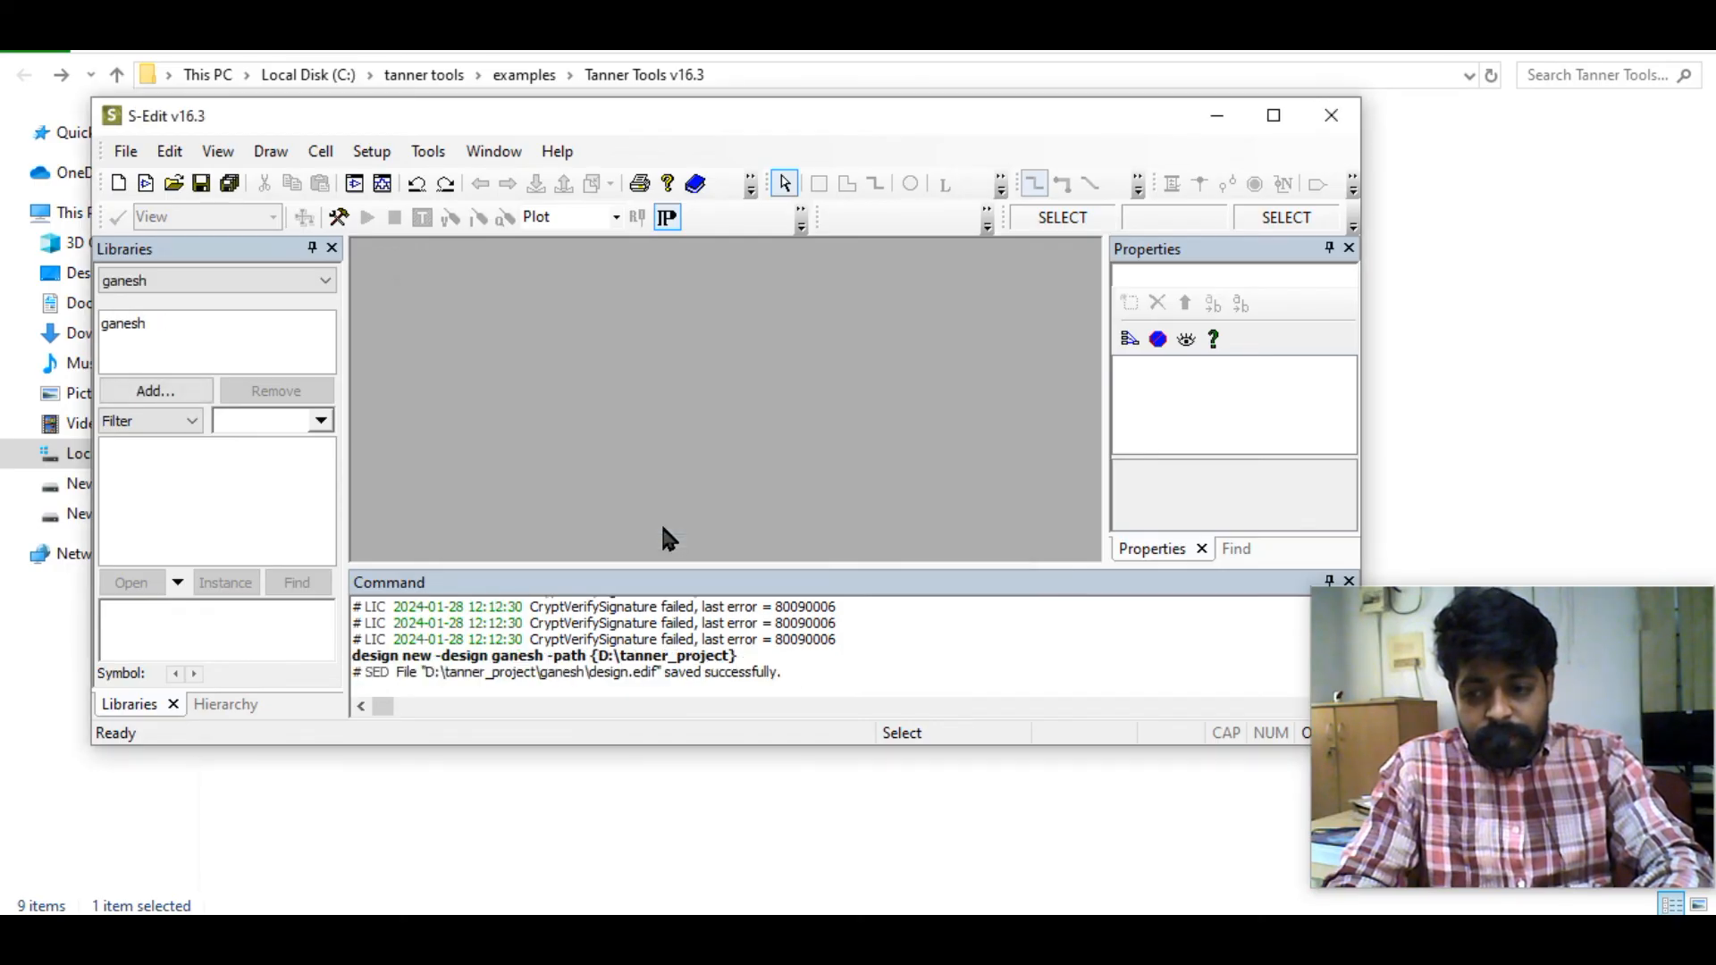
# Select the new design in the library list and enlarge the S-Edit window
pyautogui.click(139, 327)
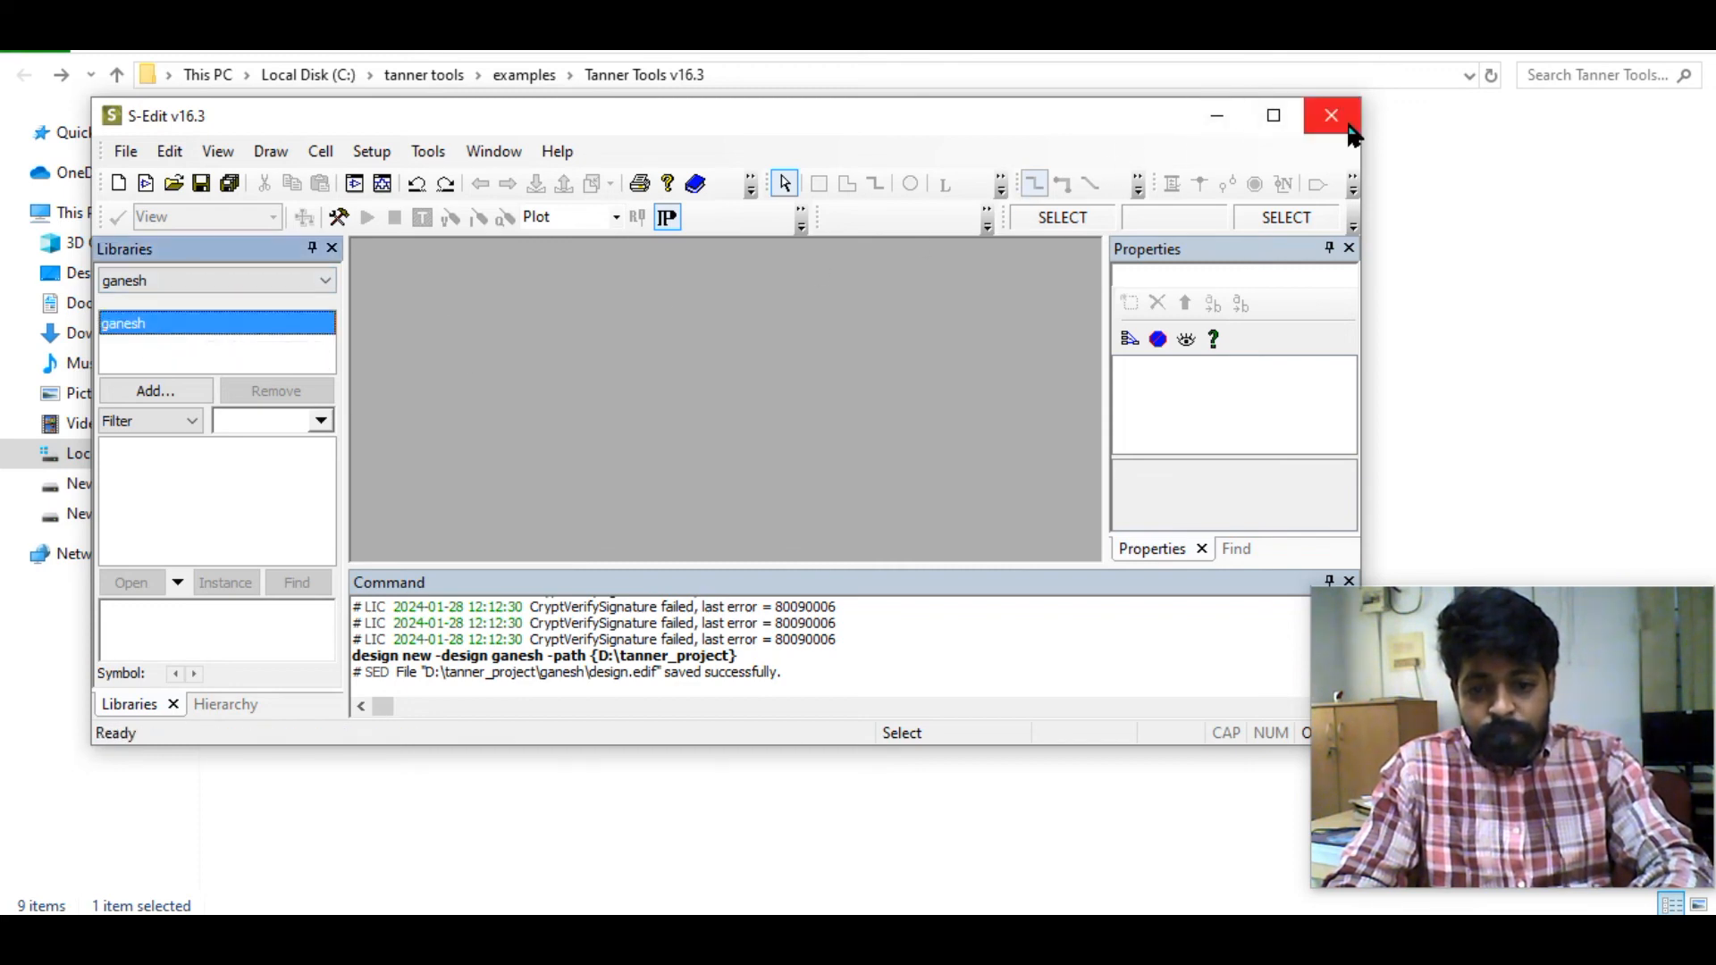
pyautogui.moveTo(1360, 144); pyautogui.dragTo(1707, 159)
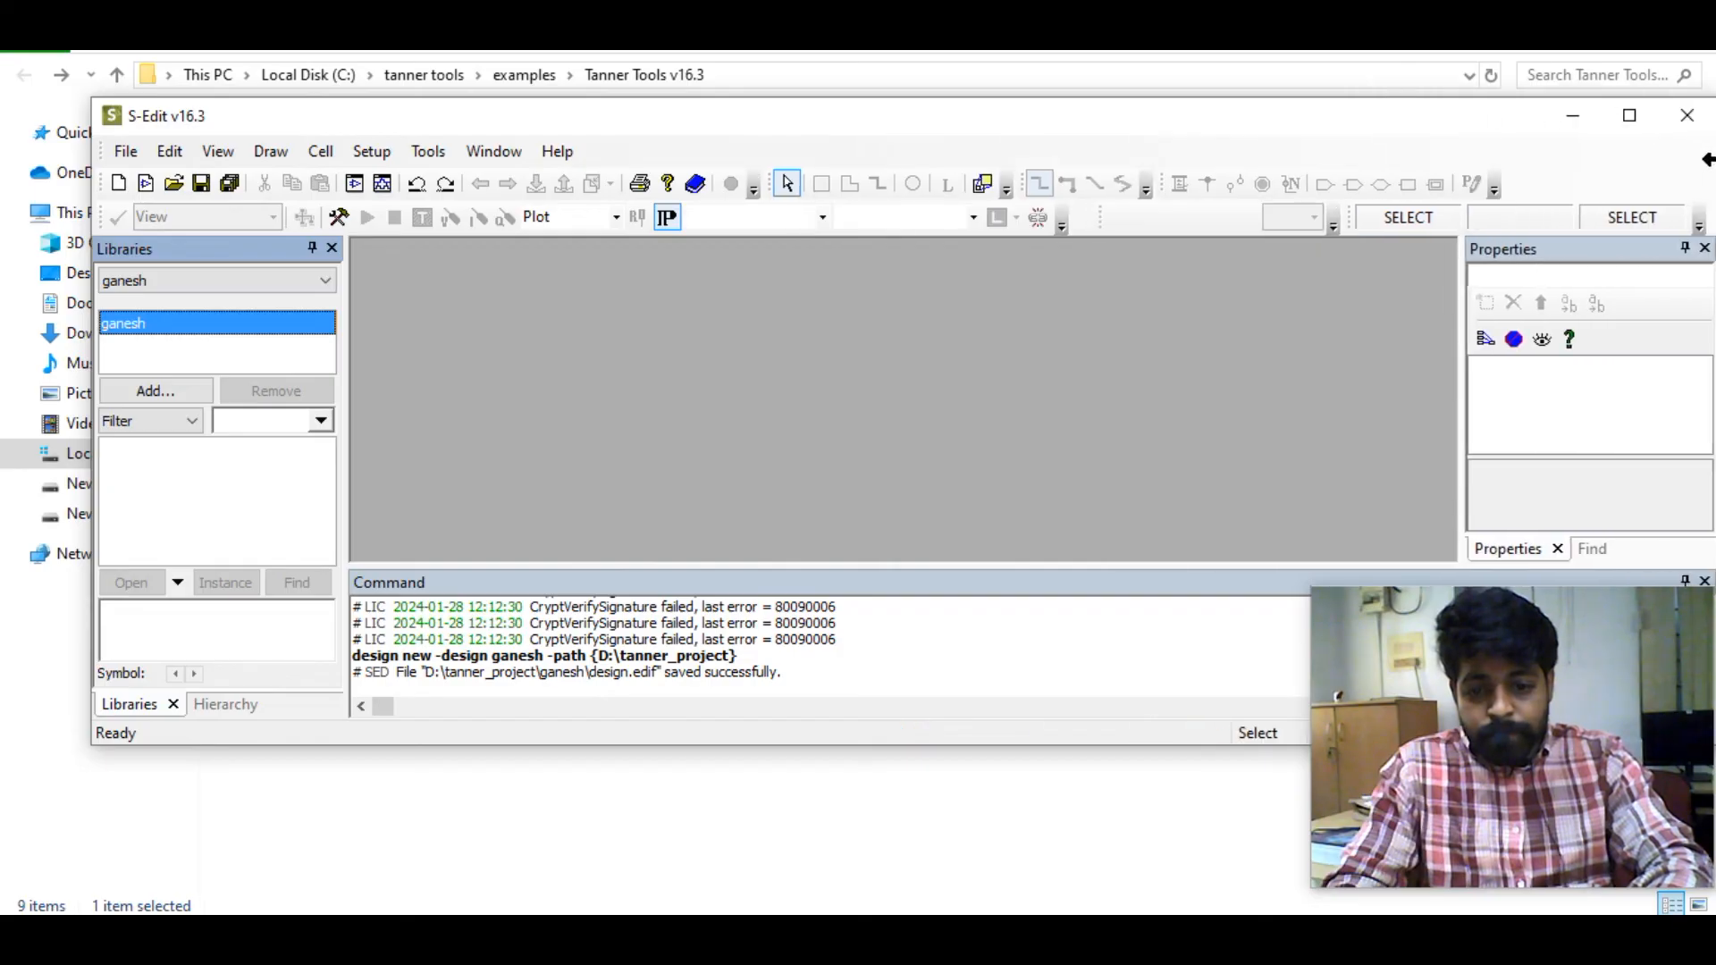
pyautogui.moveTo(954, 747); pyautogui.dragTo(920, 913)
# Start adding a library to the design and browse to Process\Standard_Libraries inside the Tanner Tools v16.3 examples
pyautogui.click(155, 357)
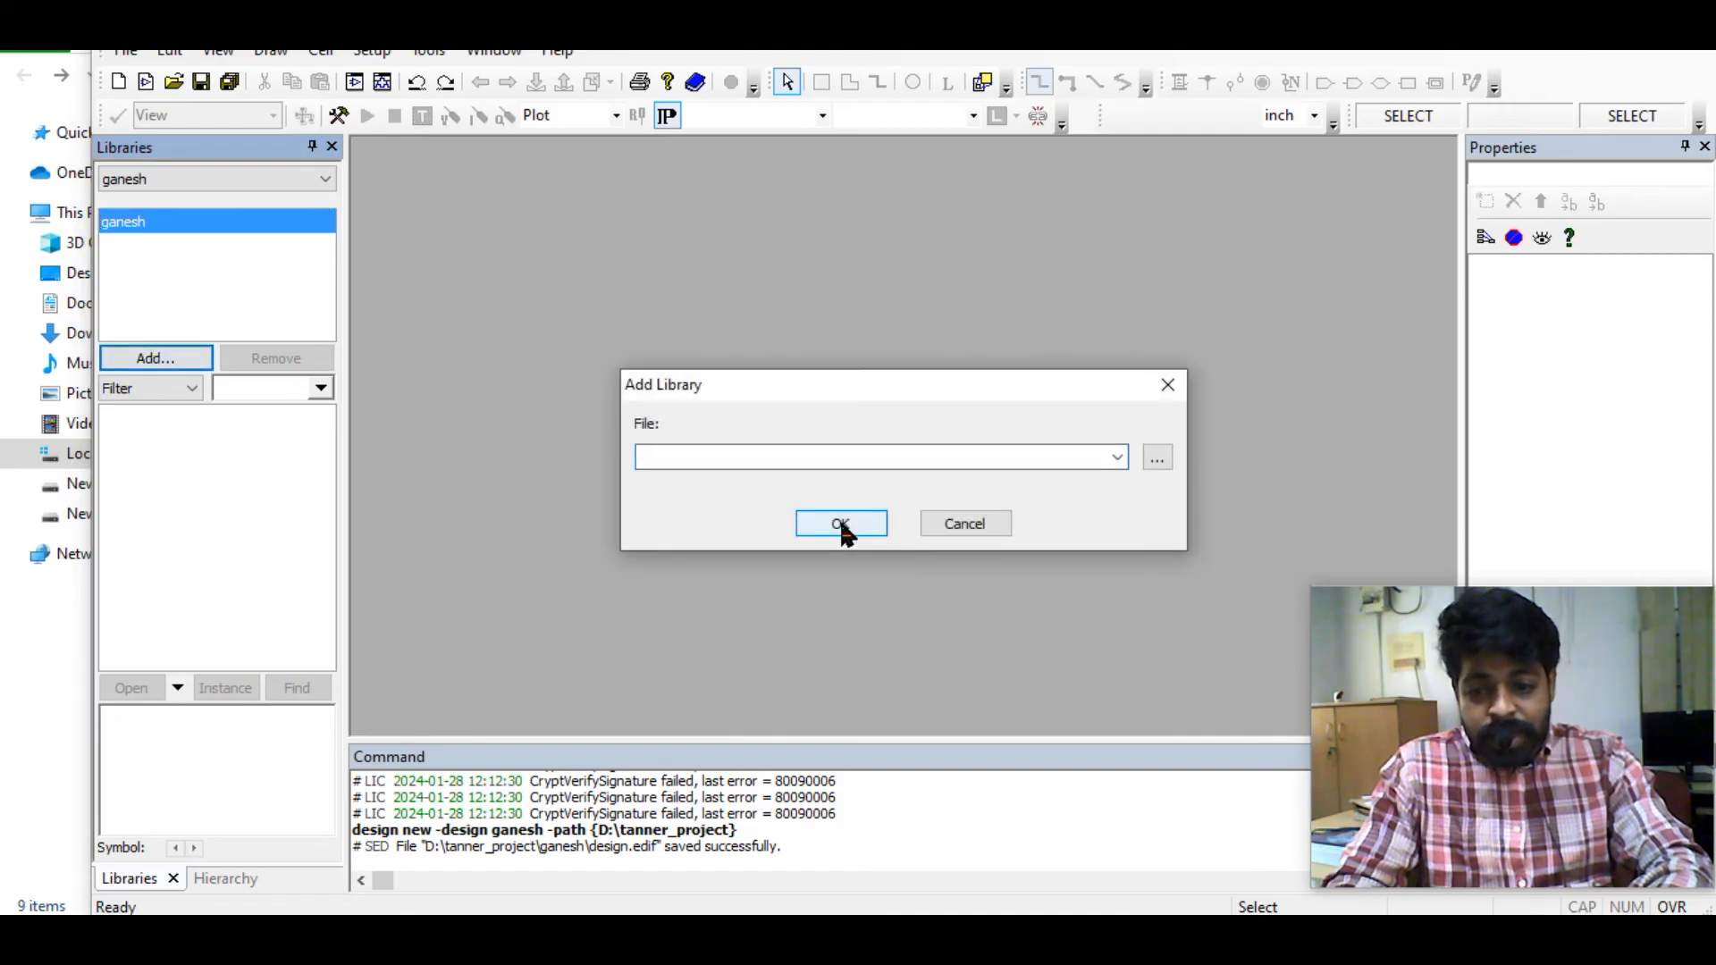
pyautogui.click(1150, 463)
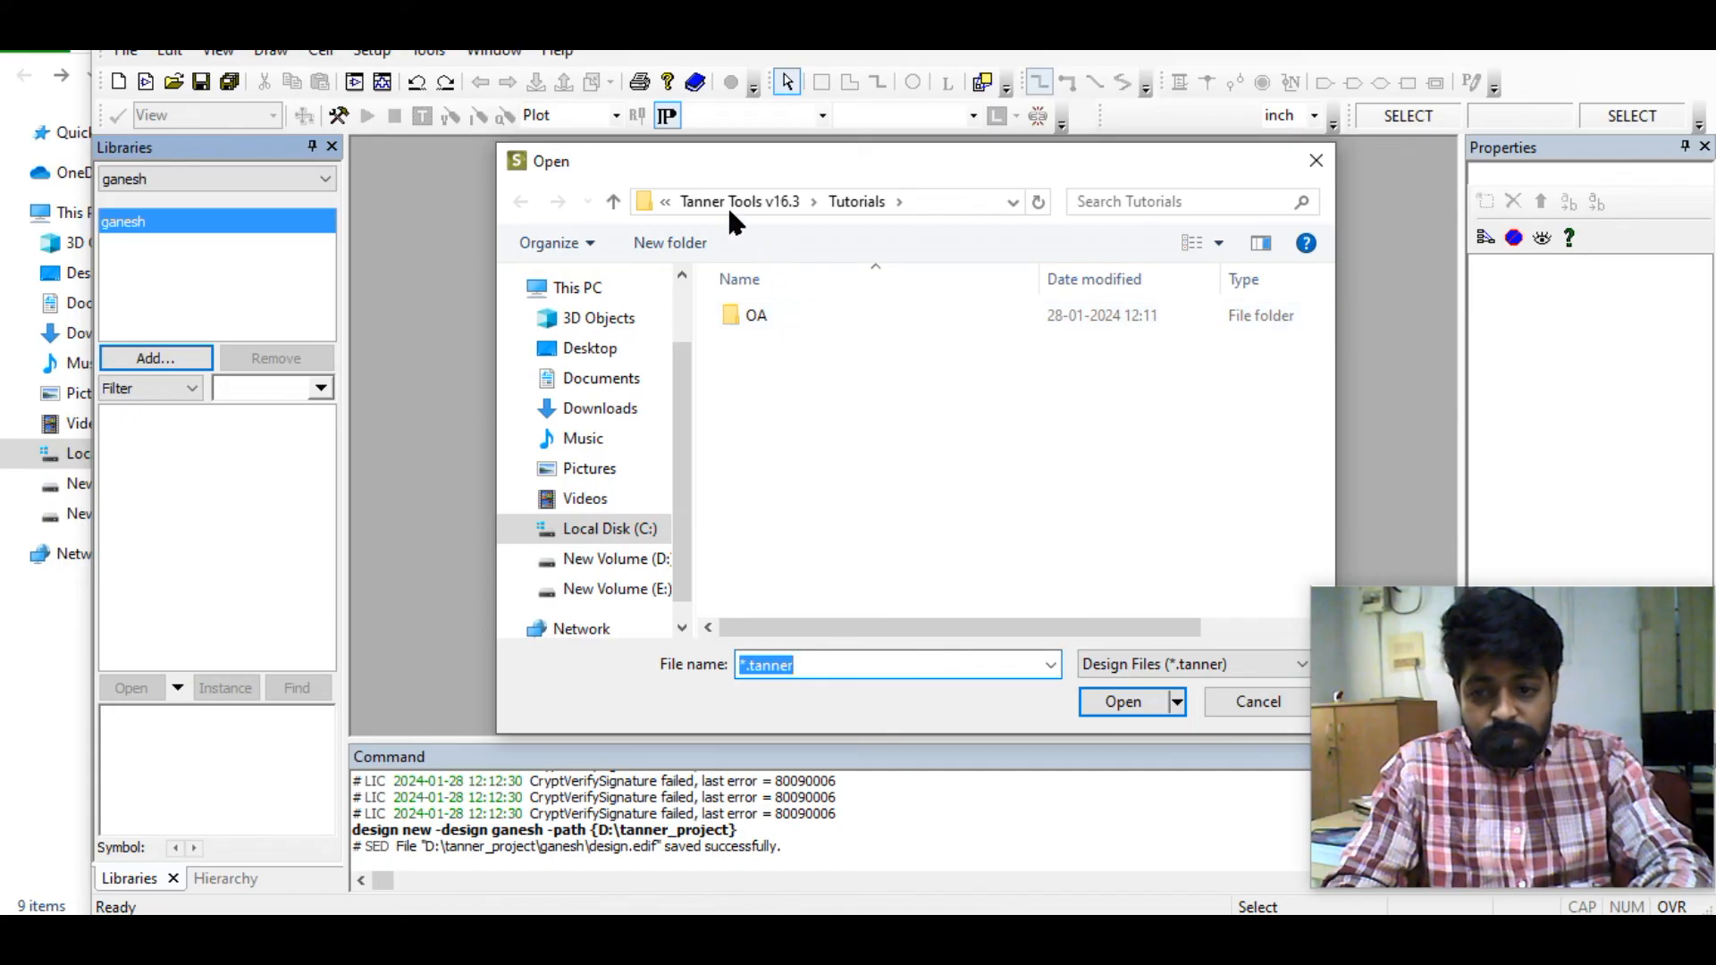
pyautogui.click(740, 203)
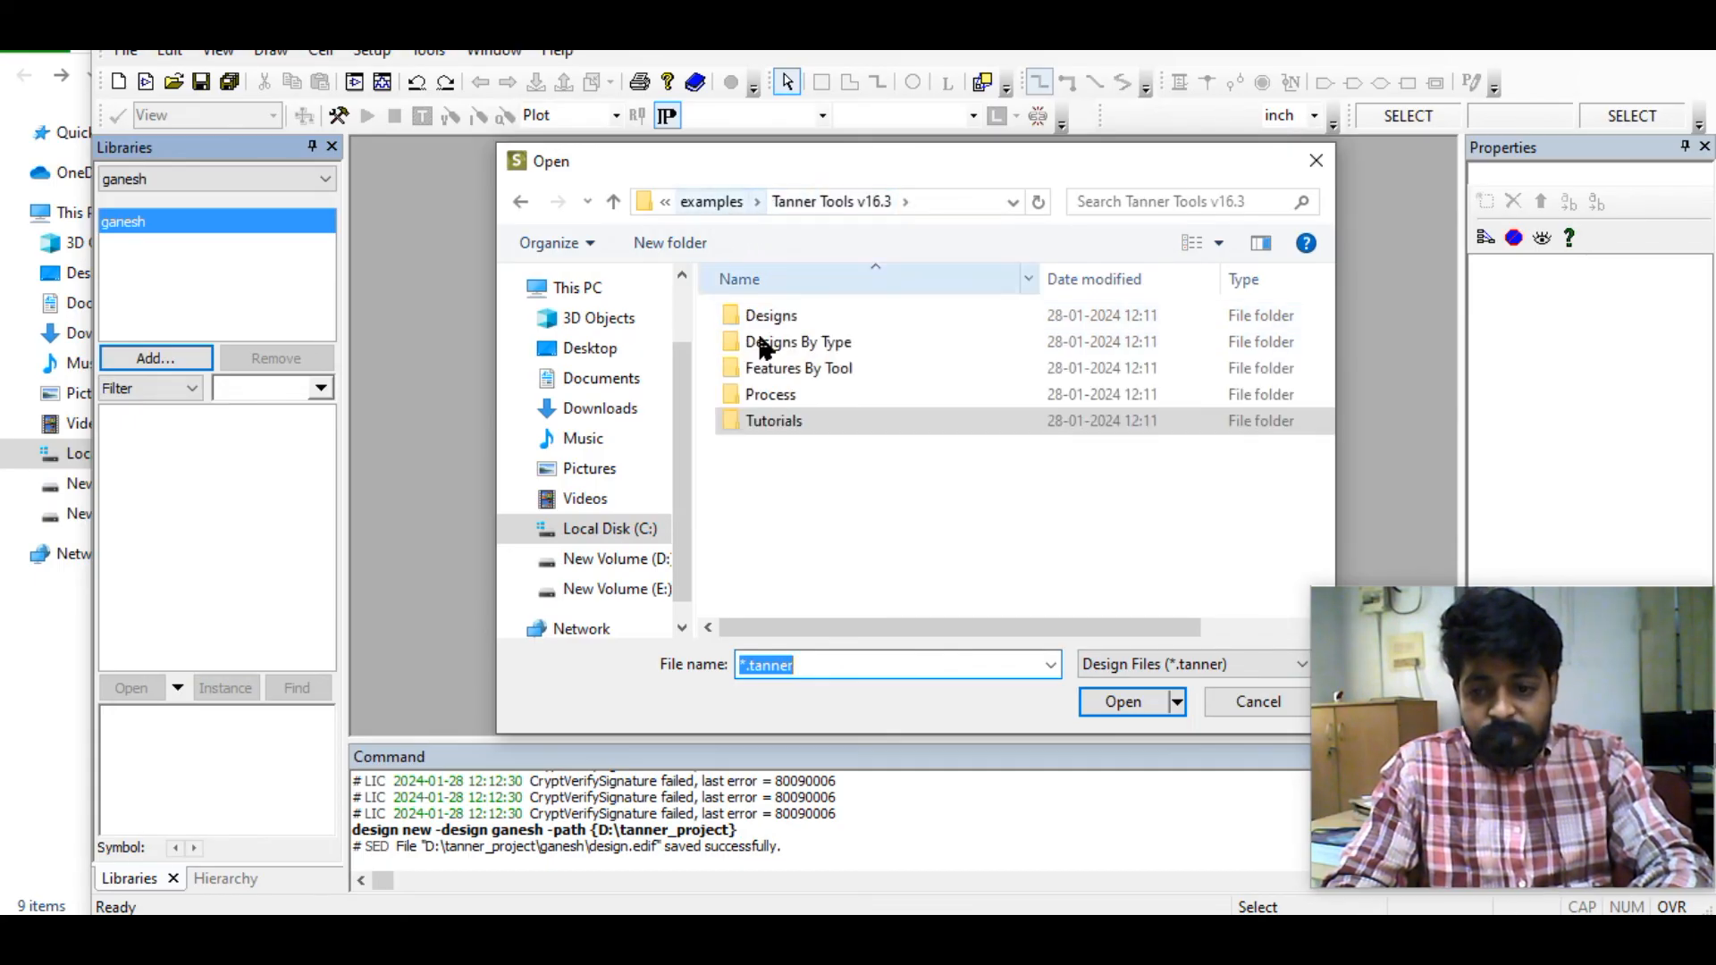
pyautogui.click(774, 399)
pyautogui.doubleClick(775, 402)
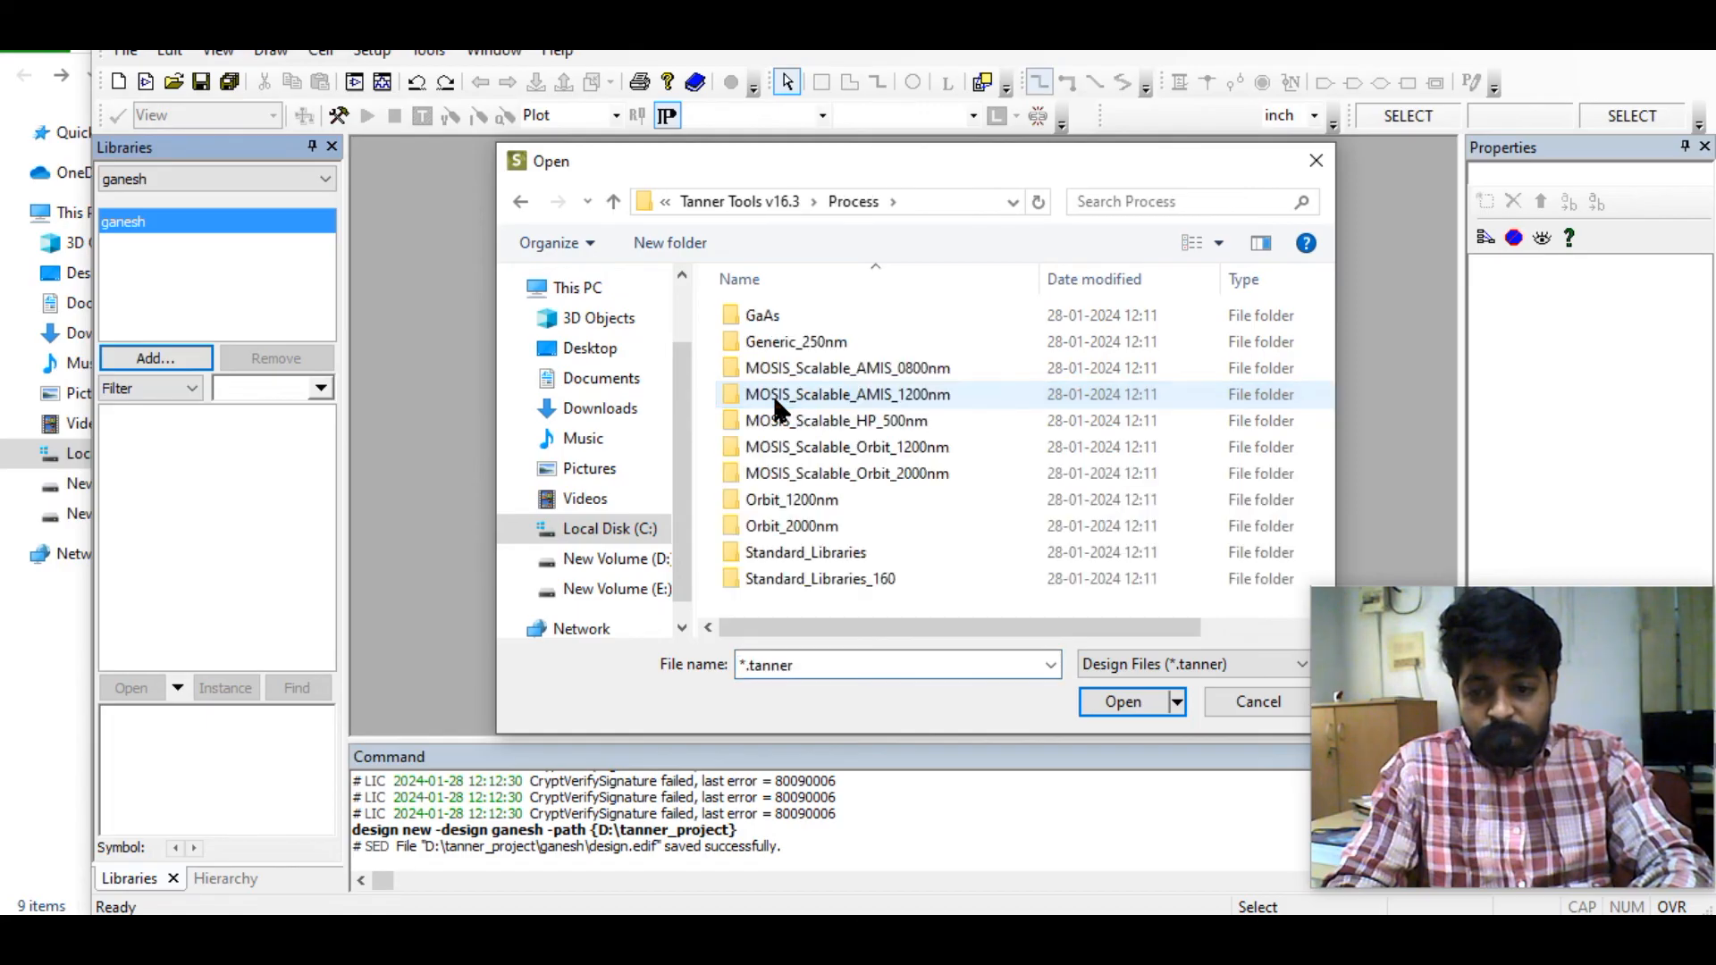
pyautogui.doubleClick(787, 555)
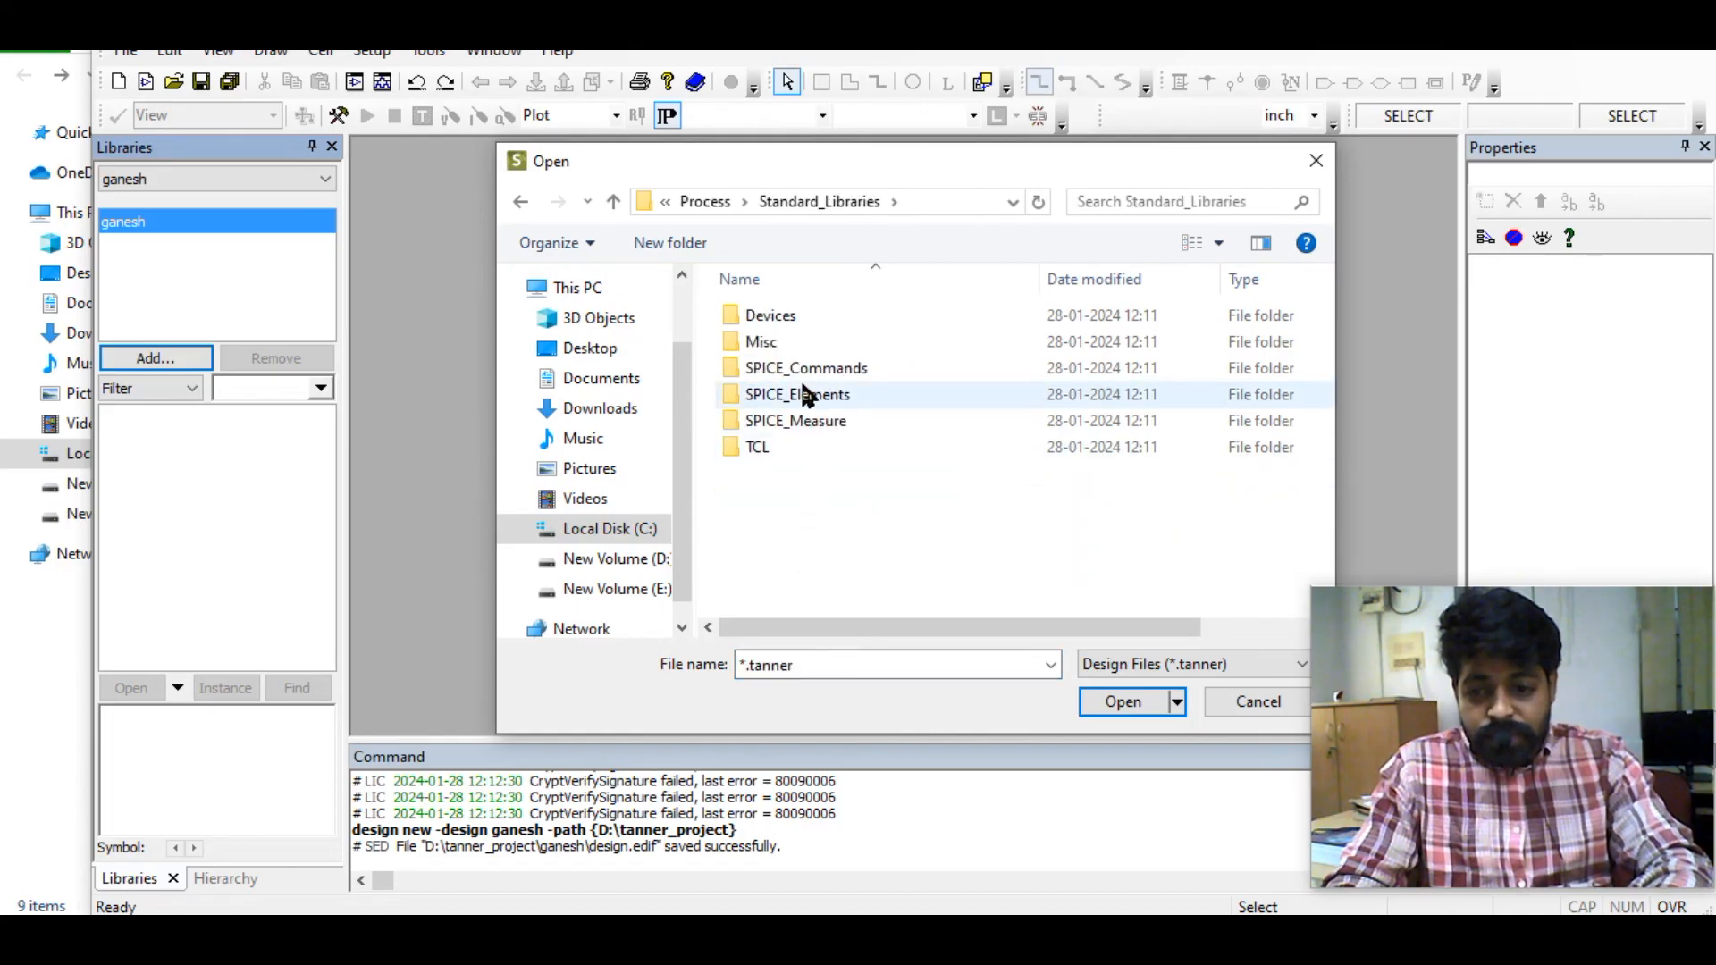
# Add the Devices design file from the Devices folder as a library and display its cells
pyautogui.click(783, 318)
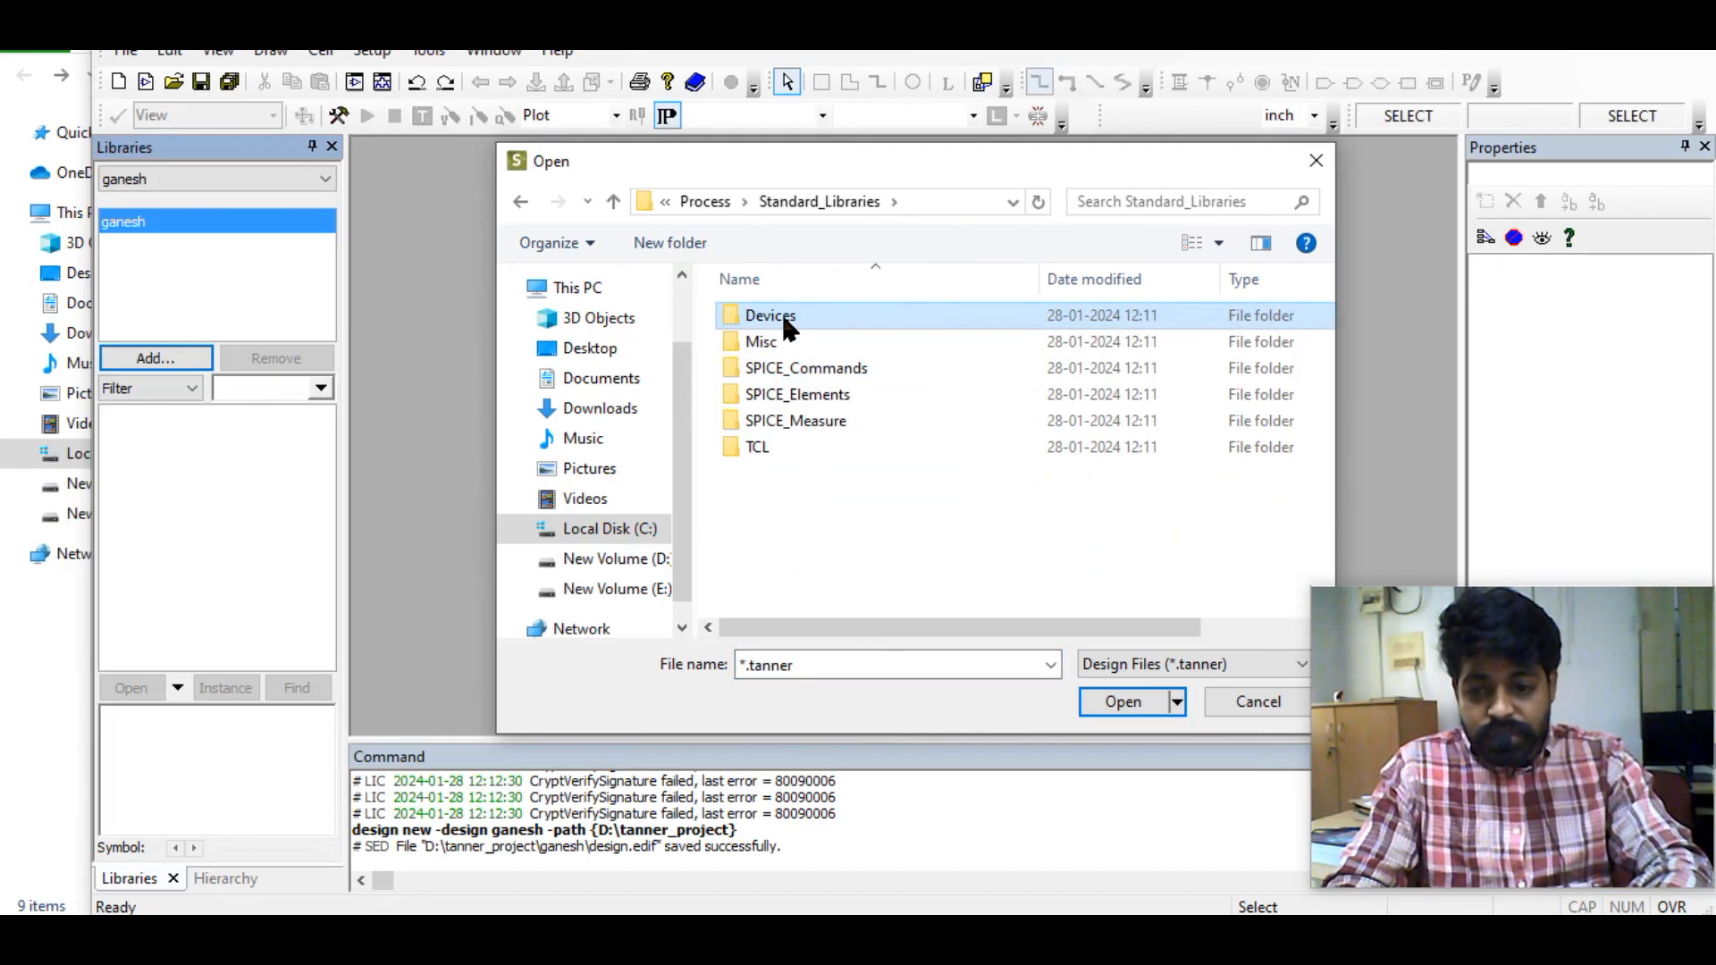
pyautogui.doubleClick(783, 318)
pyautogui.click(787, 346)
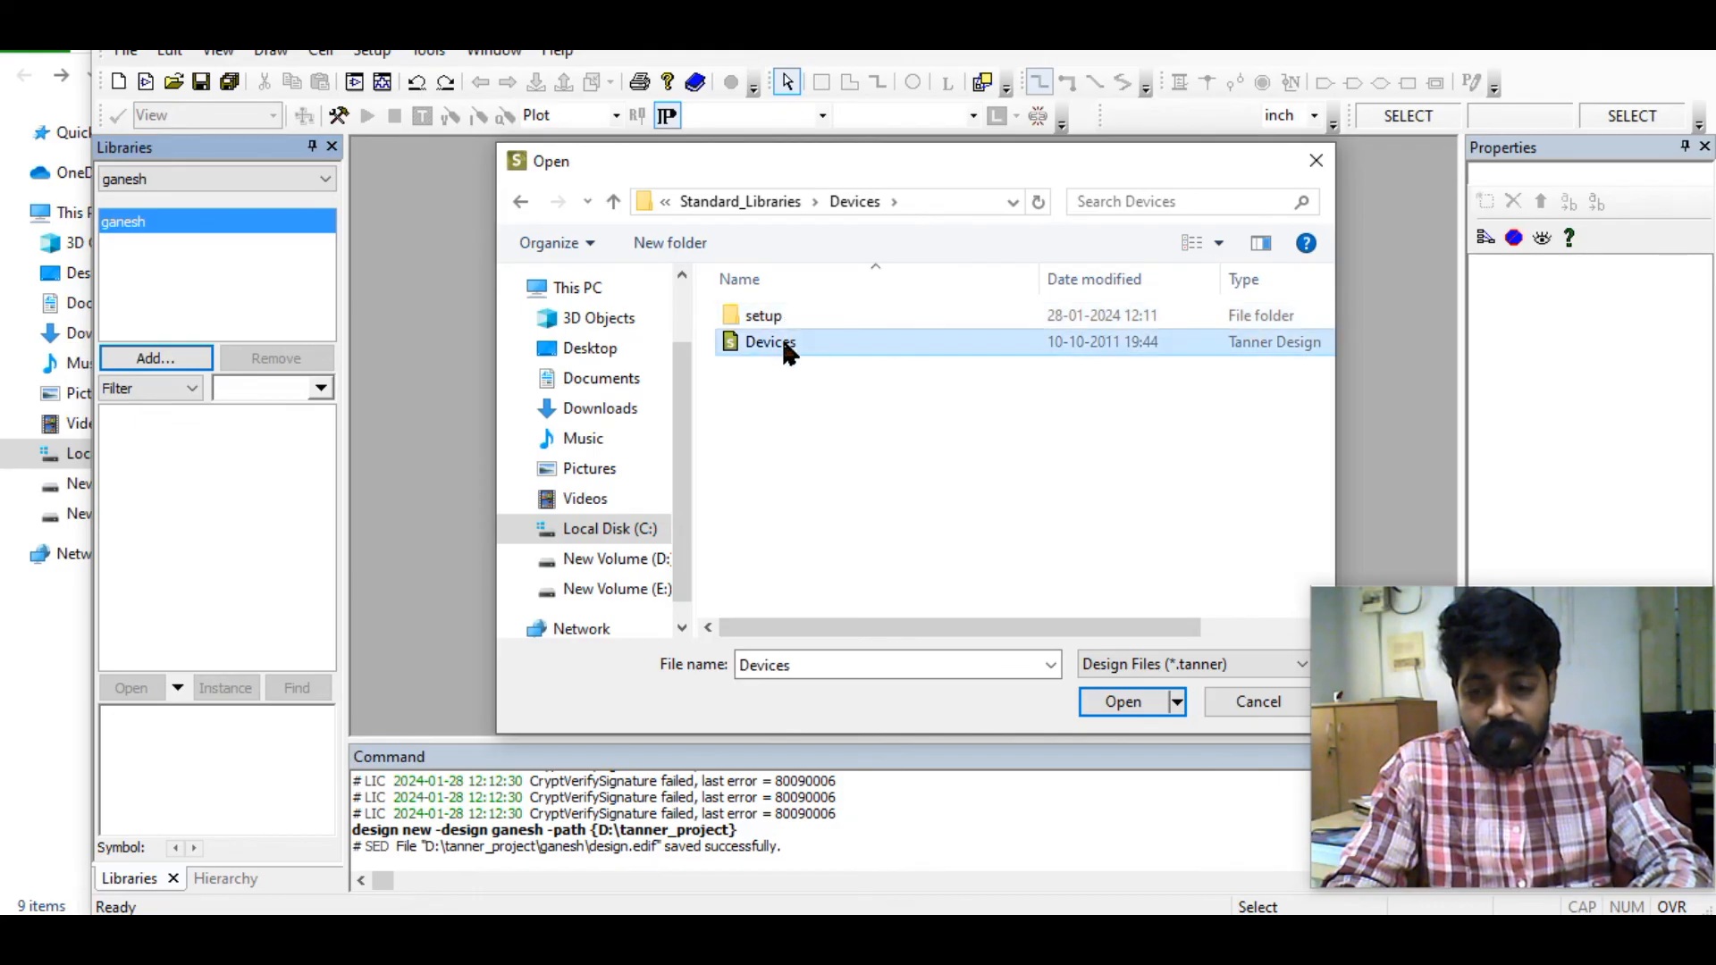
pyautogui.click(1117, 700)
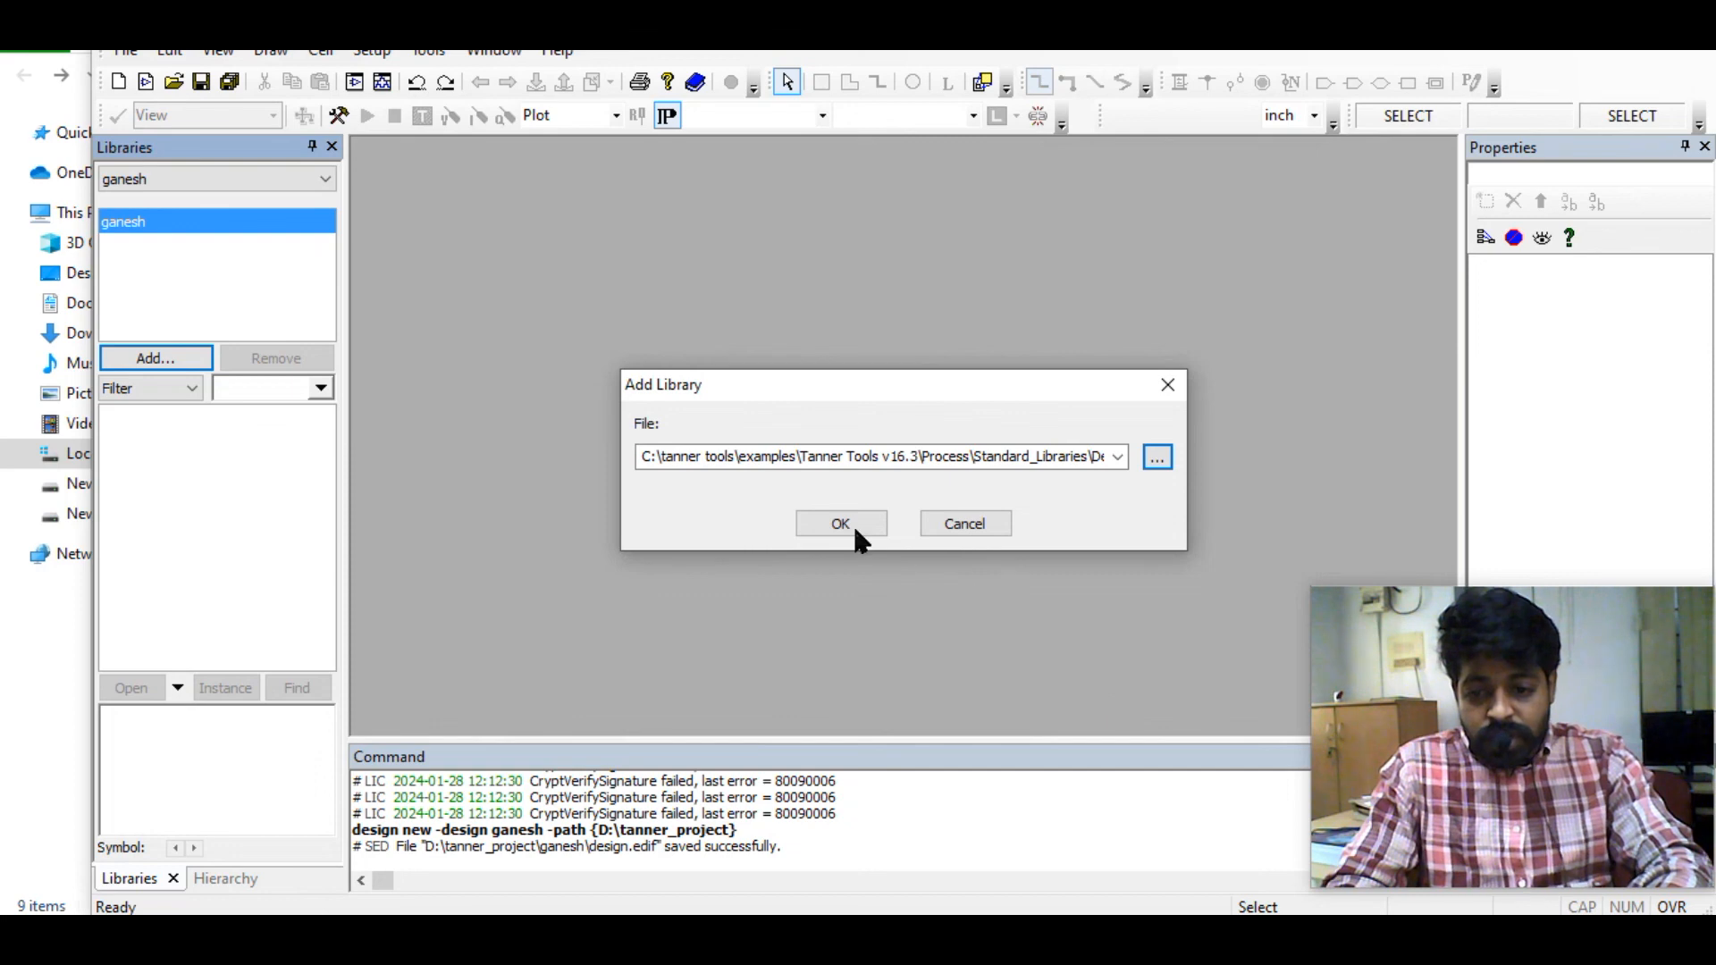
pyautogui.click(841, 523)
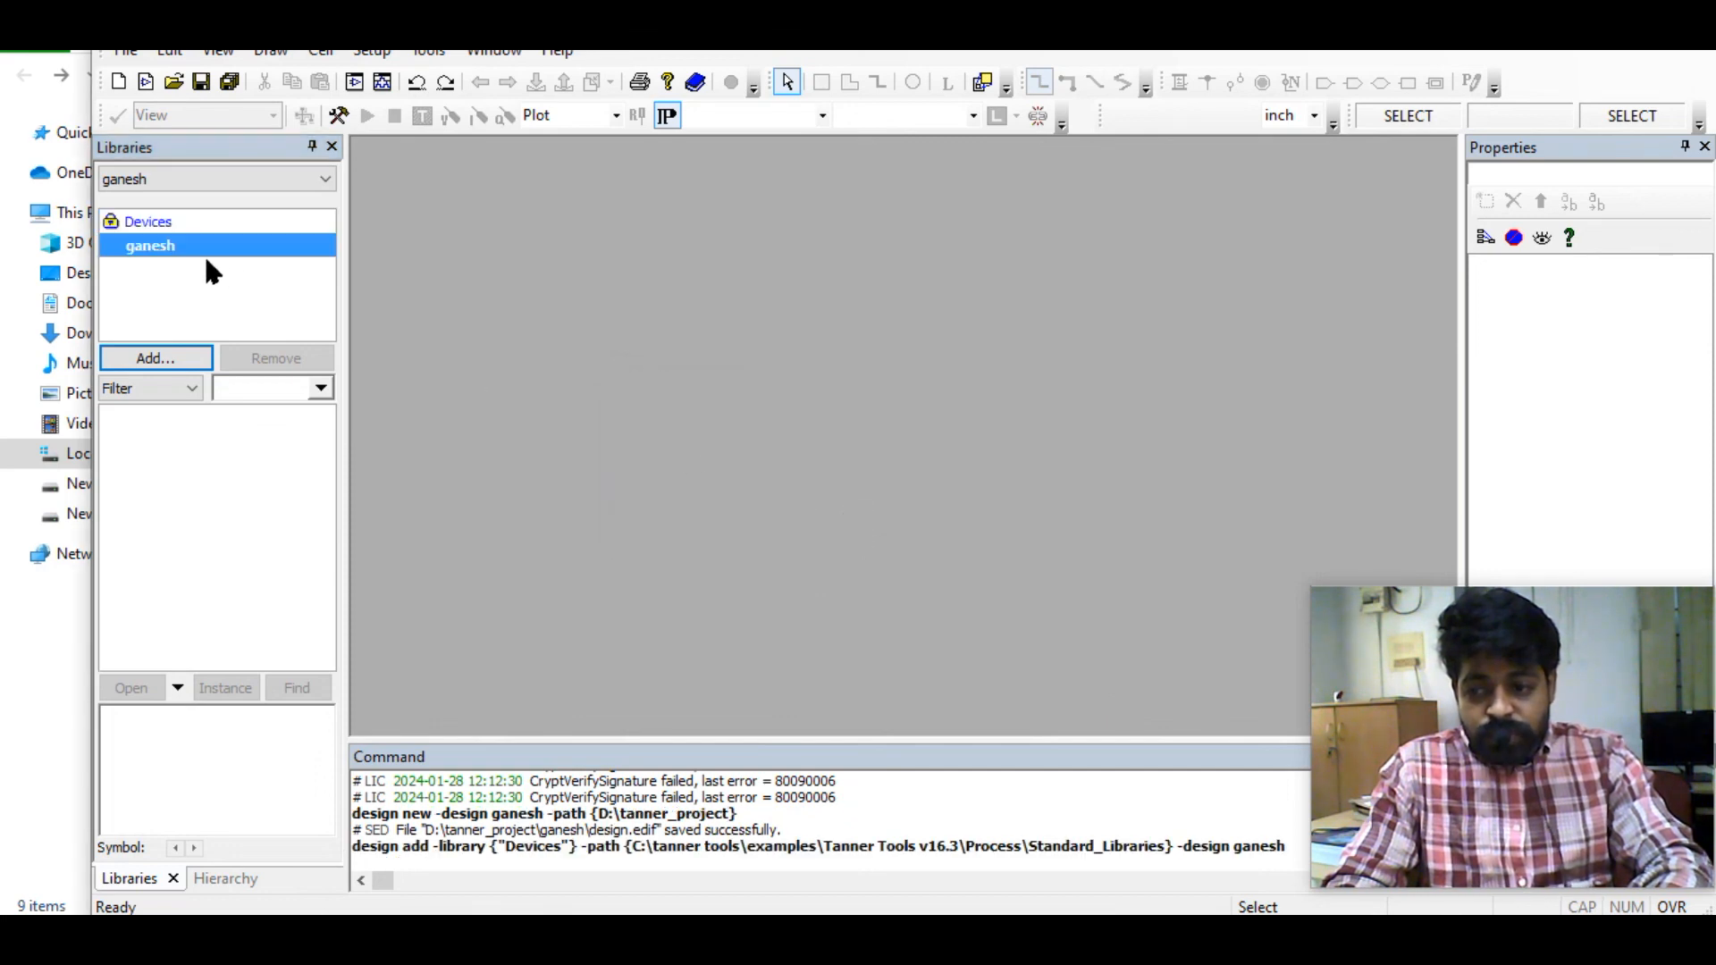
pyautogui.click(159, 227)
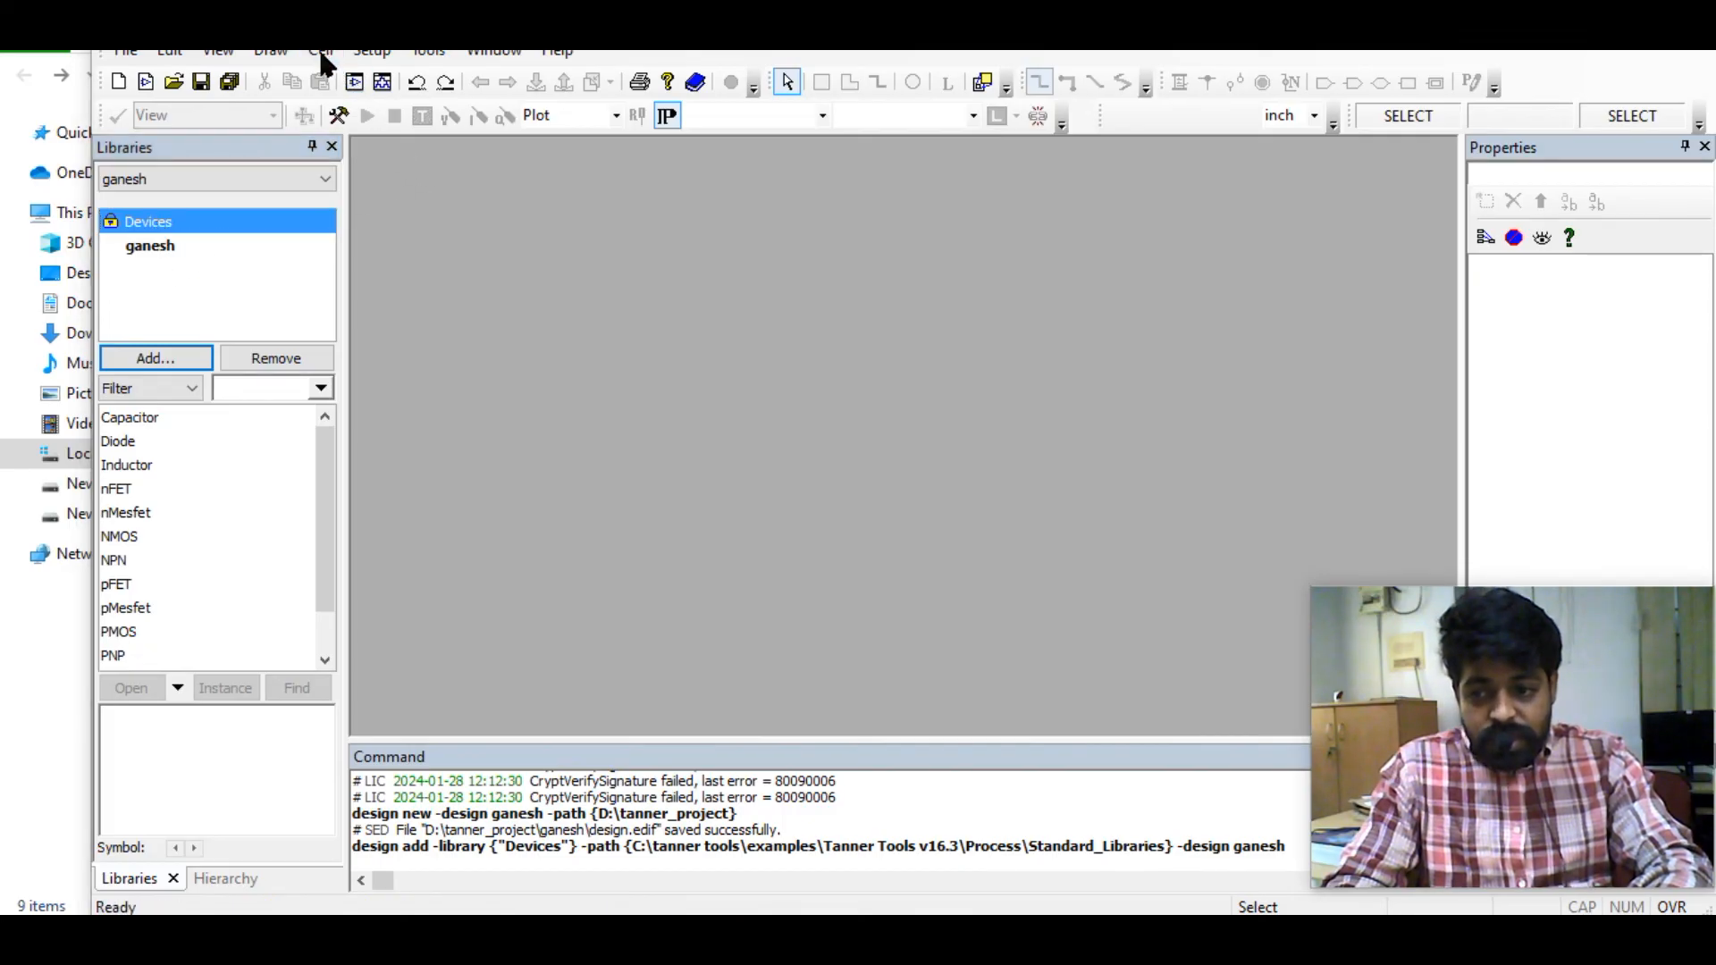
# Create a new schematic view in the design for a cell named test, keeping view0 as the interface and view name
pyautogui.click(321, 56)
pyautogui.click(376, 79)
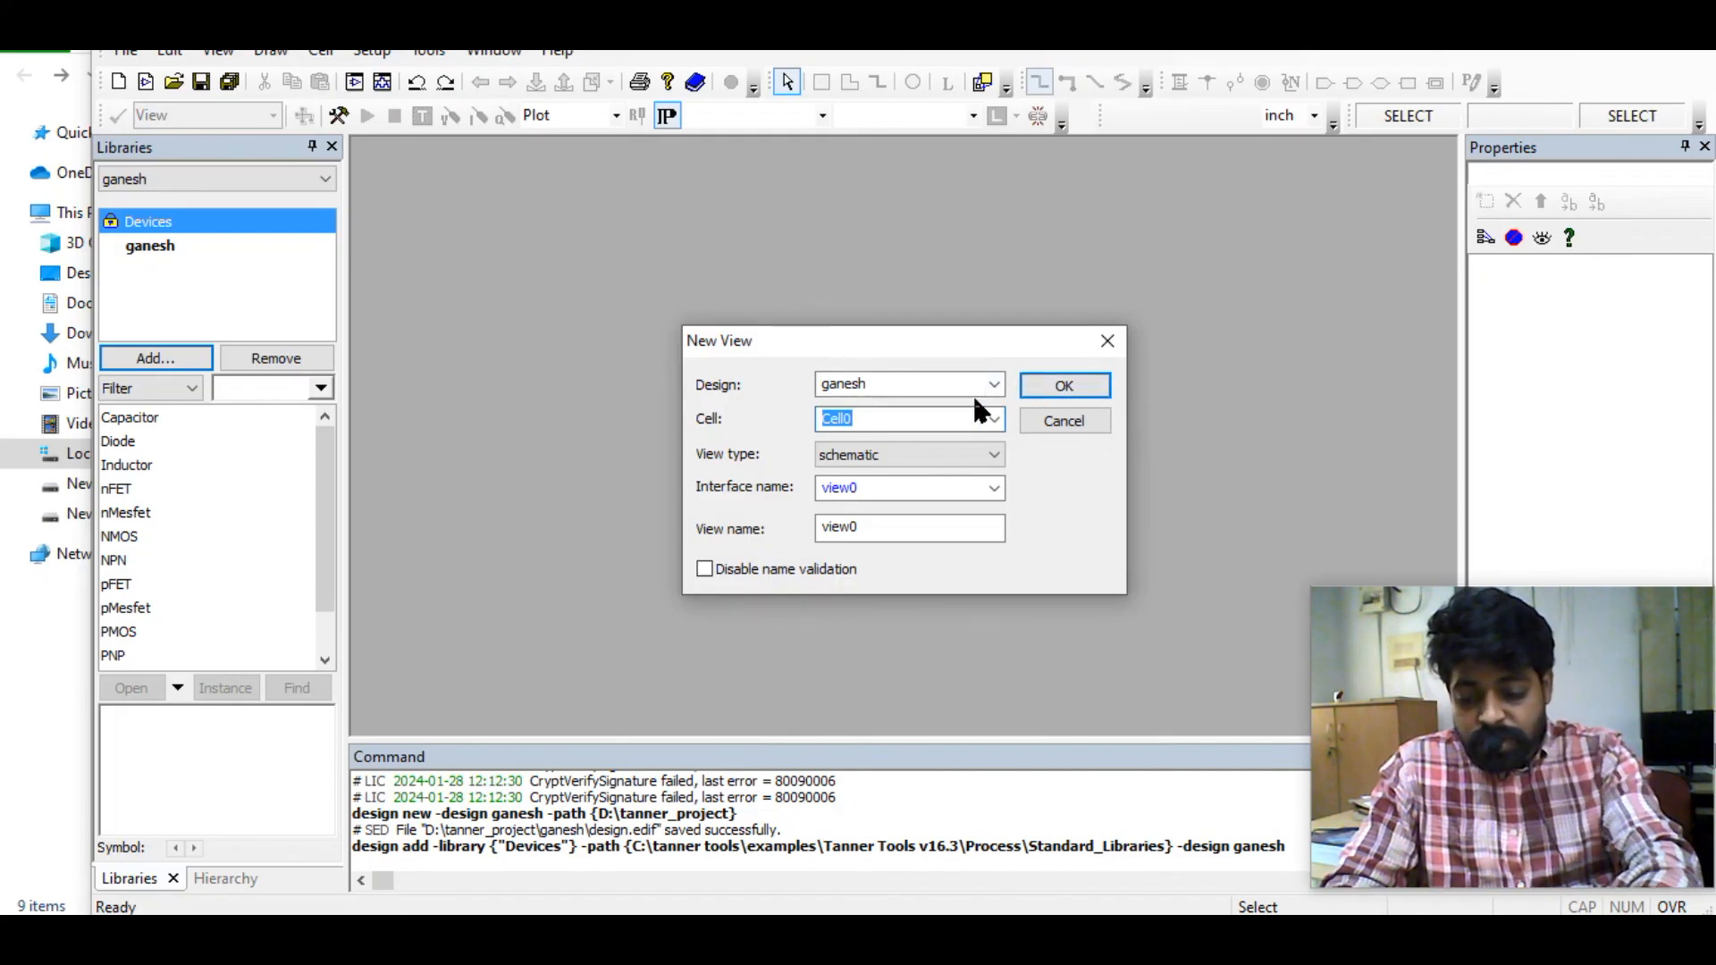
pyautogui.write('test')
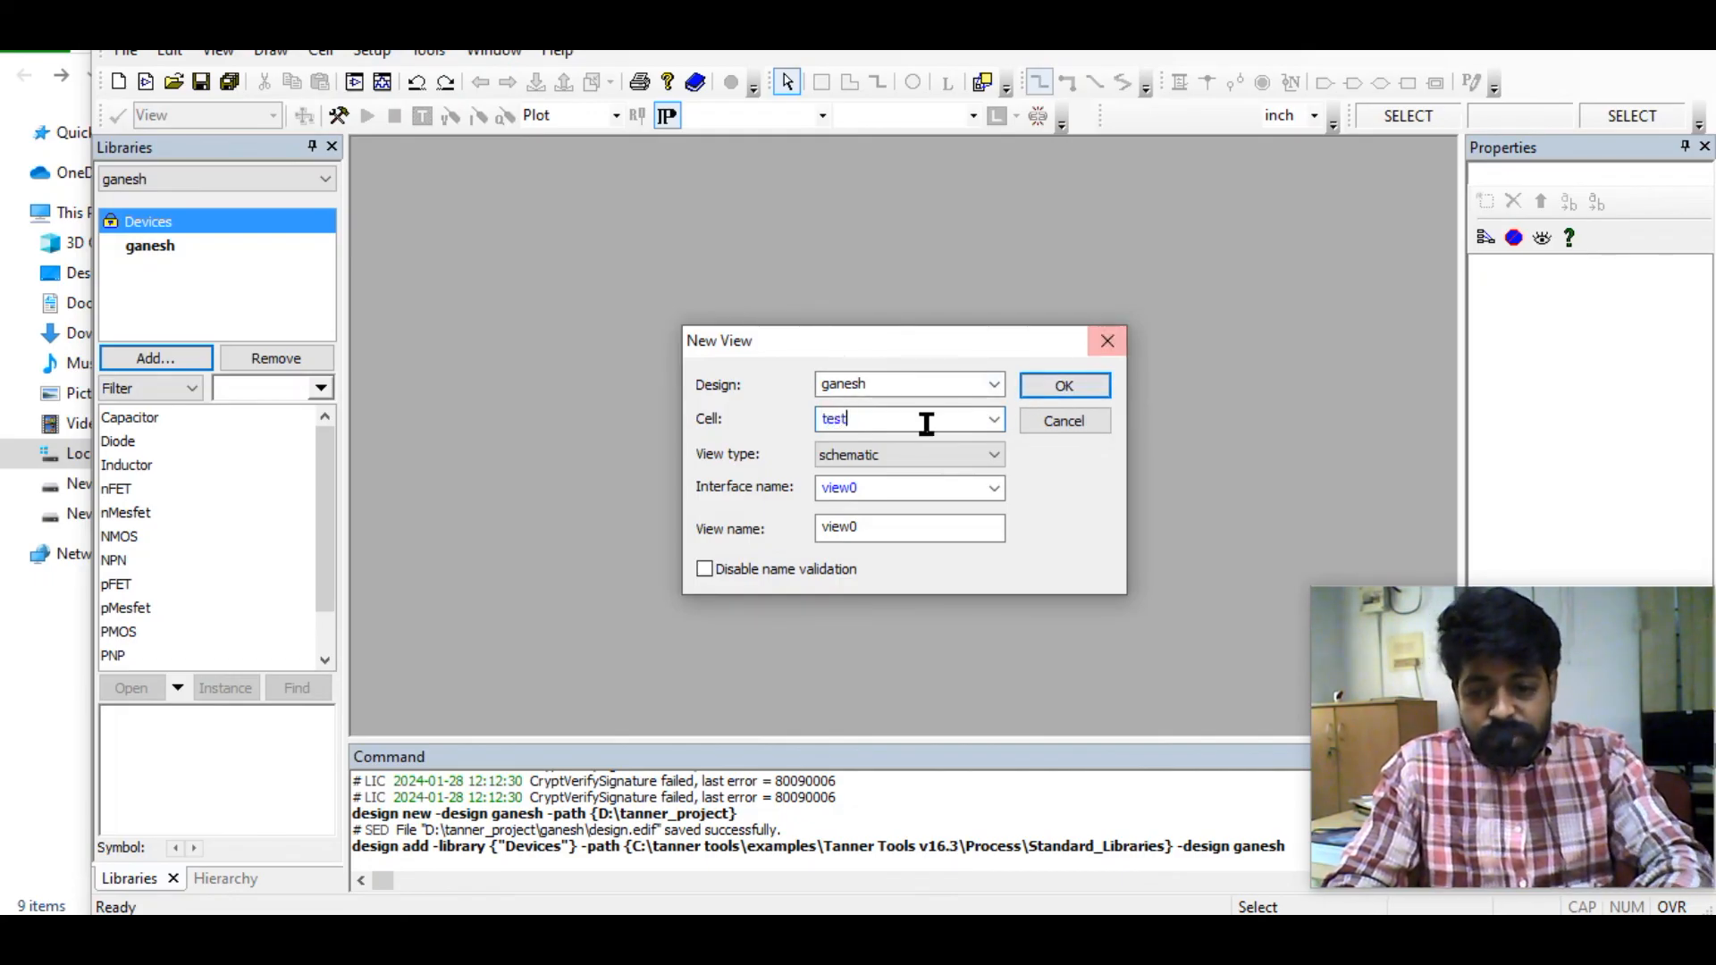
pyautogui.click(1057, 389)
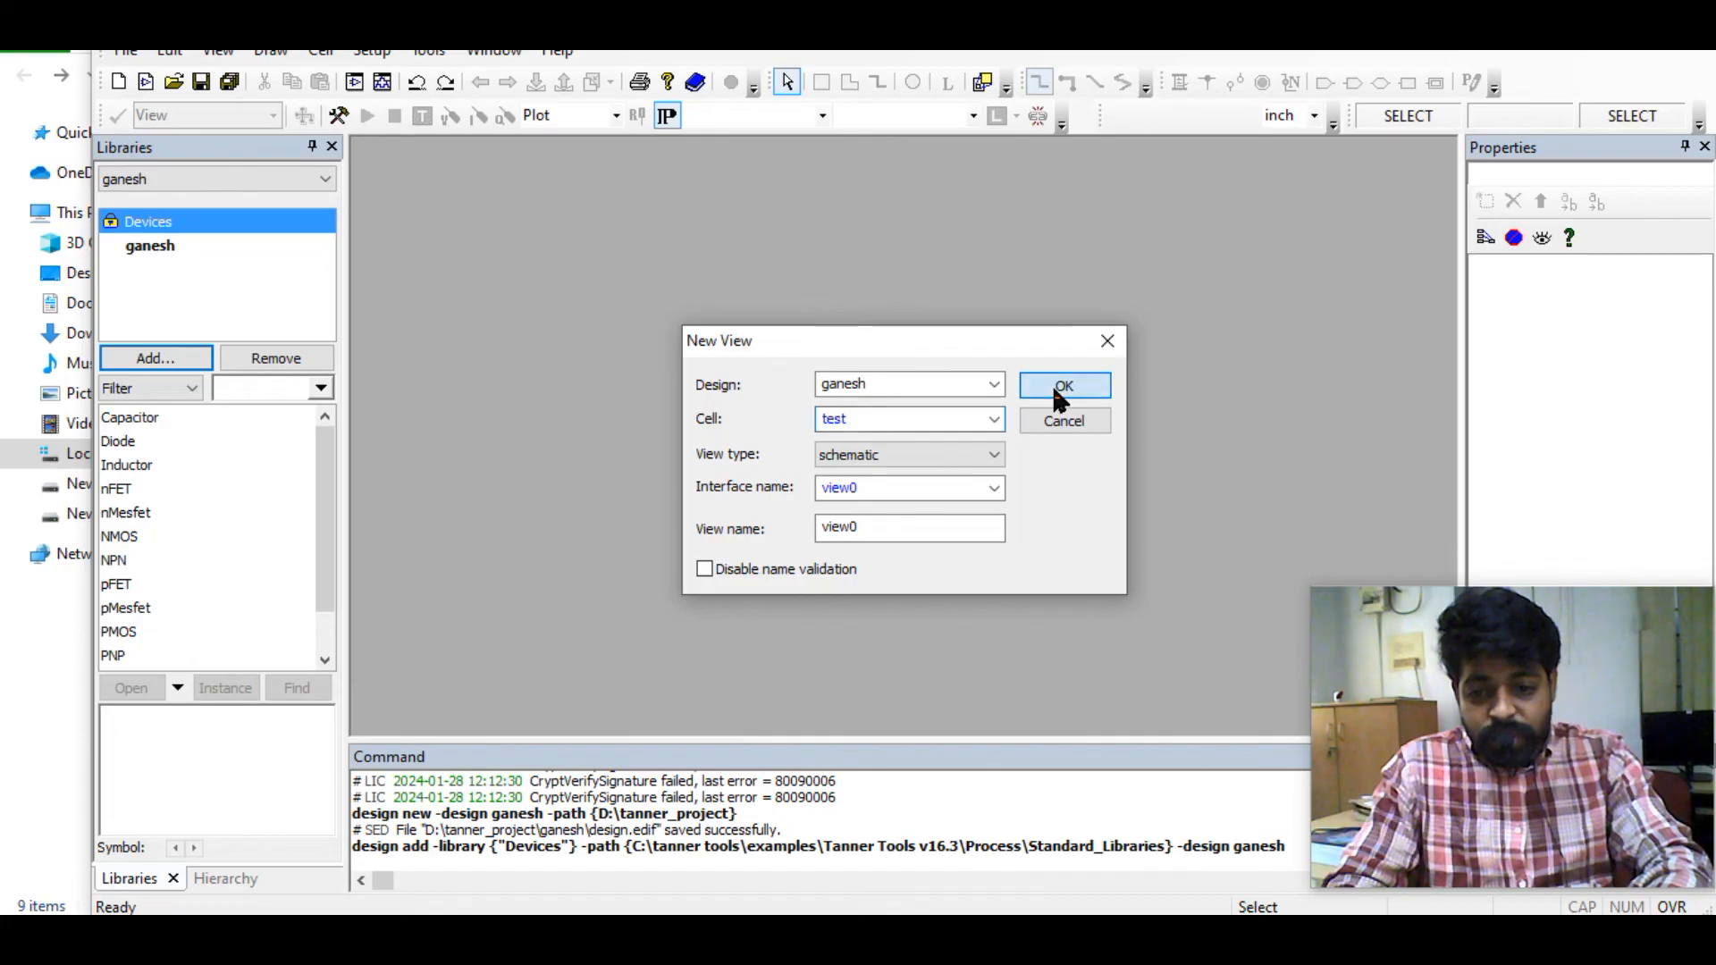
pyautogui.doubleClick(1042, 361)
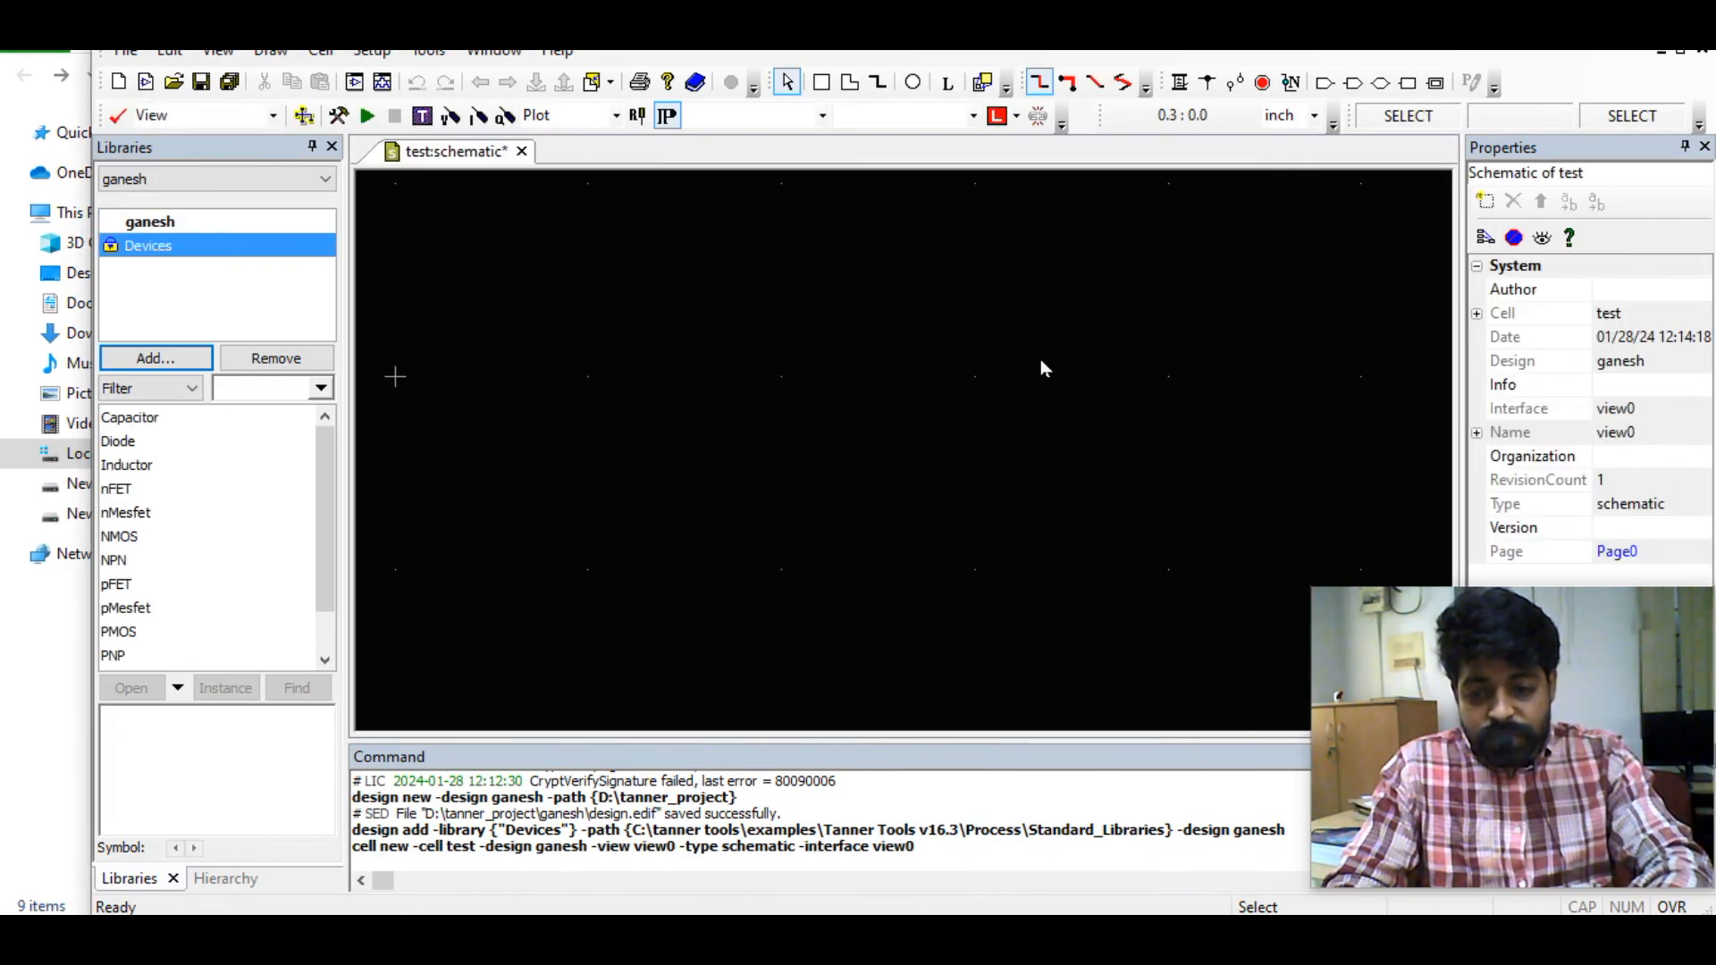
# Place three instances of the Diode cell from the Devices library at separate spots on the test schematic
pyautogui.click(943, 480)
pyautogui.scroll(-2, 943, 478)
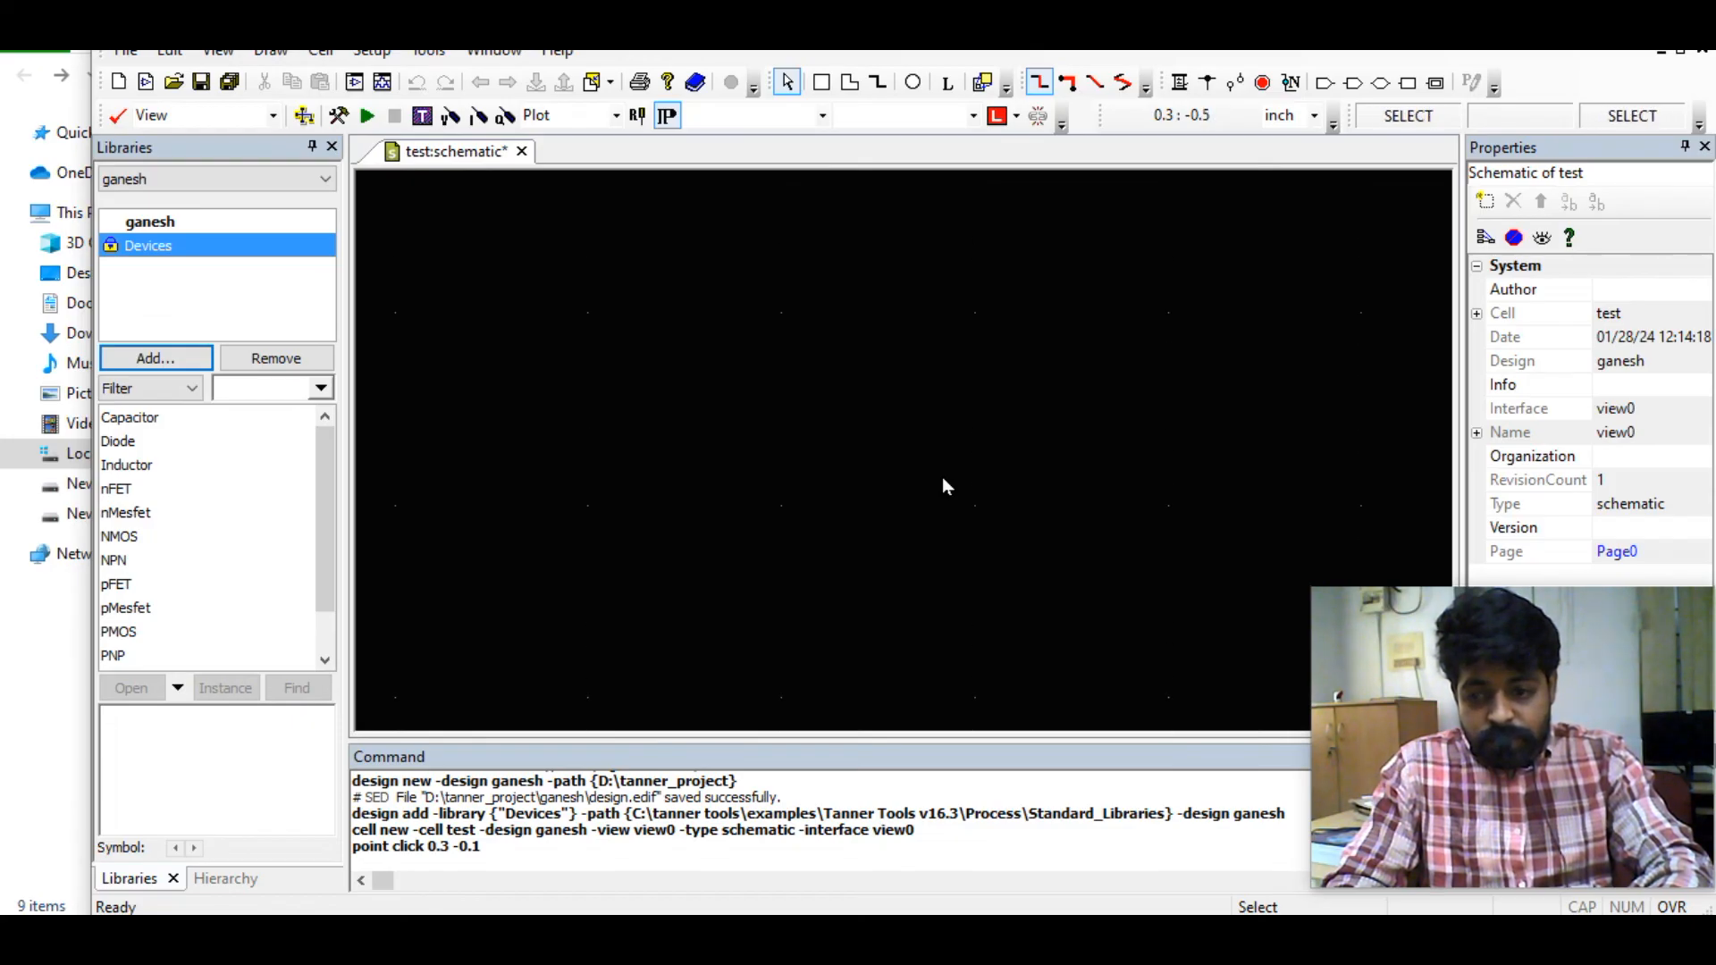
pyautogui.click(128, 442)
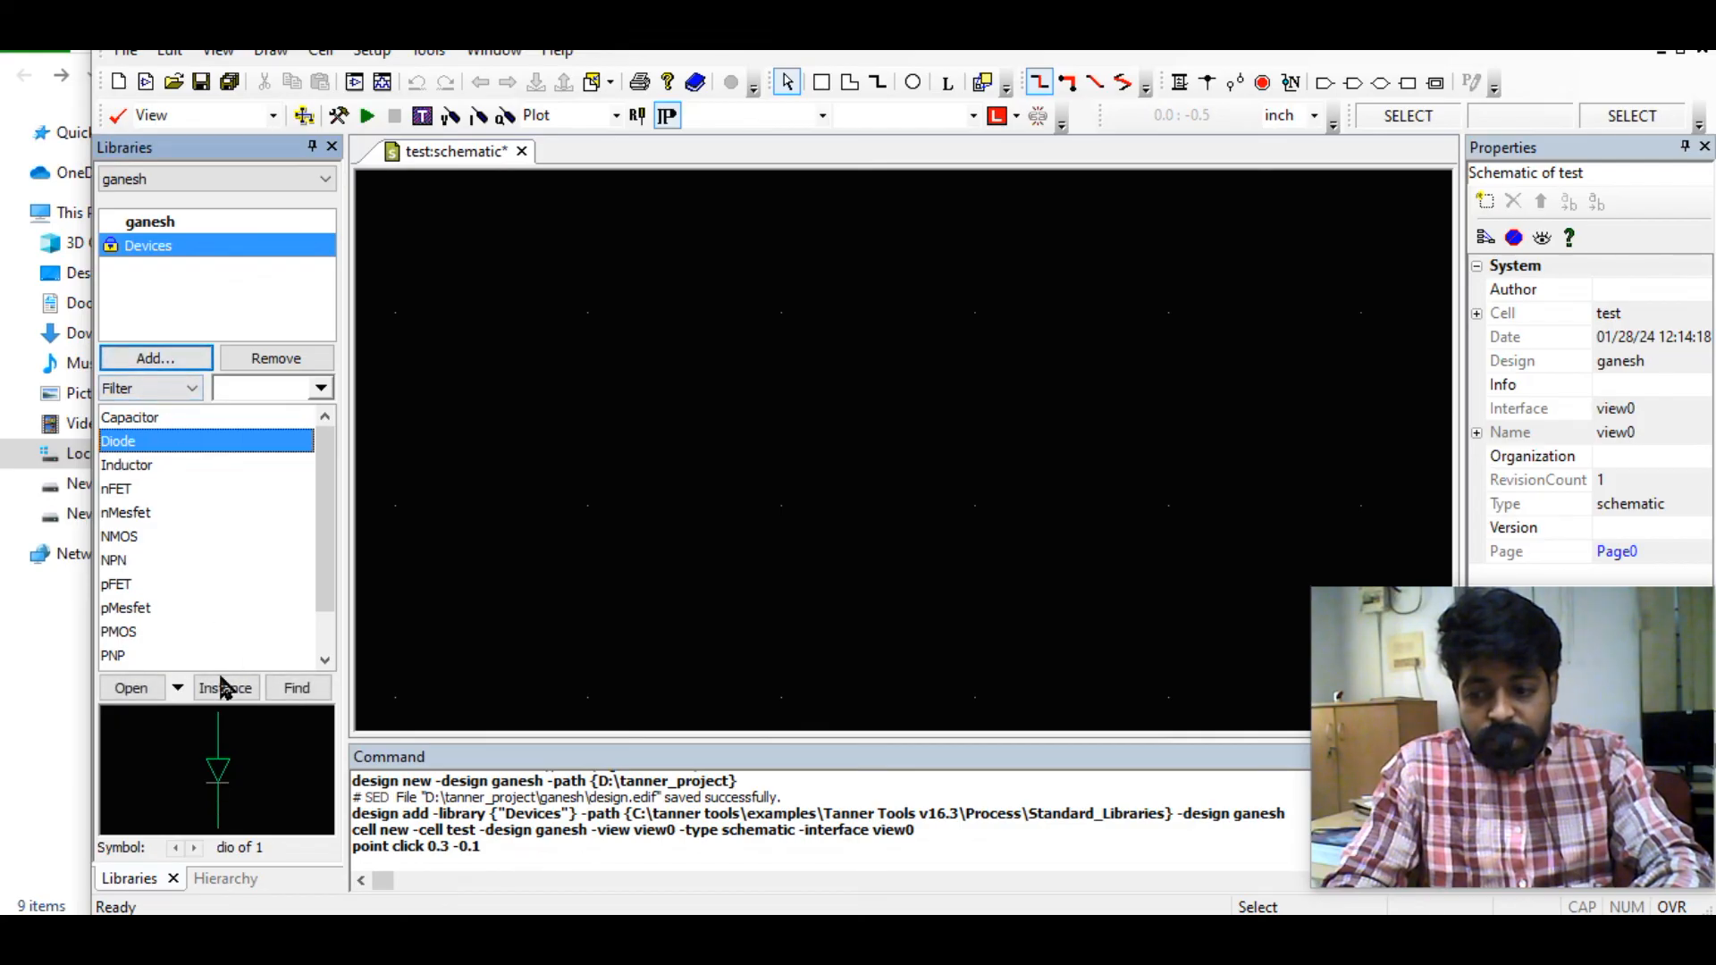
pyautogui.click(224, 688)
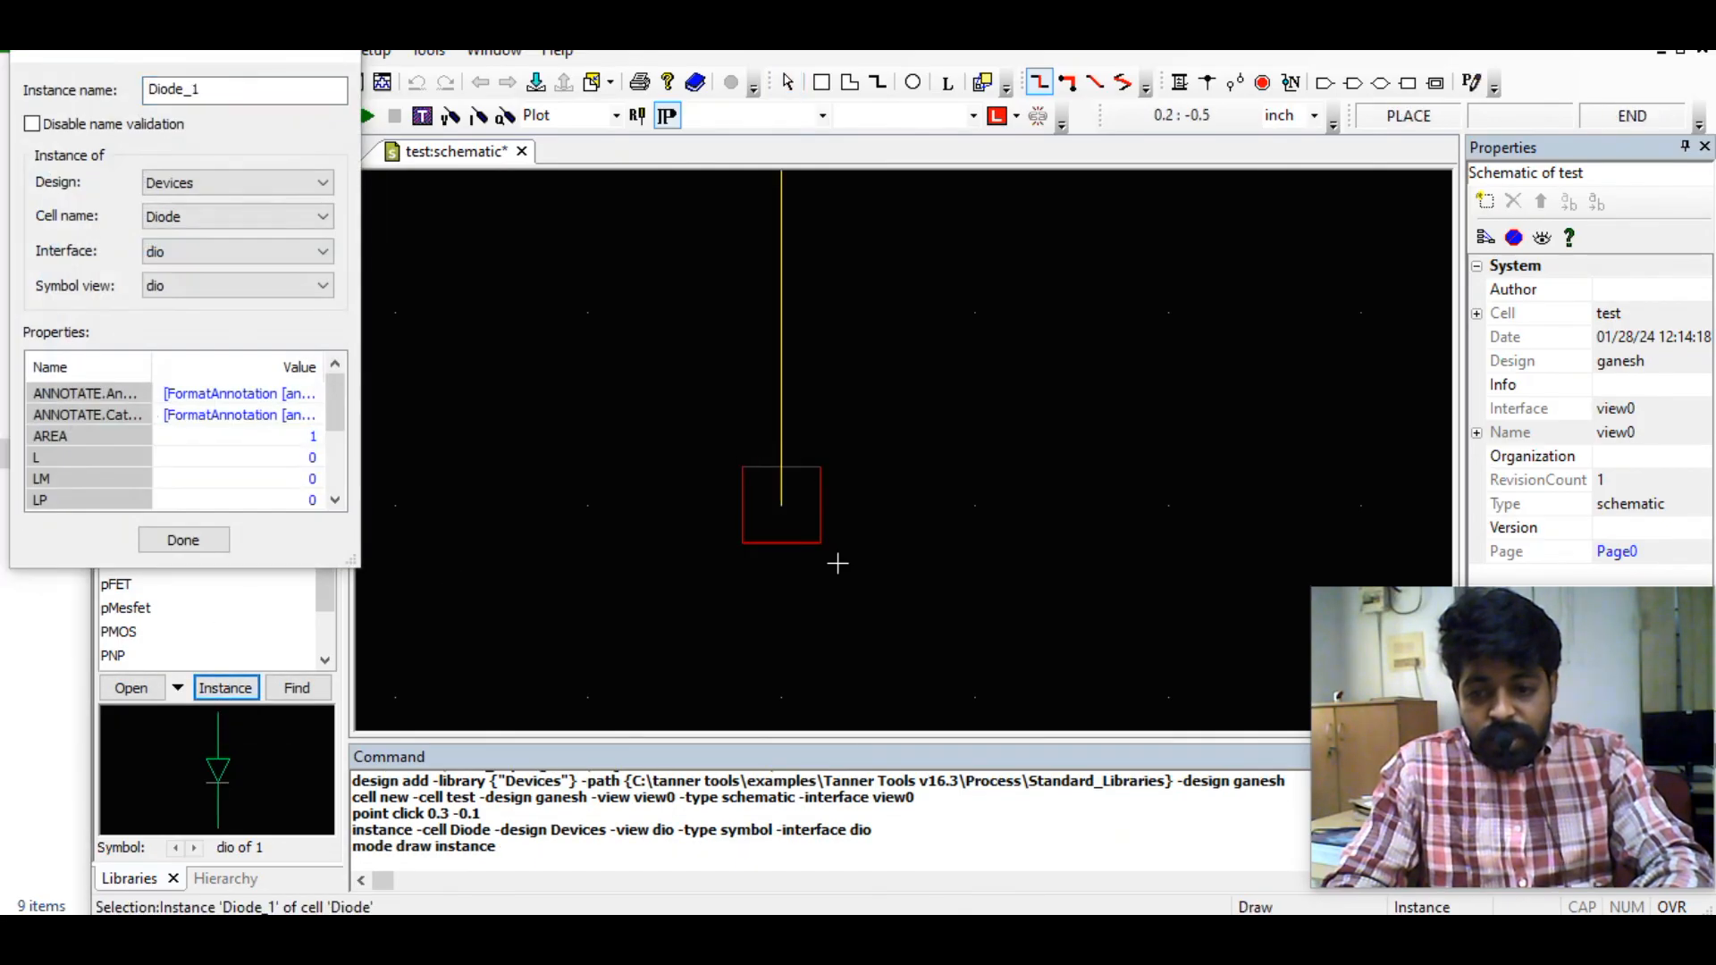
pyautogui.click(875, 488)
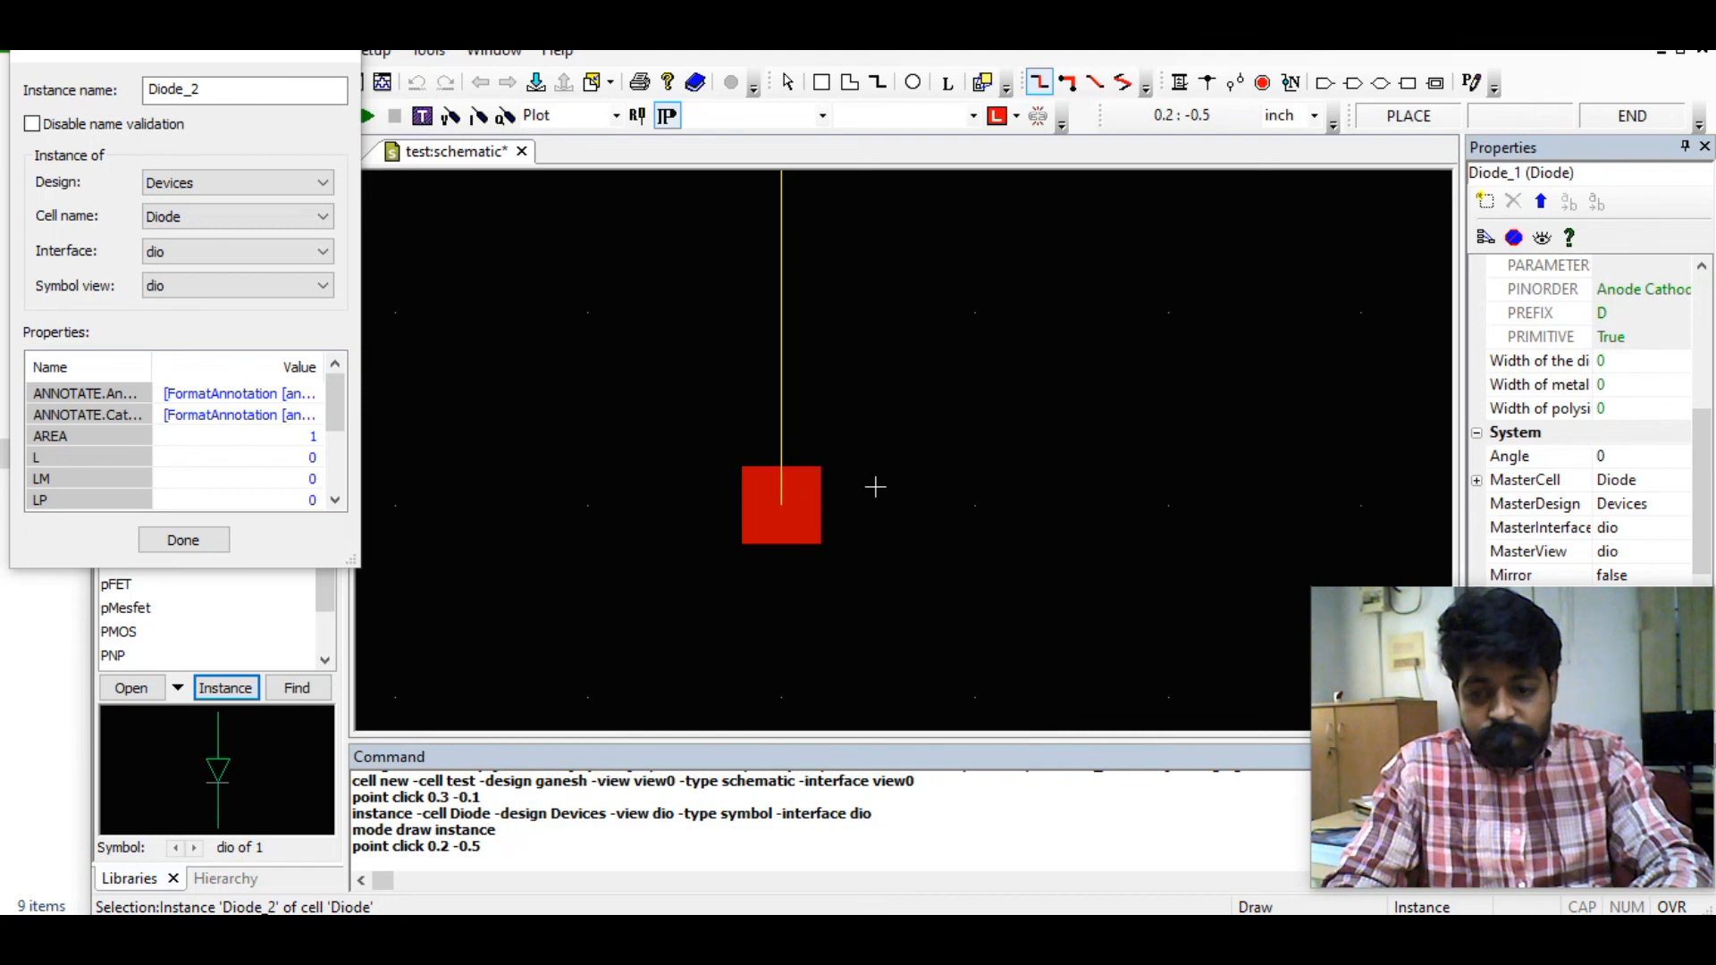
pyautogui.scroll(-1, 875, 487)
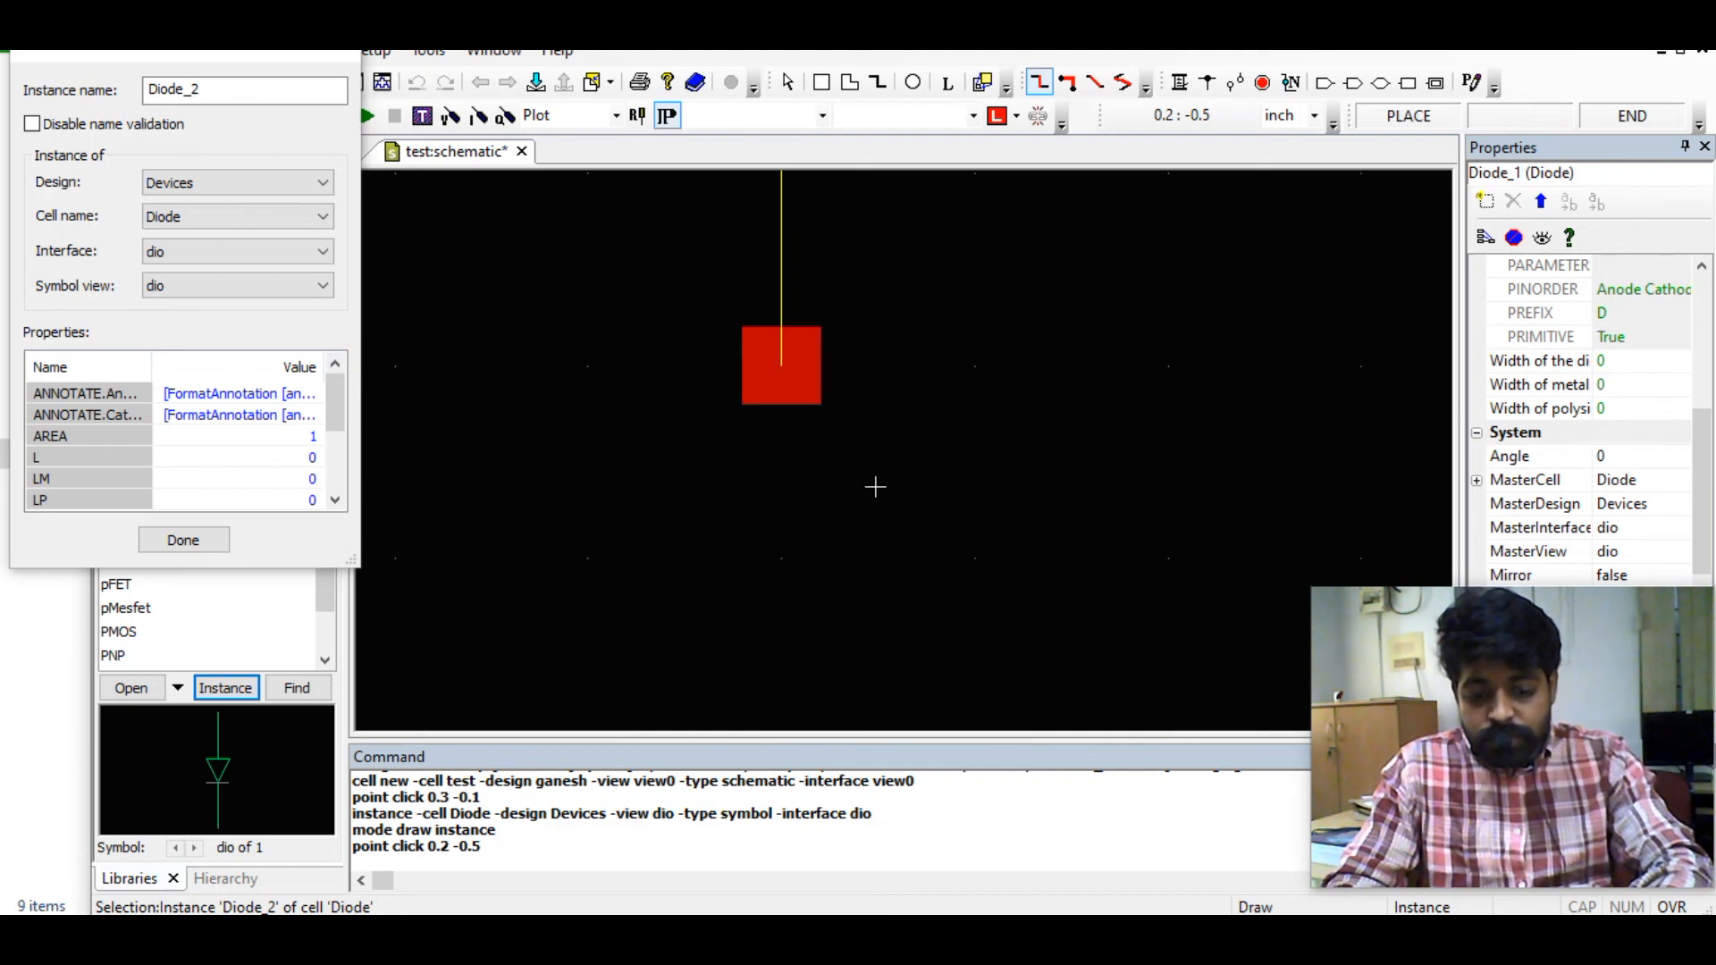
pyautogui.scroll(-5, 875, 487)
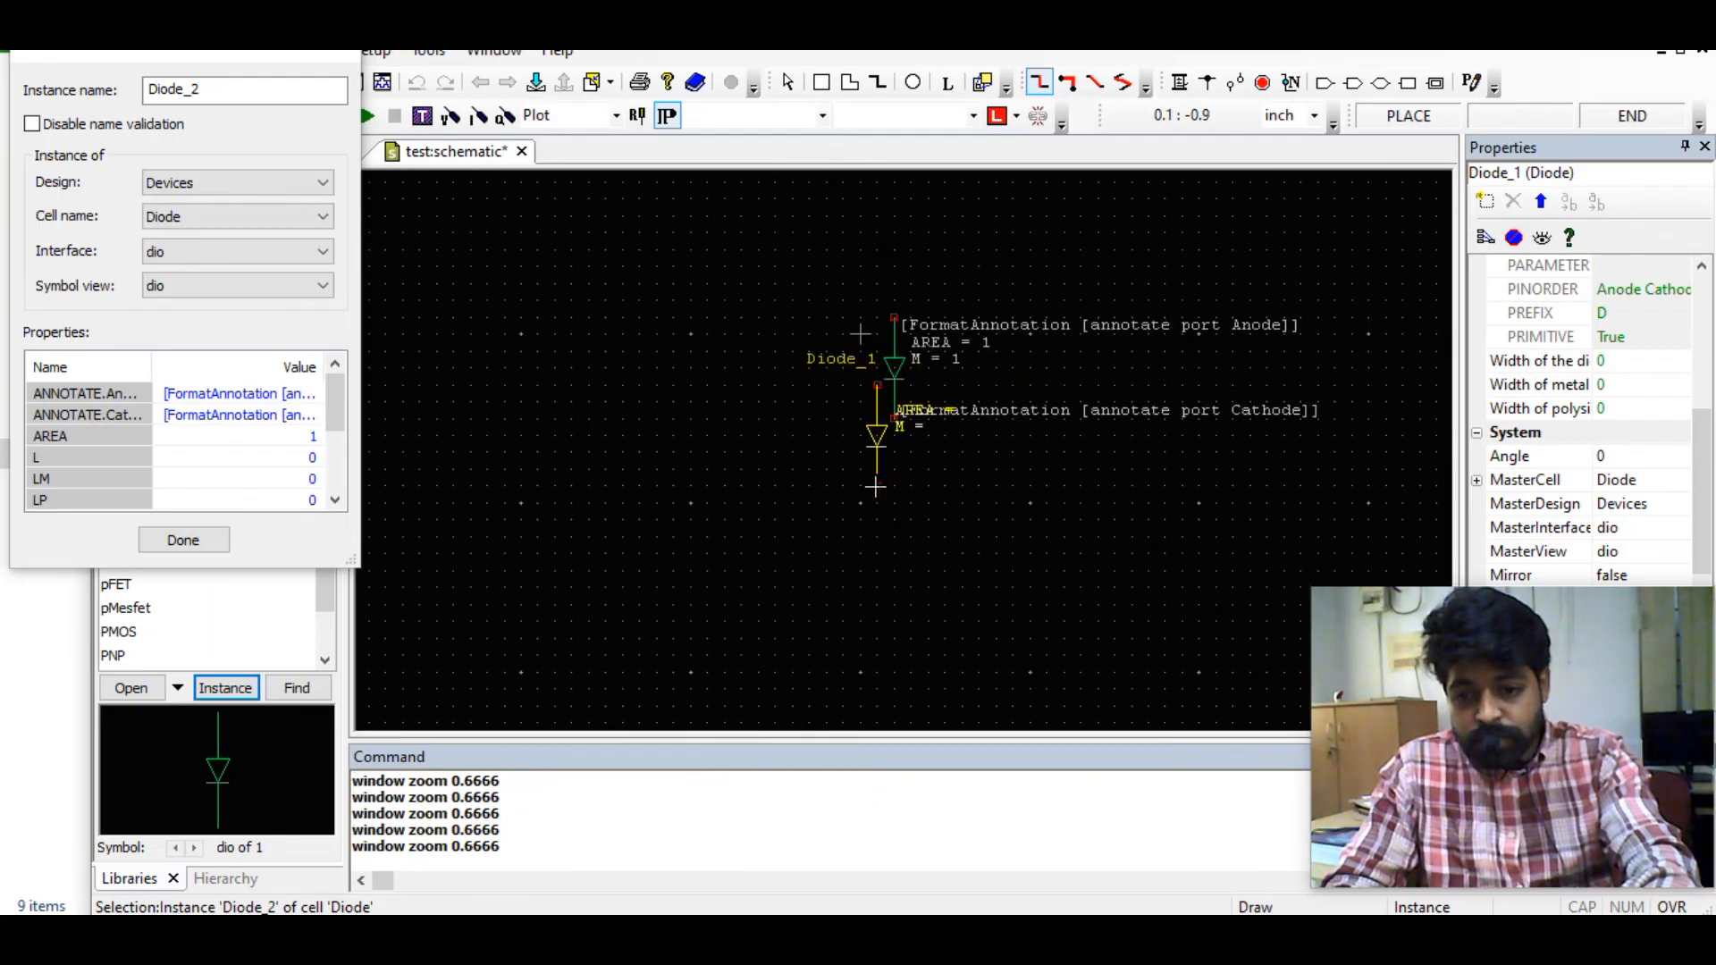
pyautogui.click(775, 501)
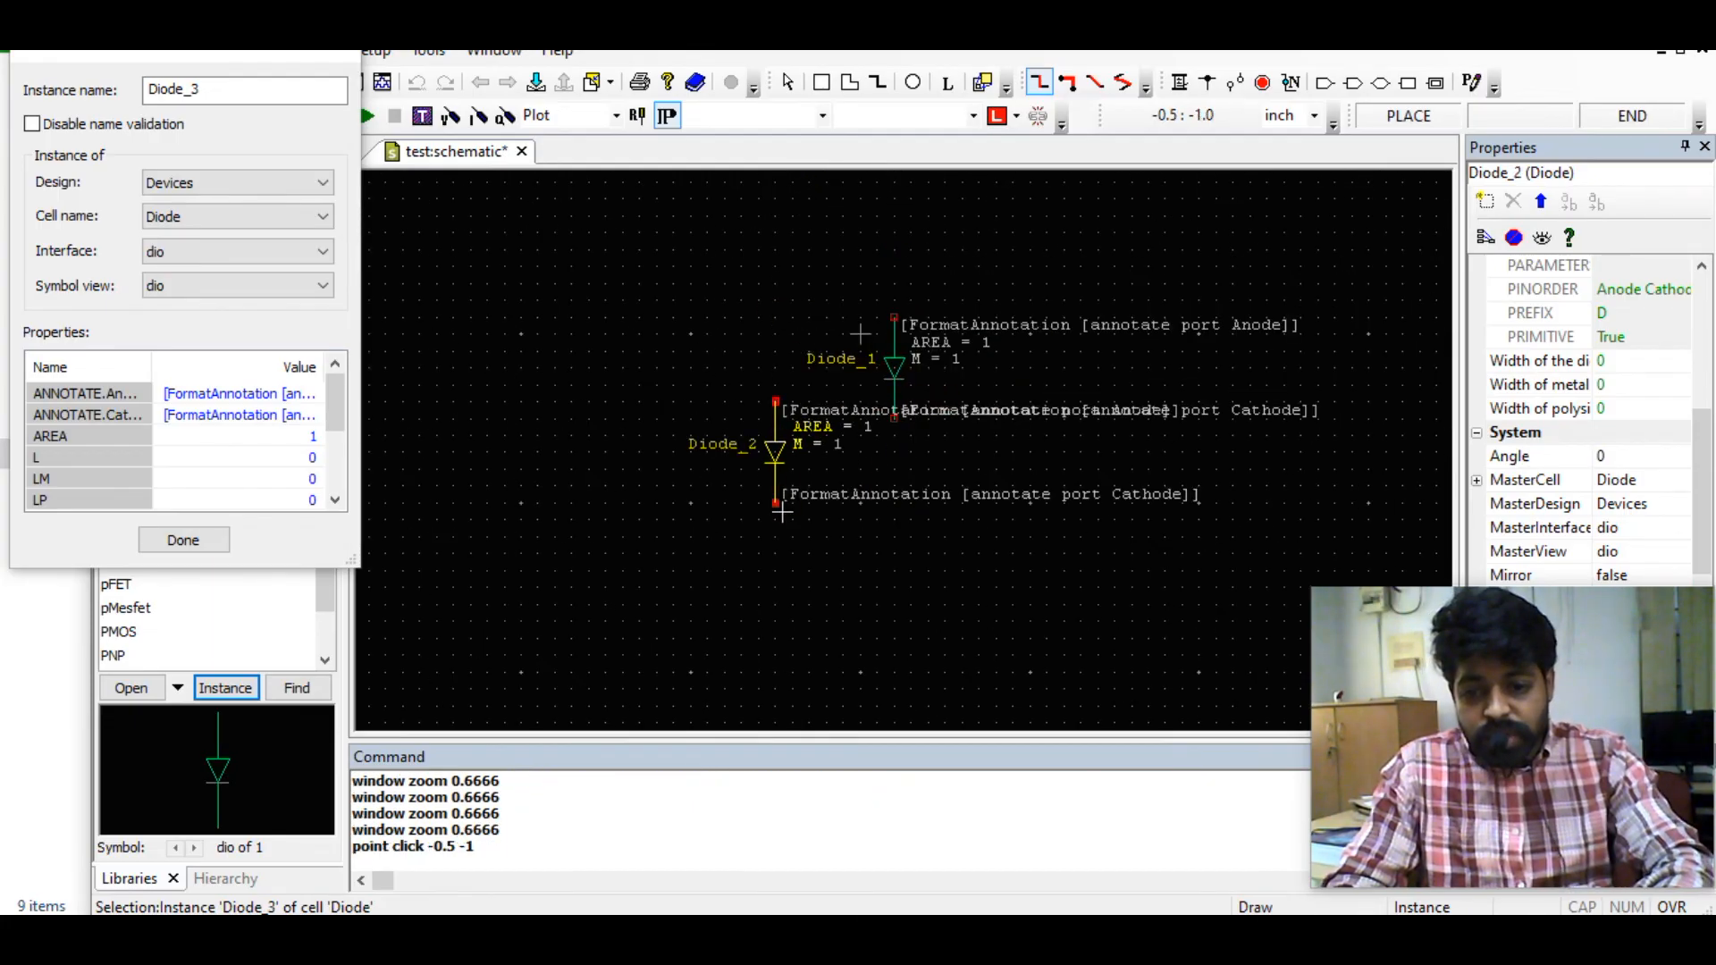
pyautogui.click(958, 608)
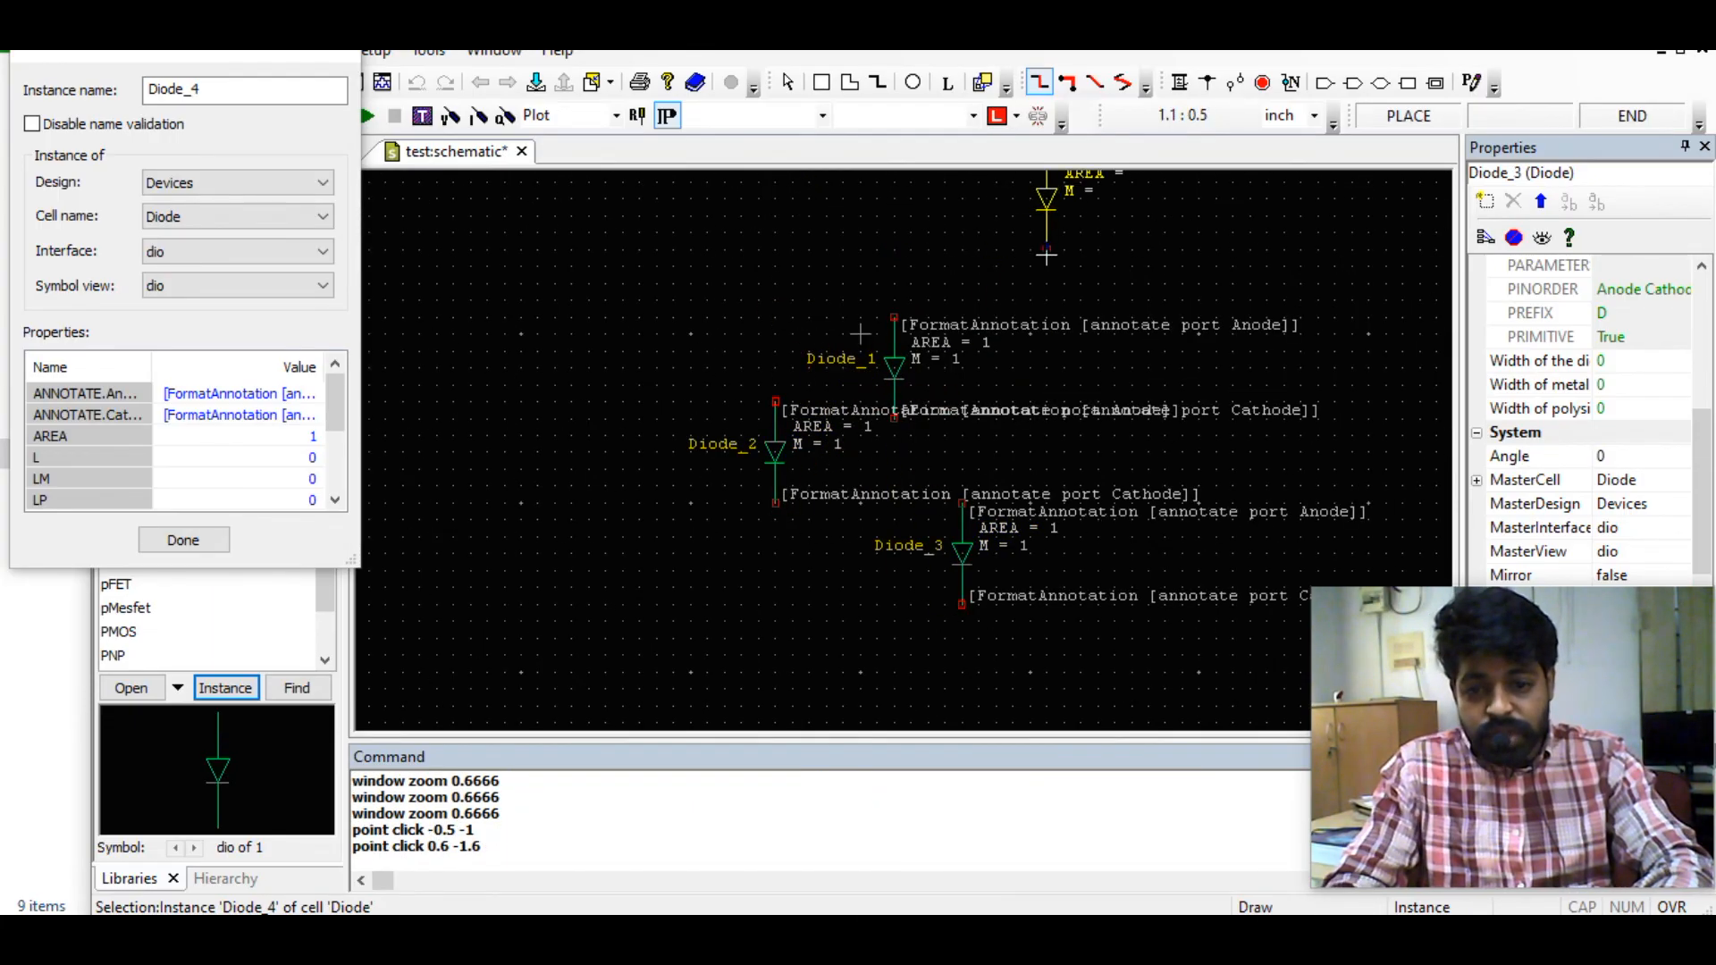
pyautogui.press('Escape')
# Draw an orthogonal wire from the anode of Diode_1 to the anode of Diode_2
pyautogui.click(1179, 83)
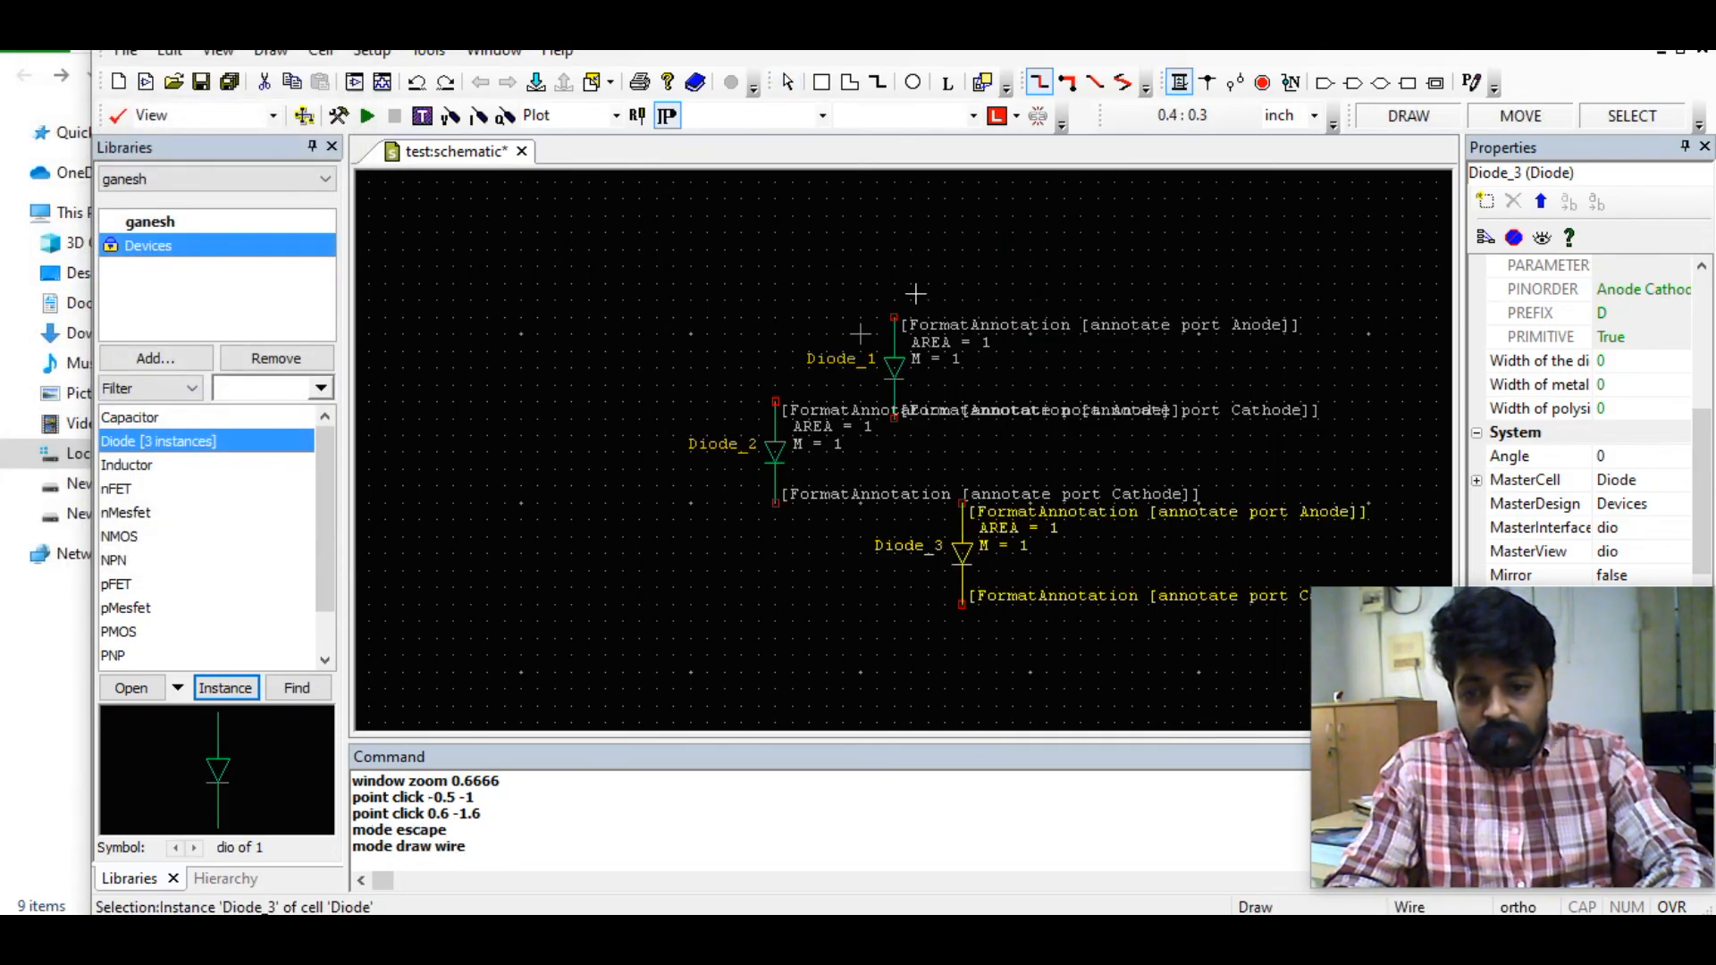
pyautogui.moveTo(894, 317)
pyautogui.mouseDown()
pyautogui.moveTo(751, 320)
pyautogui.moveTo(775, 317)
pyautogui.moveTo(769, 404)
pyautogui.mouseUp()
pyautogui.press('Escape')
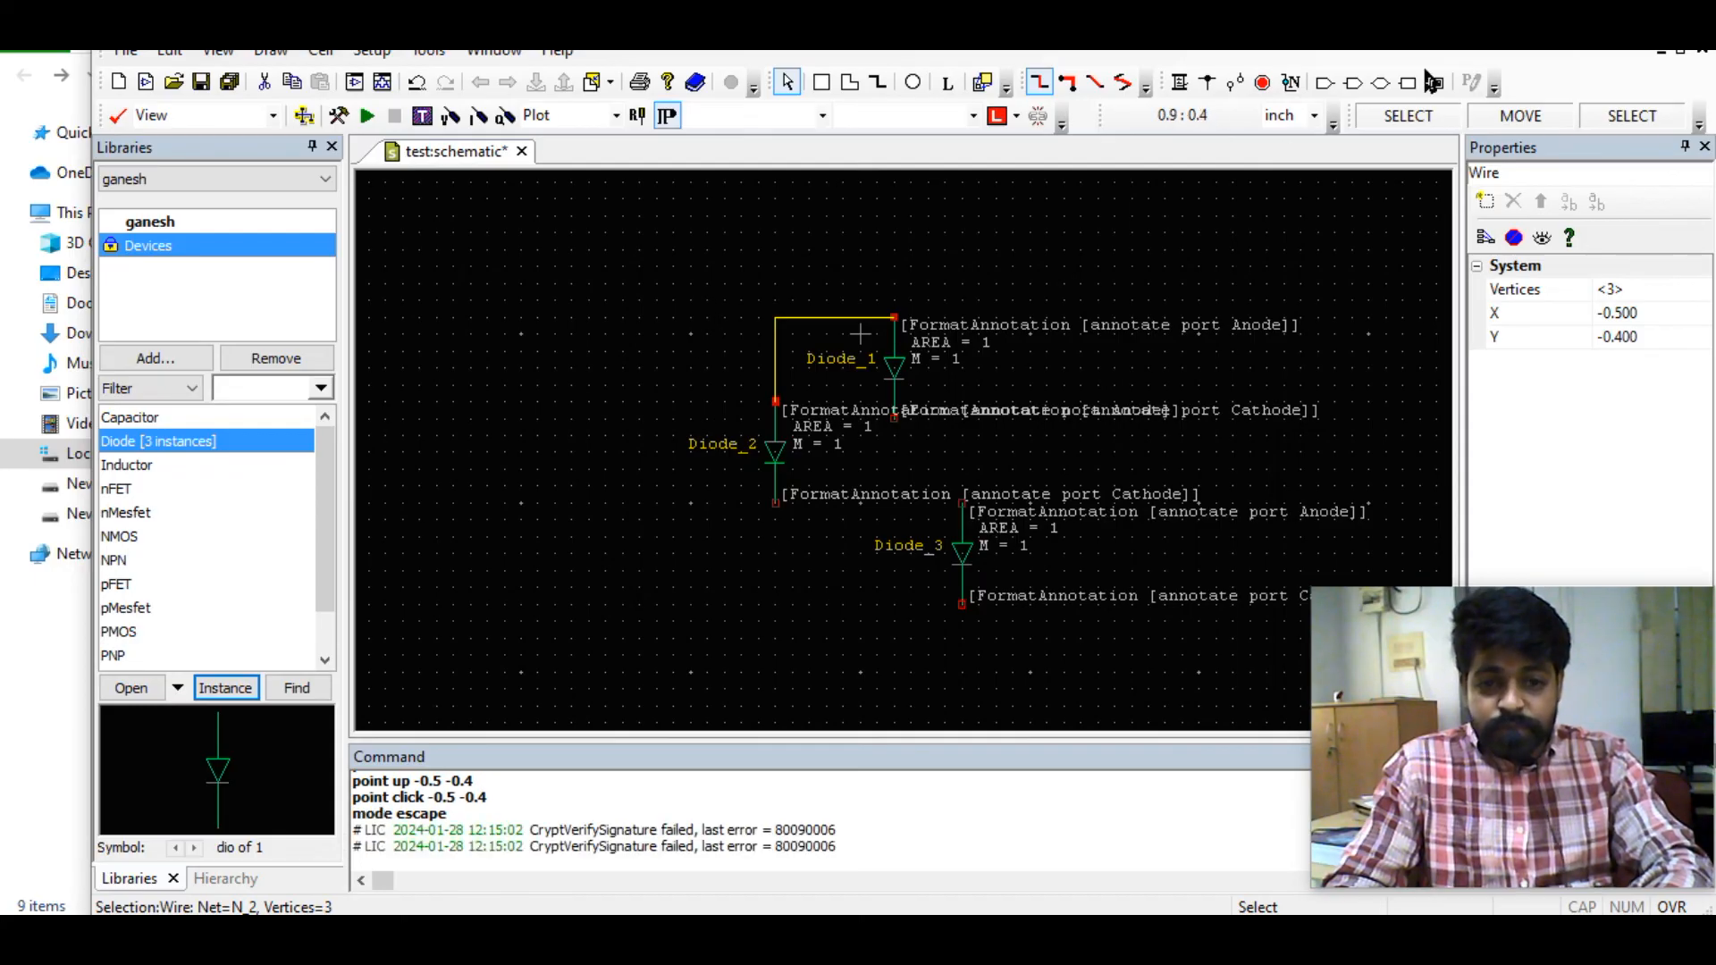
pyautogui.click(809, 936)
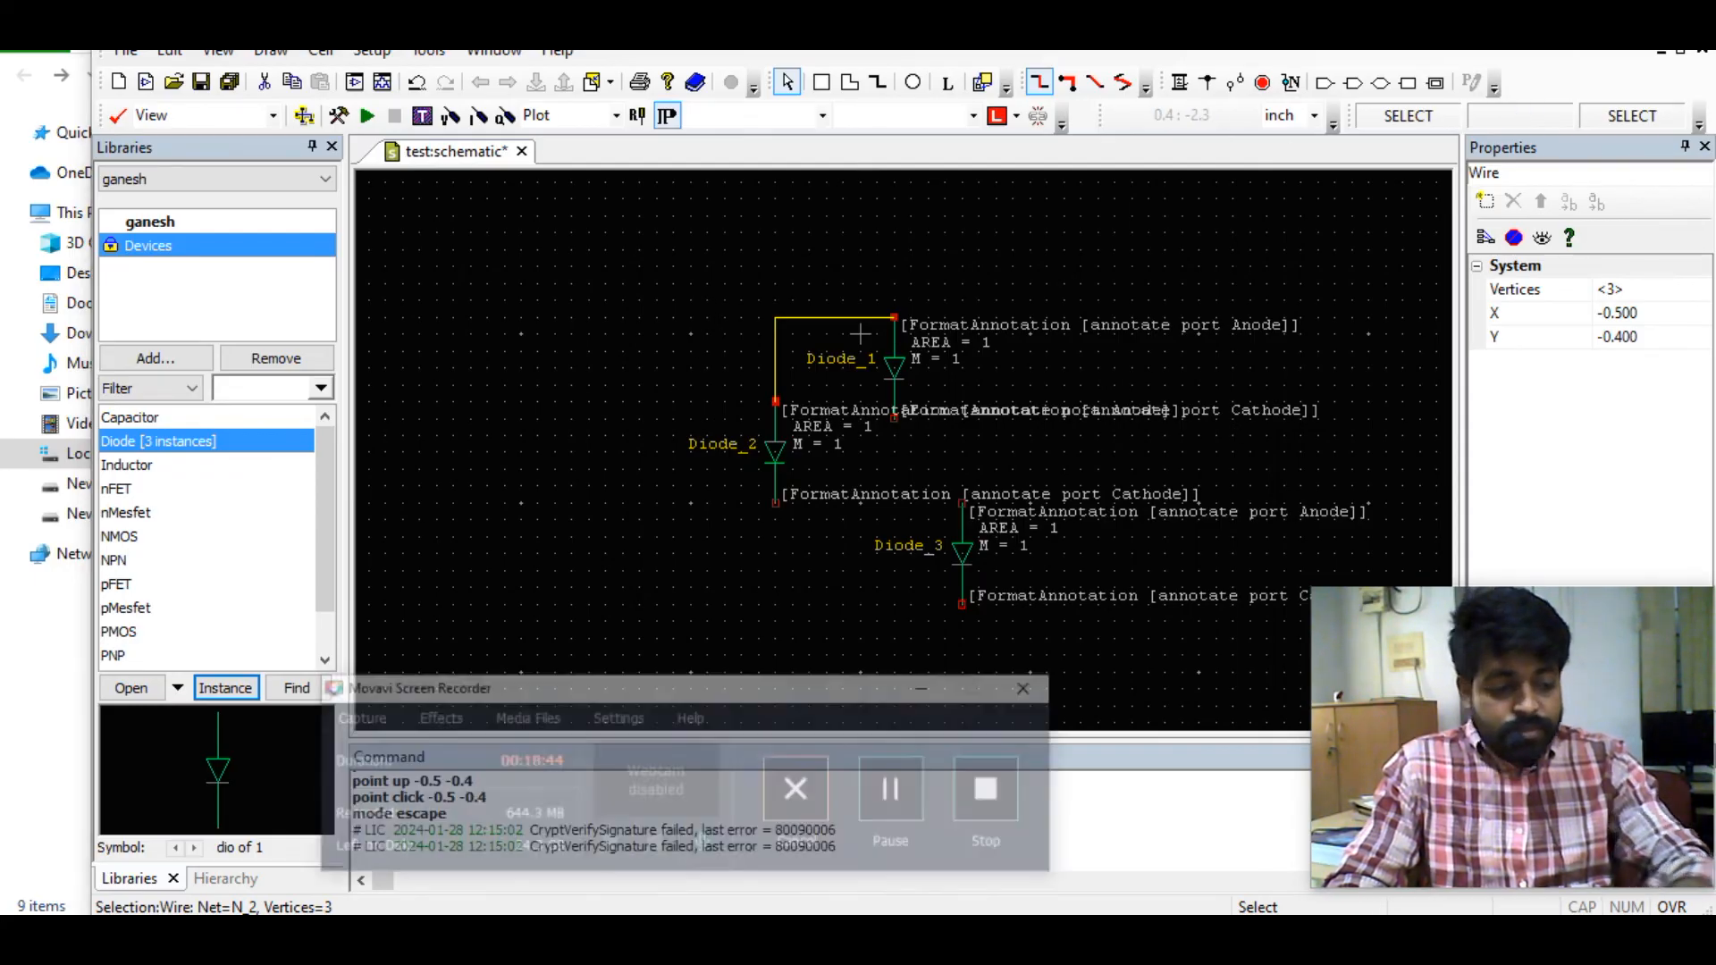